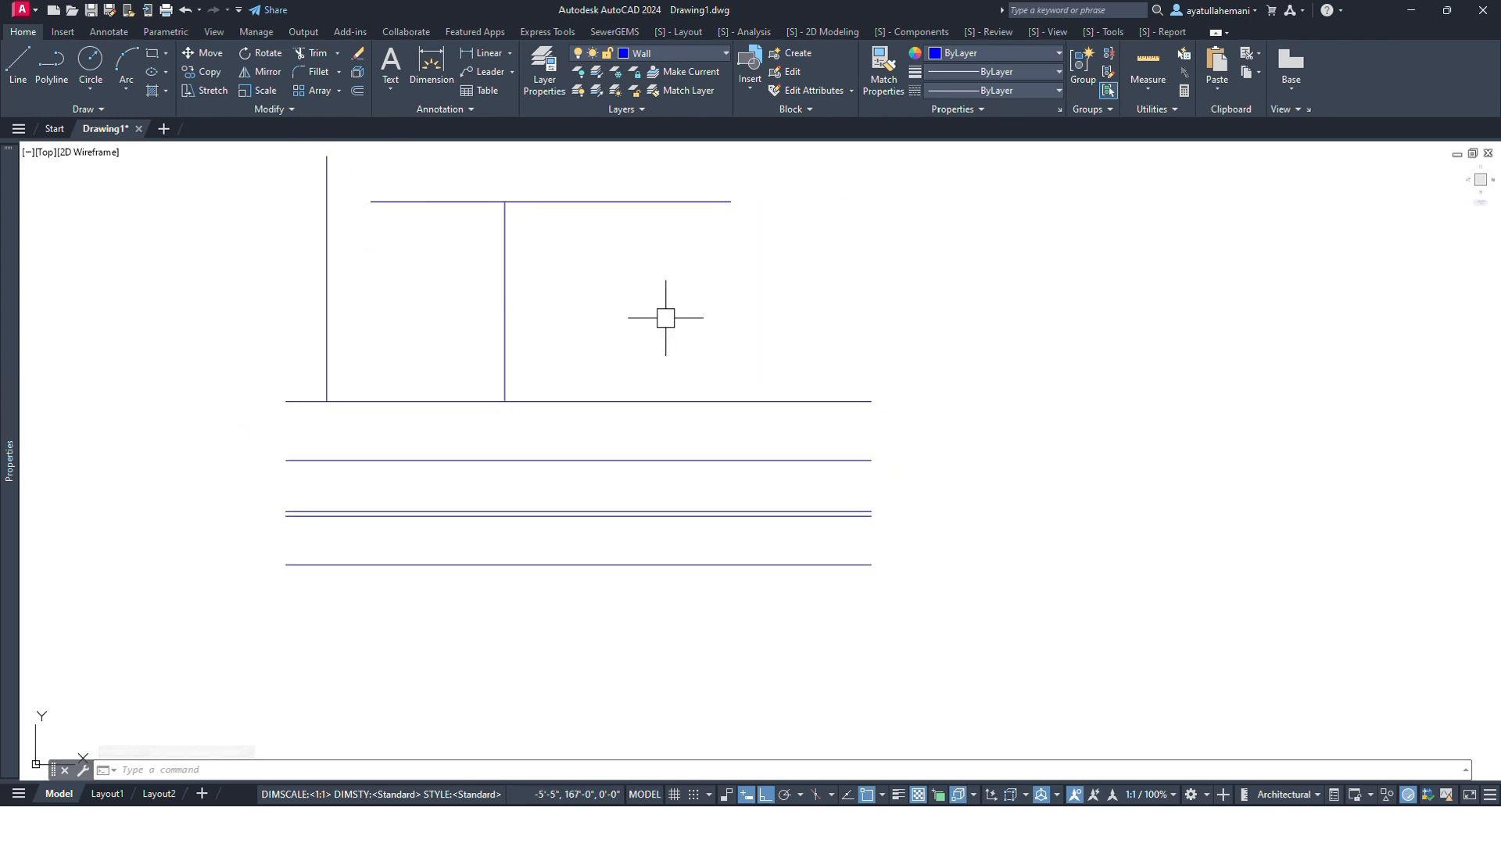
Draw a tall vertical line to the right of the existing linework, extending above and below the horizontal wall lines.
middle_drag(972, 376, 795, 408)
scroll(711, 412, down, 2)
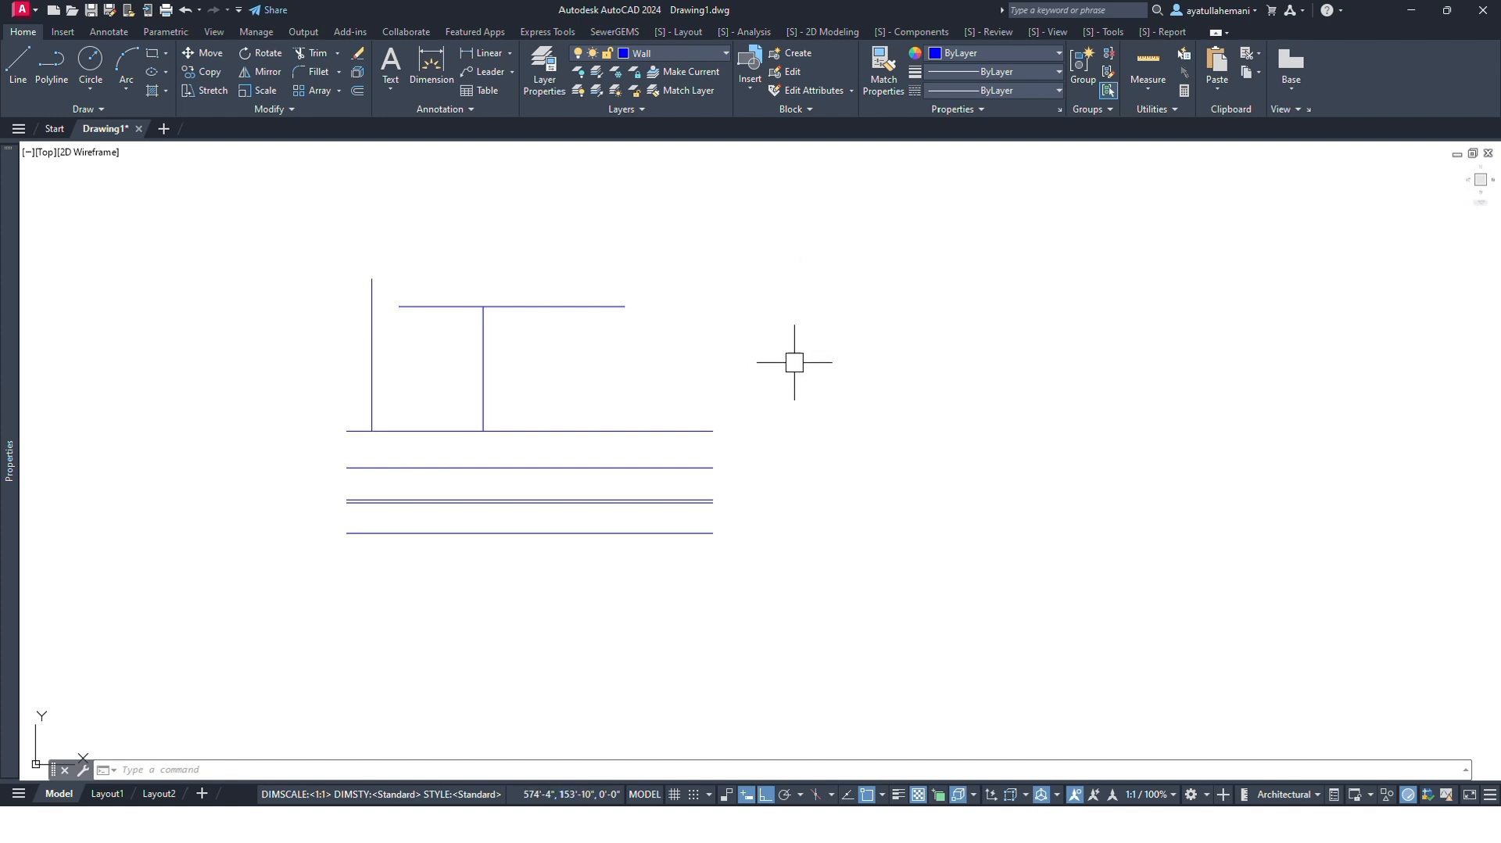
middle_drag(930, 469, 830, 449)
key(l)
key(Return)
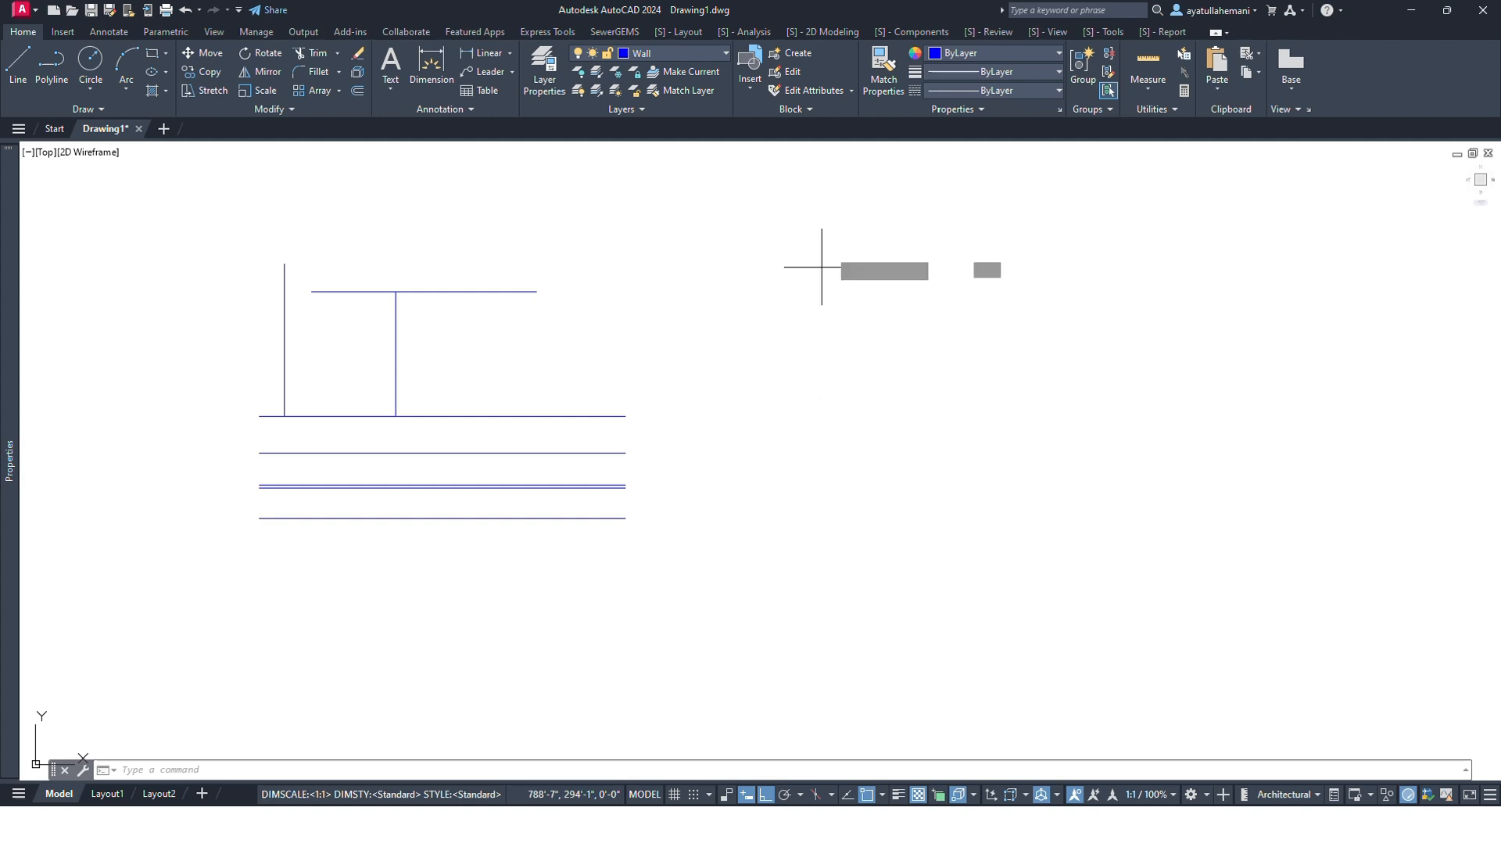
click(832, 237)
click(832, 679)
key(Escape)
key(Escape)
key(Escape)
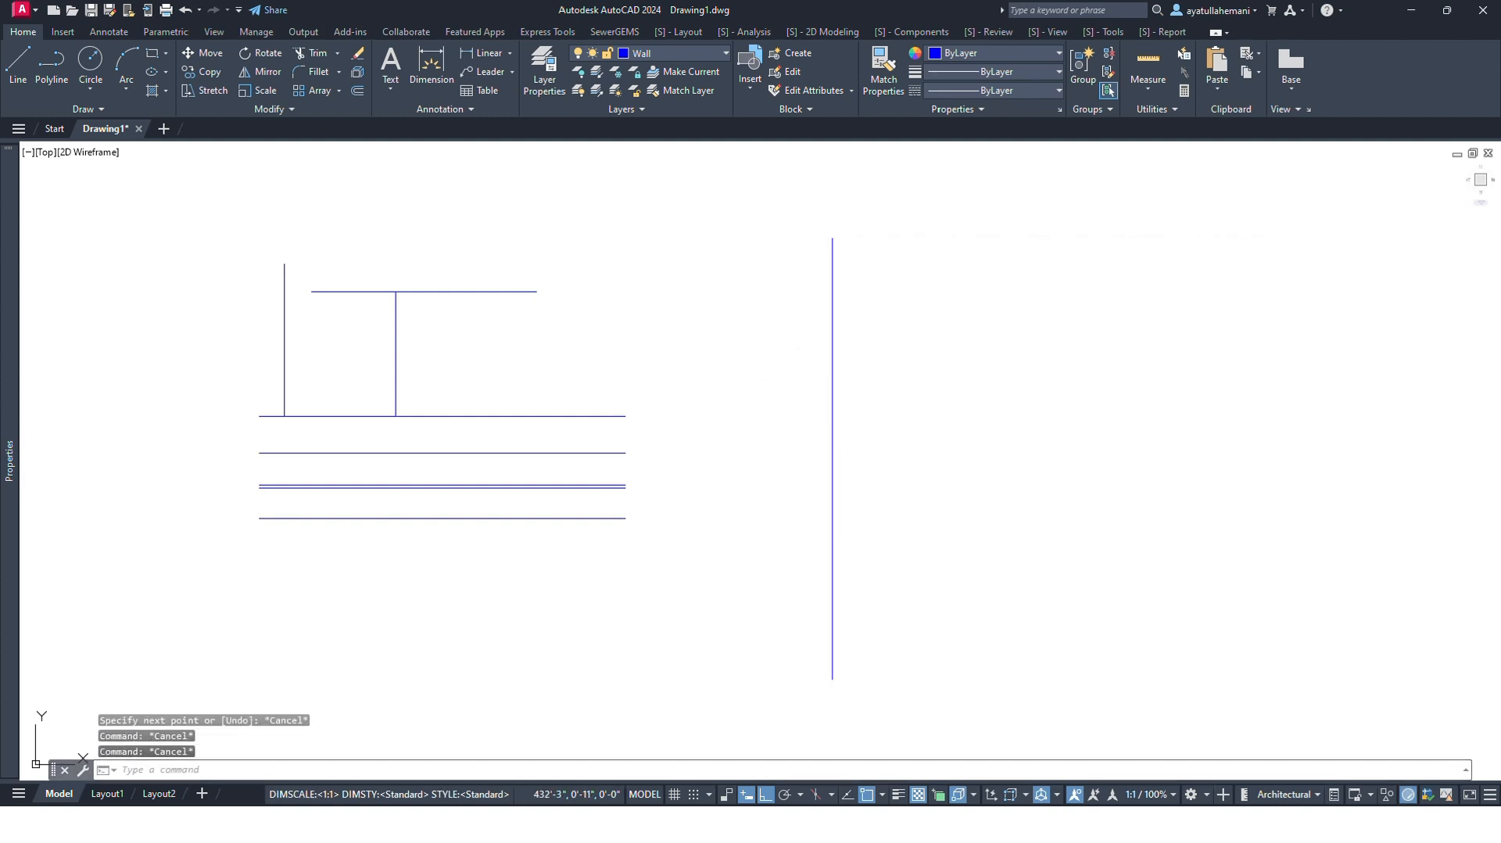
Close the right ends of the horizontal lines with a vertical line from the uppermost to the lowest one.
key(l)
key(Return)
click(624, 416)
click(625, 518)
key(Escape)
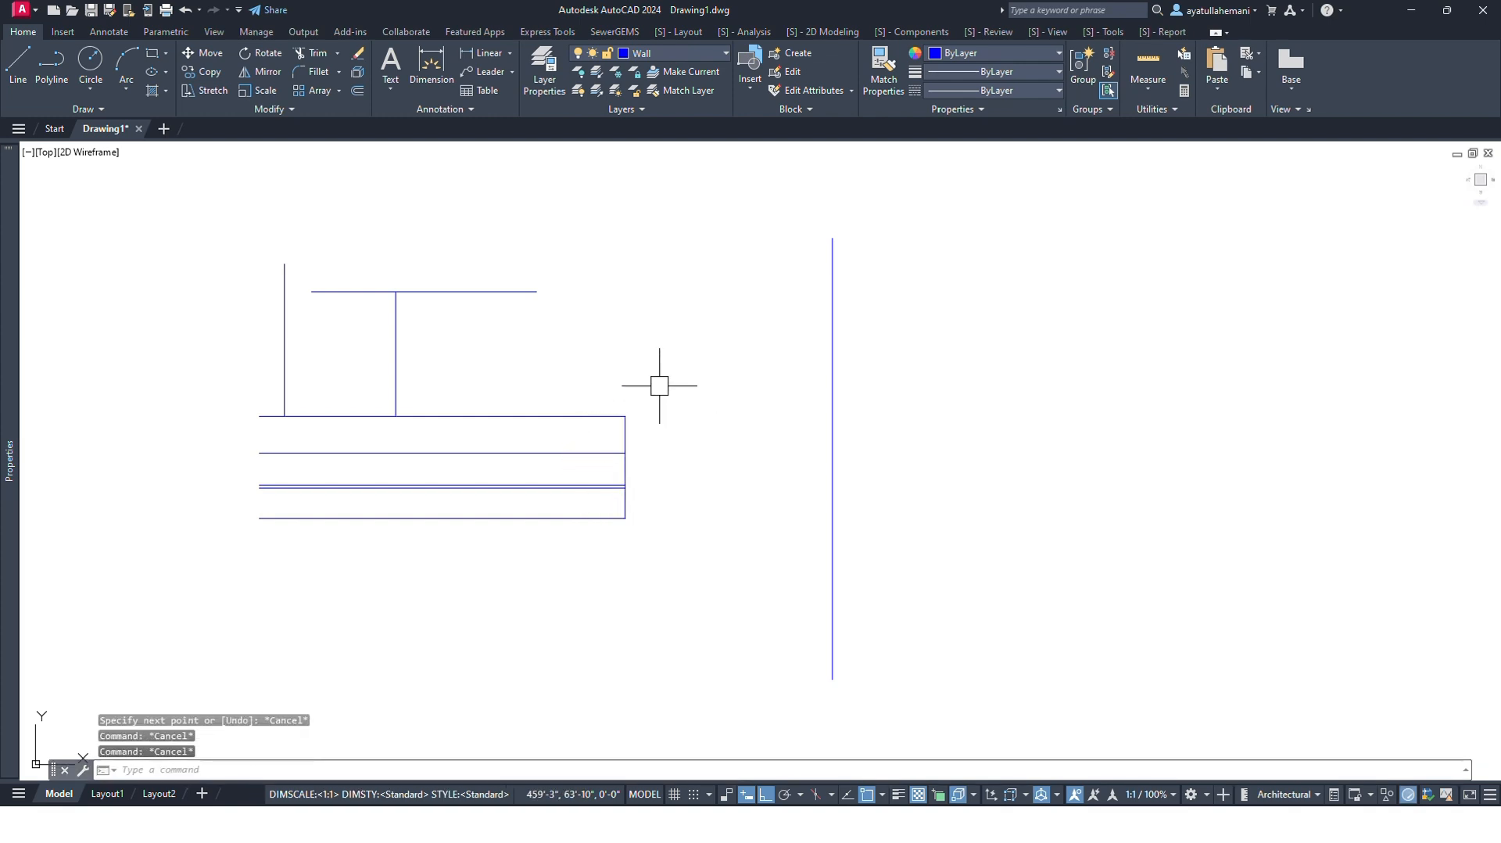
click(687, 348)
click(604, 607)
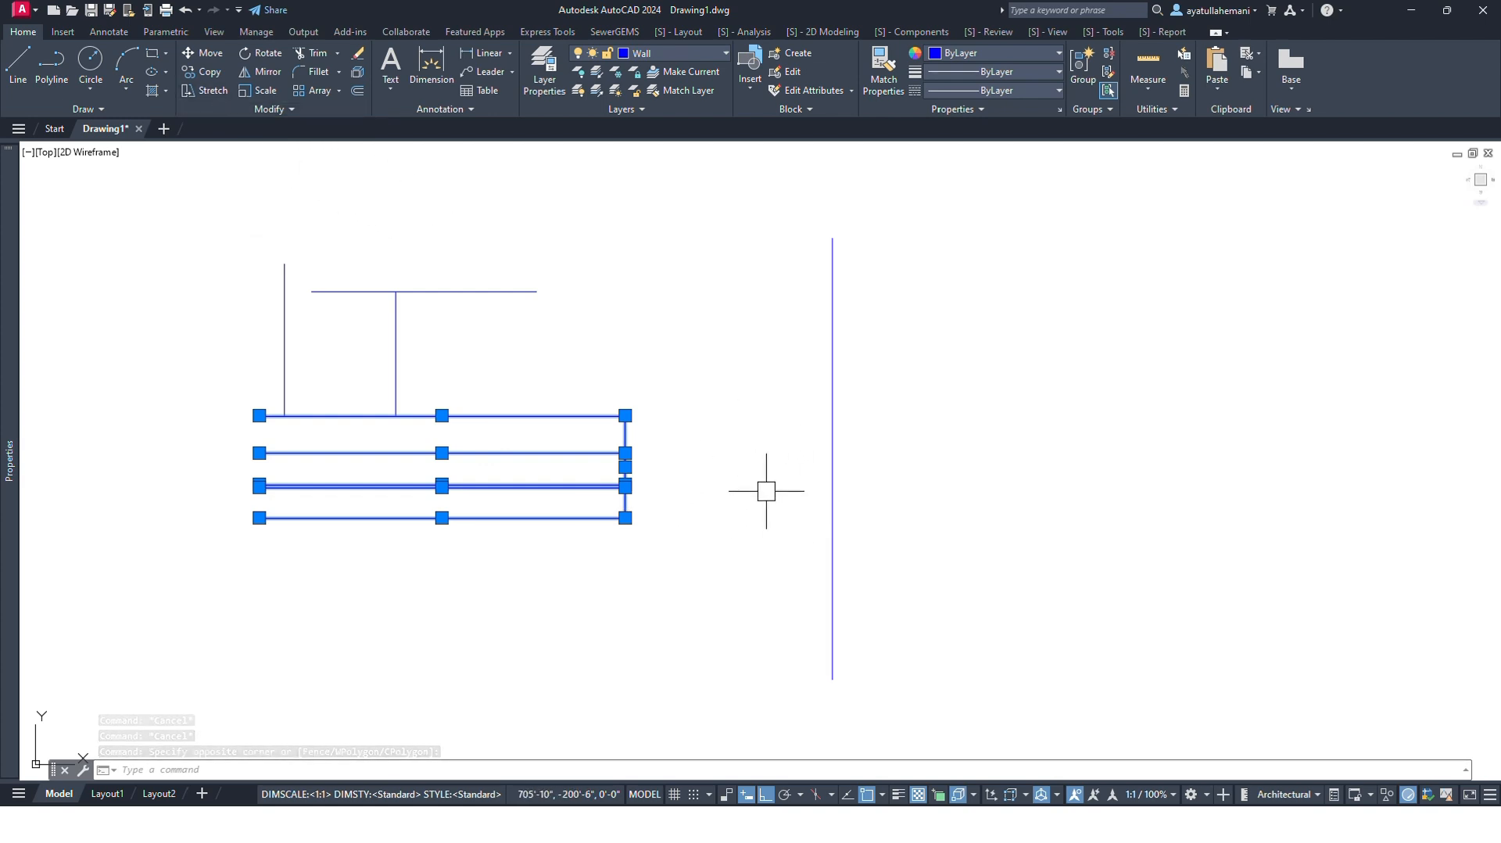
key(Escape)
key(Escape)
click(679, 372)
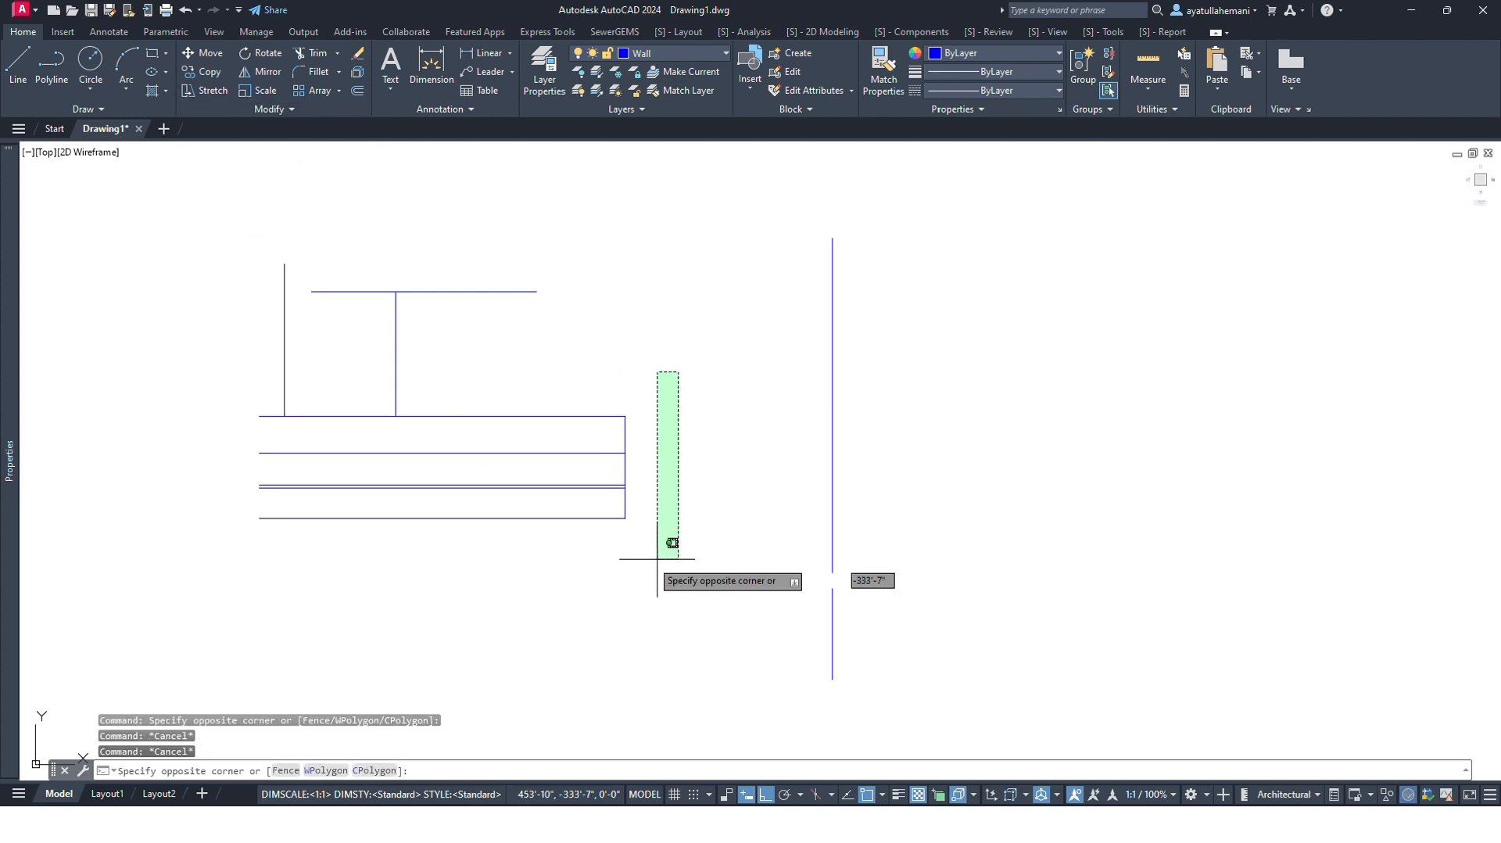
click(642, 490)
Stretch the right ends of the horizontal lines and their closing line from the upper right corner to the tall vertical line.
click(717, 372)
click(579, 584)
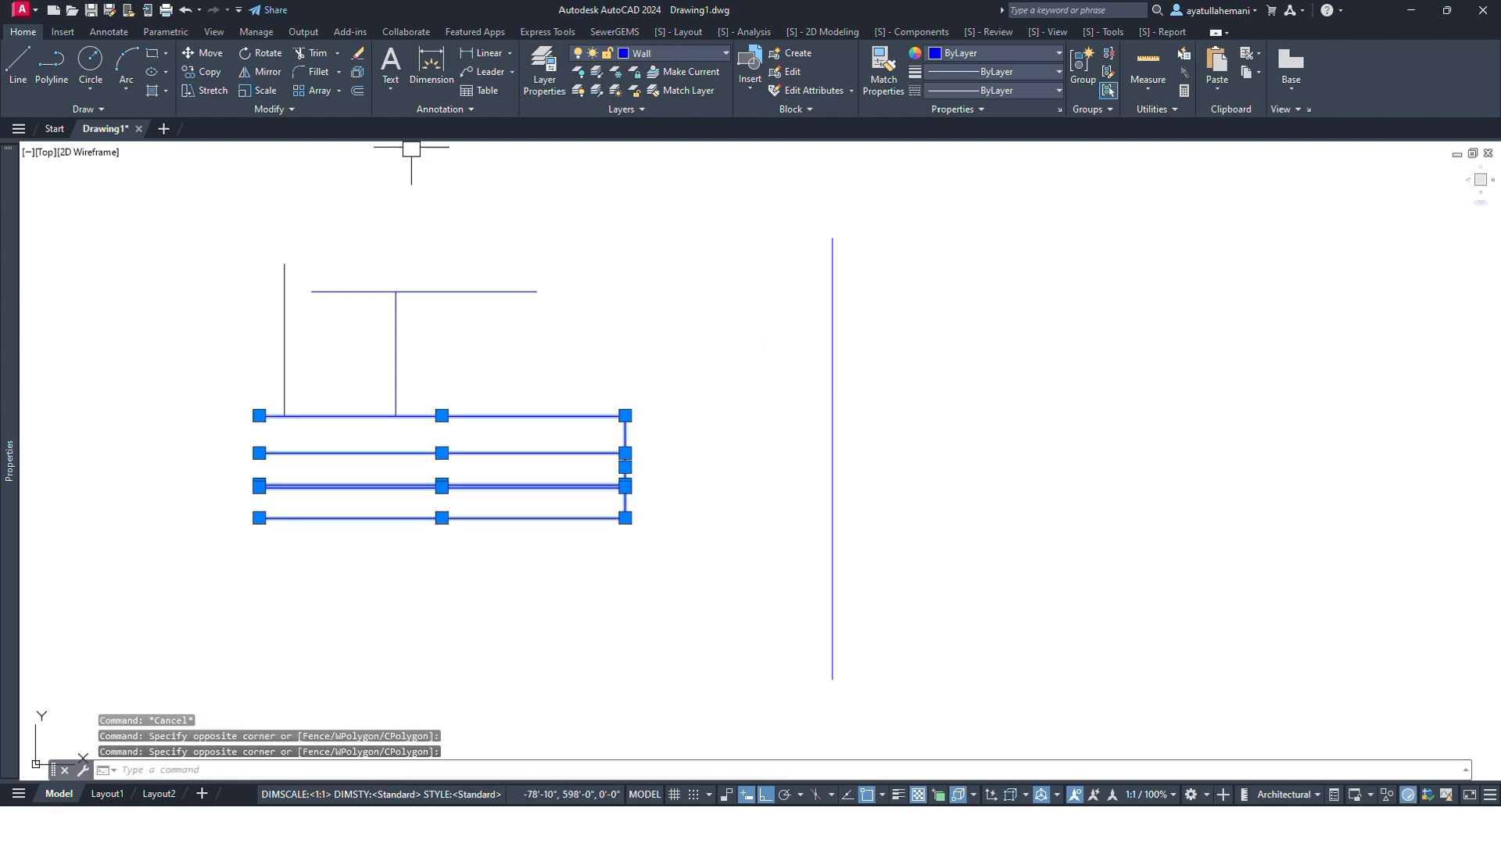
click(215, 93)
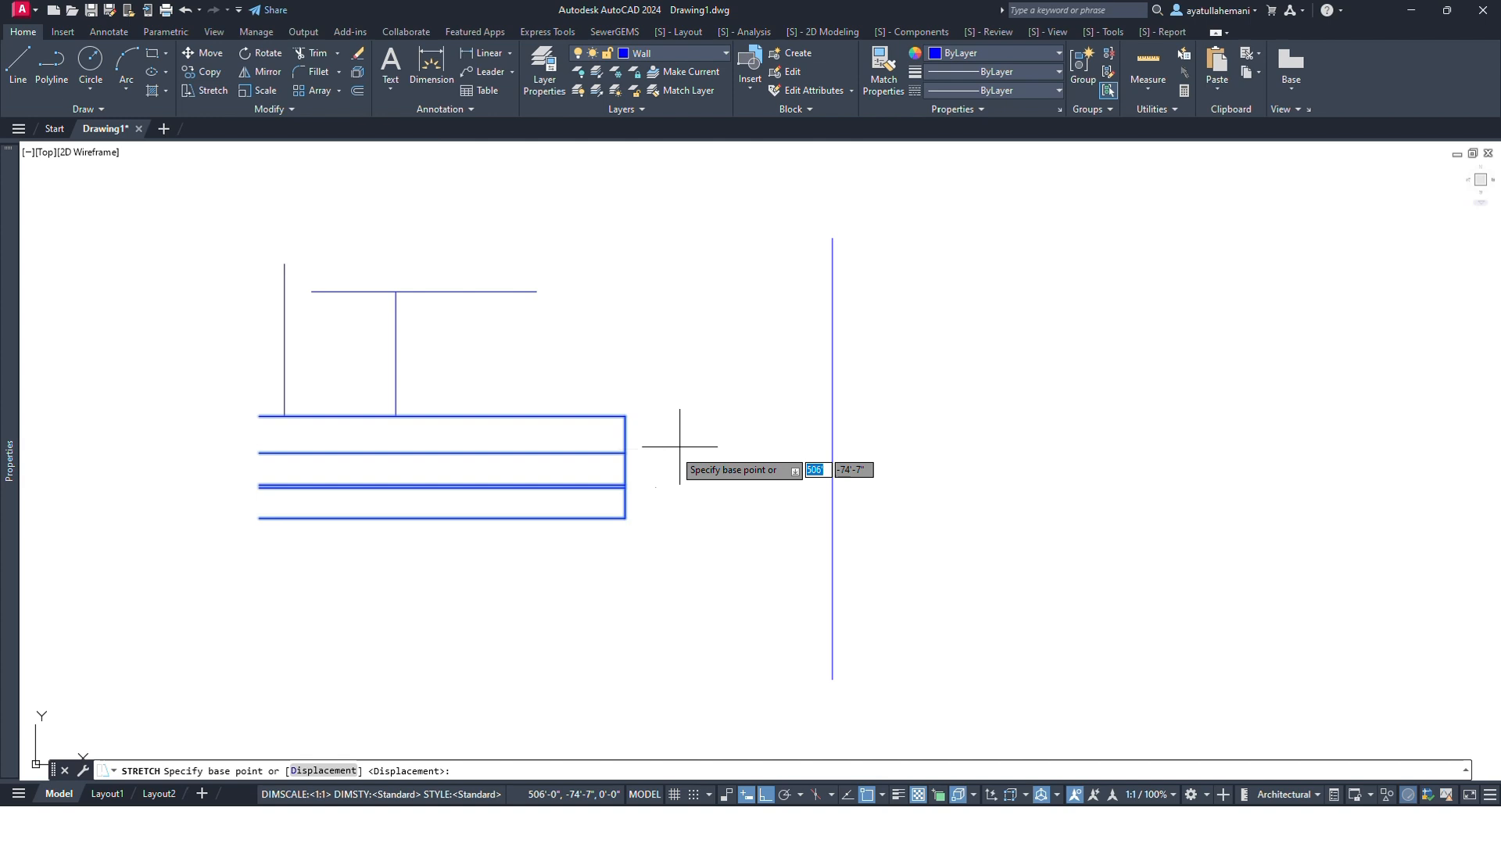
click(625, 415)
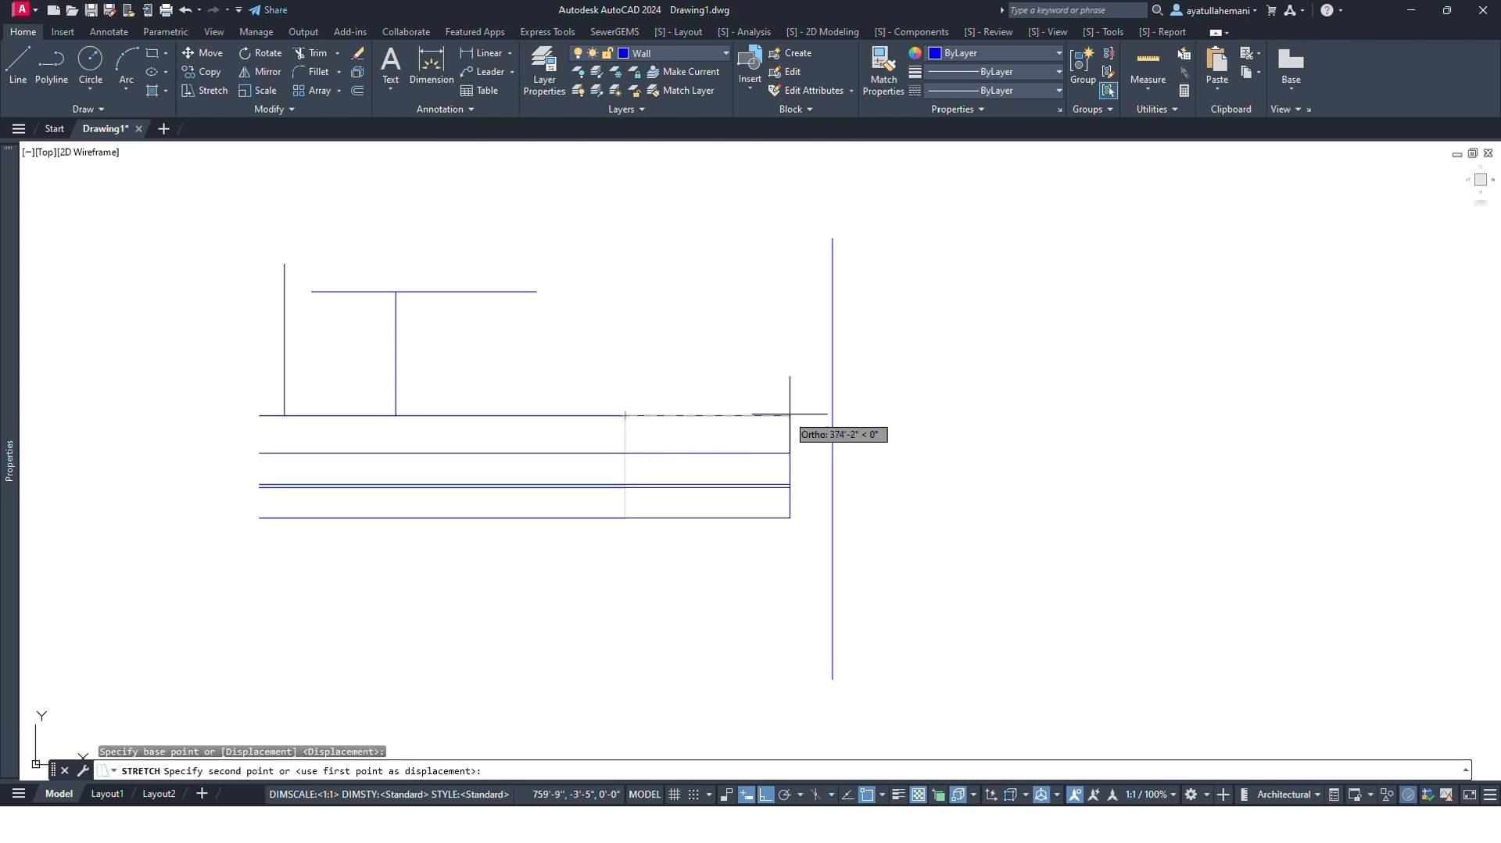
click(831, 416)
key(Escape)
key(Escape)
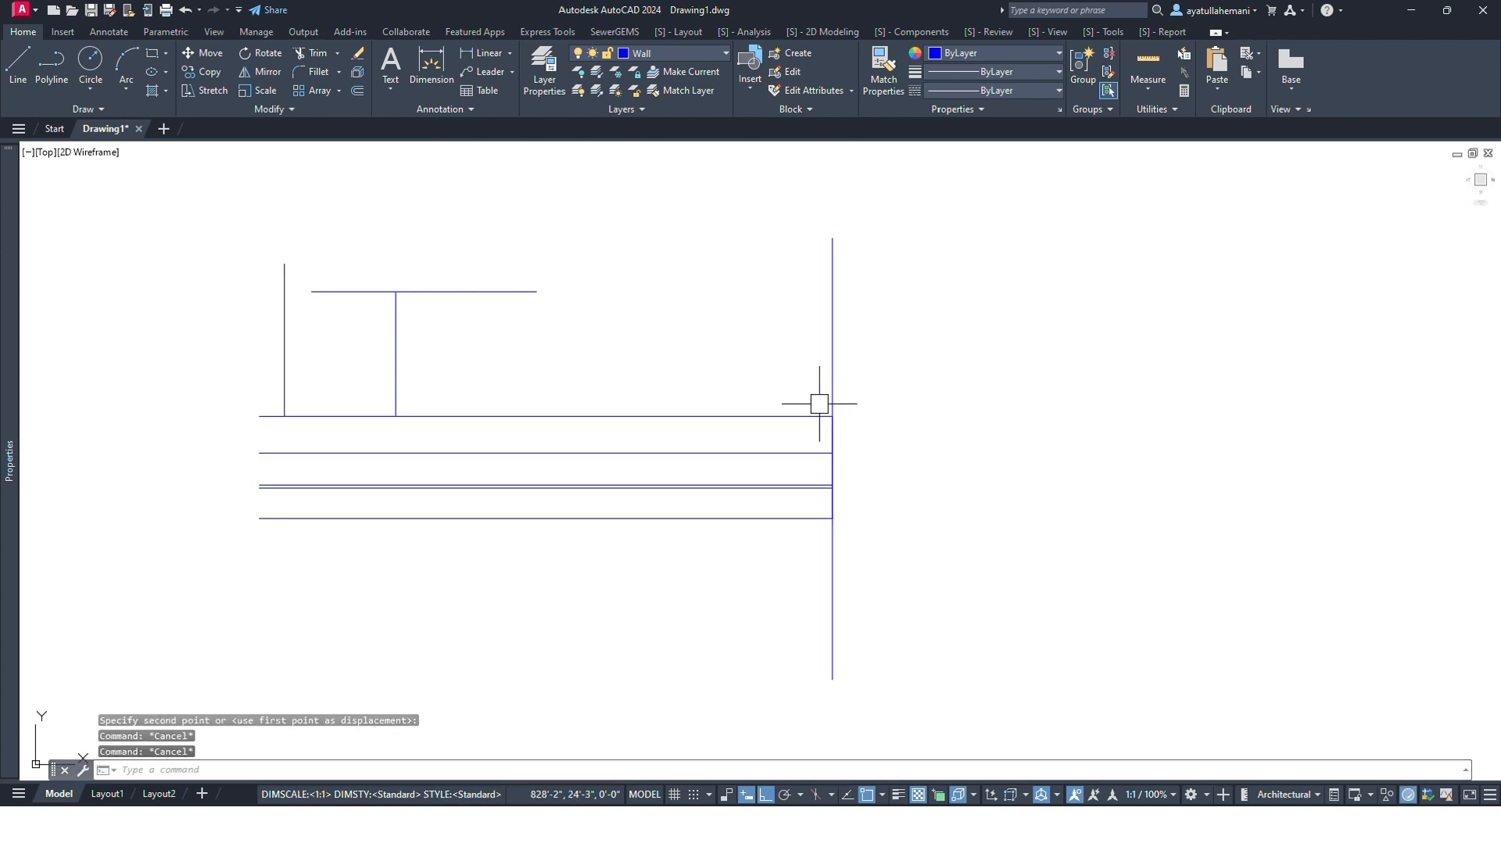
Delete the tall vertical line at the right end of the stretched lines.
click(833, 383)
key(Delete)
middle_drag(822, 437, 751, 419)
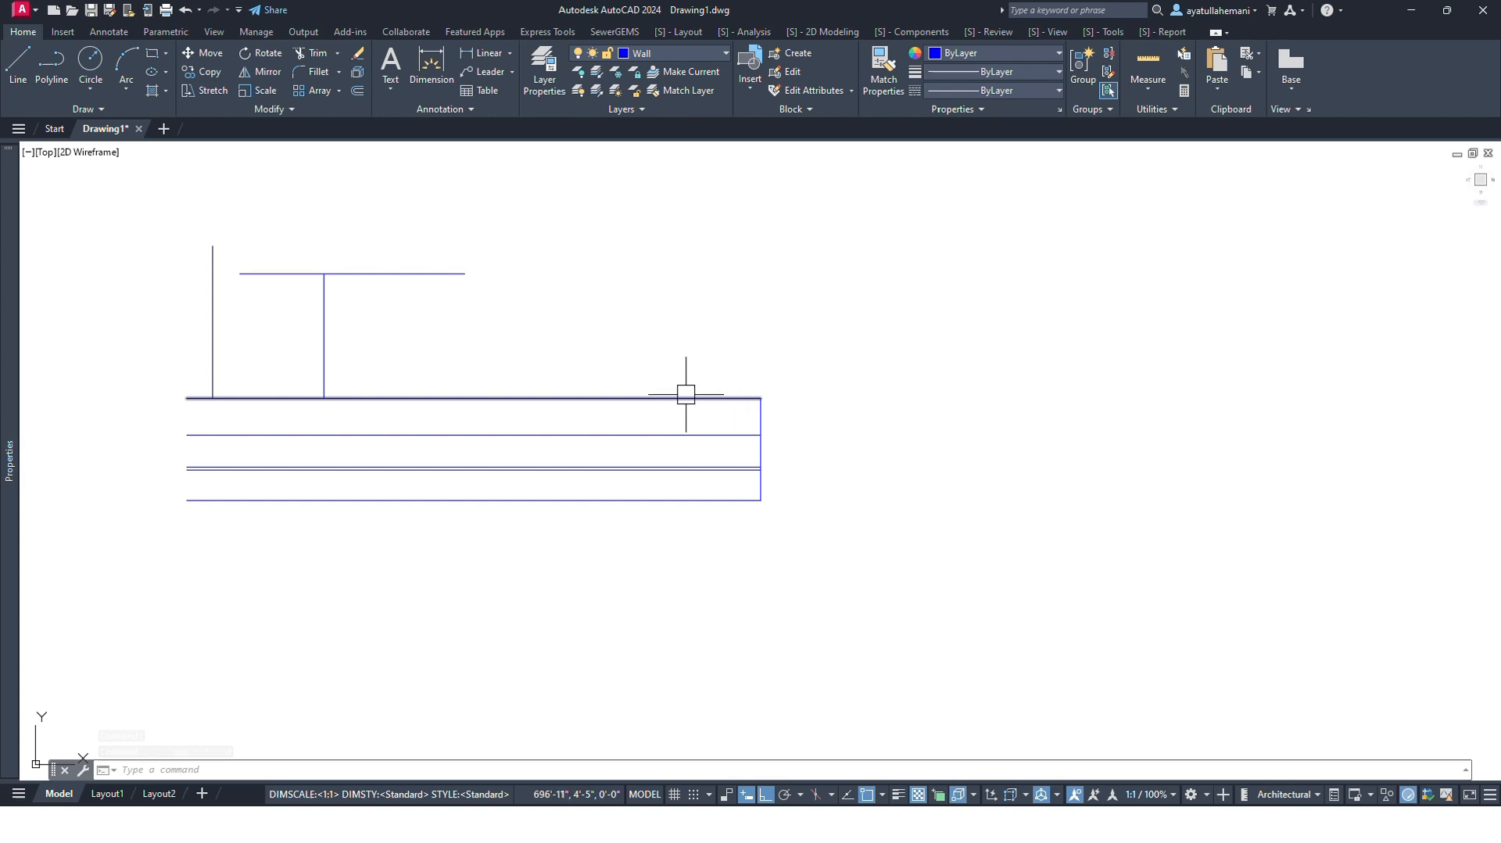
Draw a diagonal line from the empty area above the horizontal lines to their lower right corner.
key(l)
key(Return)
click(516, 325)
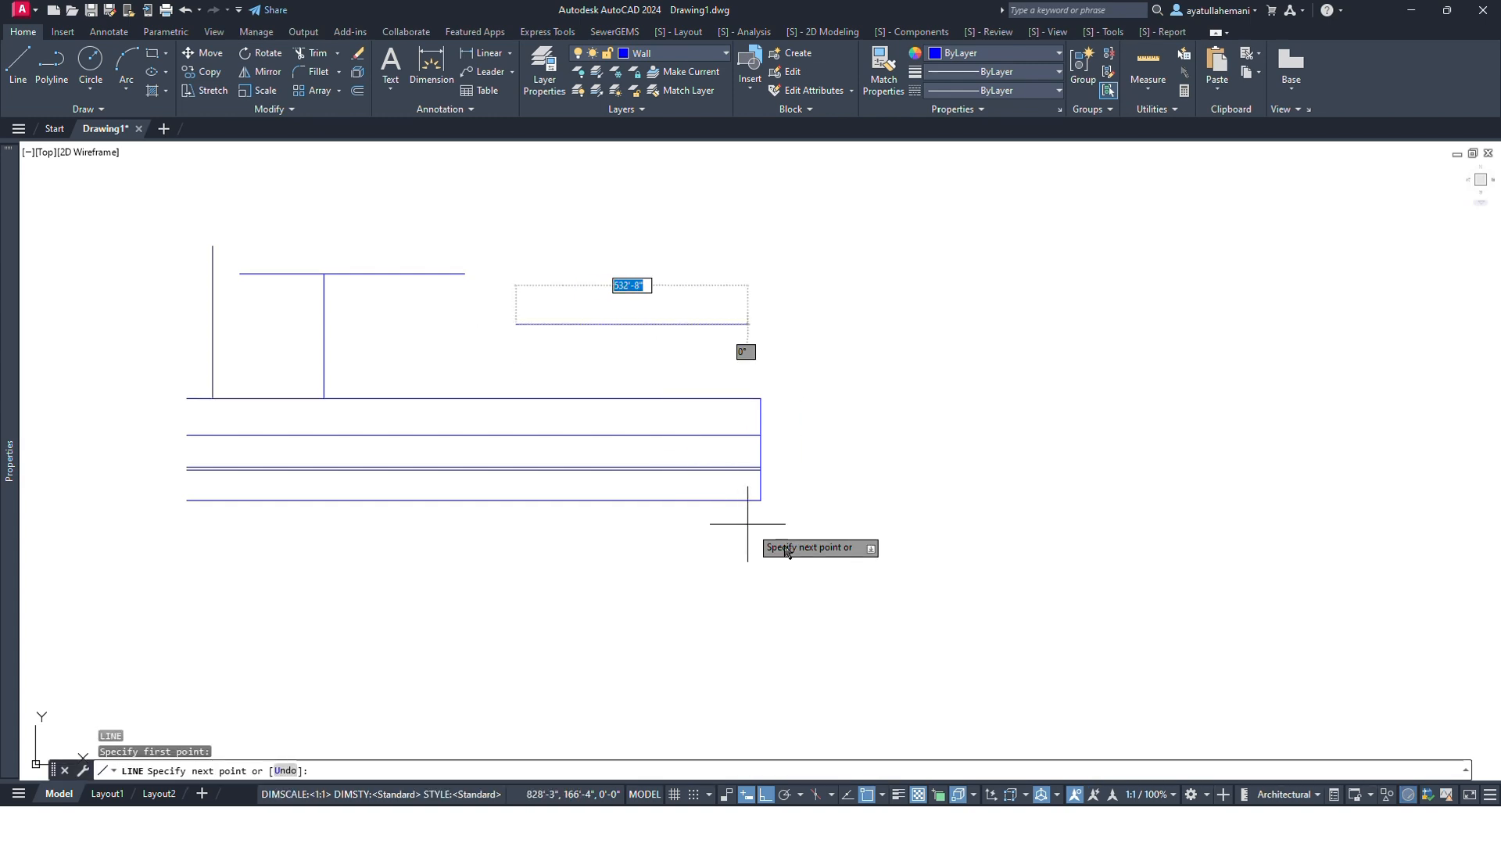
click(761, 501)
key(Escape)
Try to stretch the right ends of the horizontal lines together with the attached end of the diagonal line.
click(888, 342)
click(721, 570)
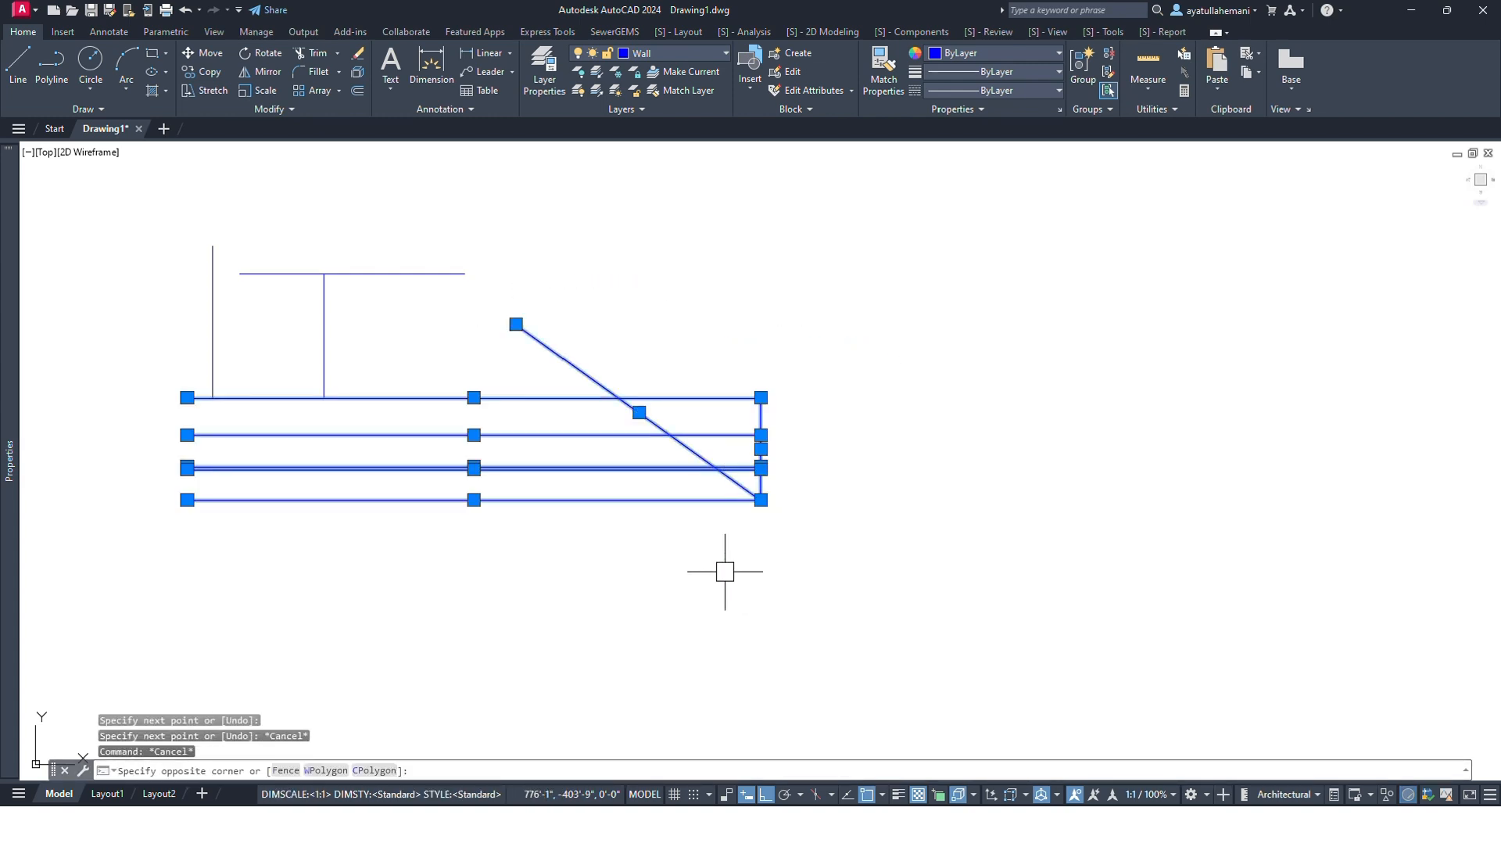
click(203, 52)
click(847, 572)
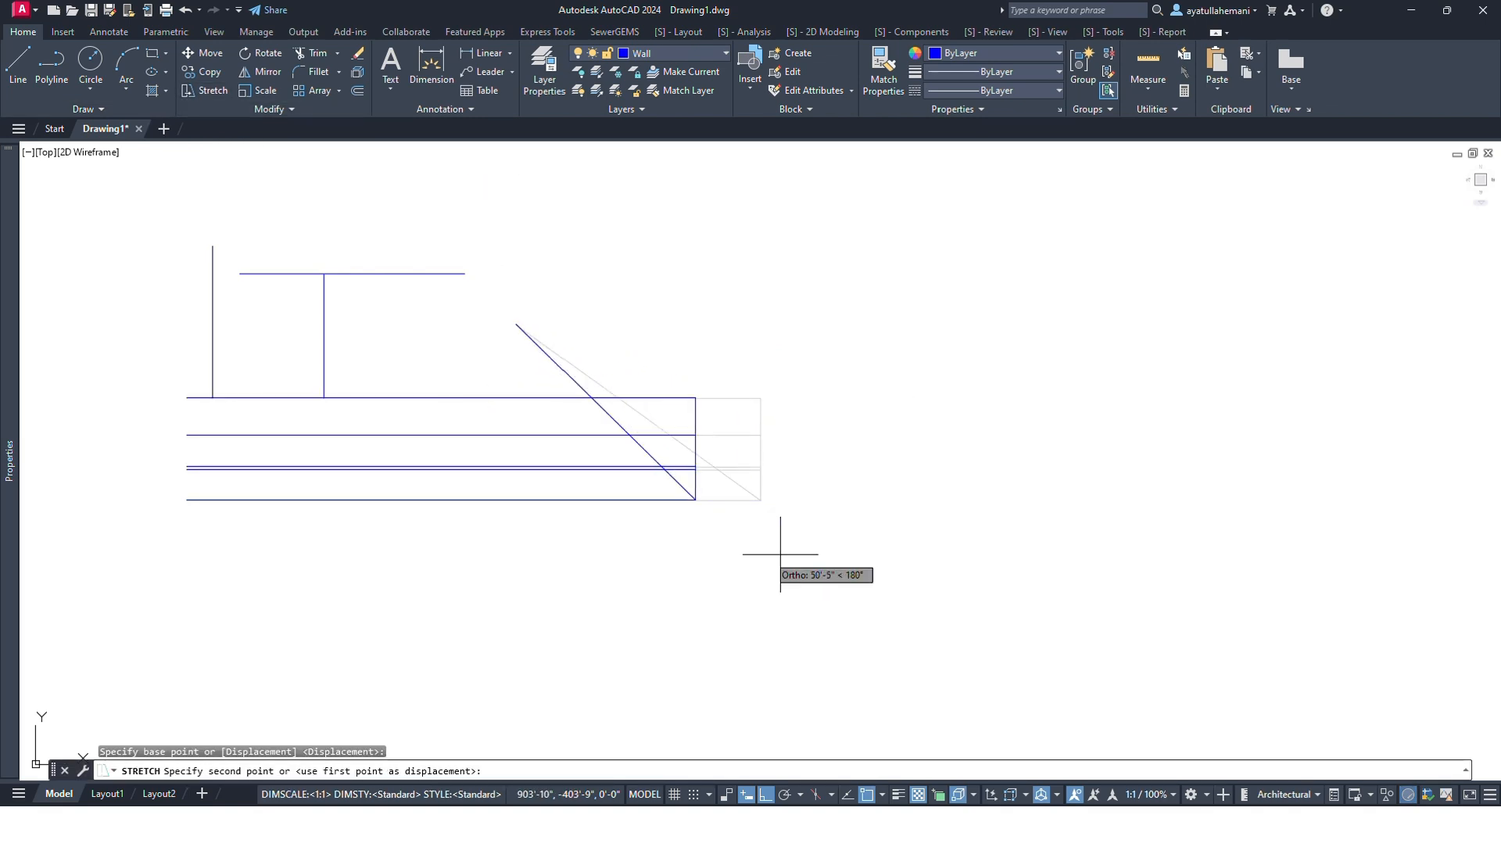
key(Escape)
key(Escape)
key(Escape)
middle_drag(676, 346, 659, 365)
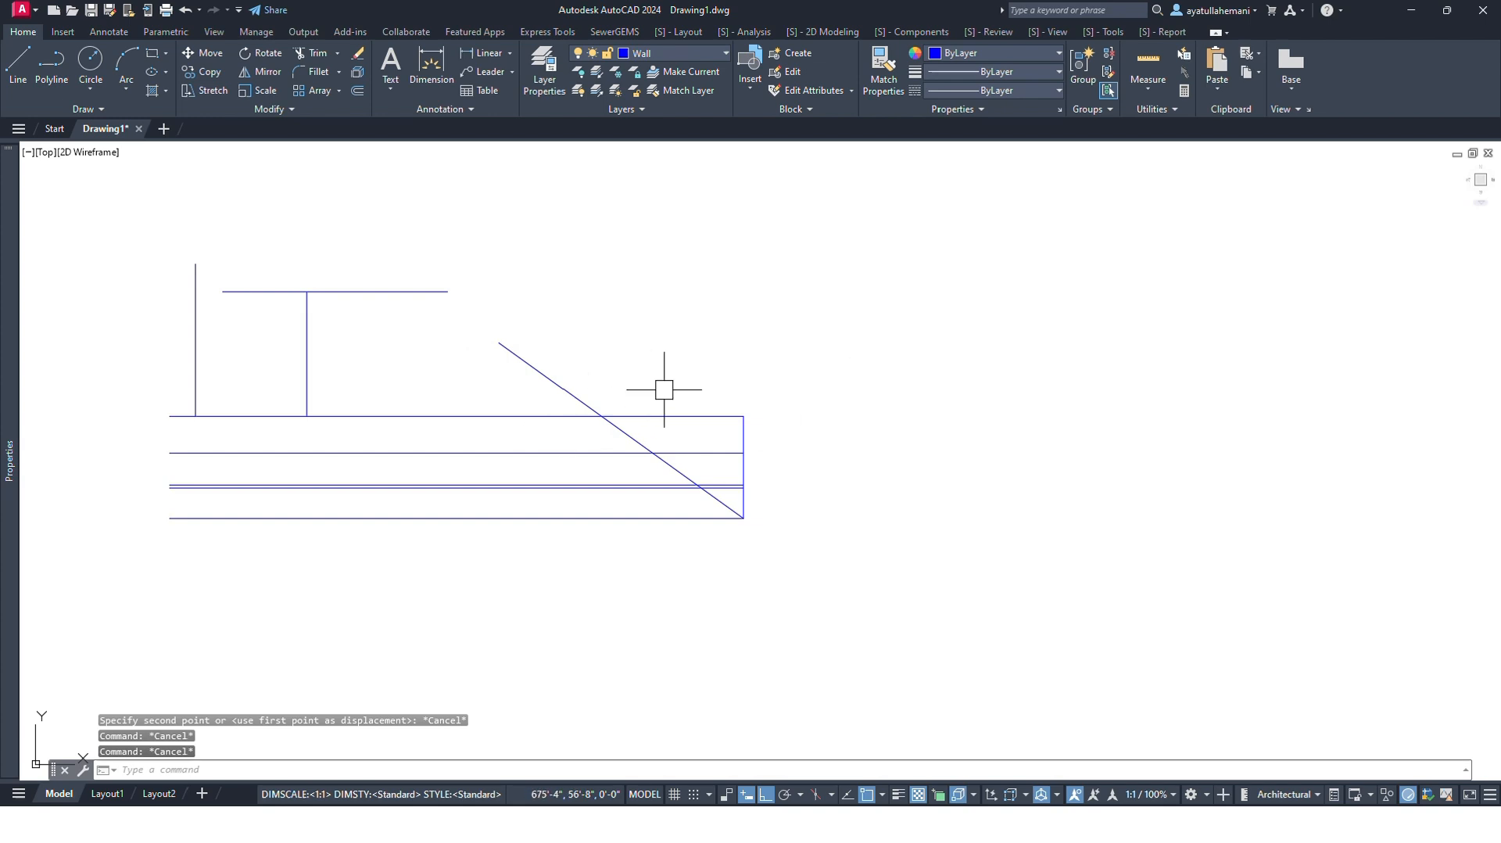
click(892, 248)
click(147, 596)
middle_drag(284, 548, 469, 545)
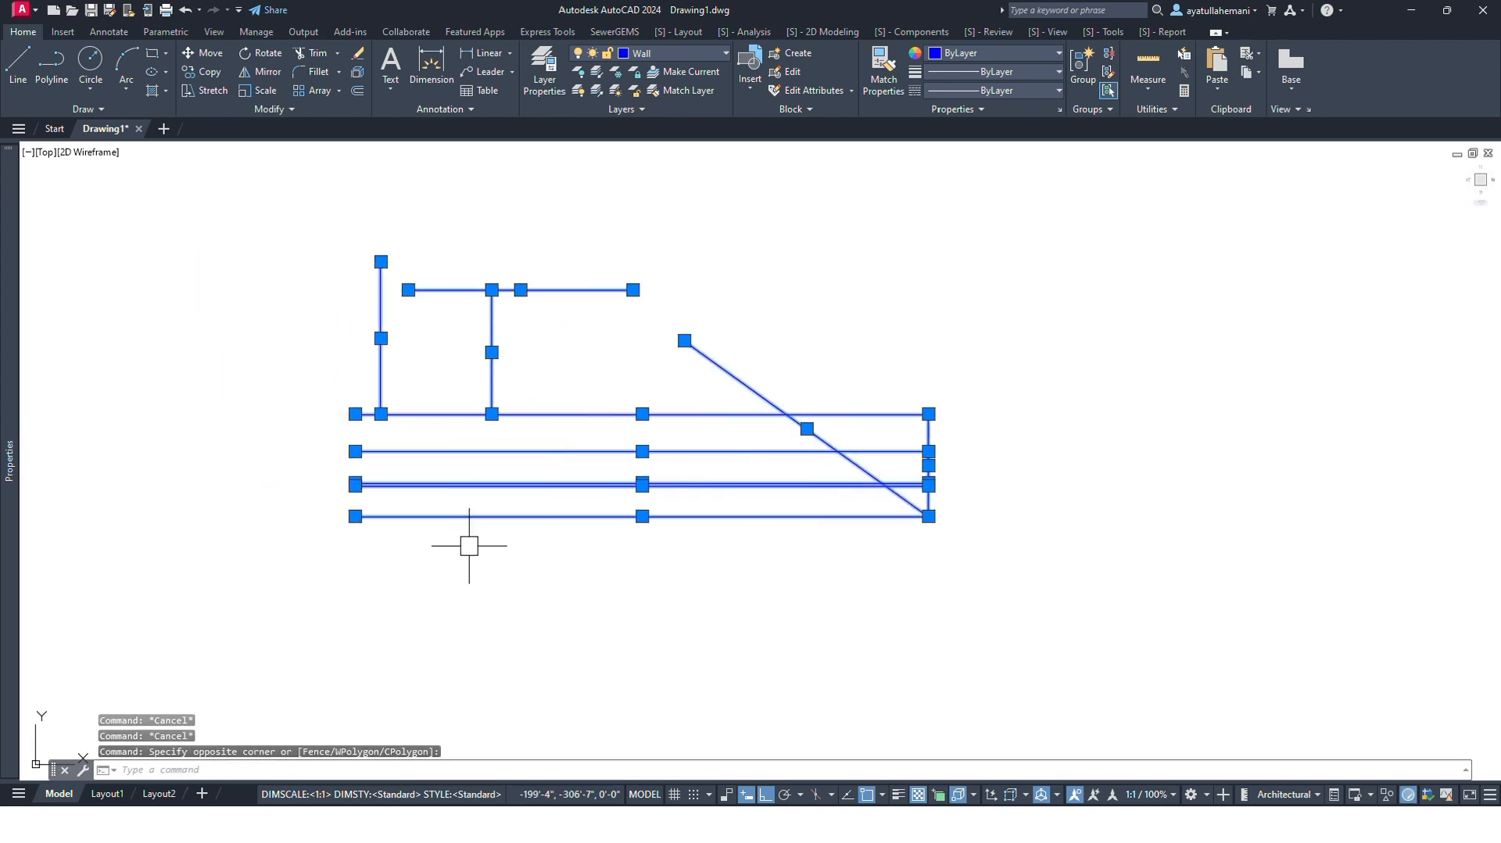
key(Escape)
middle_drag(509, 439, 430, 440)
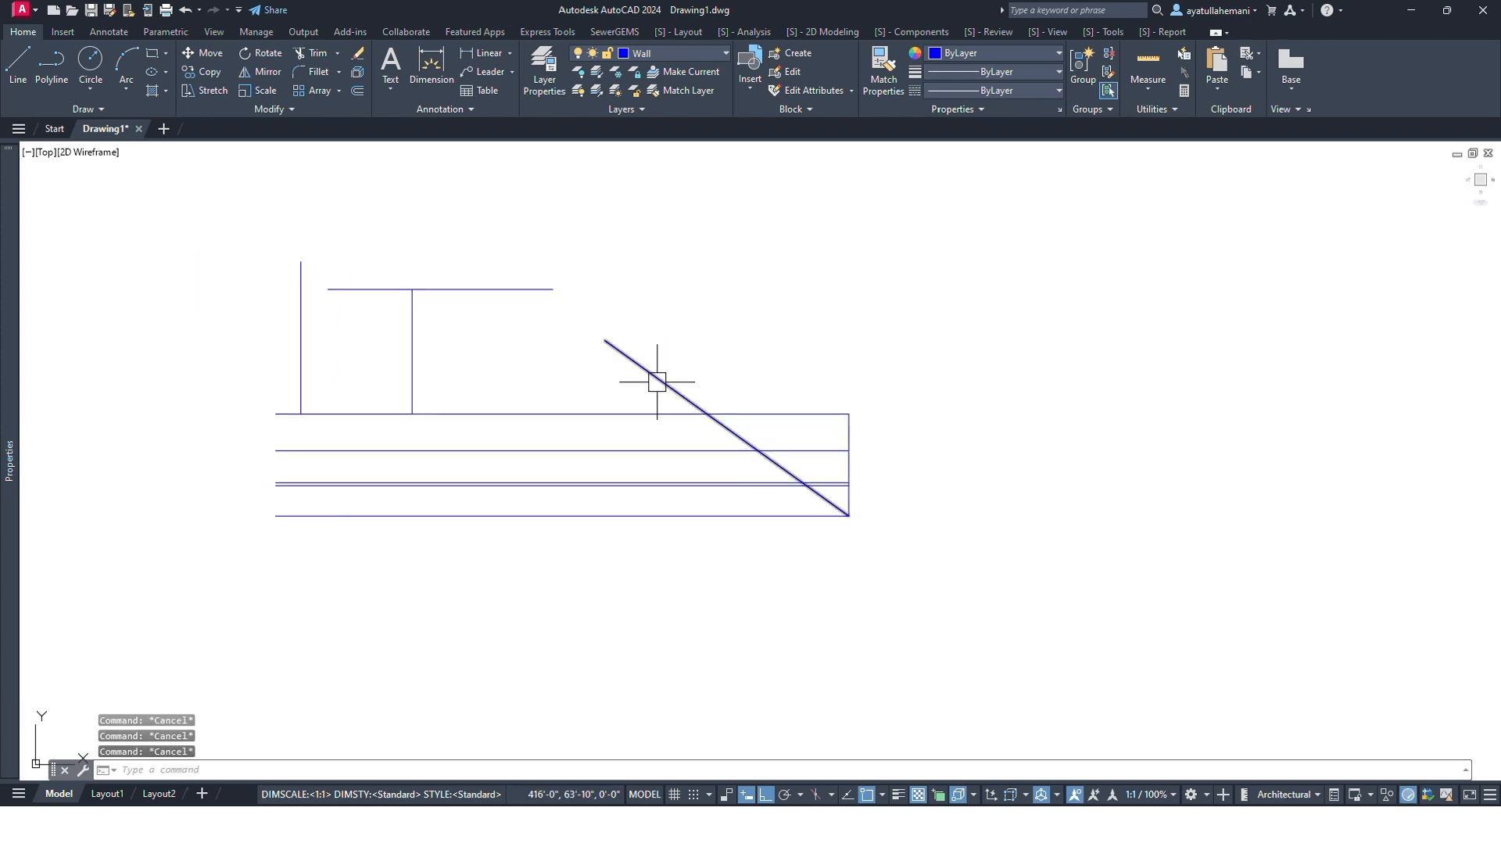
Delete the diagonal line and the three loose lines above the long horizontal lines.
click(852, 250)
click(250, 361)
key(Delete)
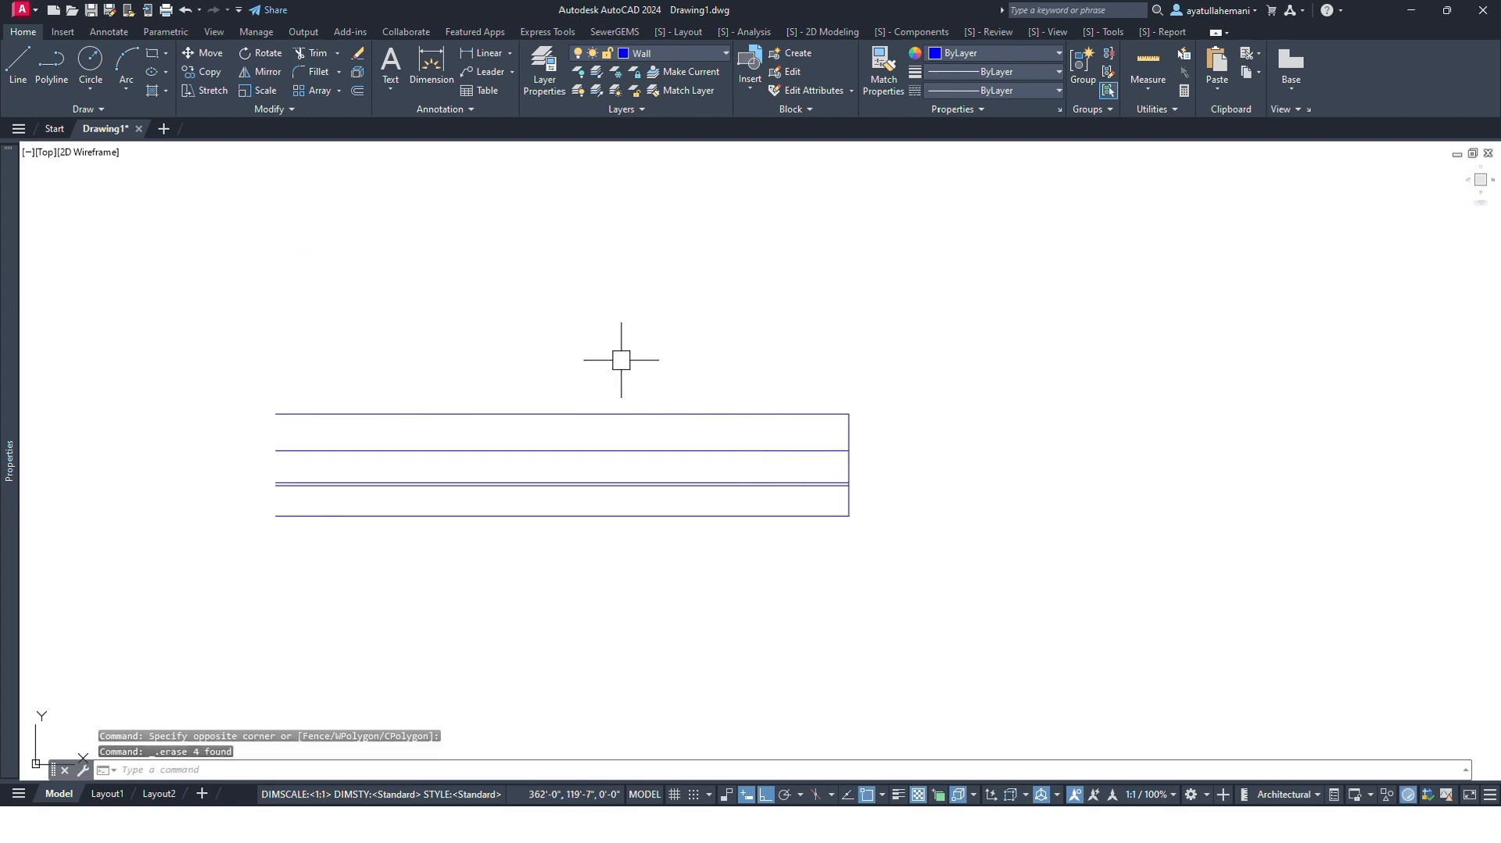
middle_drag(565, 361, 625, 363)
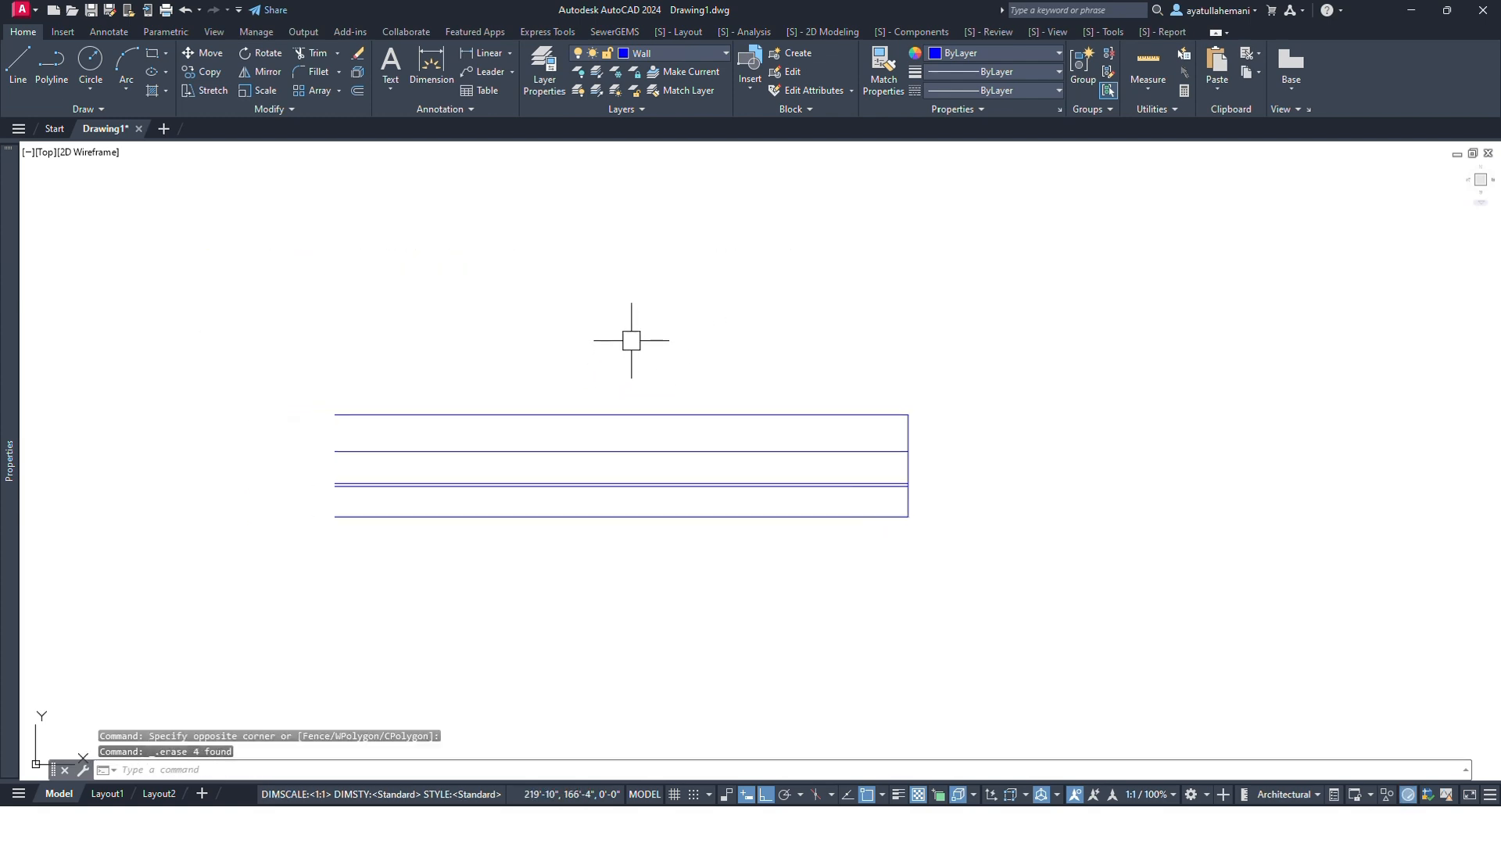
middle_drag(586, 364, 486, 304)
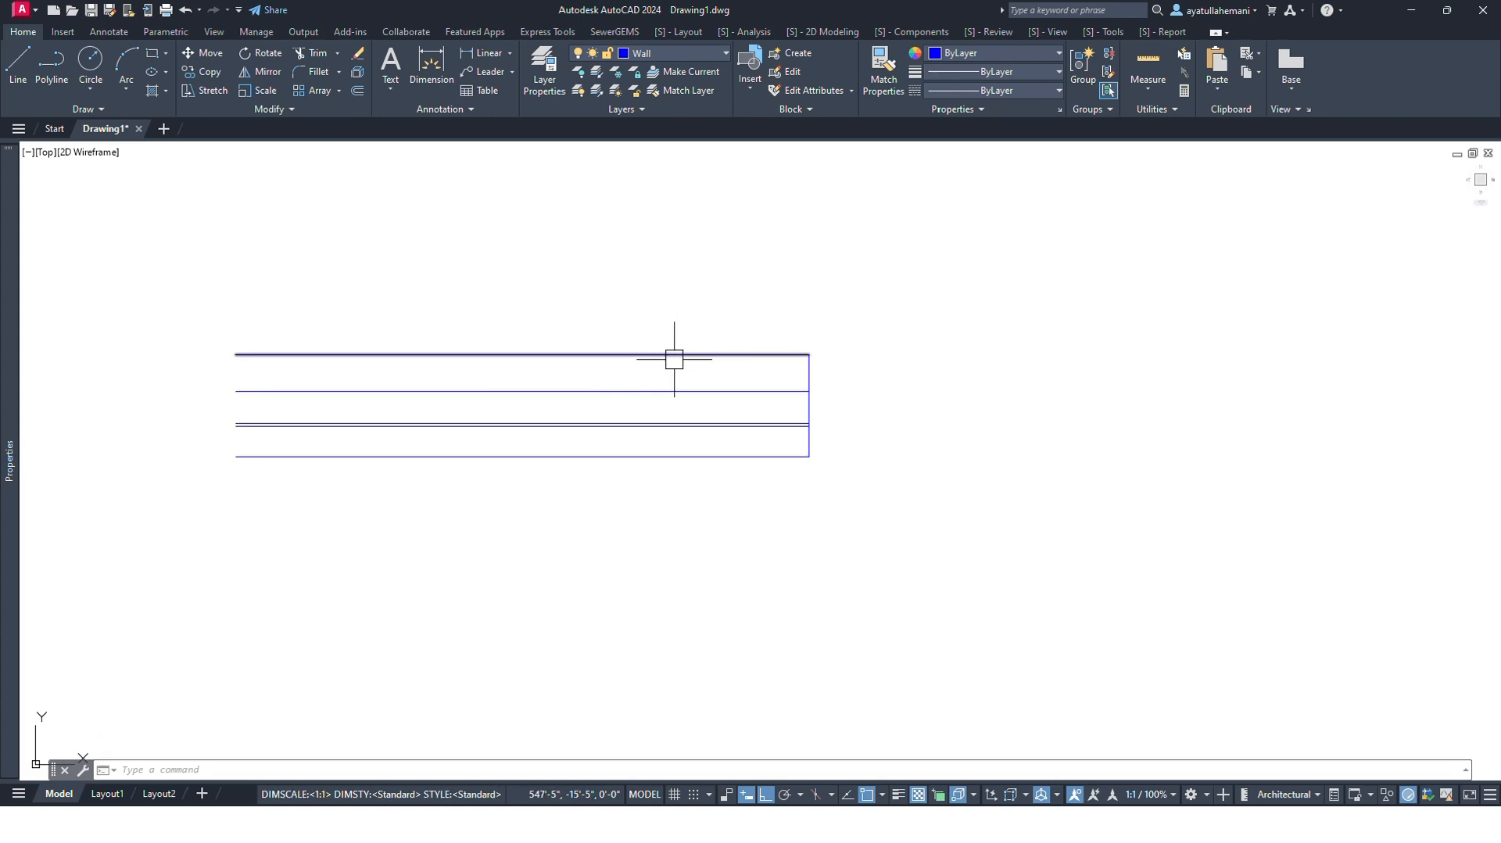
middle_drag(846, 360, 784, 351)
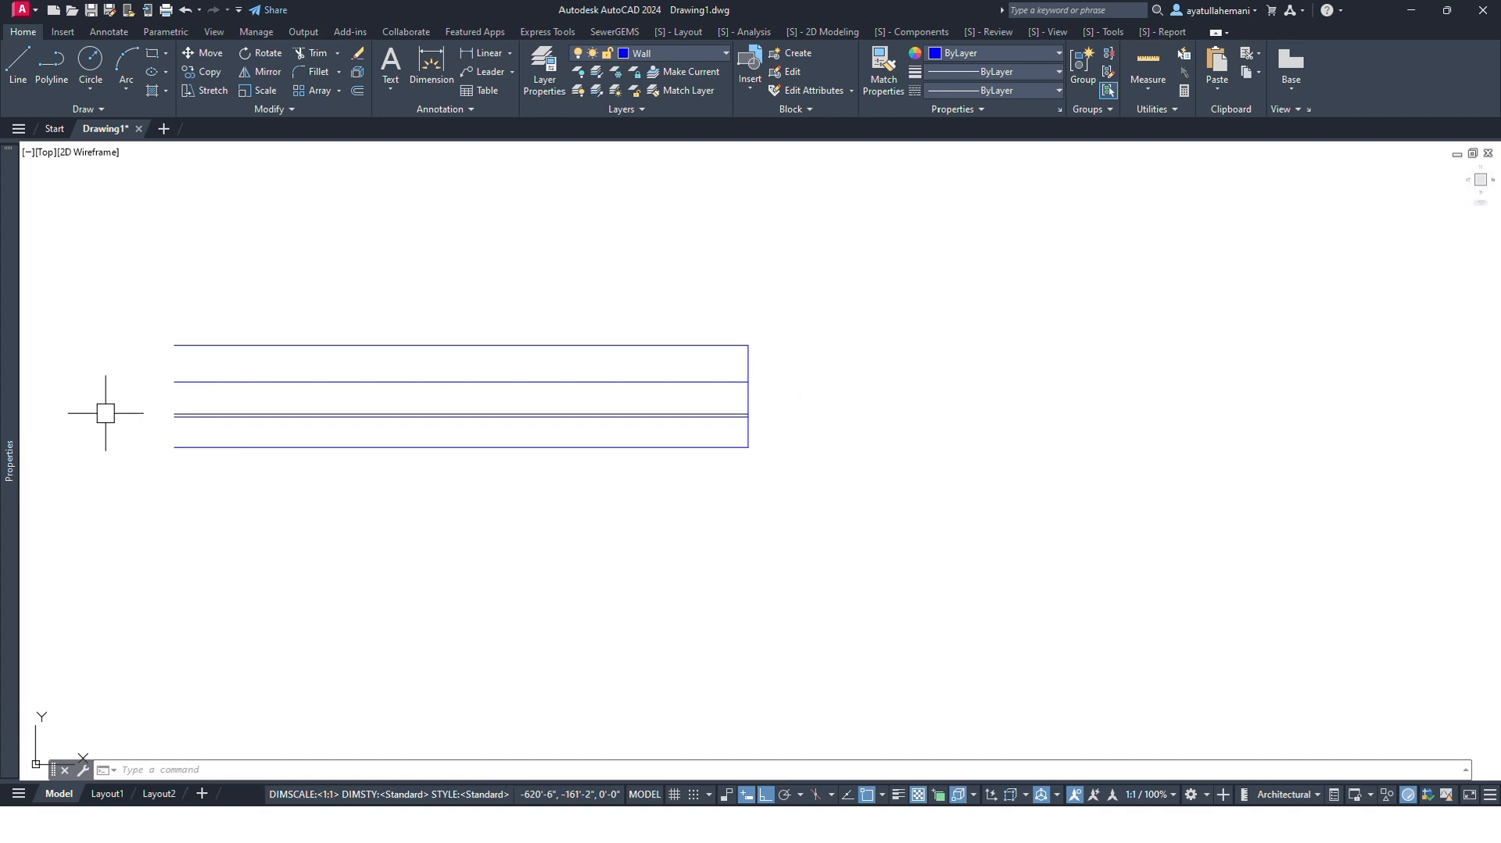
mouse_move(786, 377)
middle_down()
mouse_move(805, 395)
mouse_move(855, 375)
middle_up()
middle_drag(625, 333, 691, 372)
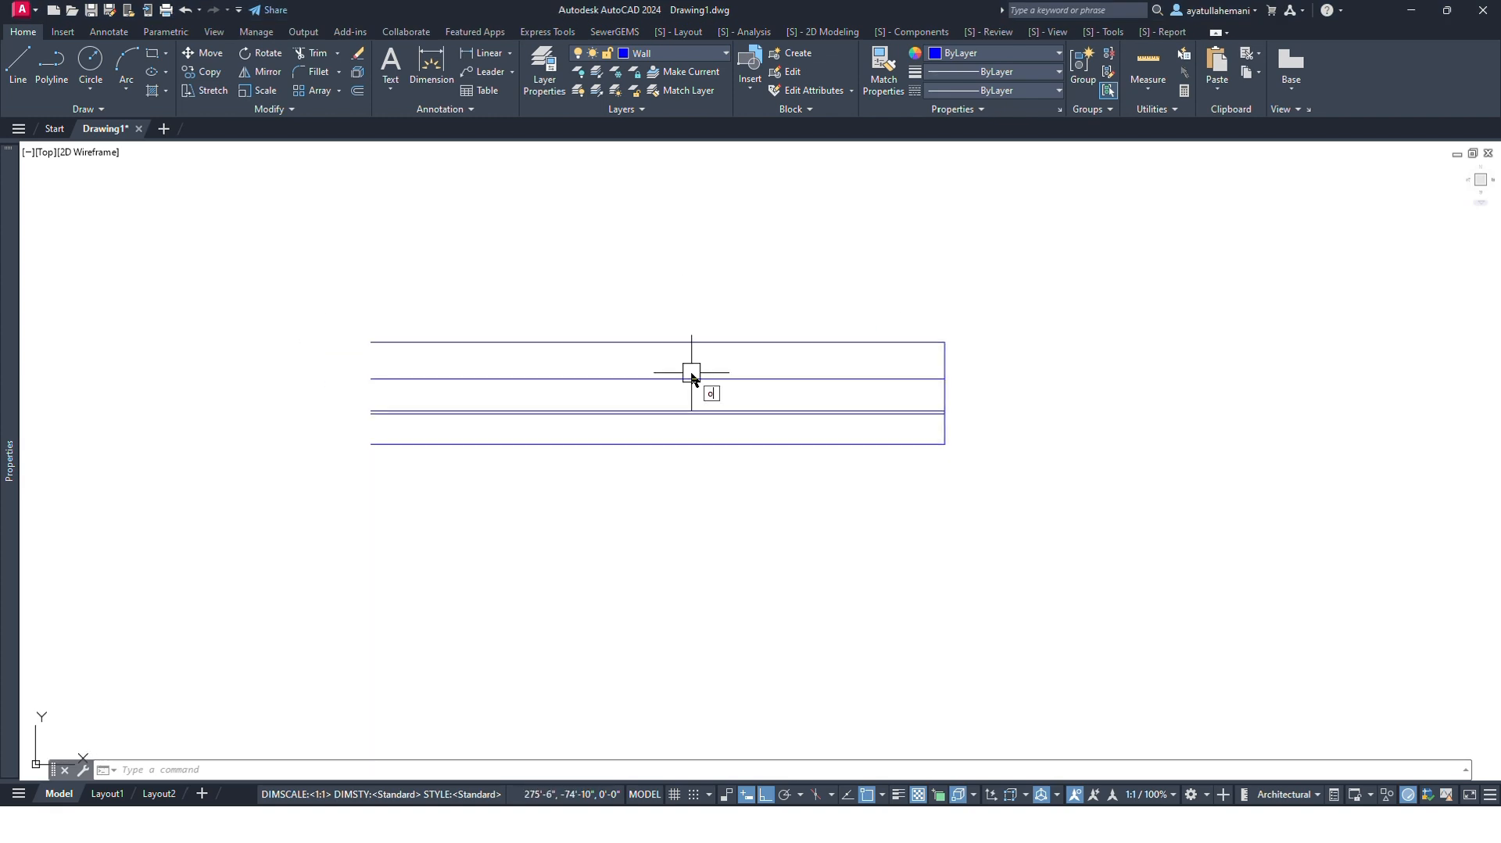
Try to offset the uppermost horizontal line downward by 10'.
click(759, 412)
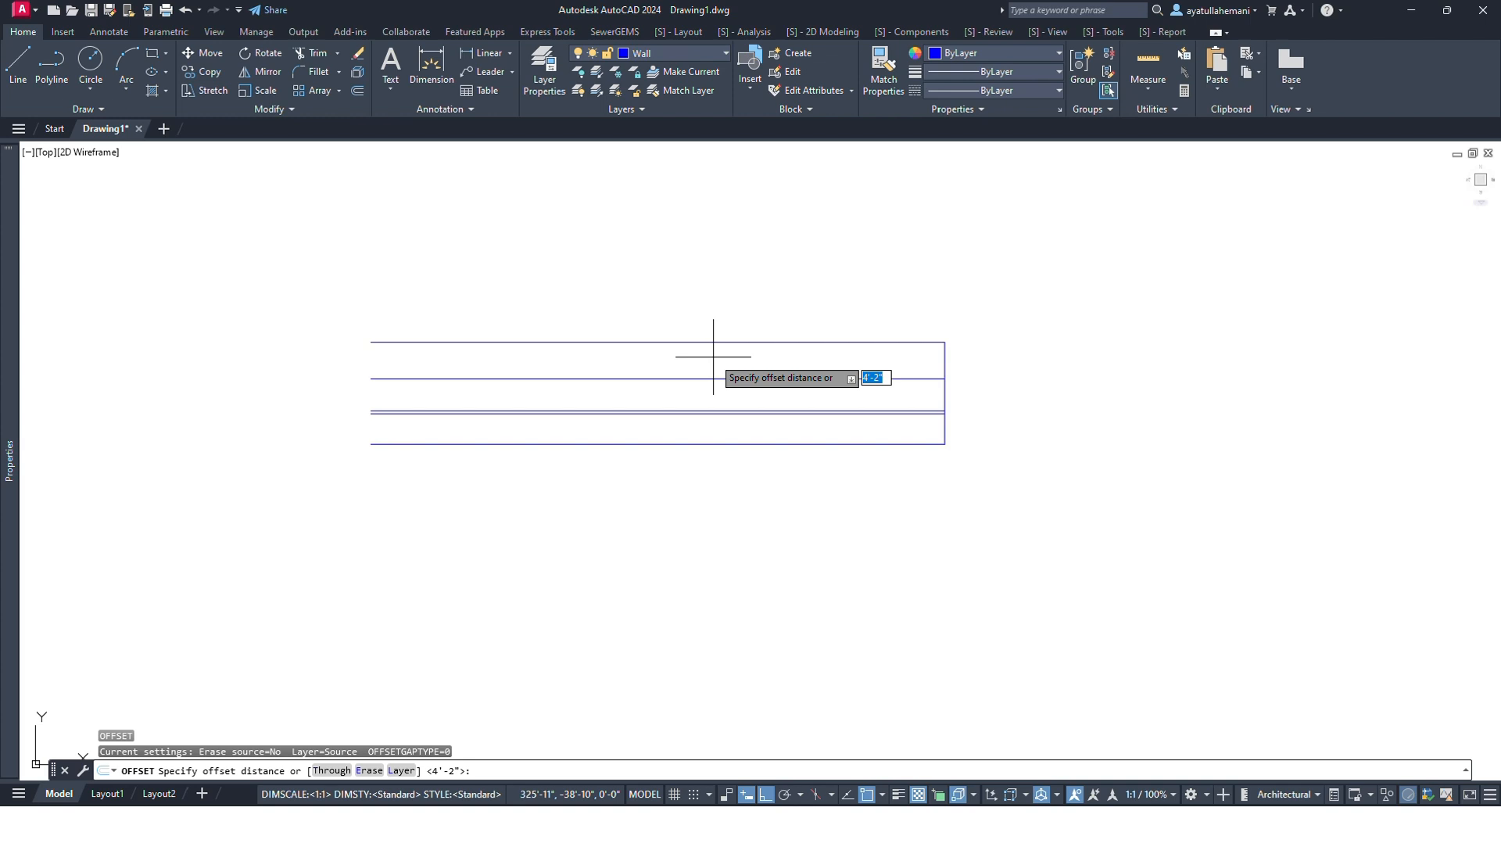
text(10')
key(Return)
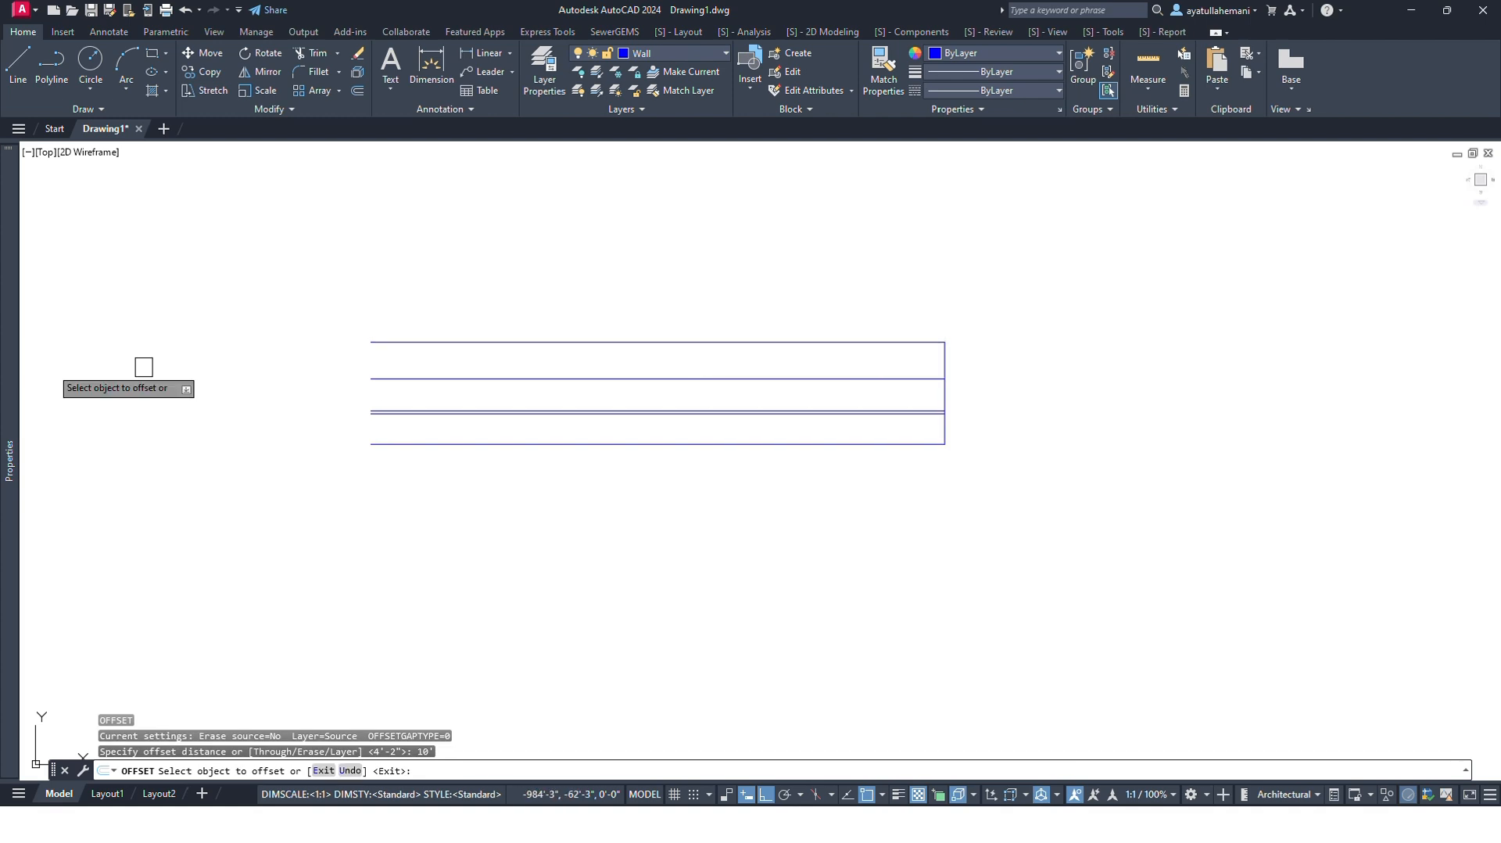
click(638, 341)
scroll(658, 283, up, 5)
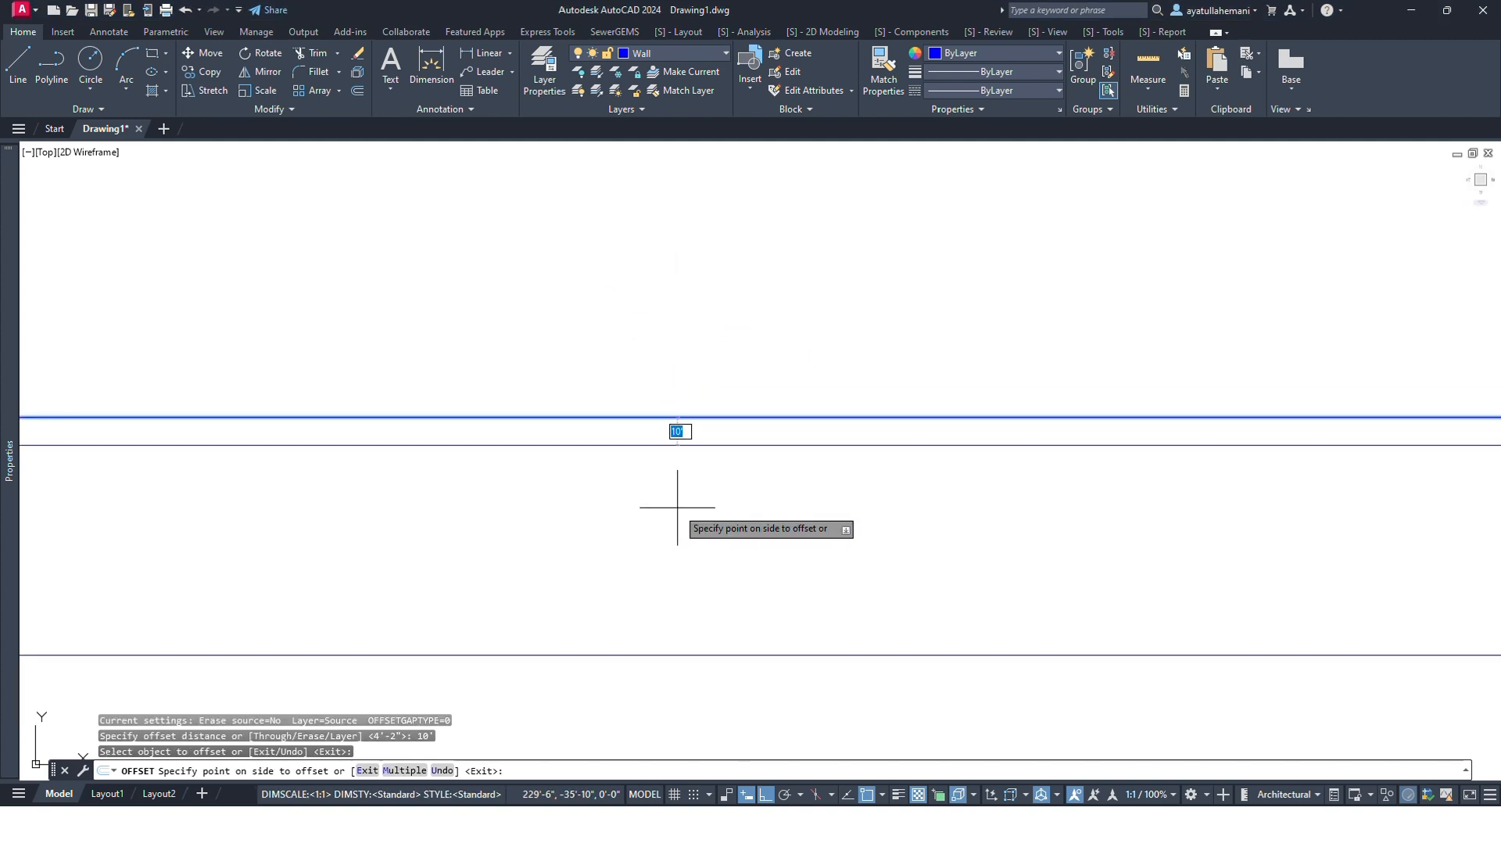
scroll(755, 481, down, 4)
scroll(753, 484, down, 2)
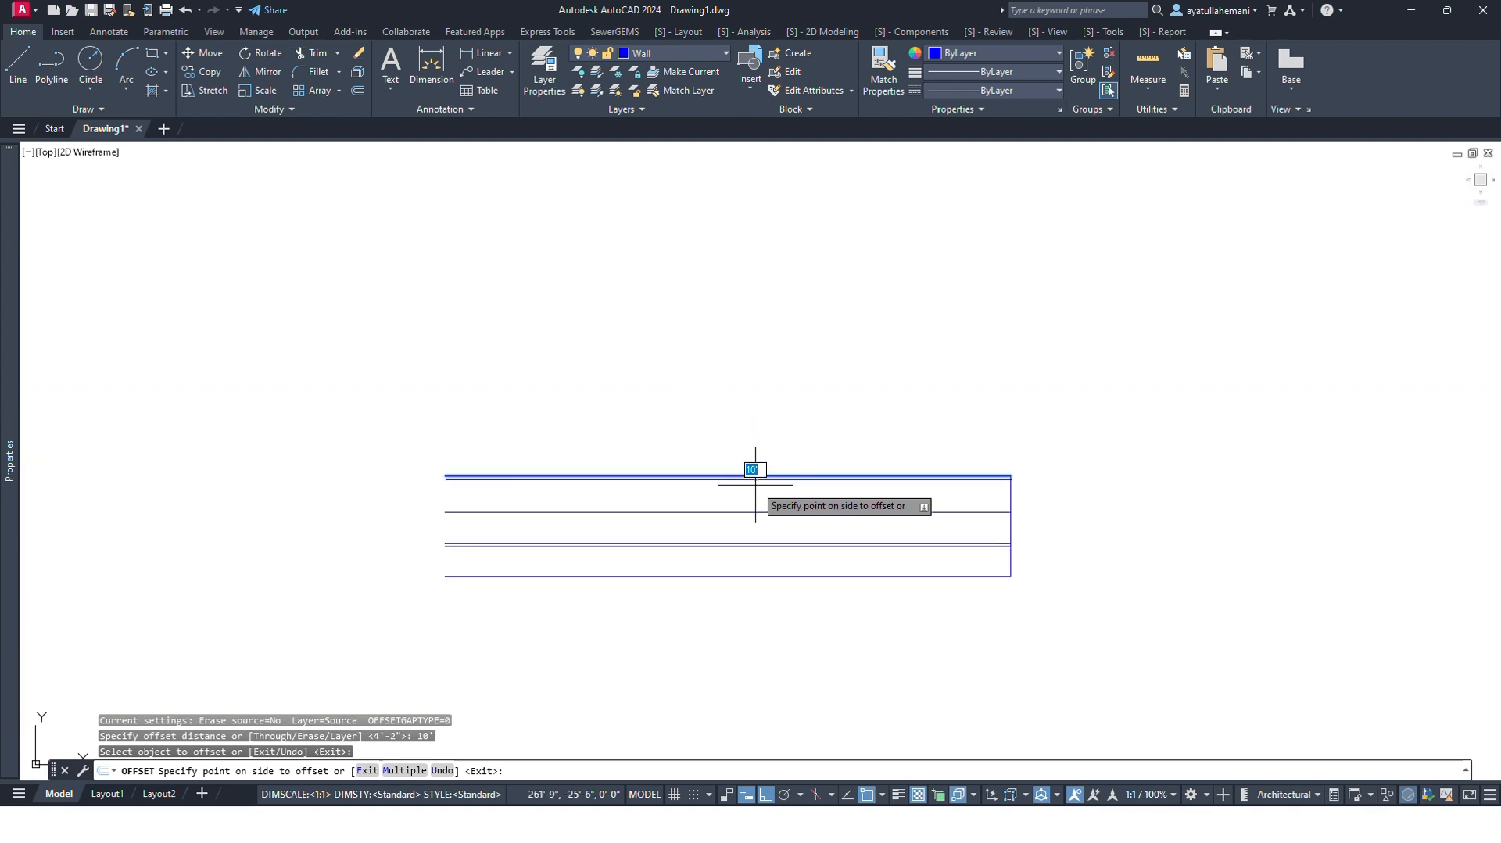
scroll(743, 493, up, 6)
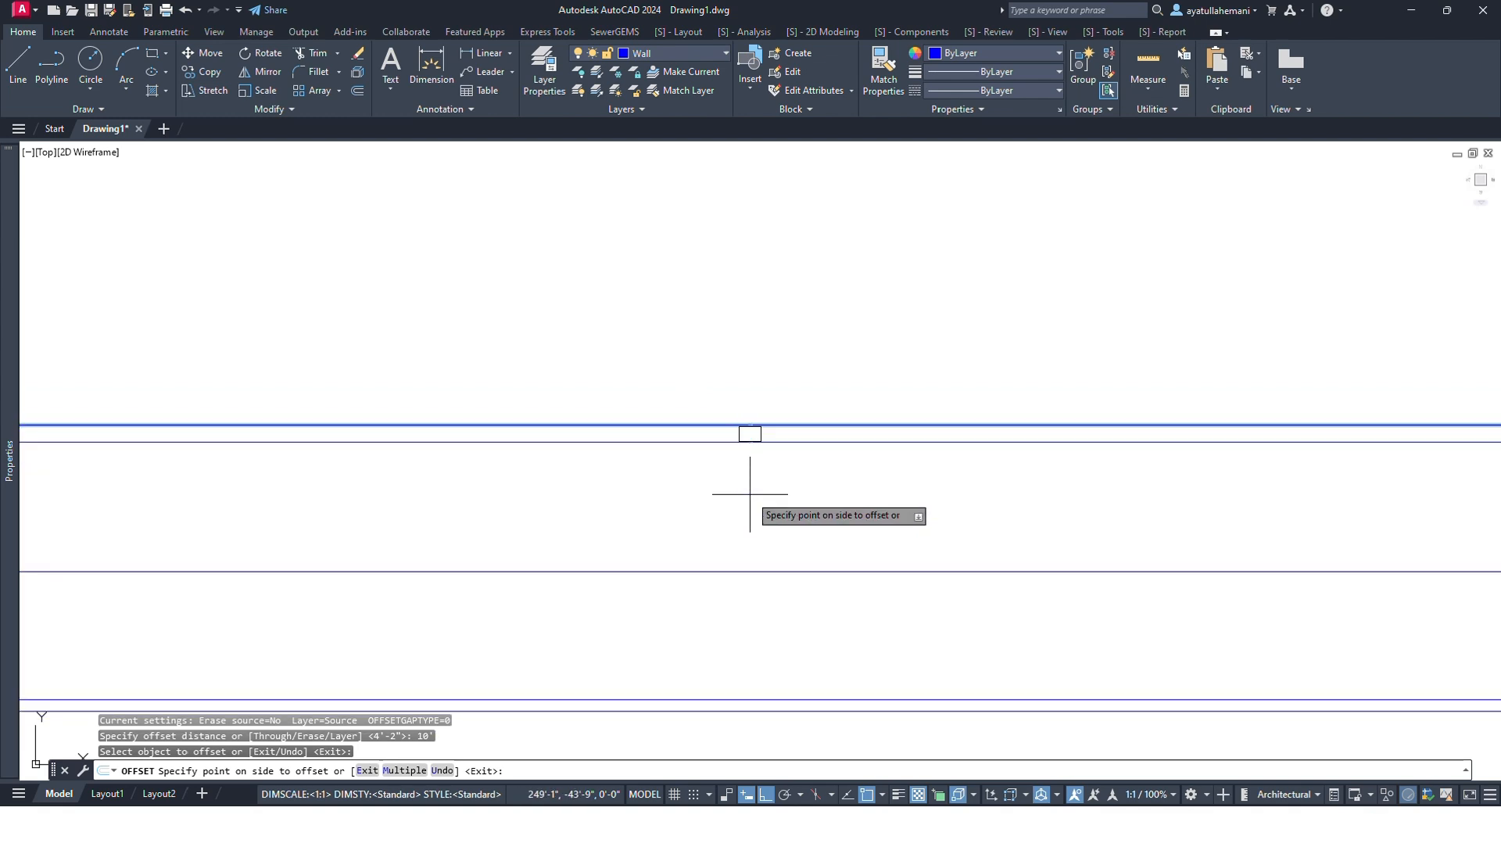
scroll(744, 496, down, 4)
key(Escape)
middle_drag(806, 487, 815, 441)
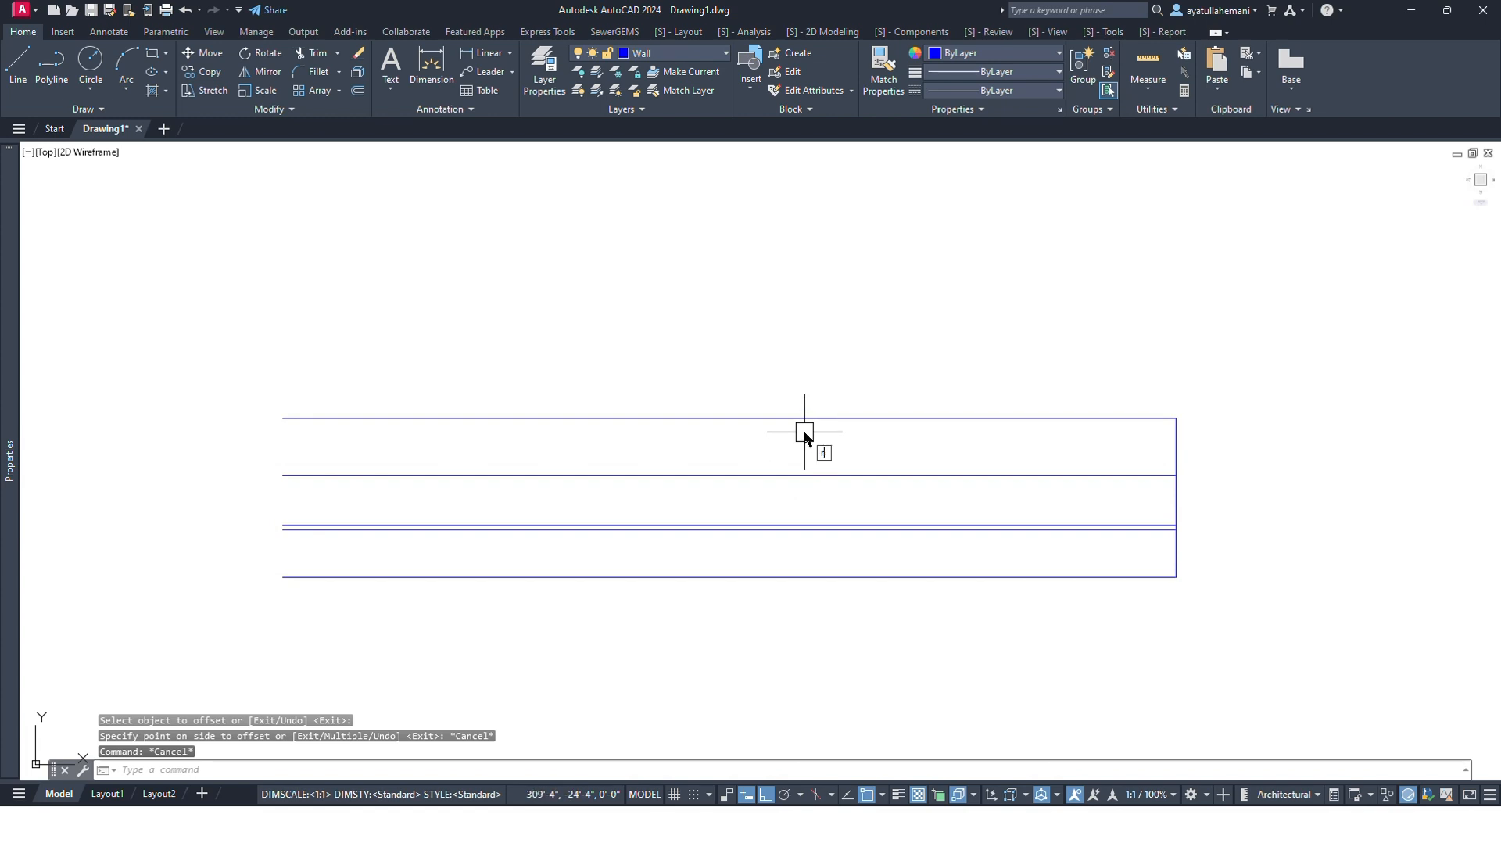
Draw a wide rectangle in the empty area above the horizontal lines.
text(rec)
key(Return)
click(490, 226)
click(1093, 378)
key(Escape)
key(Escape)
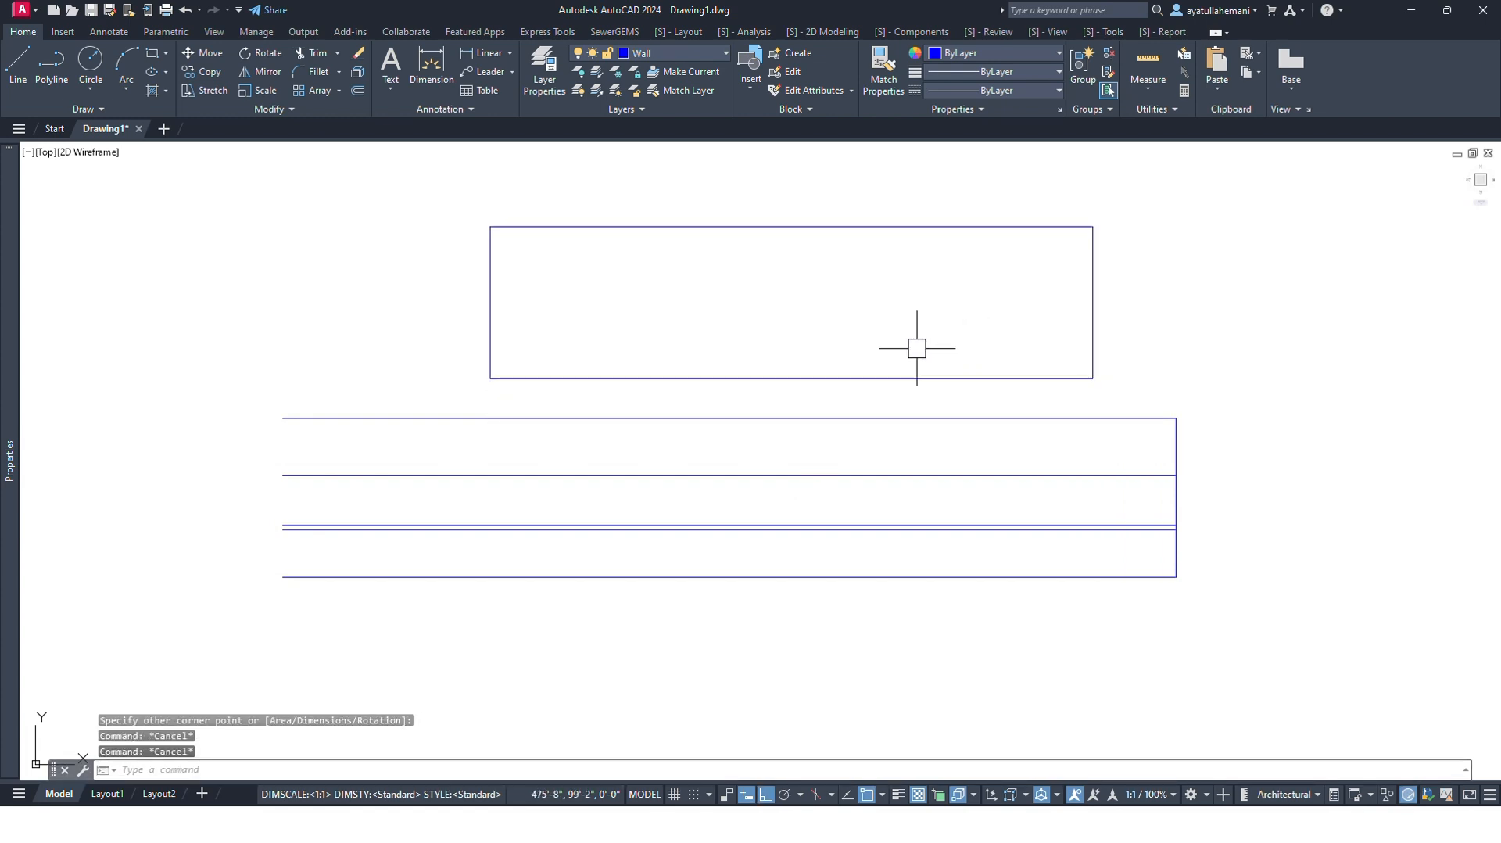
Offset the rectangle inward by a distance of 60.
text(o)
key(Return)
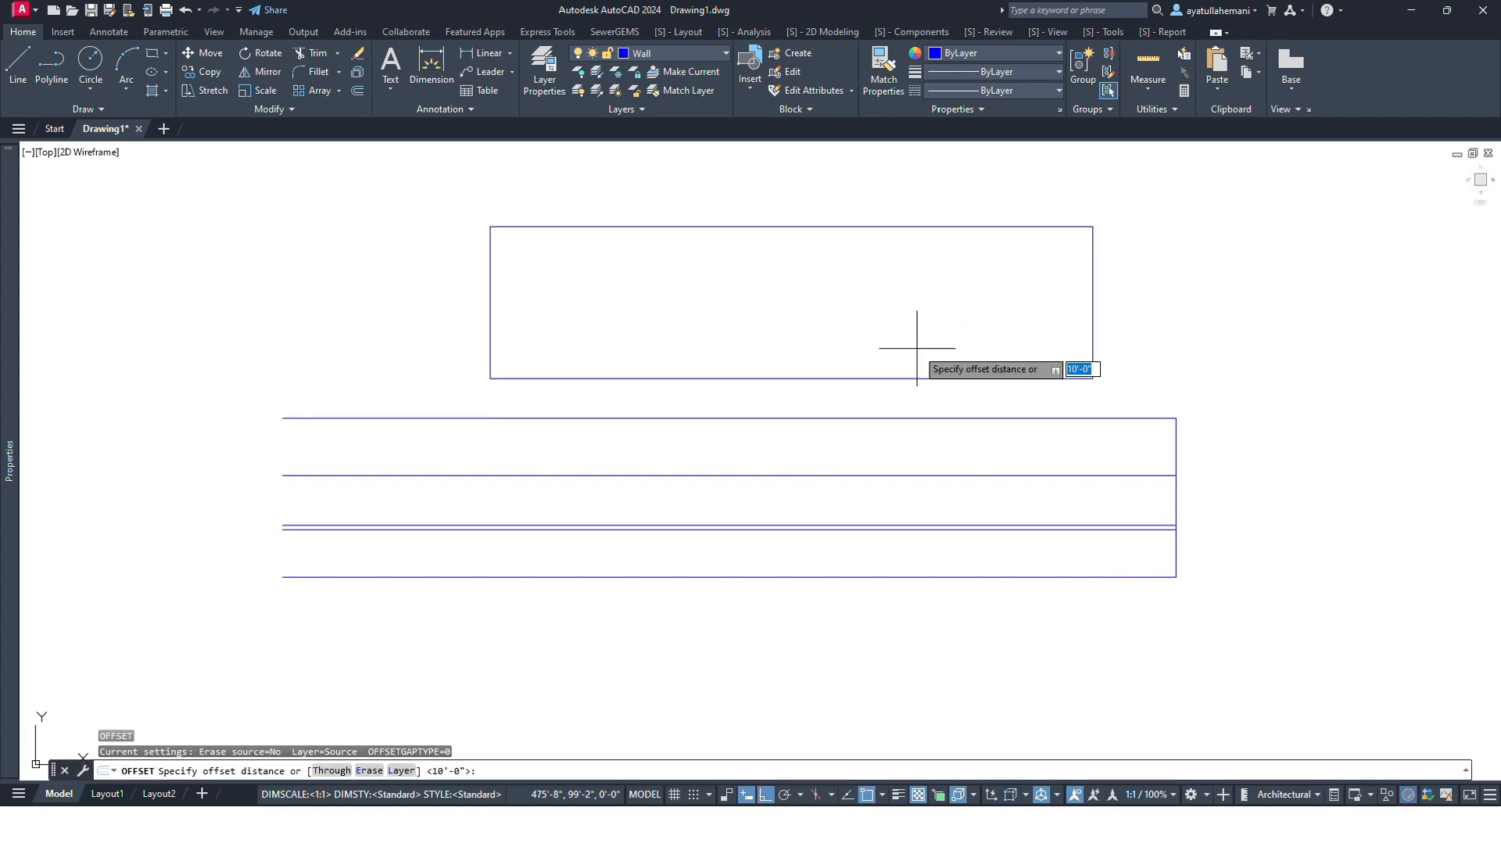
text(60)
key(Return)
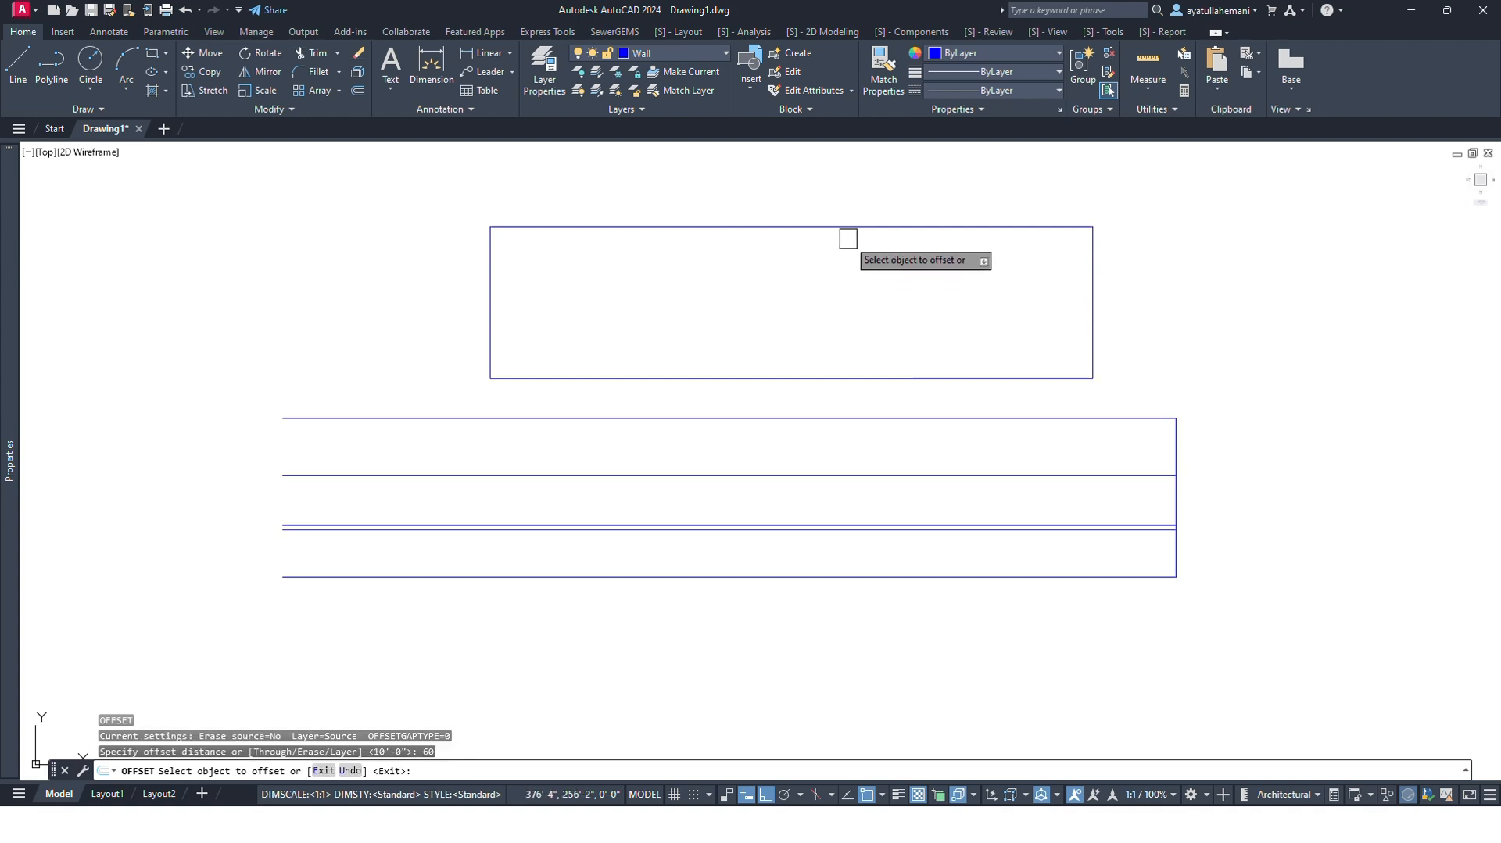
click(854, 226)
click(794, 305)
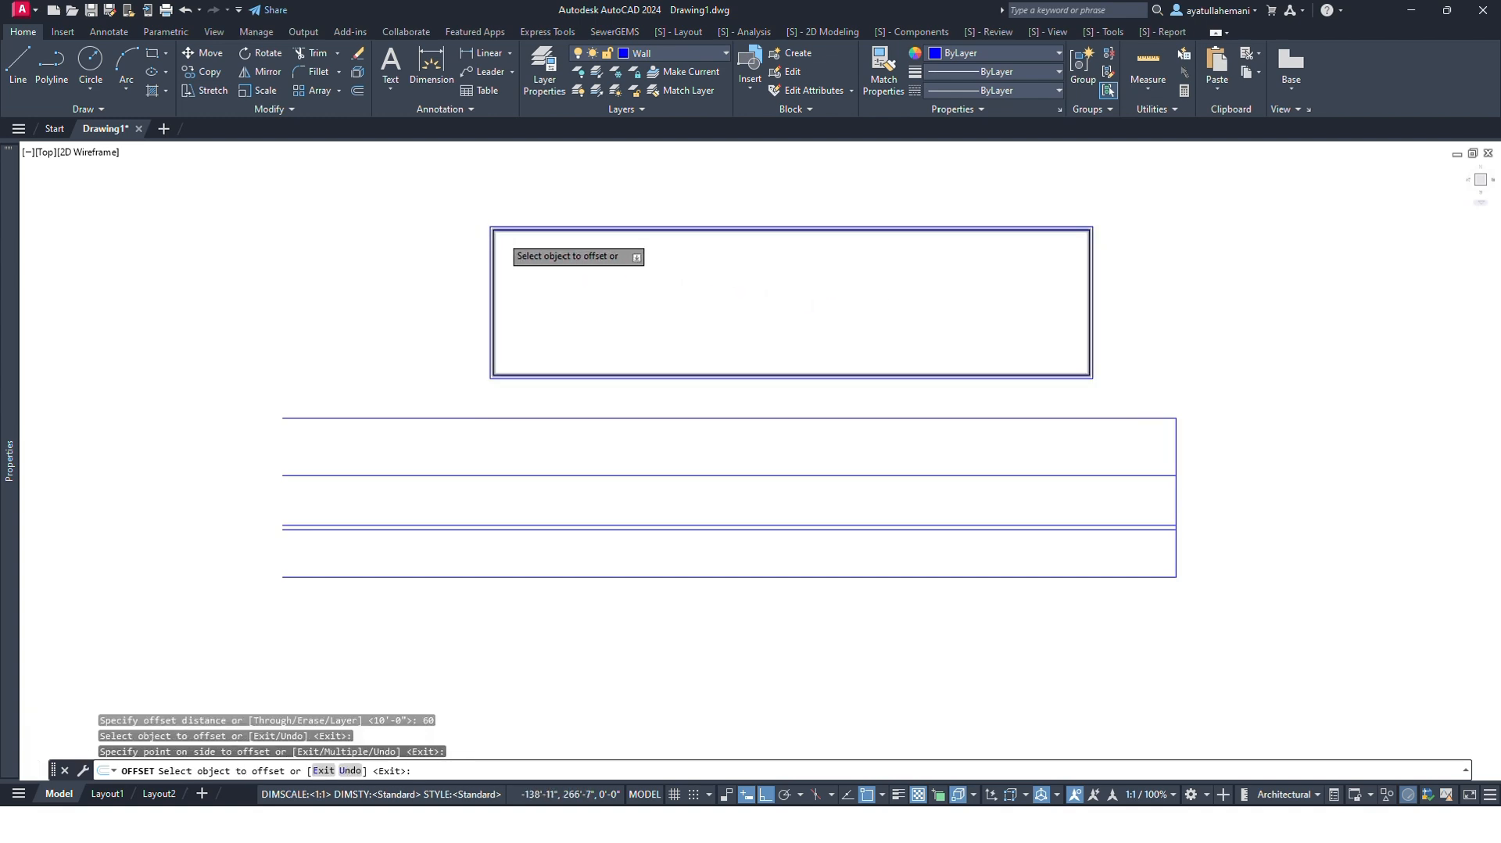
Add three more inward offsets at the same distance, each from the innermost rectangle.
scroll(496, 234, up, 4)
click(612, 228)
click(612, 260)
click(487, 285)
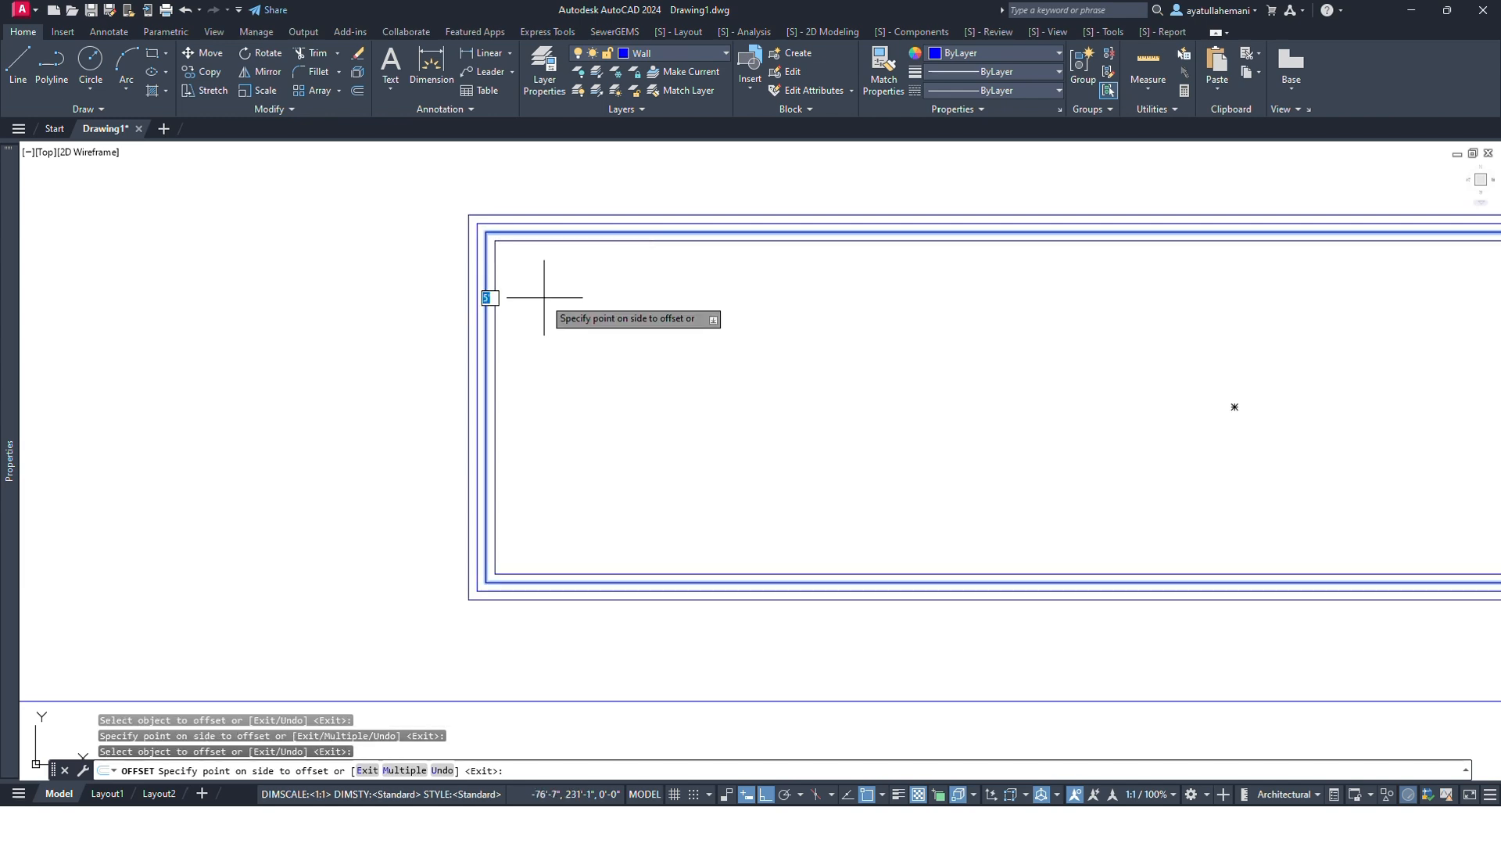
click(504, 330)
click(492, 337)
click(503, 331)
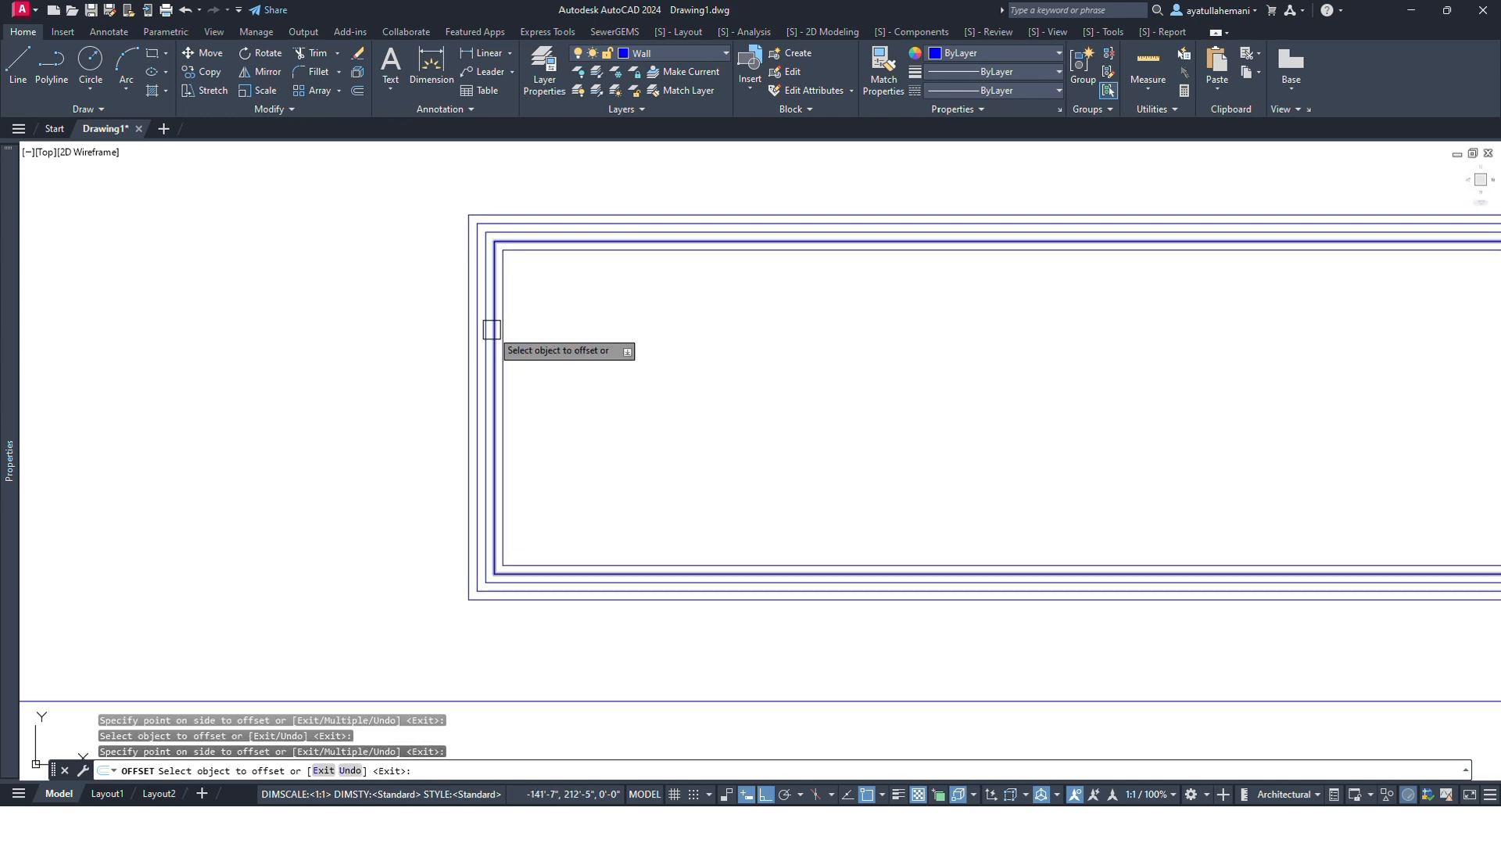
Offset the outermost rectangle outward twice at the same distance, each time from the newest outer one.
click(468, 329)
click(442, 336)
click(459, 336)
click(328, 342)
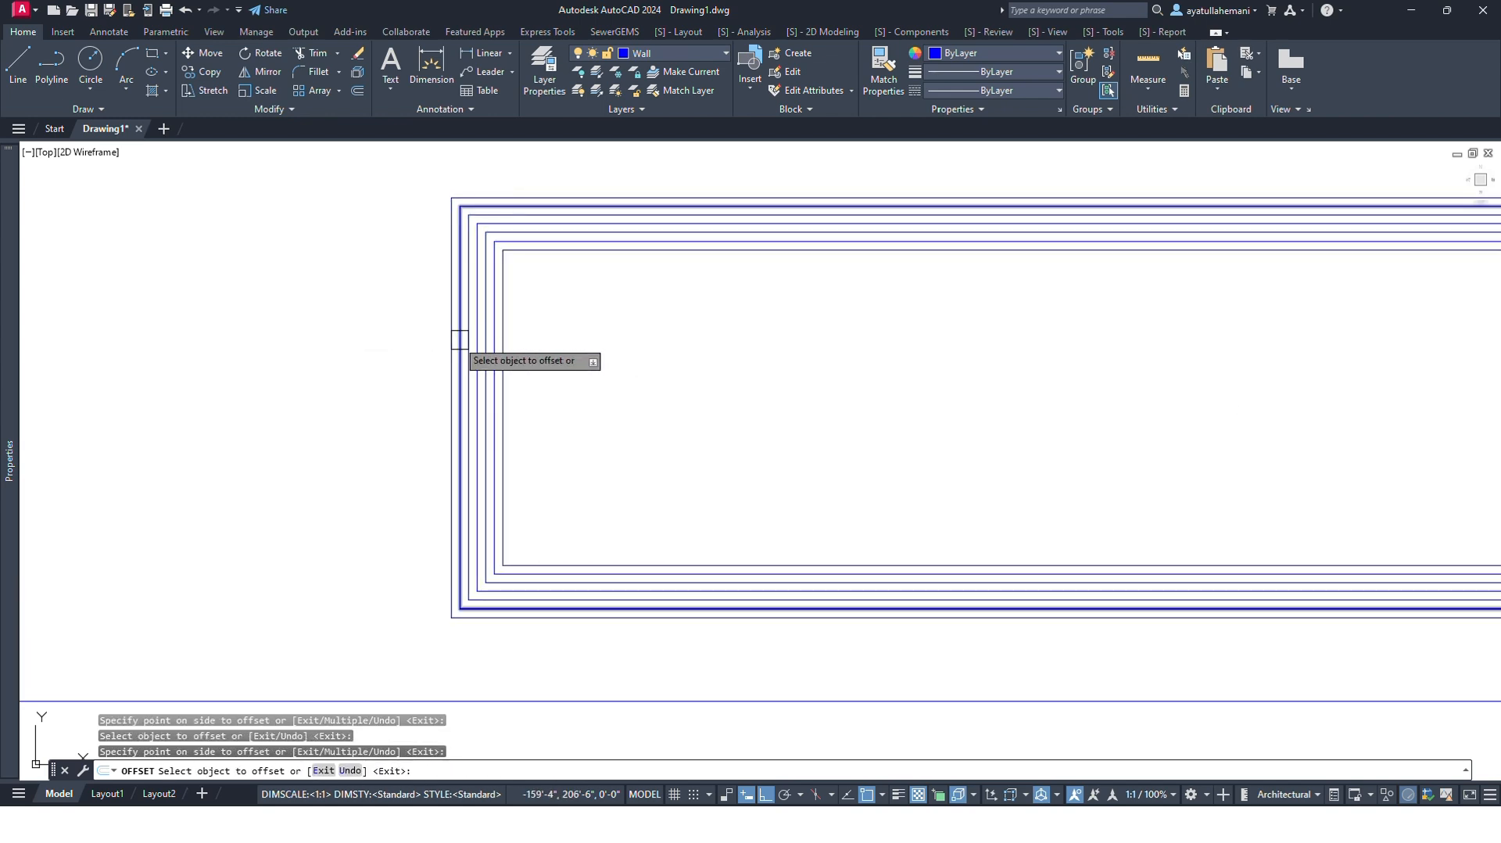
Offset the outermost rectangle outward five more times at the same distance, each time from the newest outer one, and end the command.
click(436, 359)
click(376, 348)
click(424, 364)
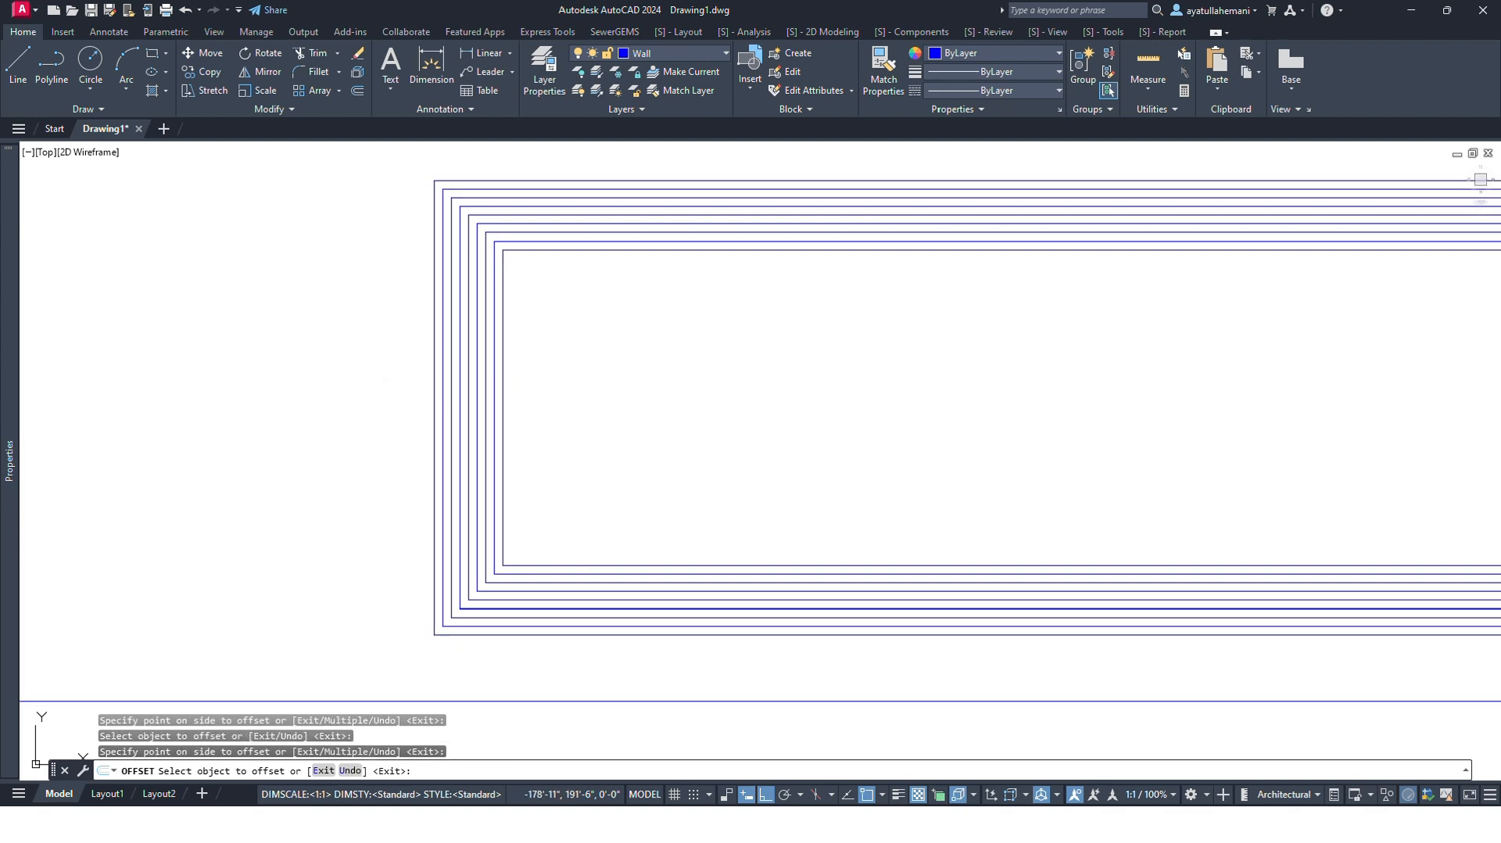
click(366, 366)
click(423, 367)
click(330, 341)
click(414, 363)
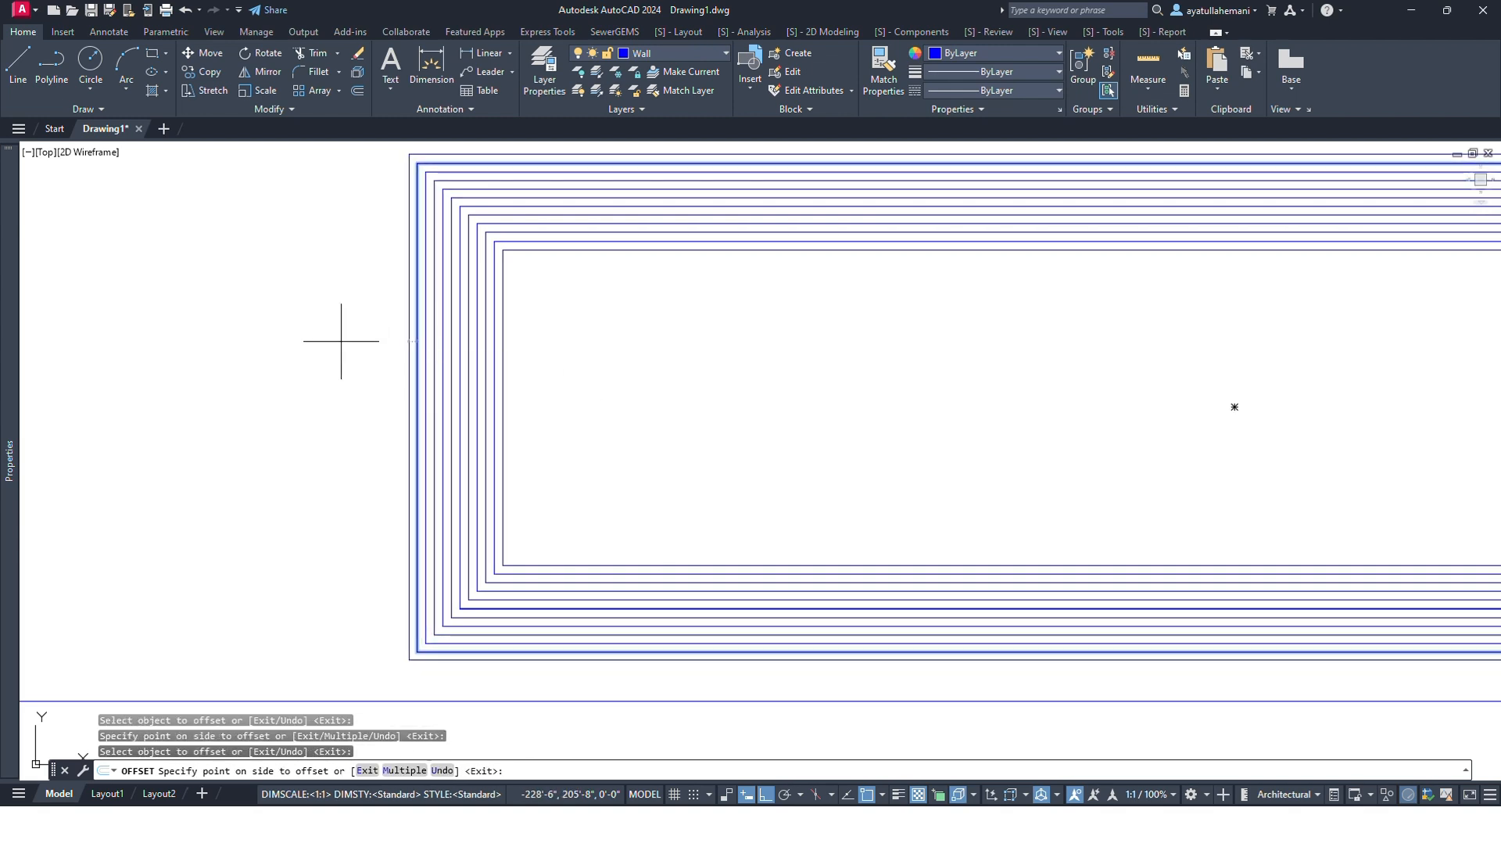
click(339, 341)
scroll(401, 324, down, 4)
key(Escape)
key(Escape)
Delete all the nested rectangles above the wall lines.
scroll(644, 330, up, 2)
middle_drag(717, 318, 764, 312)
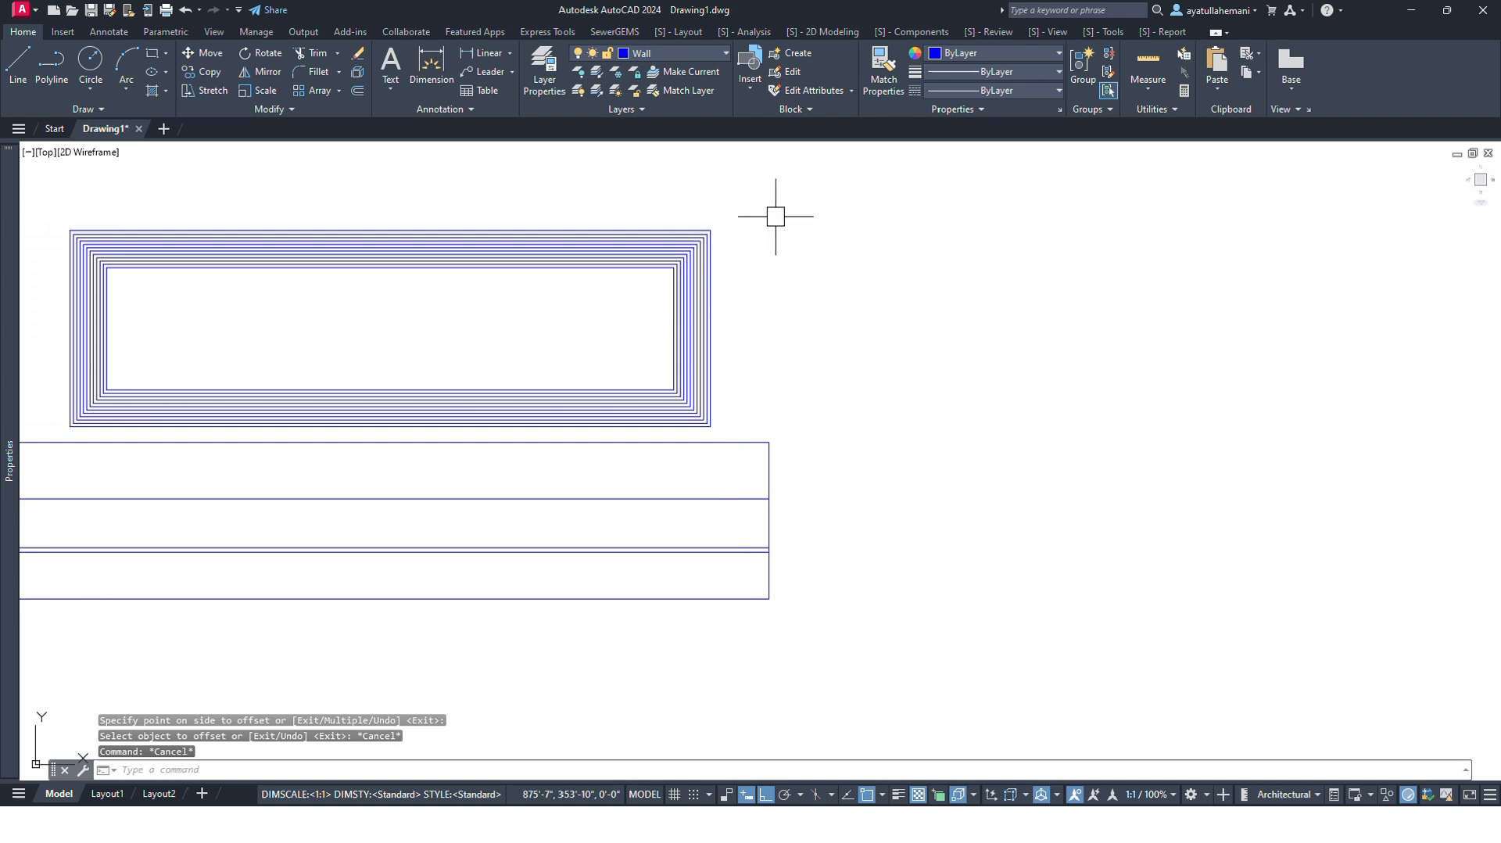
middle_drag(777, 221, 946, 248)
click(946, 247)
click(715, 345)
key(Delete)
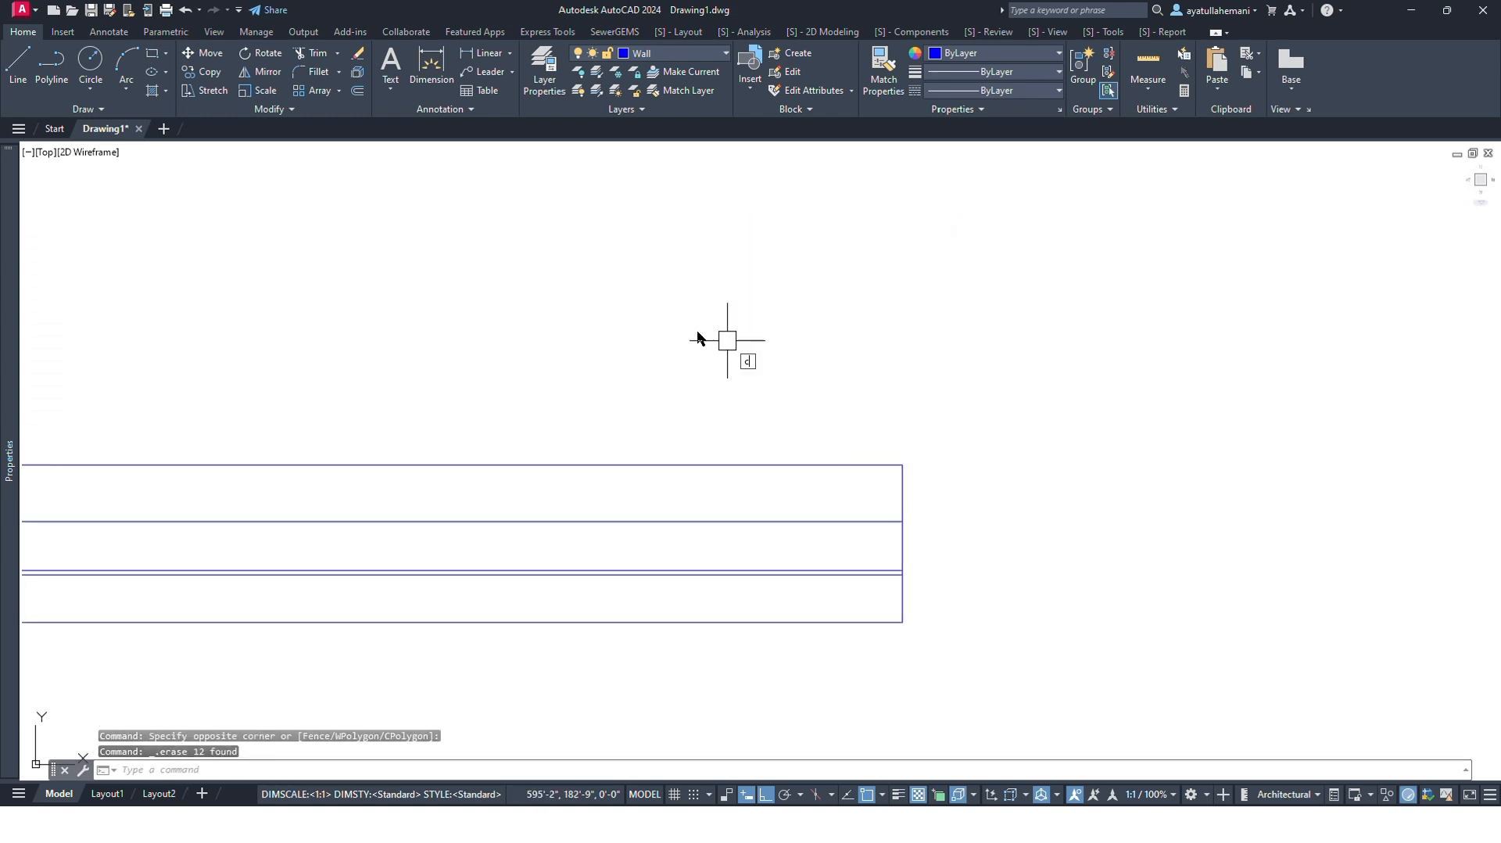
Draw a large circle centred above the horizontal wall lines and overlapping them.
key(Return)
click(504, 251)
click(884, 329)
key(Escape)
key(Escape)
Offset the circle inward twice at a distance of 100, the second time from the newest inner circle.
text(o)
key(Return)
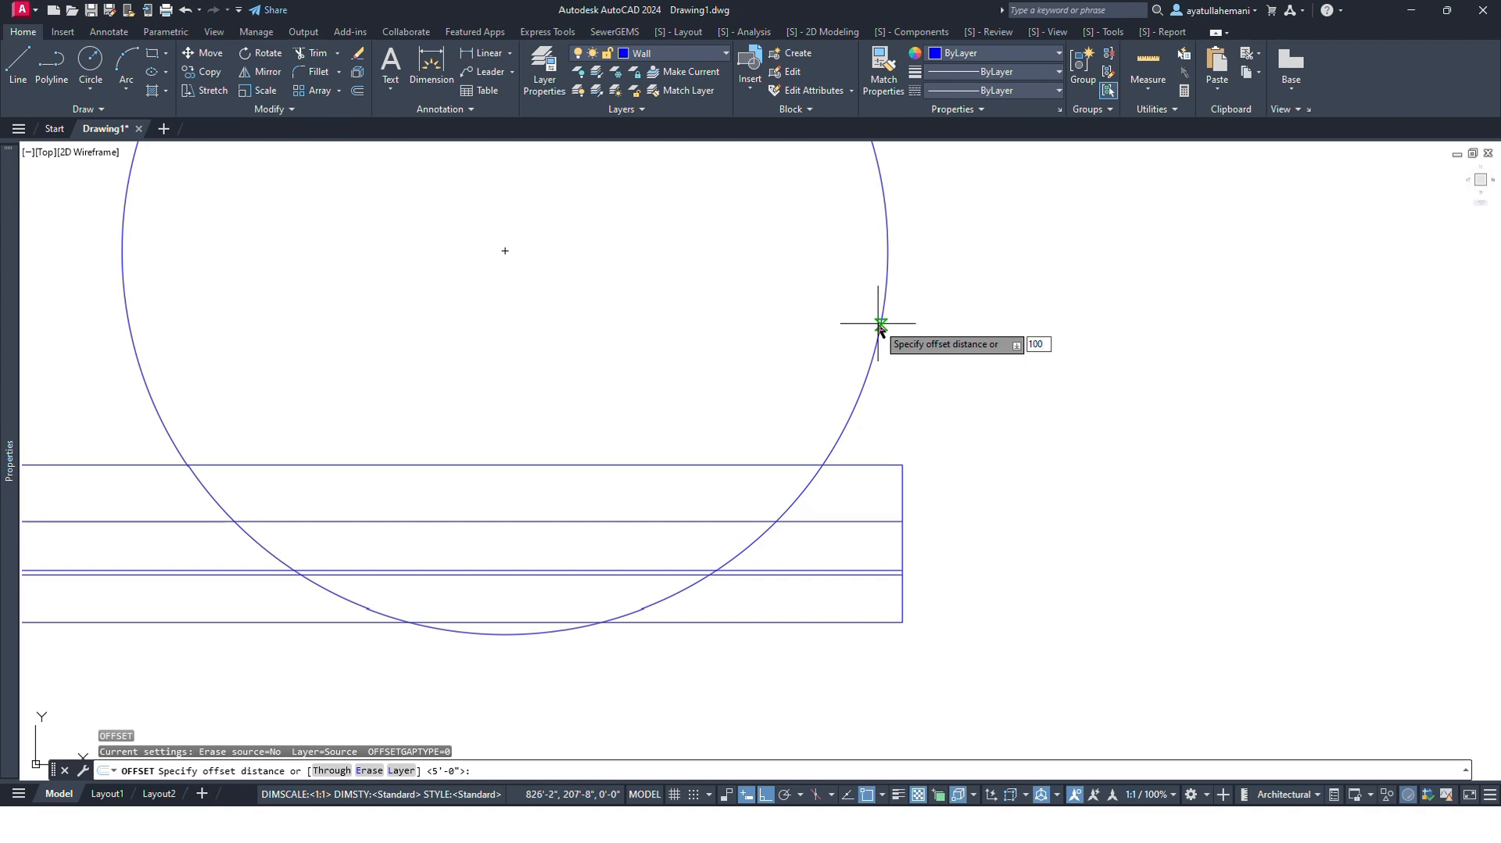
text(100)
key(Return)
click(881, 327)
click(794, 326)
click(857, 355)
click(833, 356)
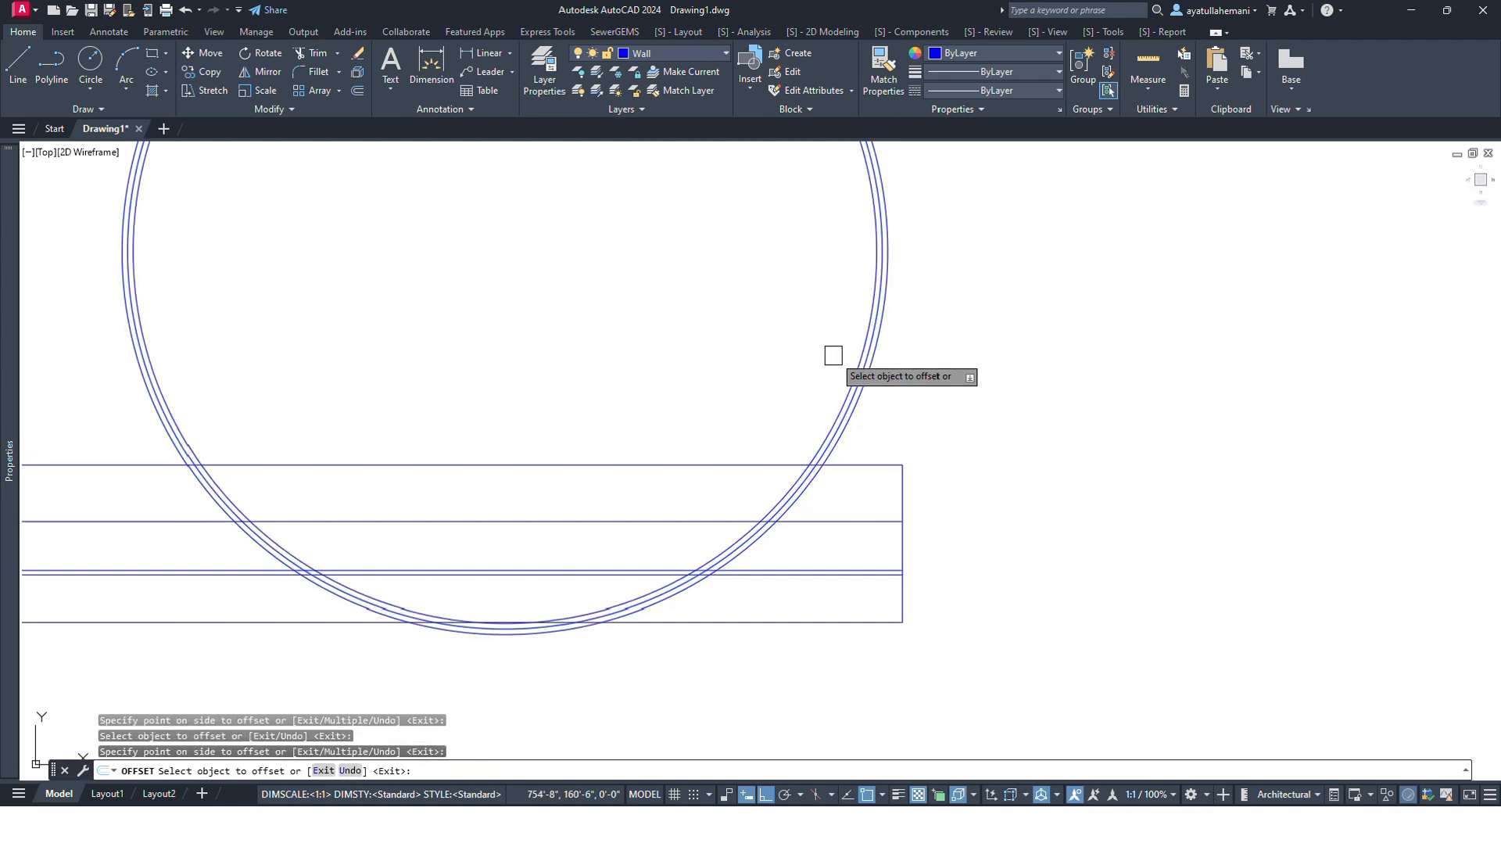
scroll(834, 355, down, 5)
key(Escape)
key(Escape)
Delete all the circles and wall lines, and hide the command line.
click(951, 291)
click(768, 495)
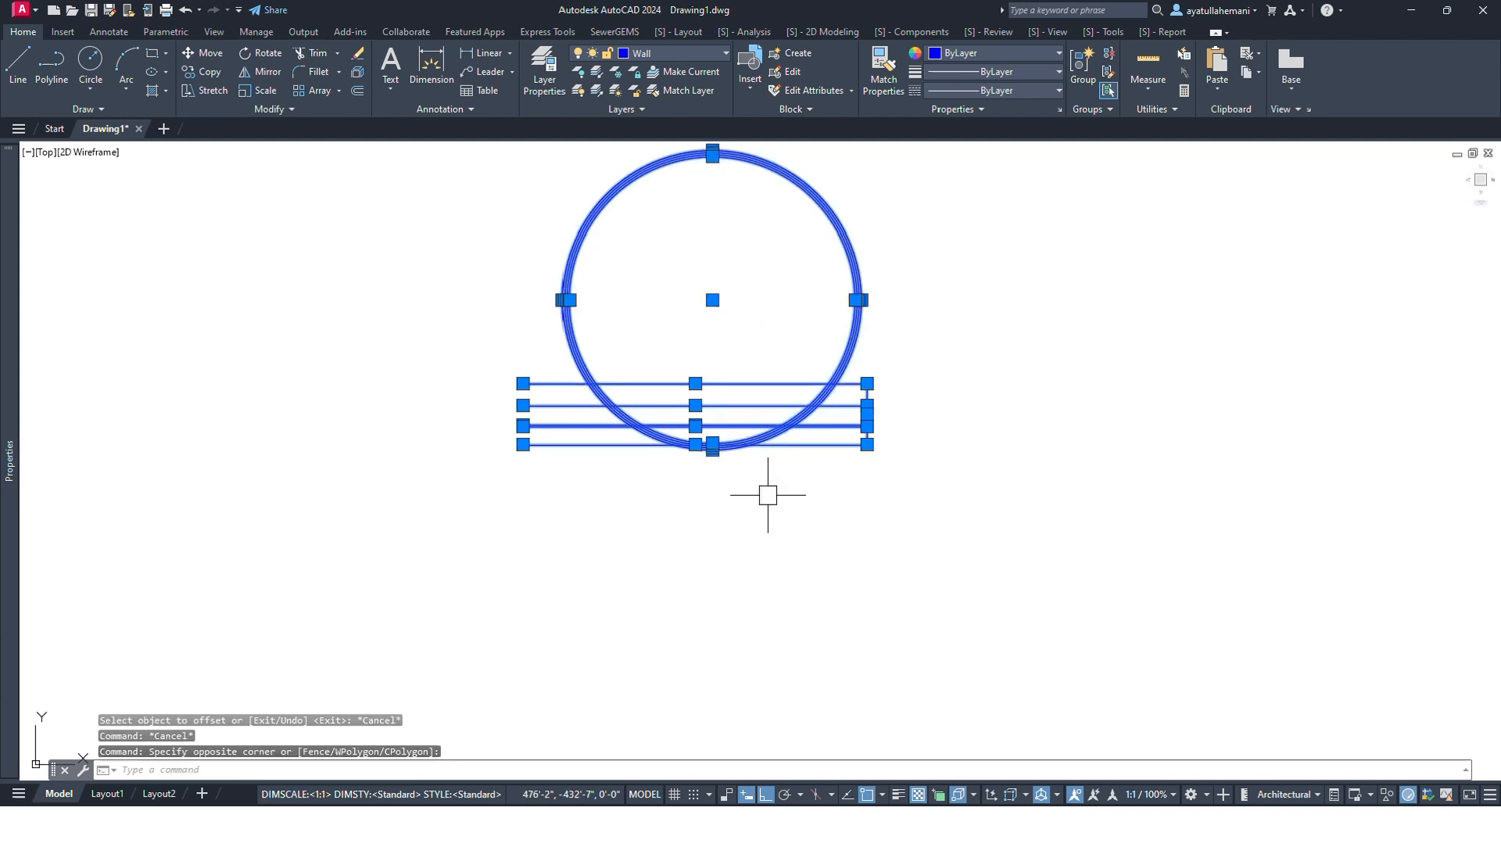
key(Delete)
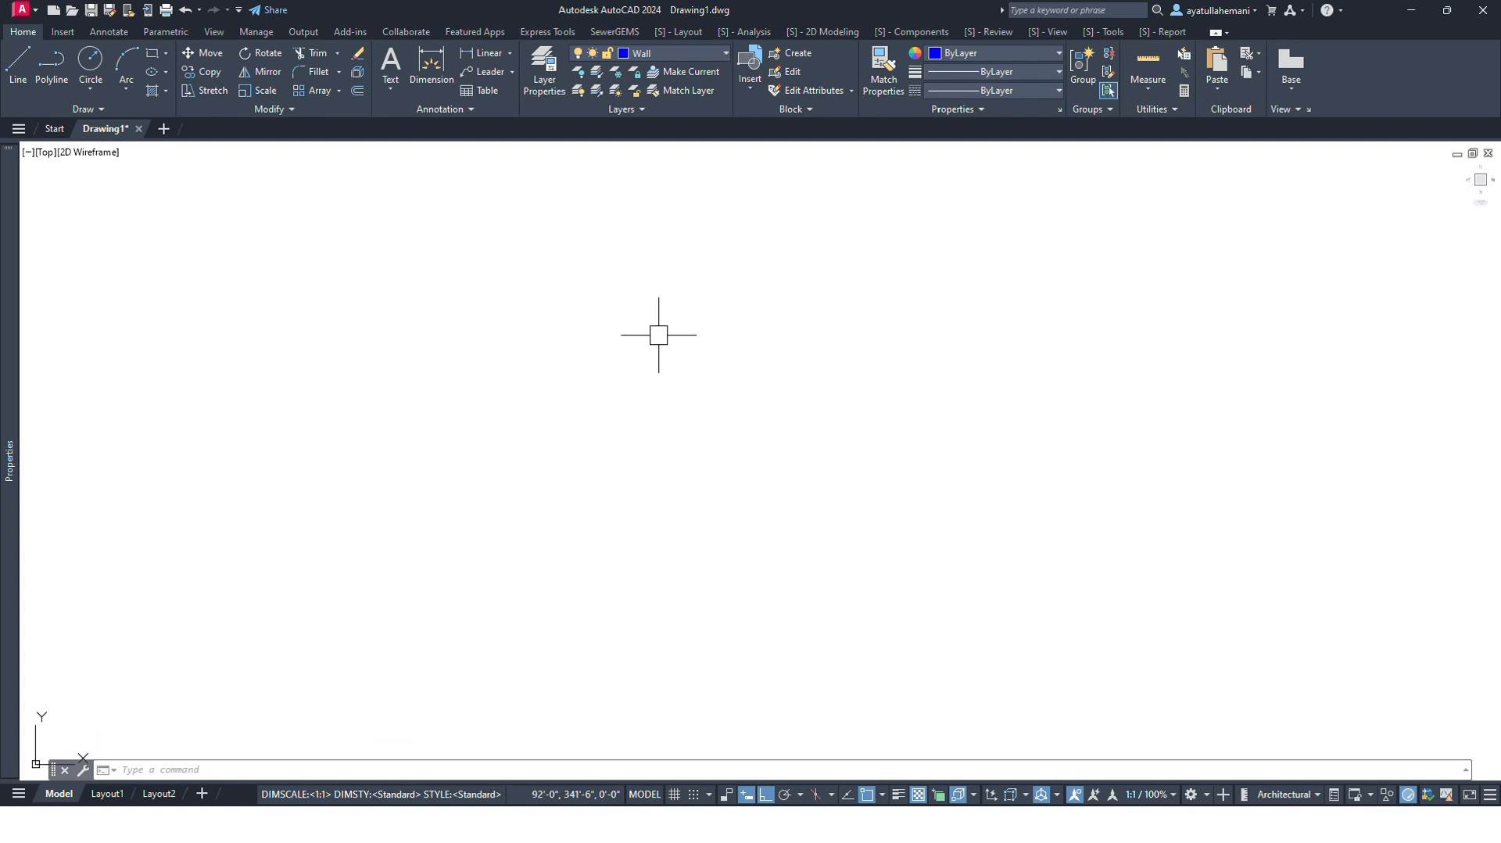
key(ctrl+9)
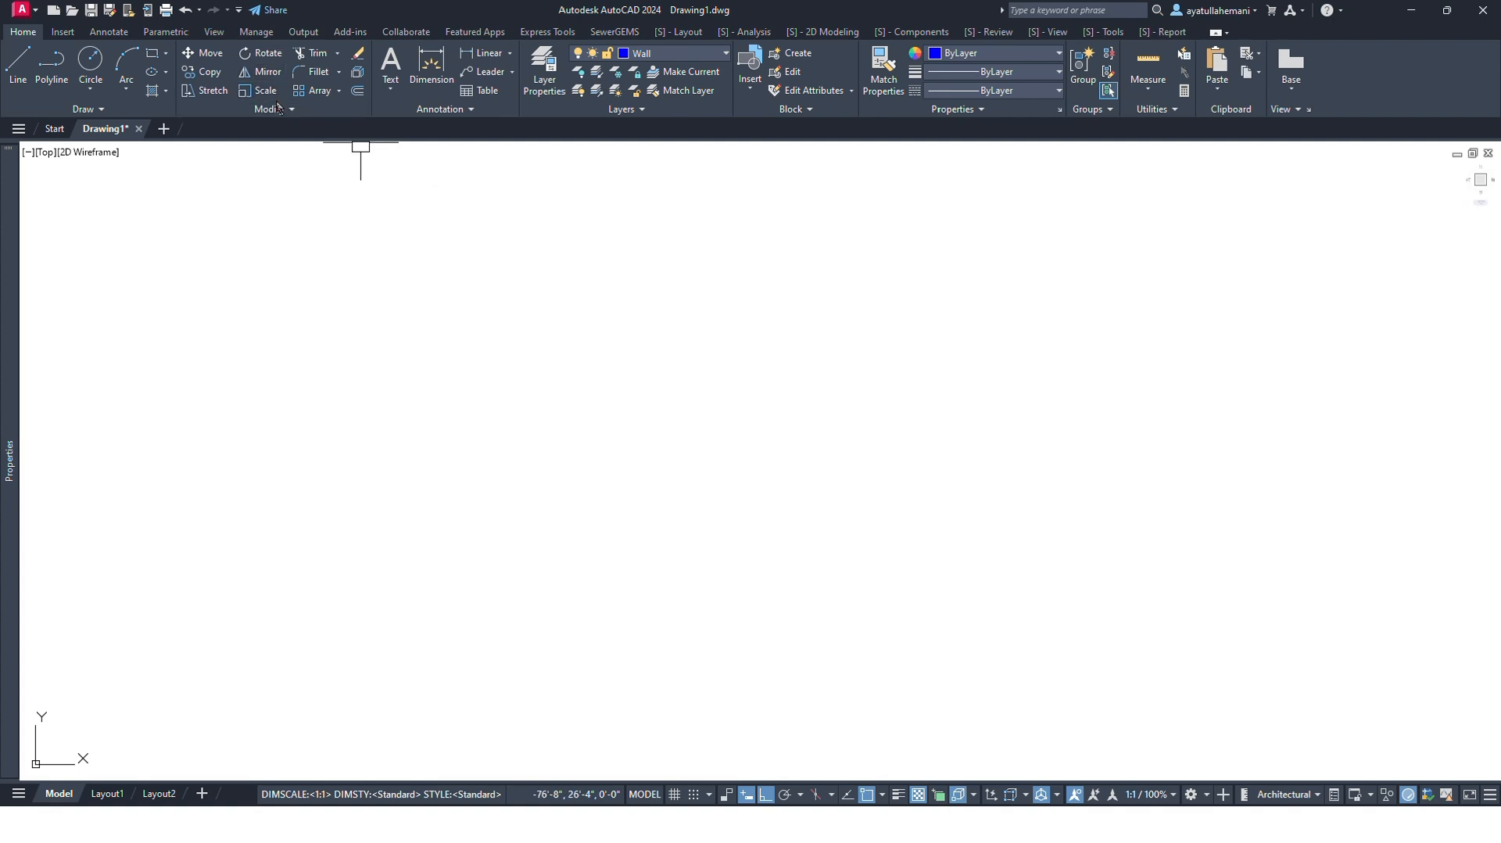
Select the circle and the horizontal line together with a crossing selection and clear it, twice in a row.
click(1023, 233)
click(577, 479)
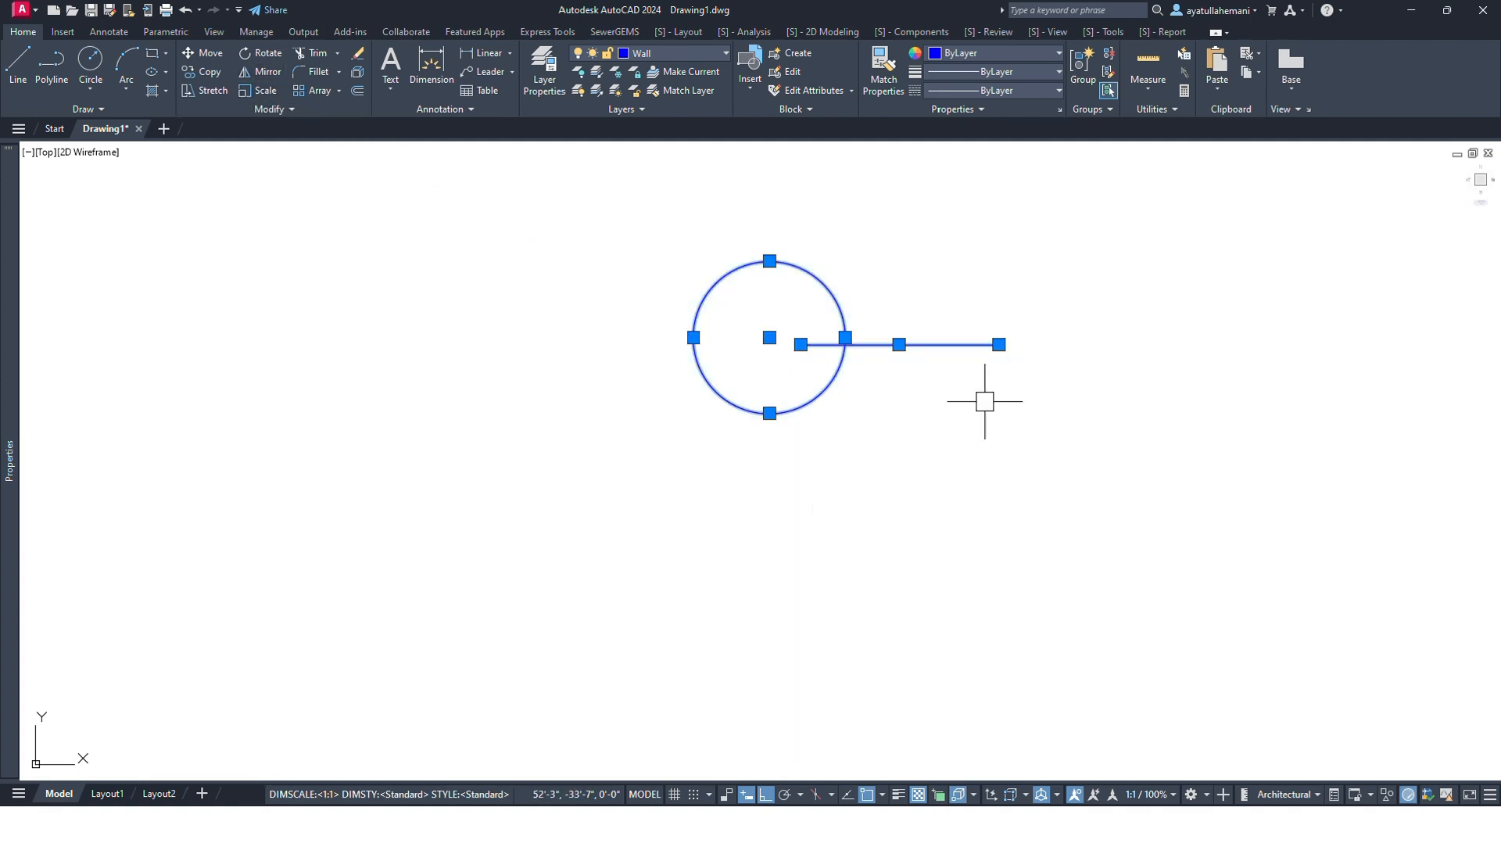
middle_drag(936, 378, 815, 479)
key(Escape)
click(962, 319)
click(518, 574)
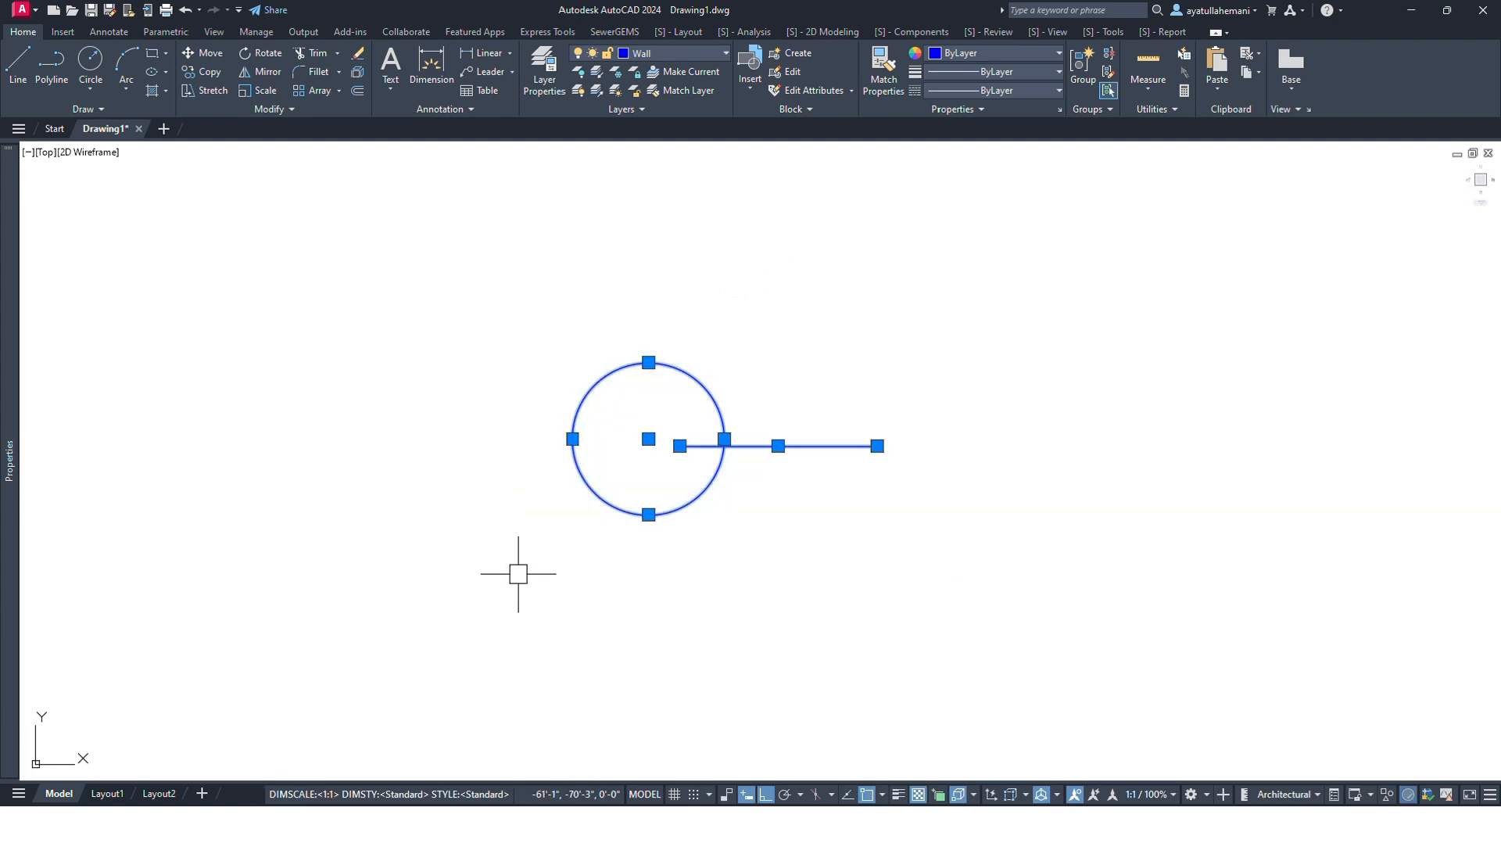
key(Escape)
Draw a rectangle enclosing the circle and the horizontal line.
text(rec)
key(Return)
click(428, 276)
click(1021, 628)
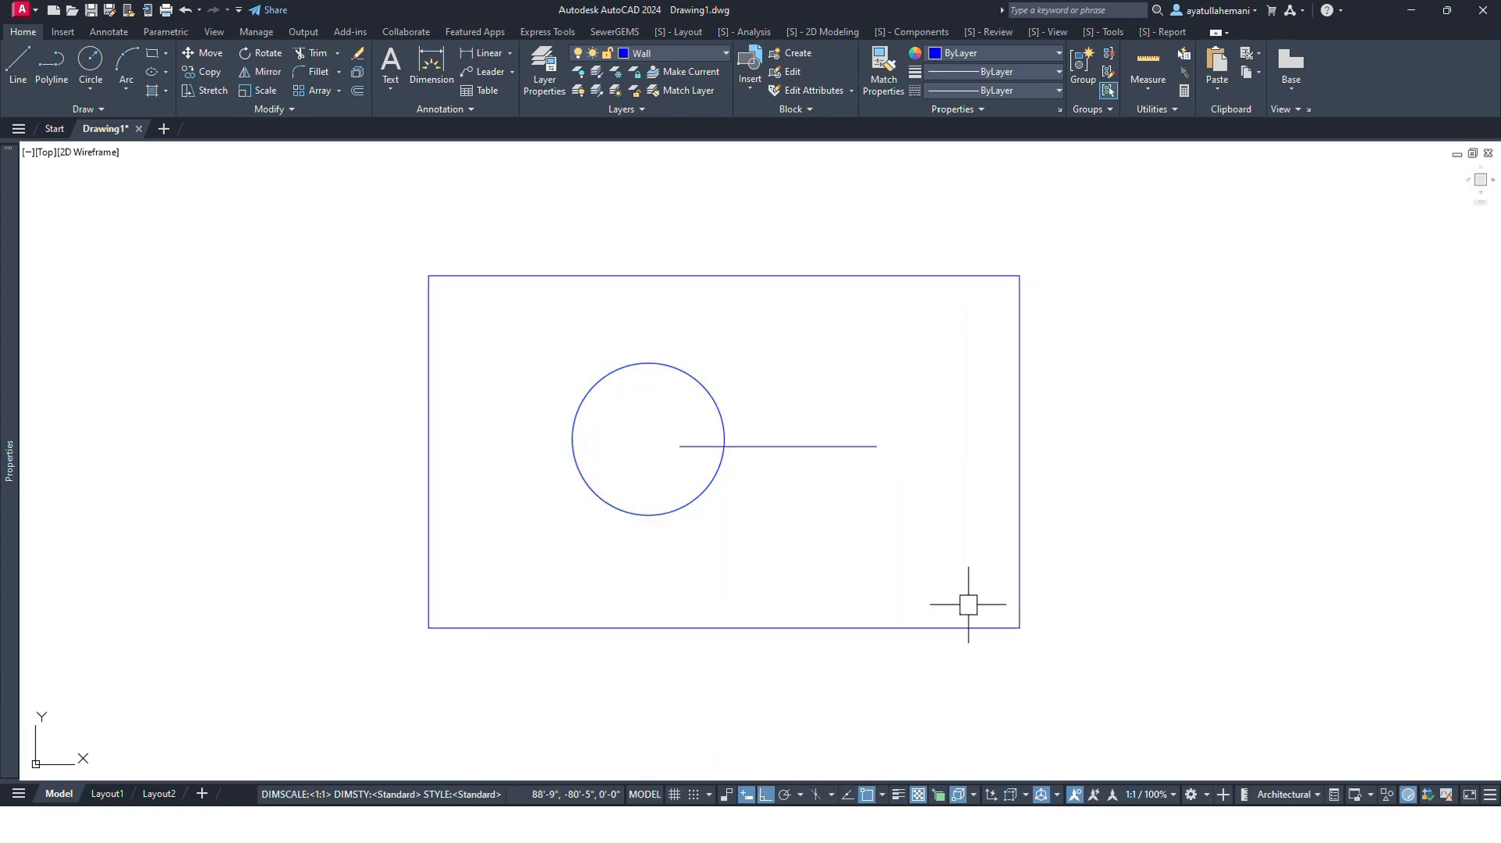
Select the rectangle, circle and line together with a crossing selection and clear the selection.
click(1149, 205)
click(256, 680)
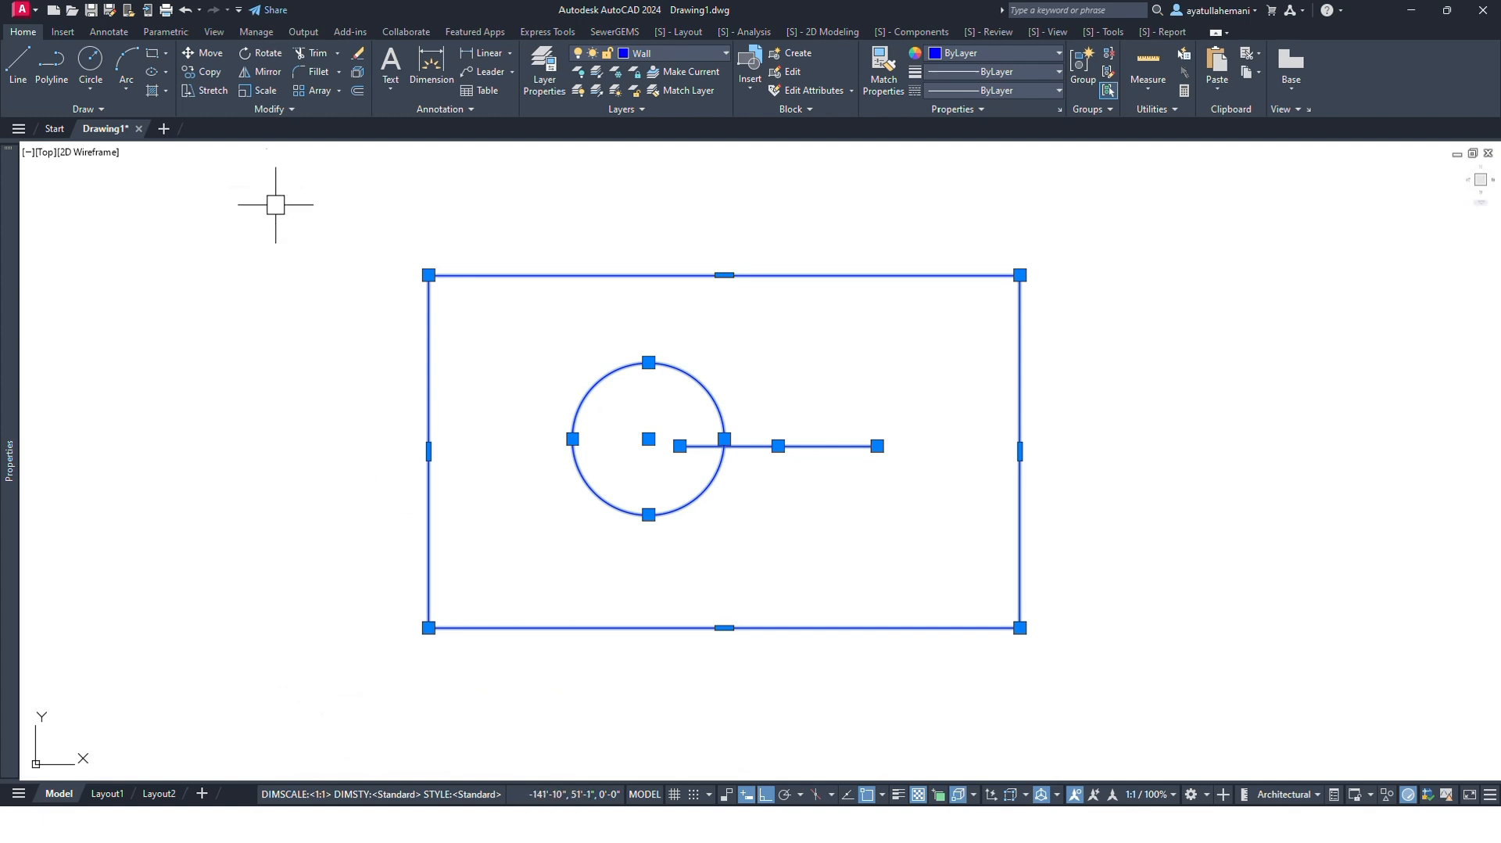
key(Escape)
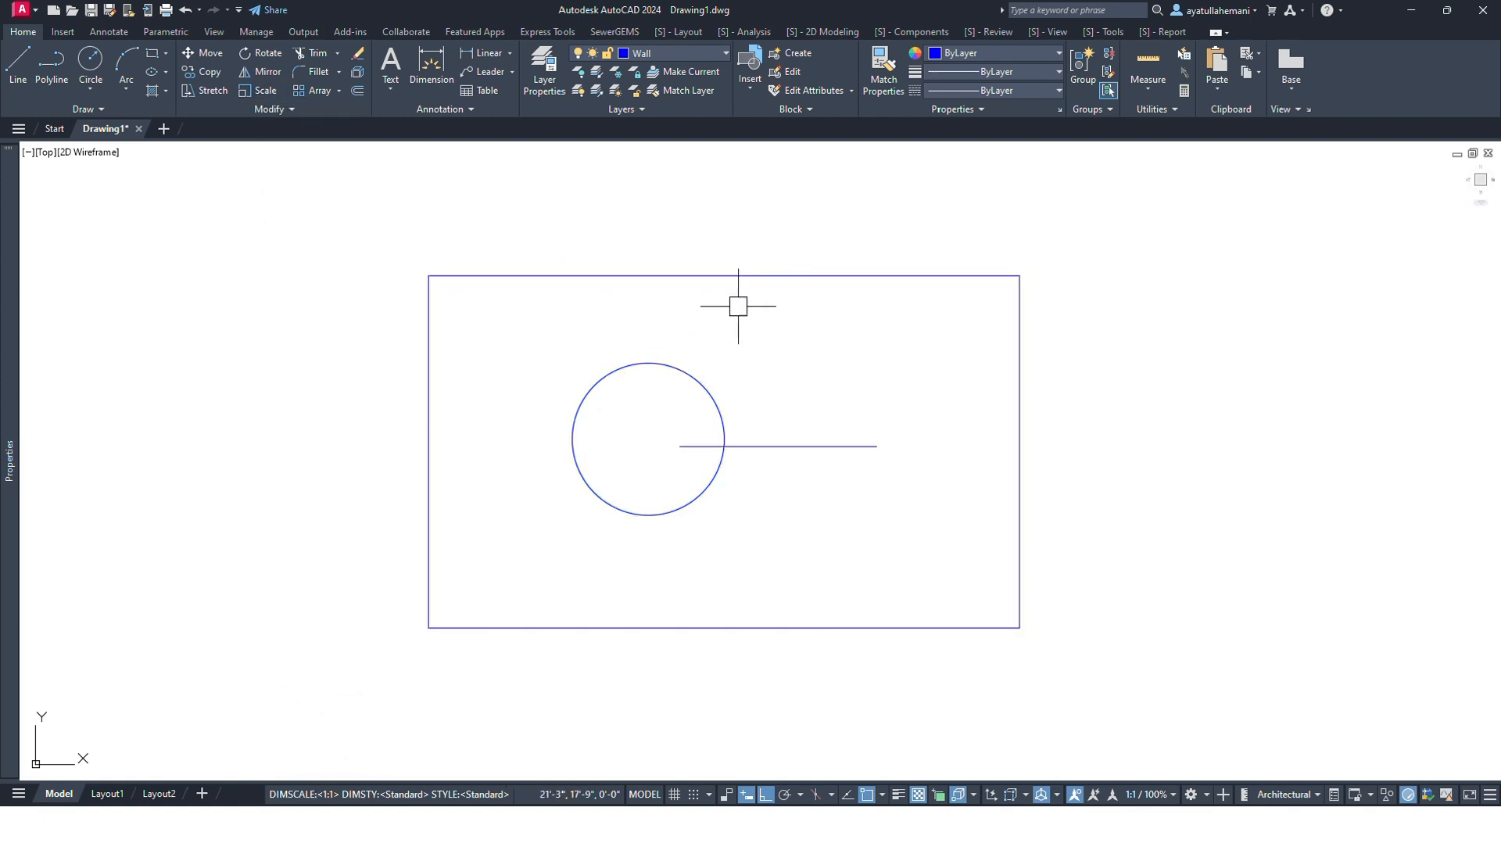
Delete the horizontal line that crosses the circle.
middle_drag(769, 558, 752, 498)
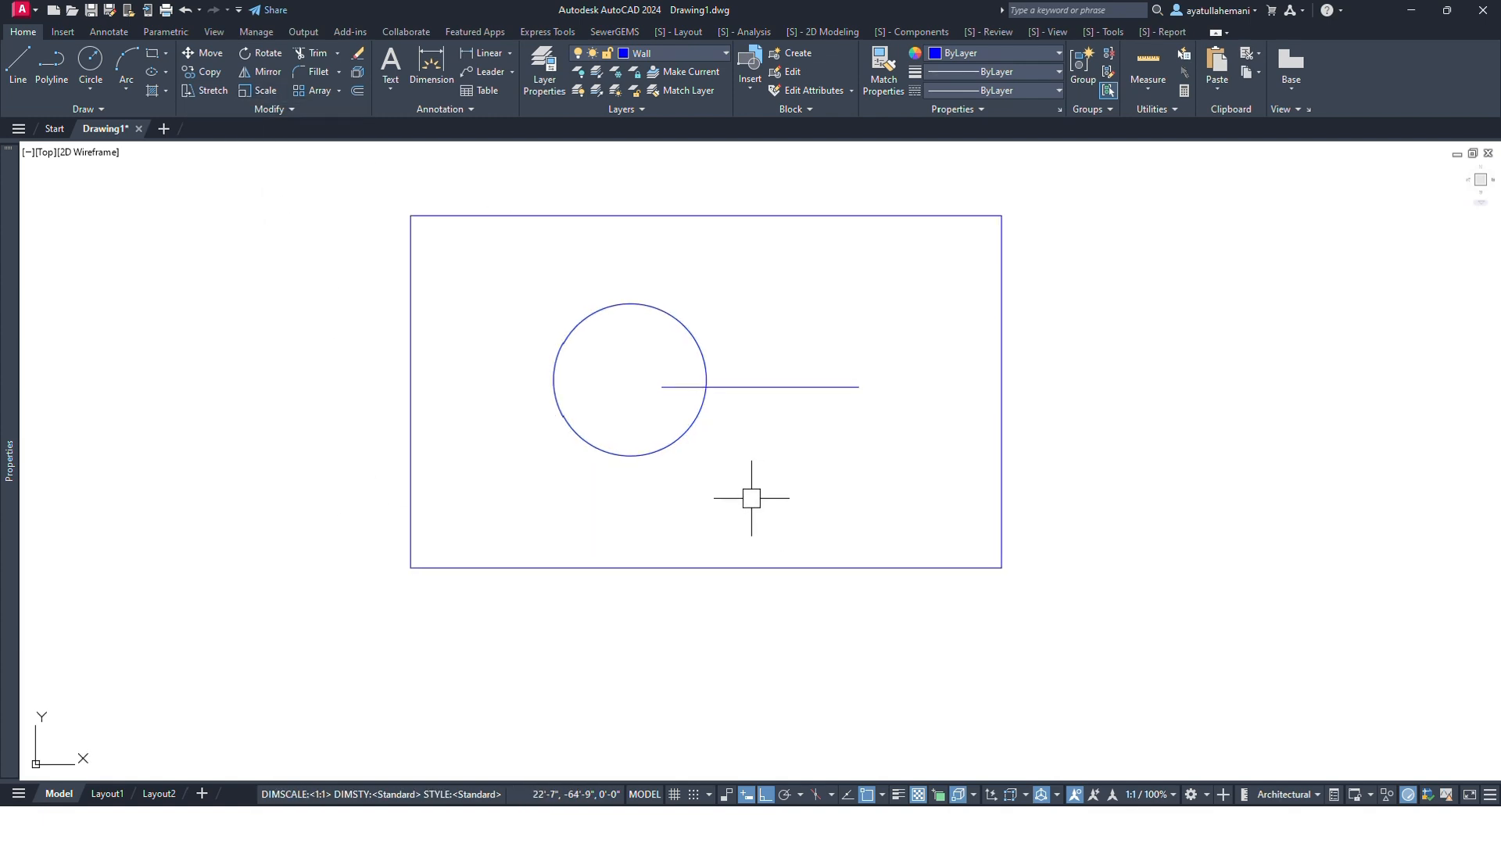
click(760, 386)
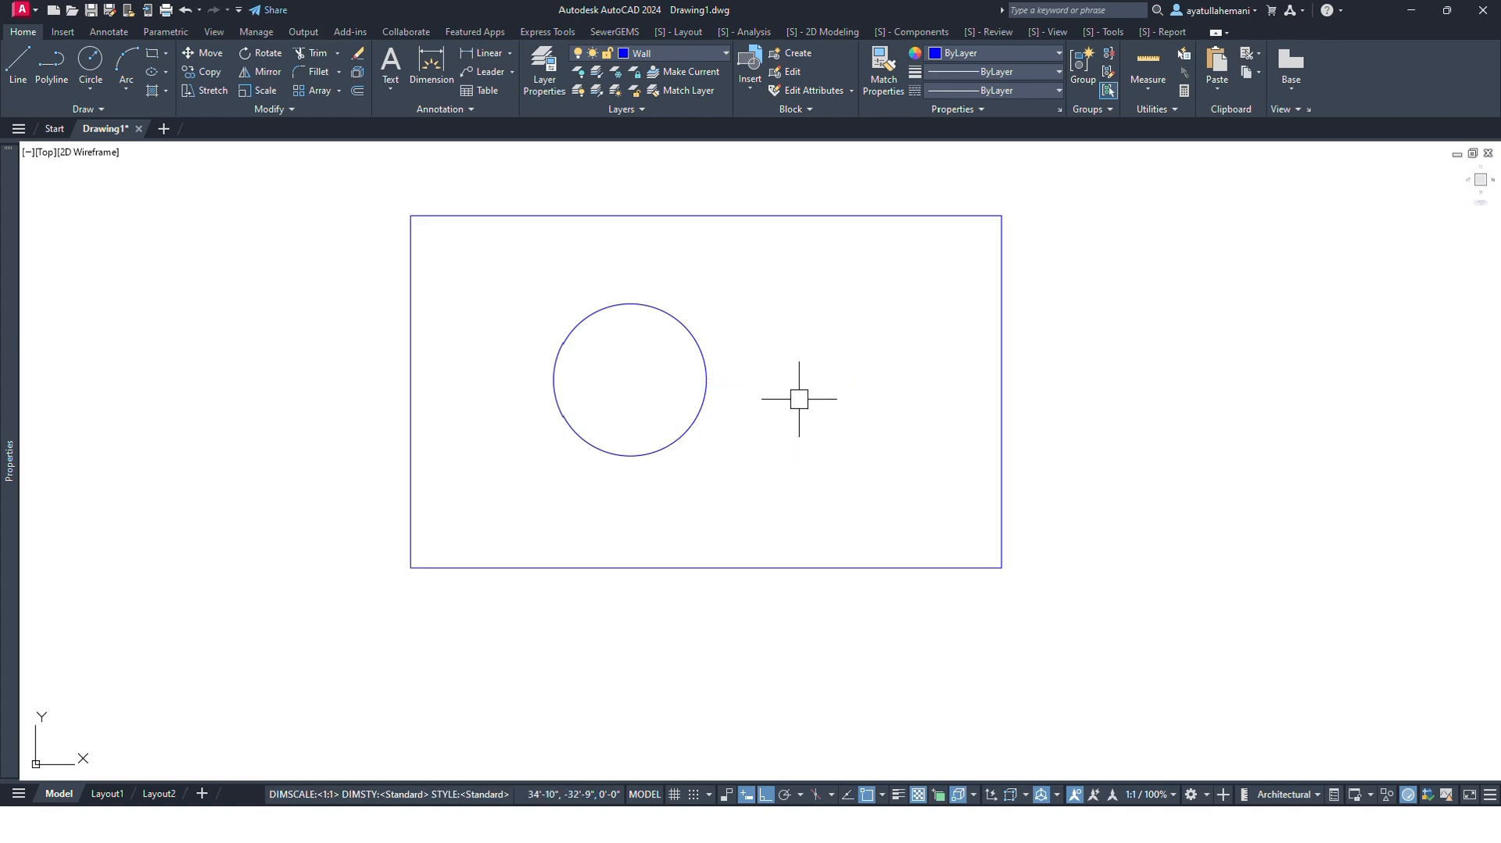
Copy the circle horizontally to a spot beside the original on its right, inside the rectangle.
text(c)
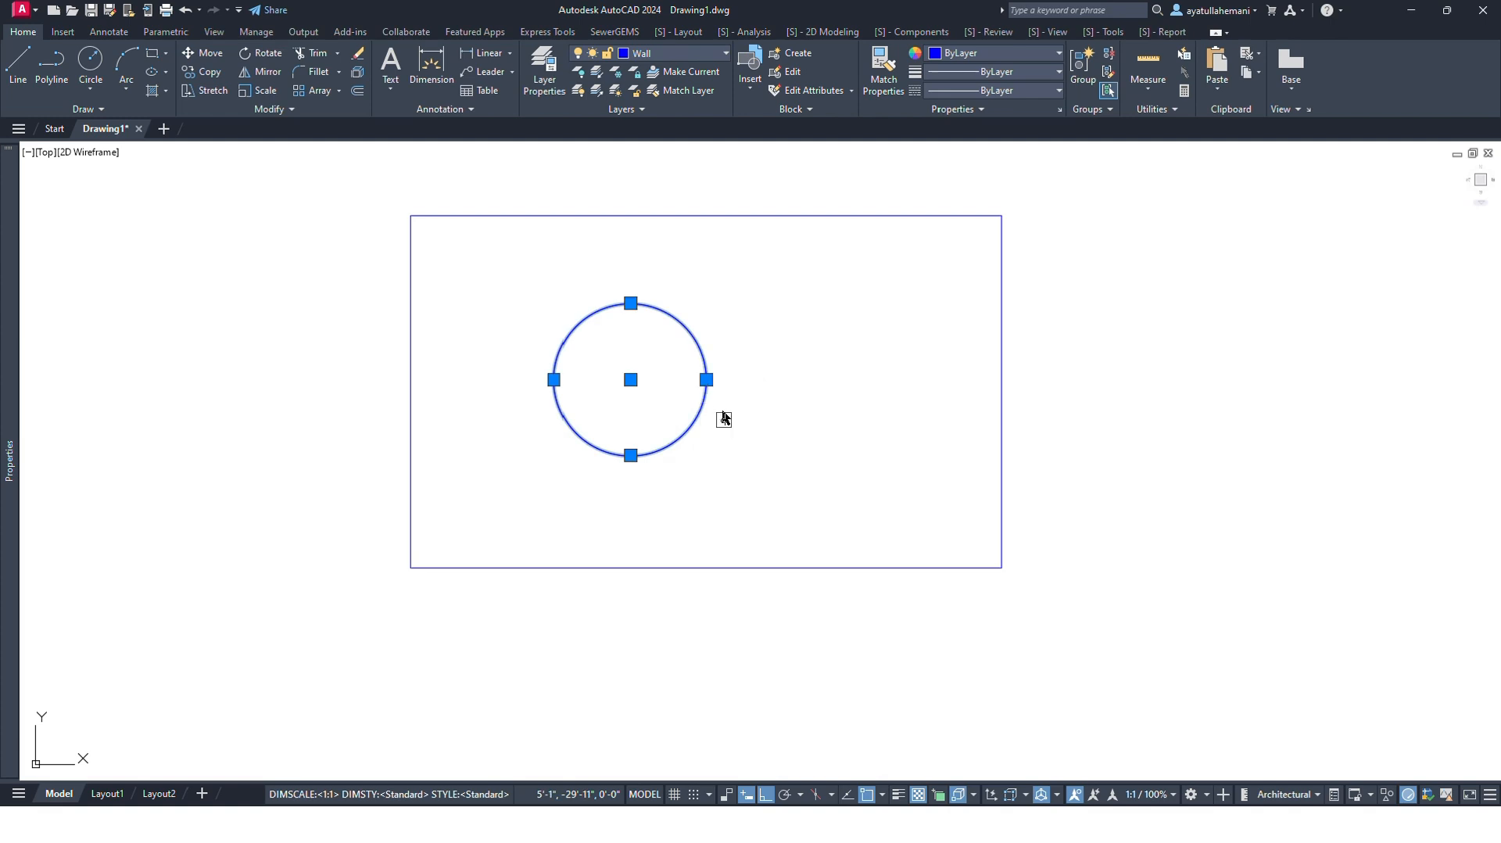
text(o)
key(Return)
click(730, 435)
click(920, 440)
key(Escape)
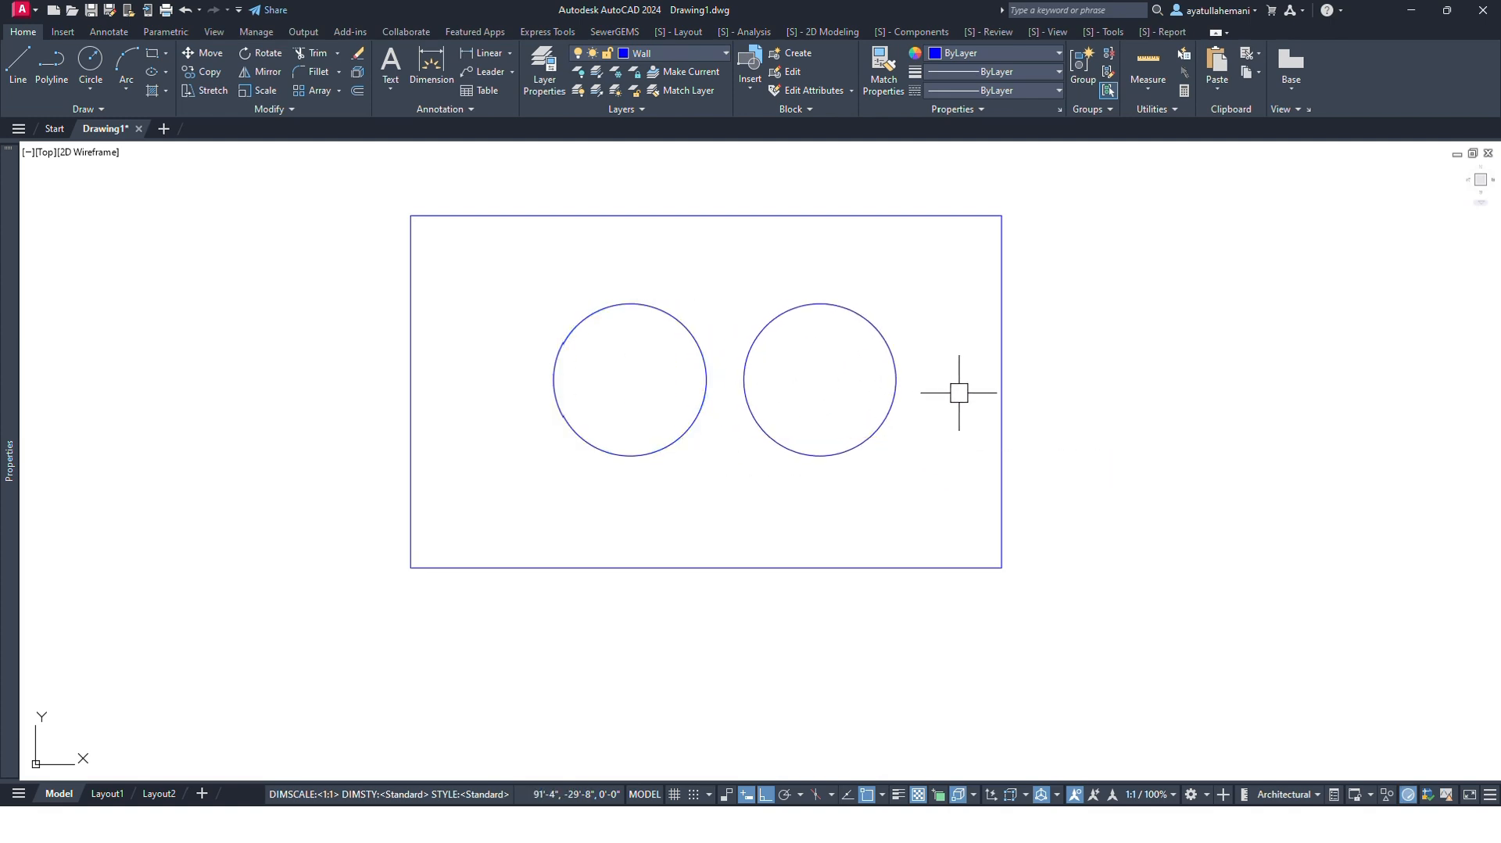
Copy both circles together straight down and straight up to form three overlapping rows.
click(923, 301)
click(673, 412)
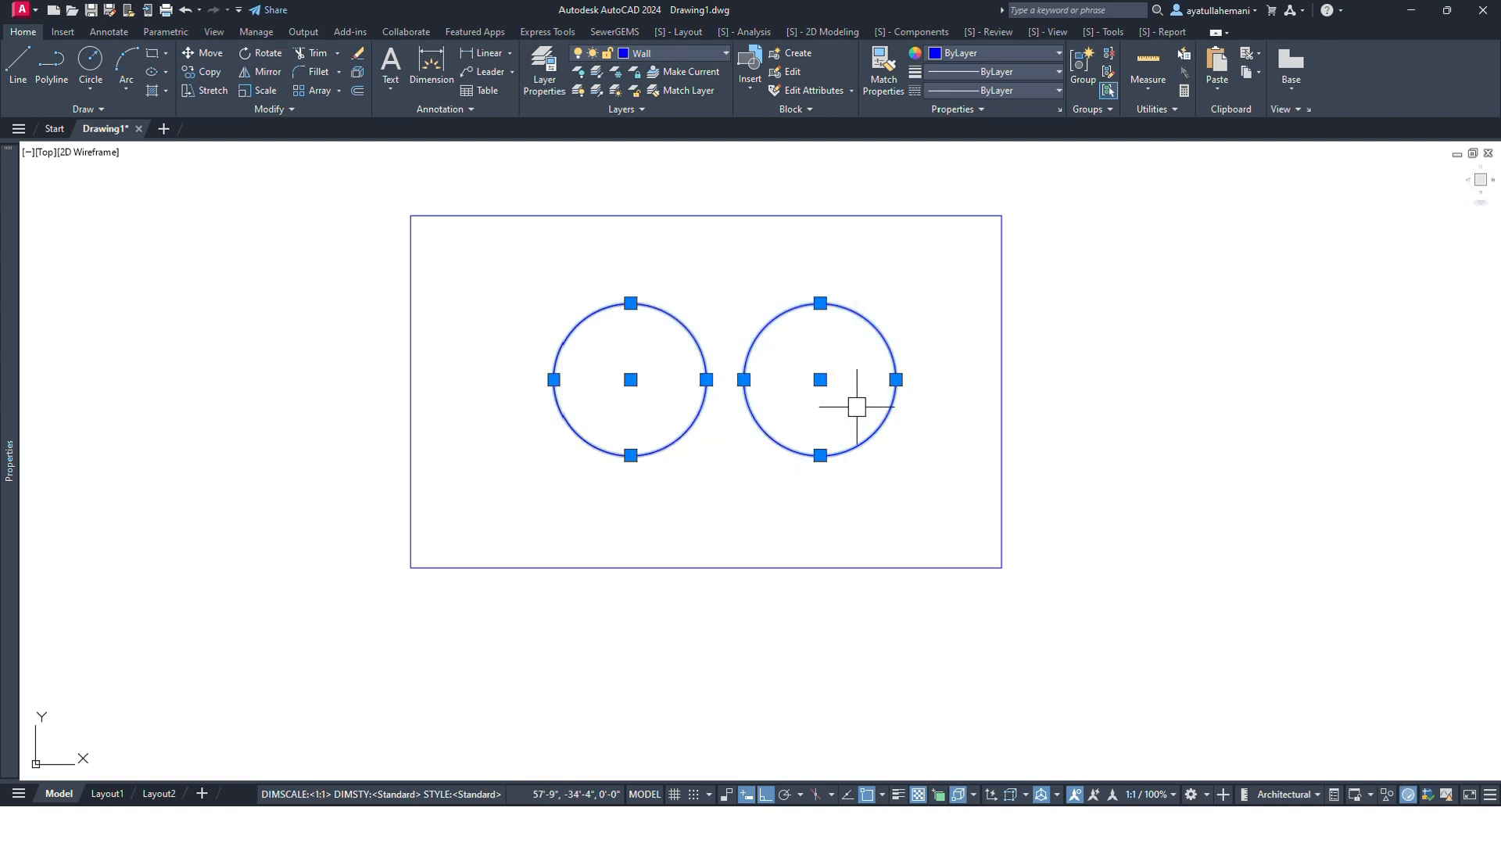
key(Escape)
click(917, 354)
click(553, 435)
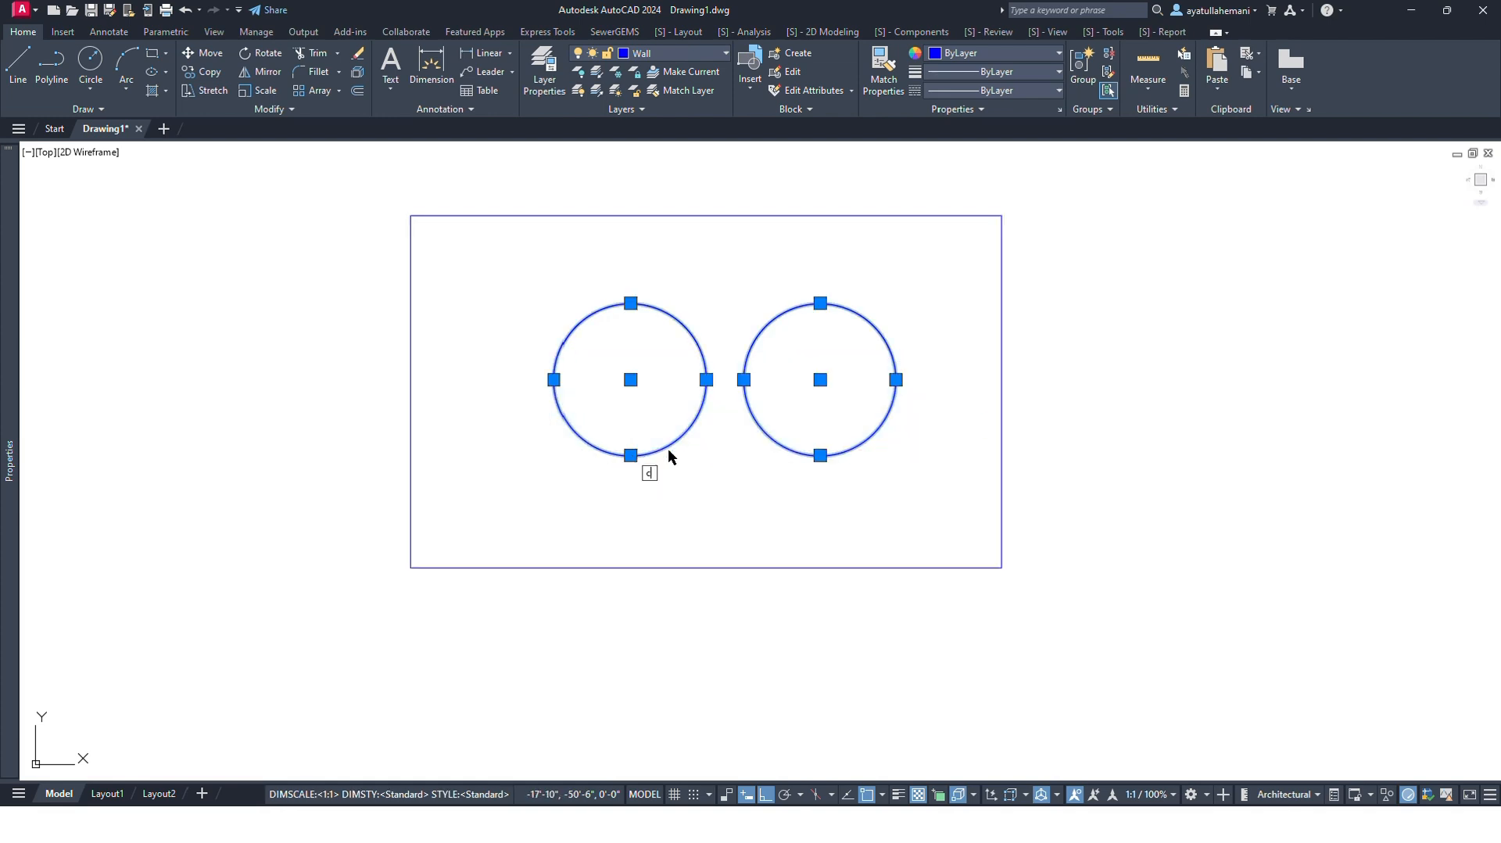
key(Return)
click(939, 291)
click(935, 394)
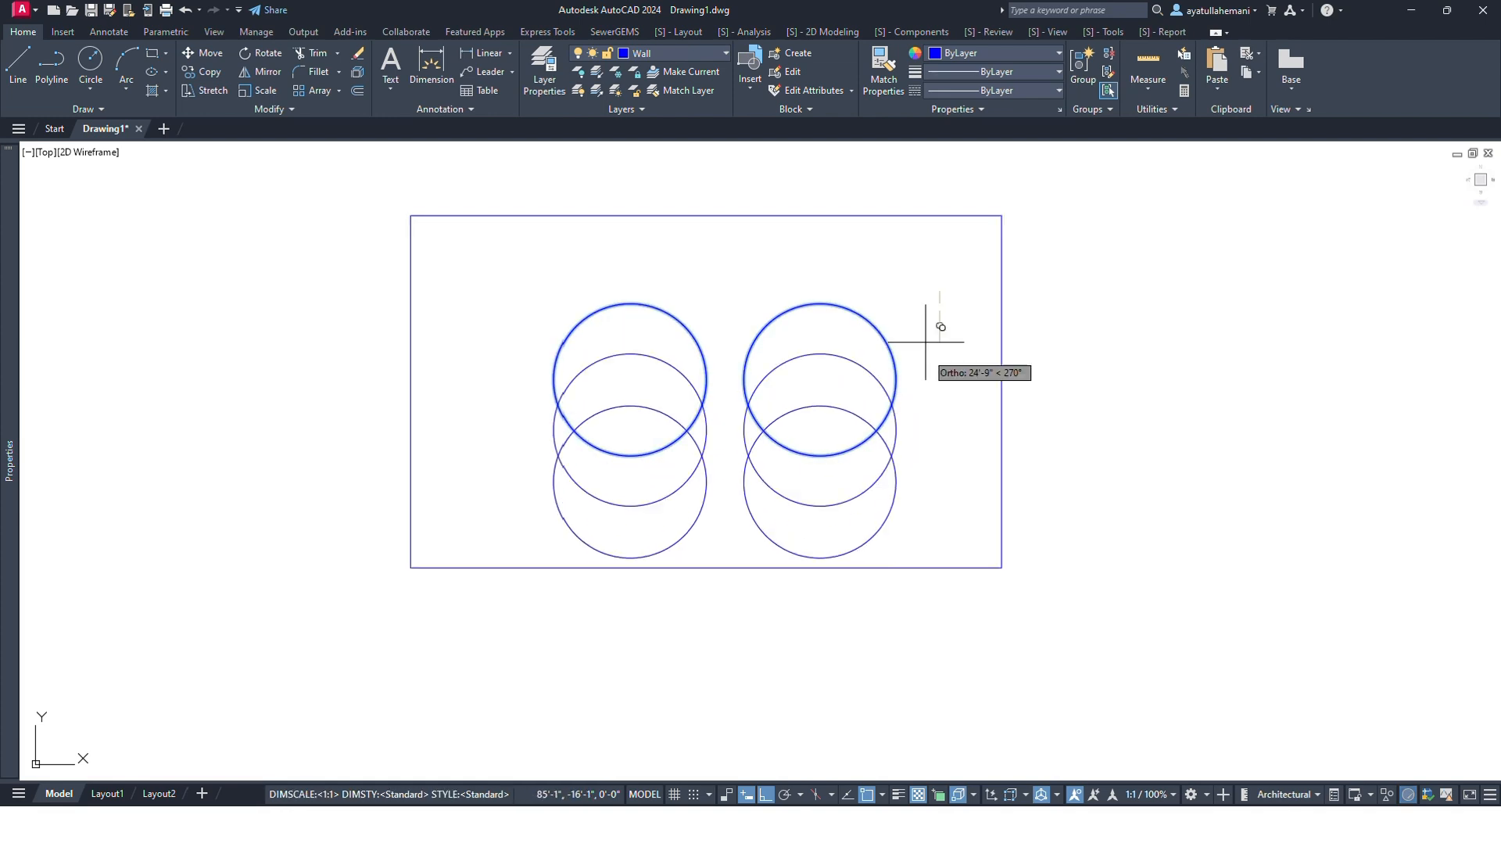
click(922, 179)
key(Escape)
Select all six circles with a crossing selection and clear the selection.
click(916, 287)
click(618, 460)
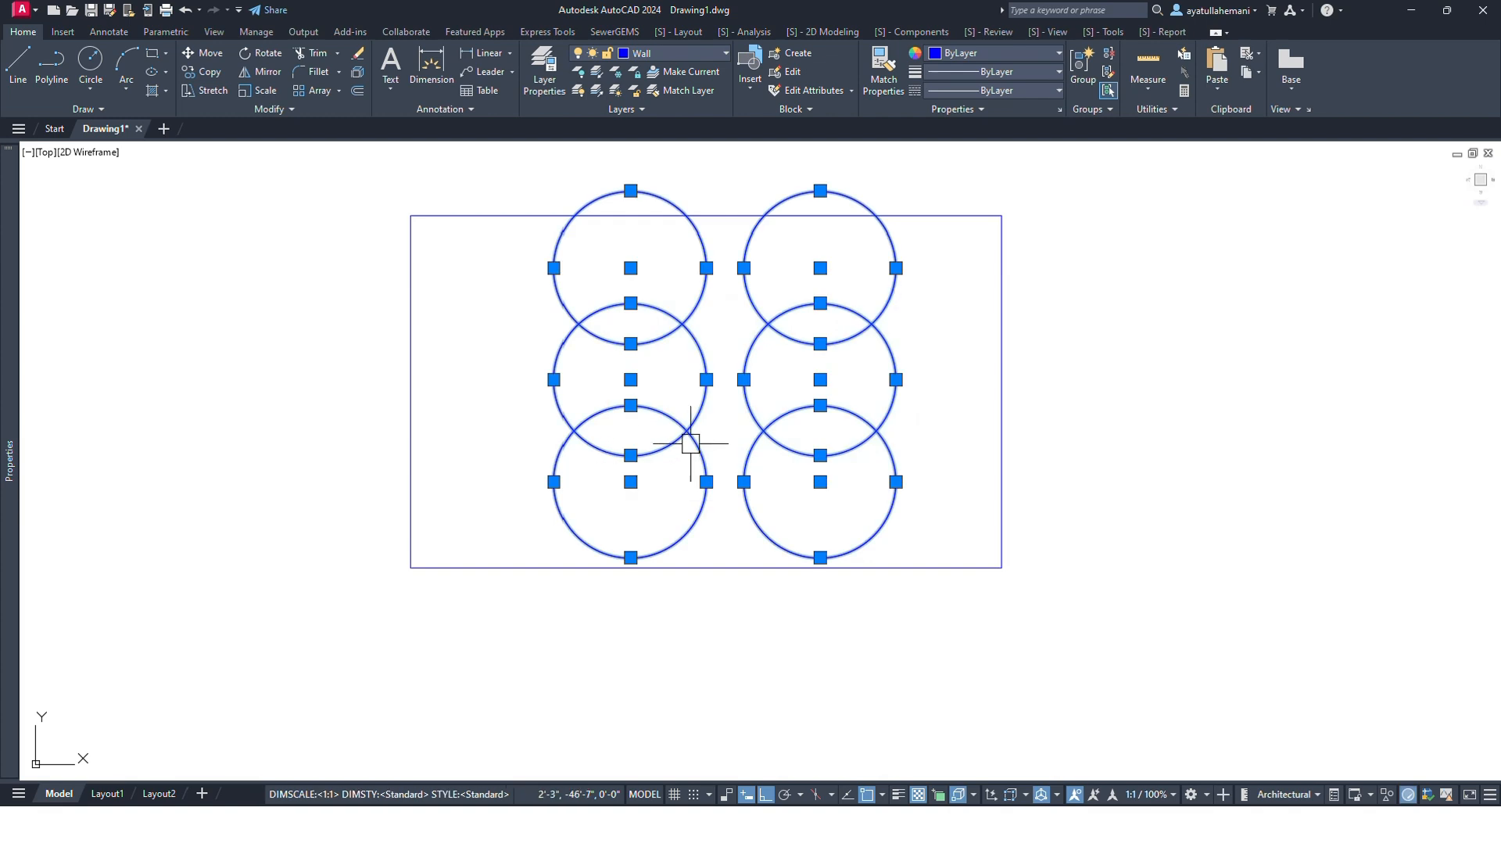
key(Escape)
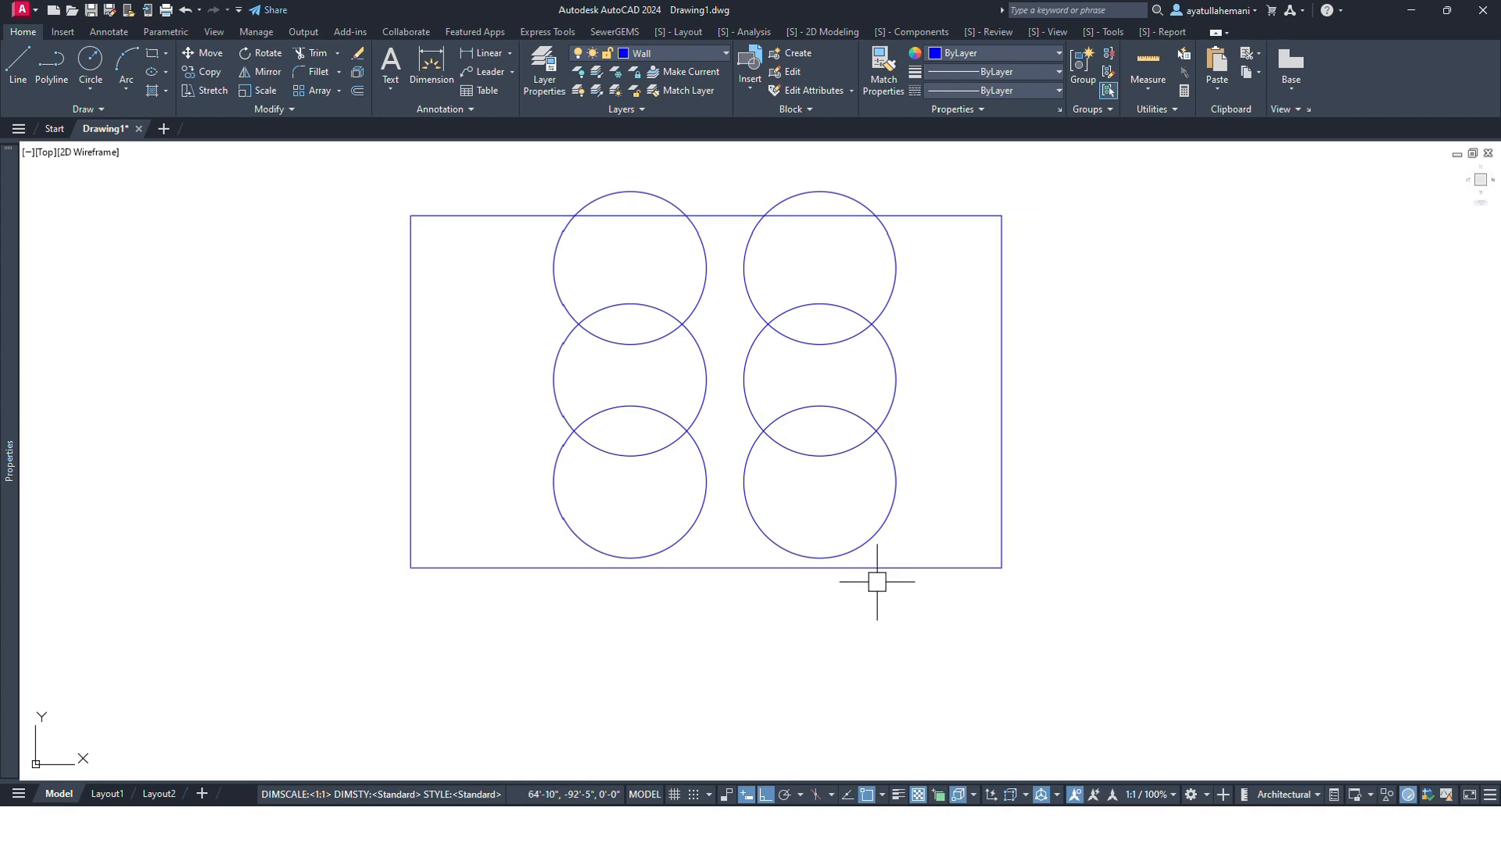
Add a linear dimension along the rectangle's lower edge, placed below it, and delete that dimension.
middle_drag(744, 422, 760, 435)
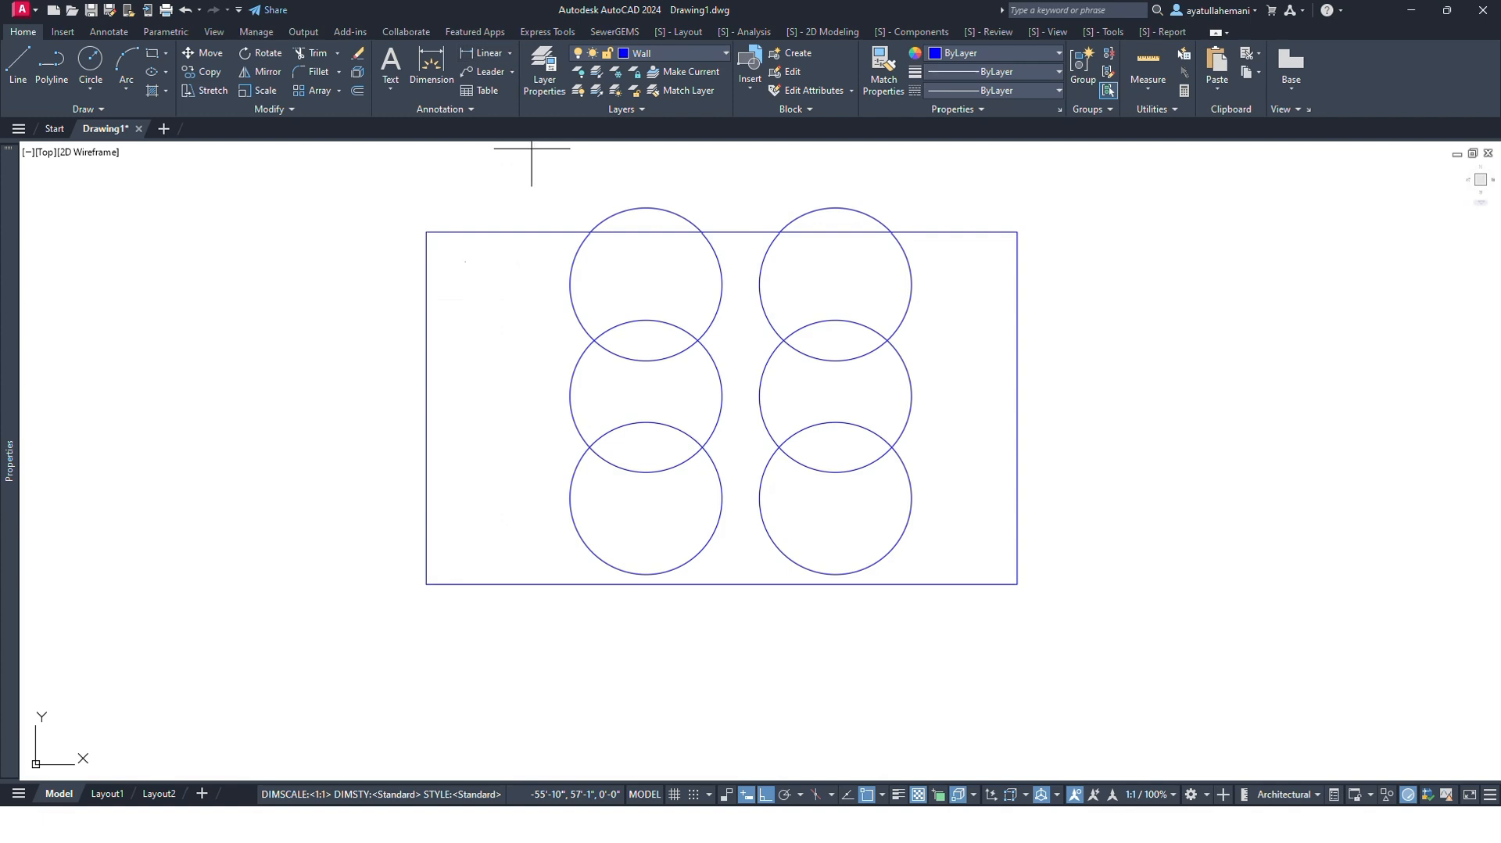
click(436, 583)
click(1017, 584)
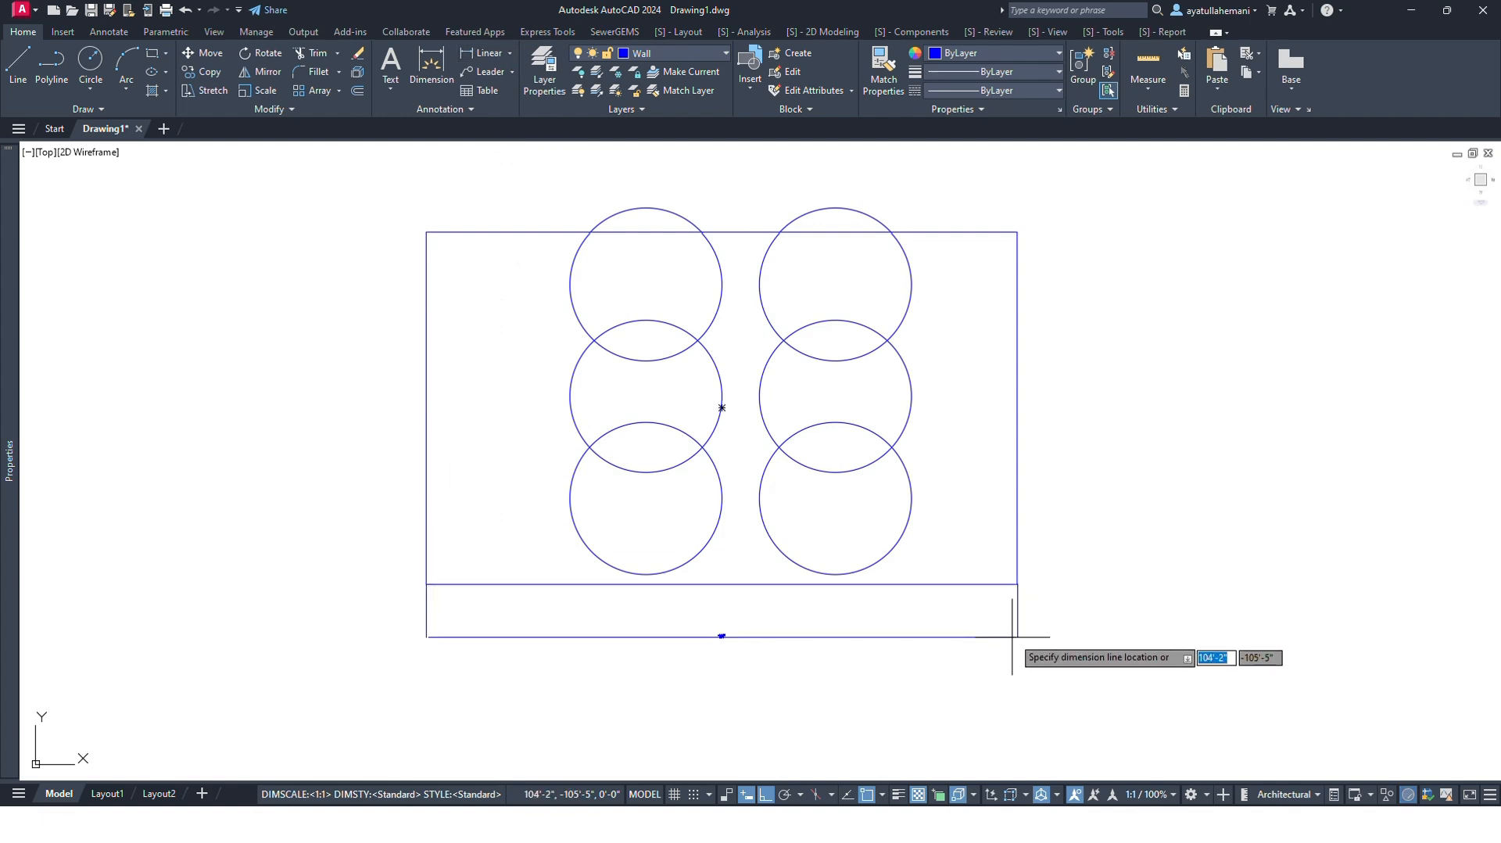
click(1013, 636)
scroll(704, 634, up, 7)
scroll(687, 634, down, 5)
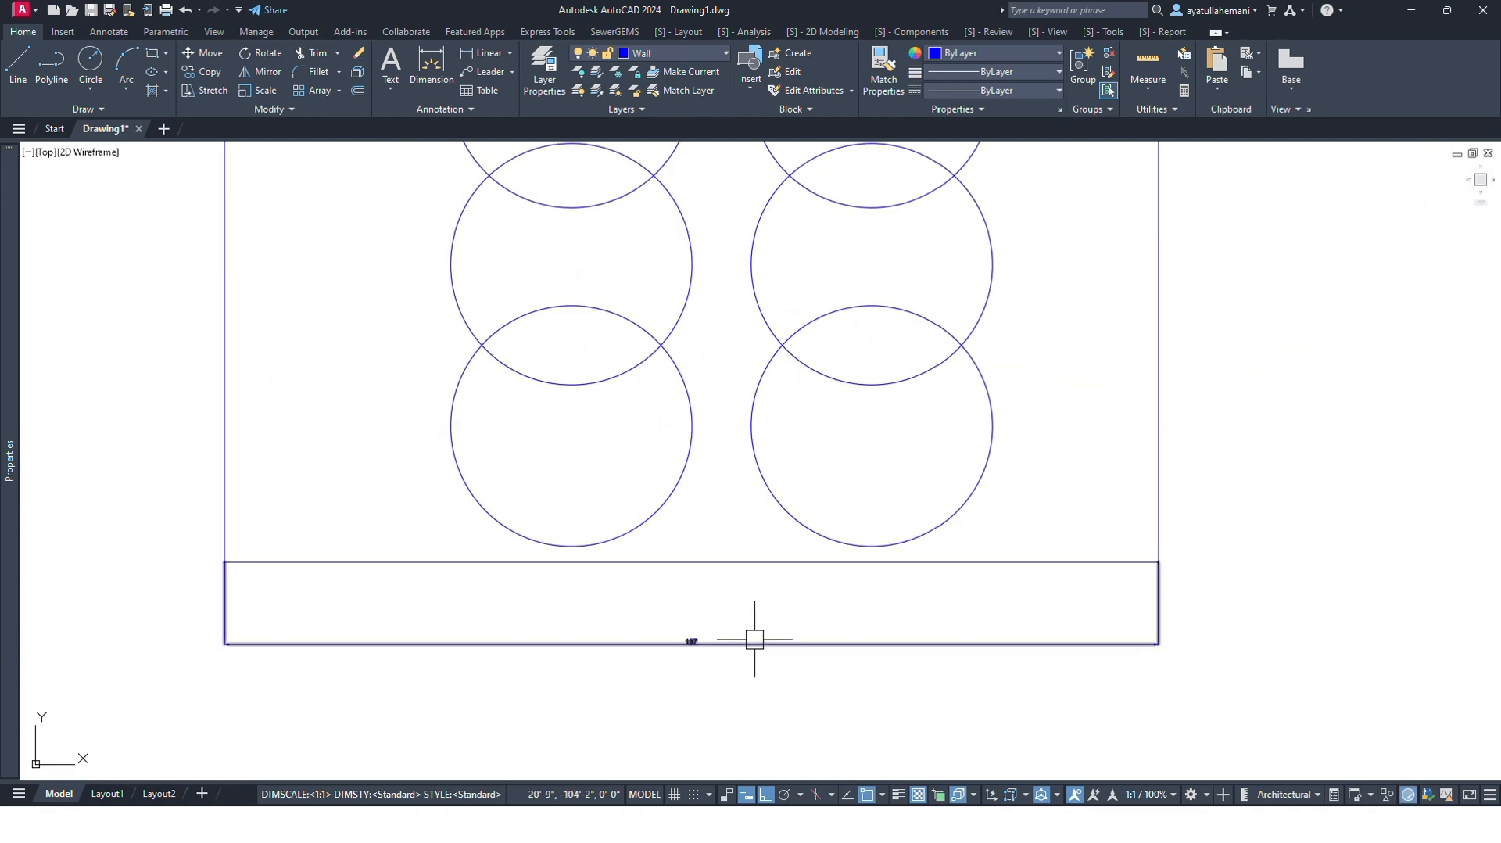
key(Delete)
Draw a line 100' along the rectangle's lower edge from its lower-left corner, continuing with a segment straight down.
scroll(909, 592, down, 4)
scroll(911, 546, up, 3)
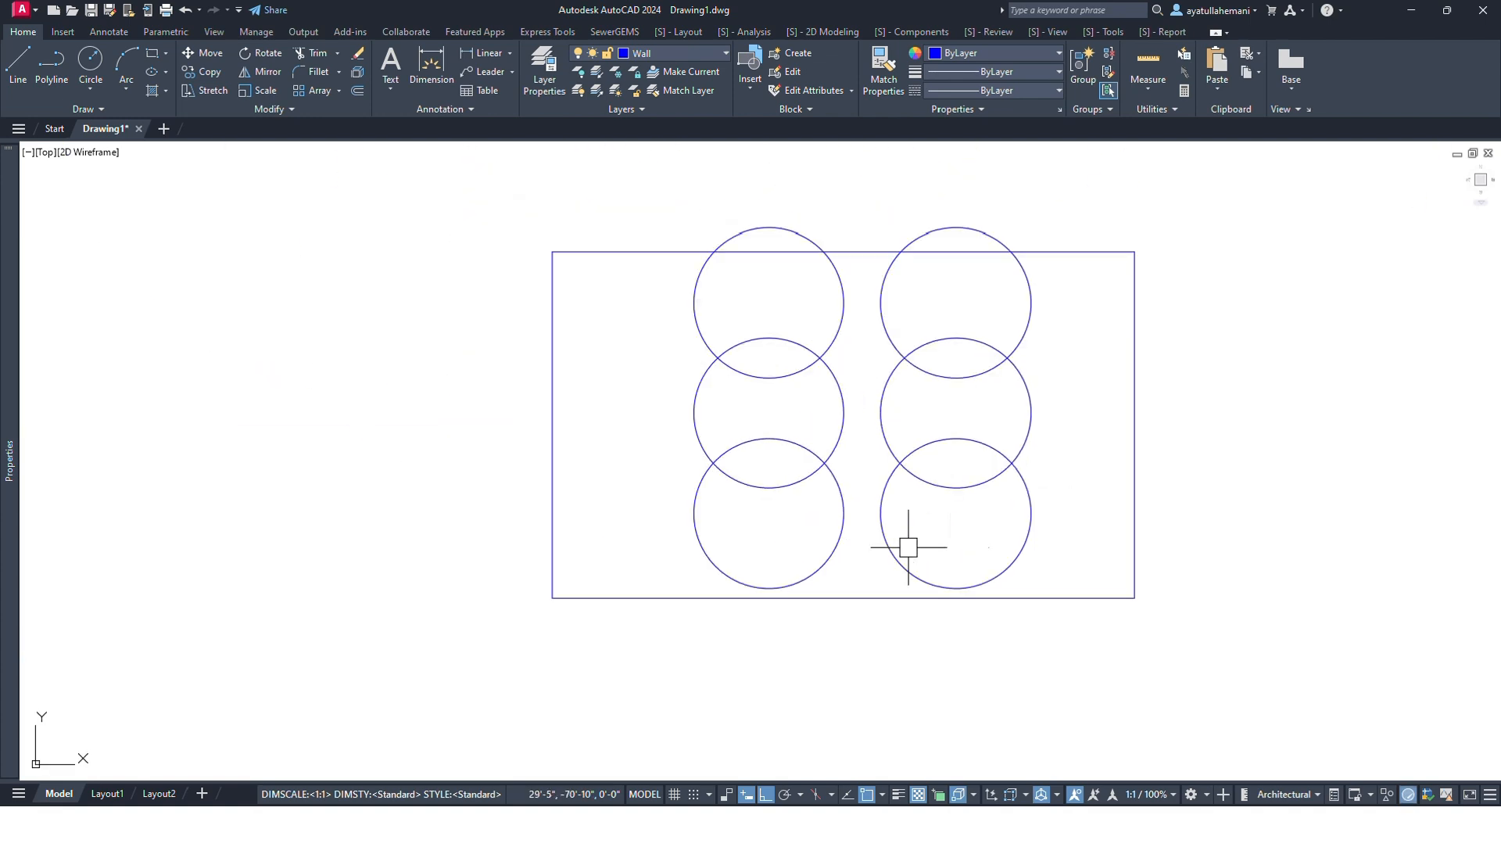
middle_drag(908, 547, 797, 529)
middle_drag(829, 670, 793, 605)
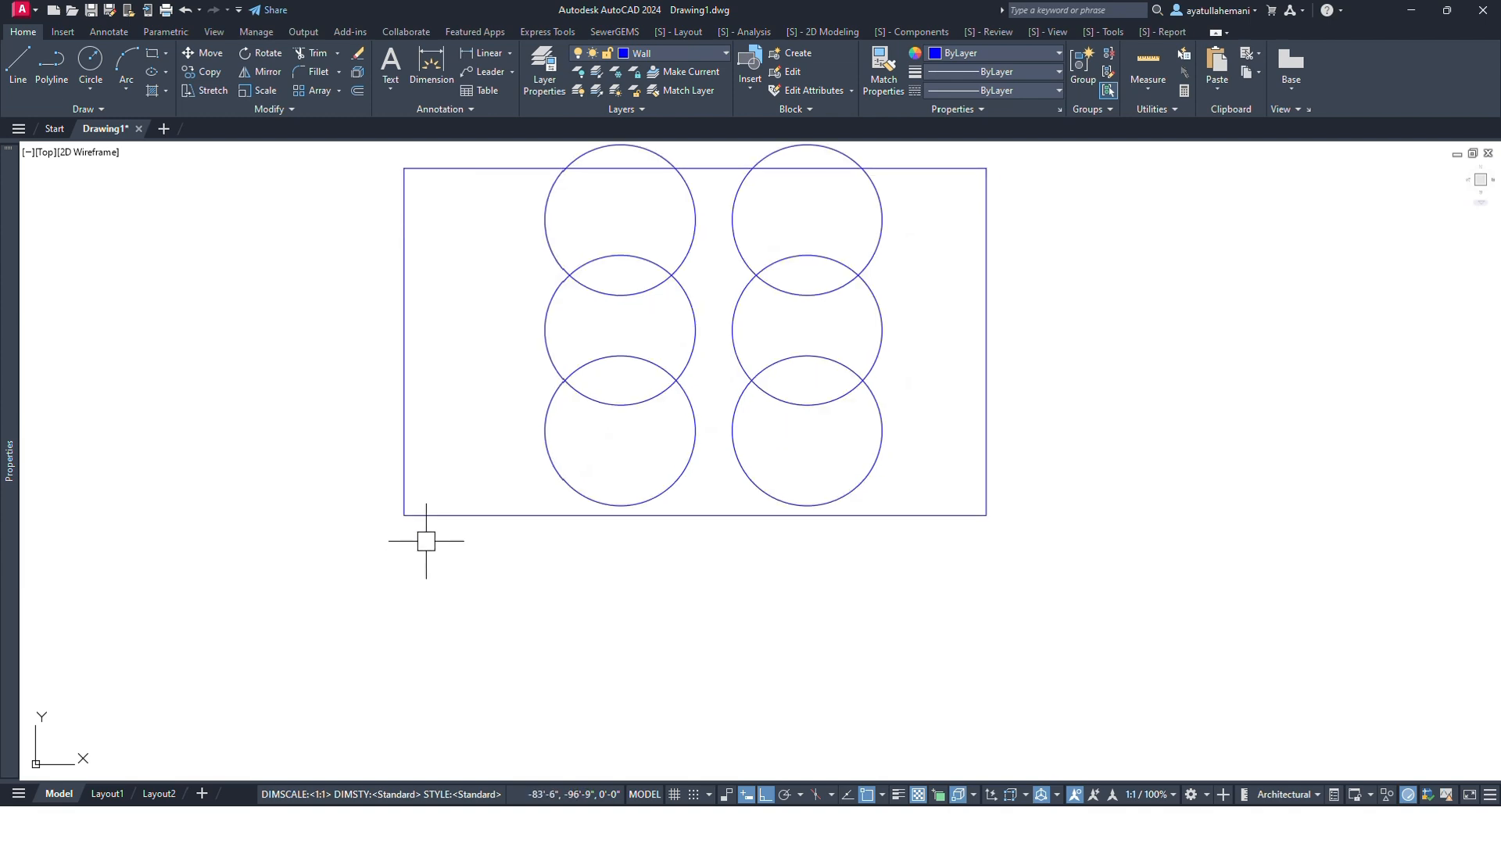
text(l)
key(Return)
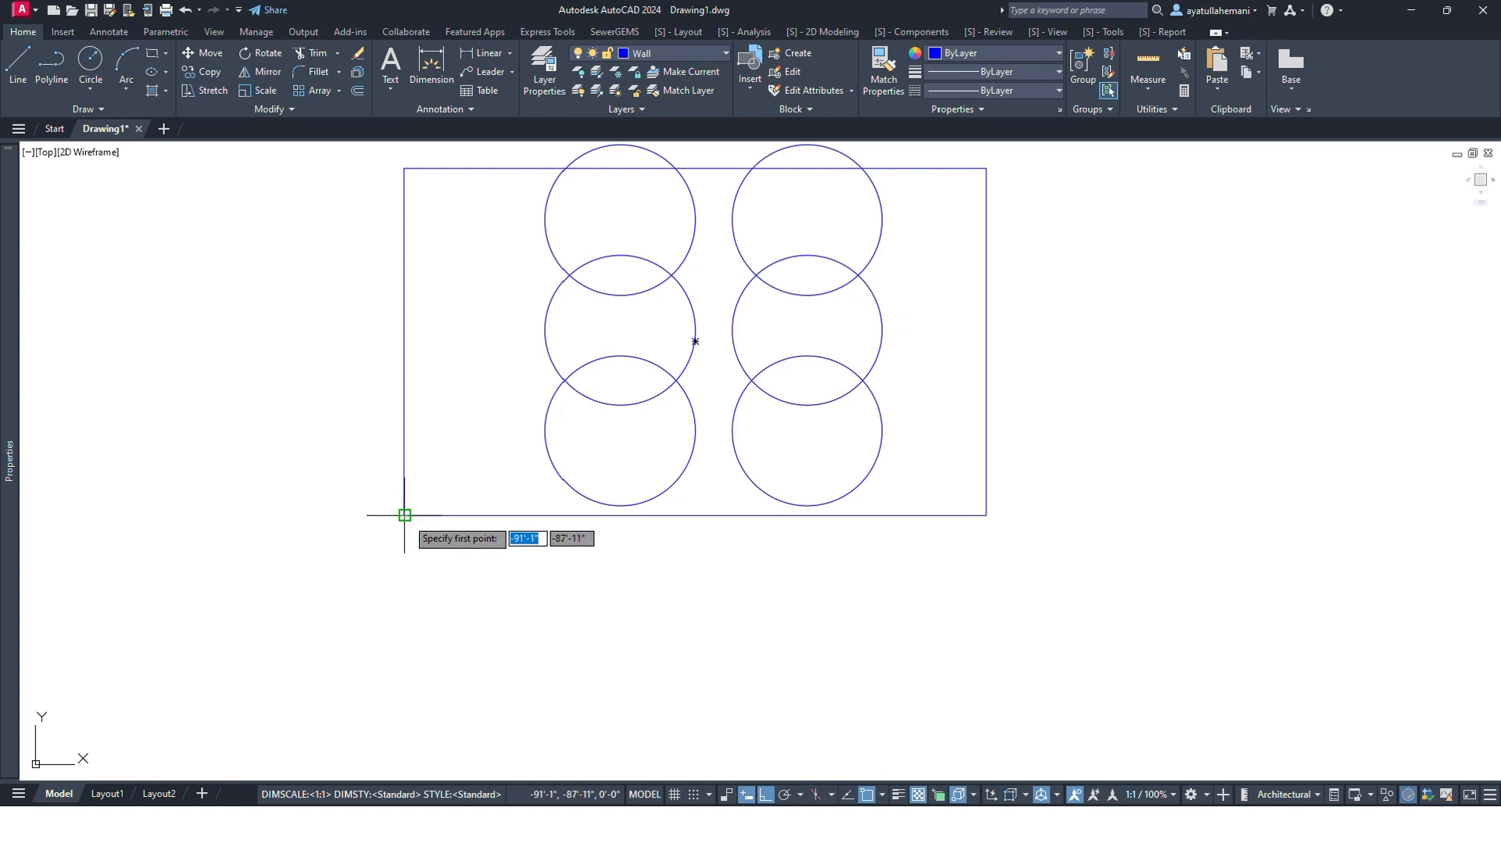
click(404, 515)
text(10)
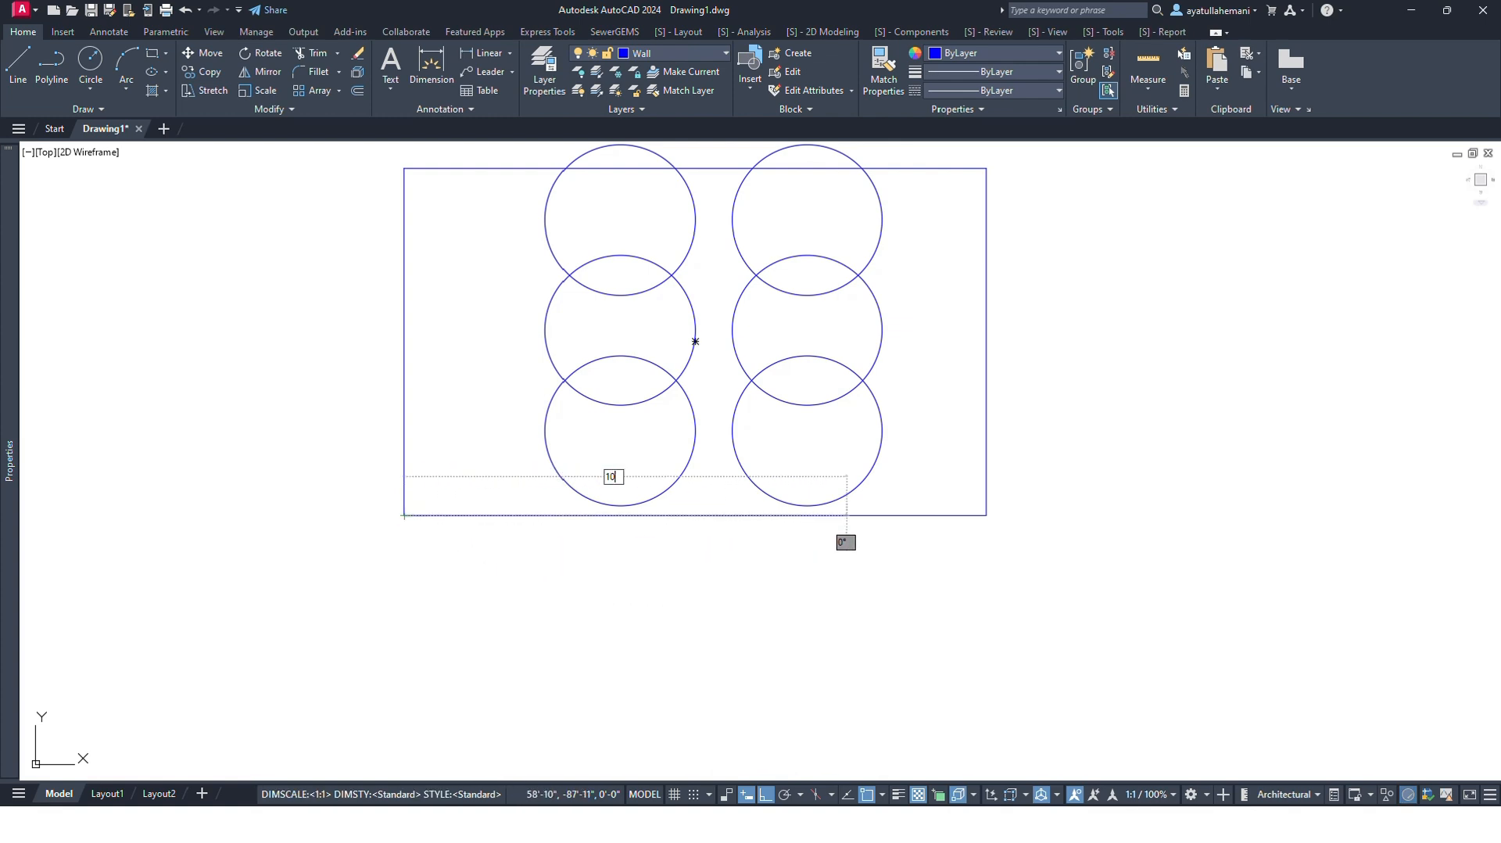
text(0)
key(Return)
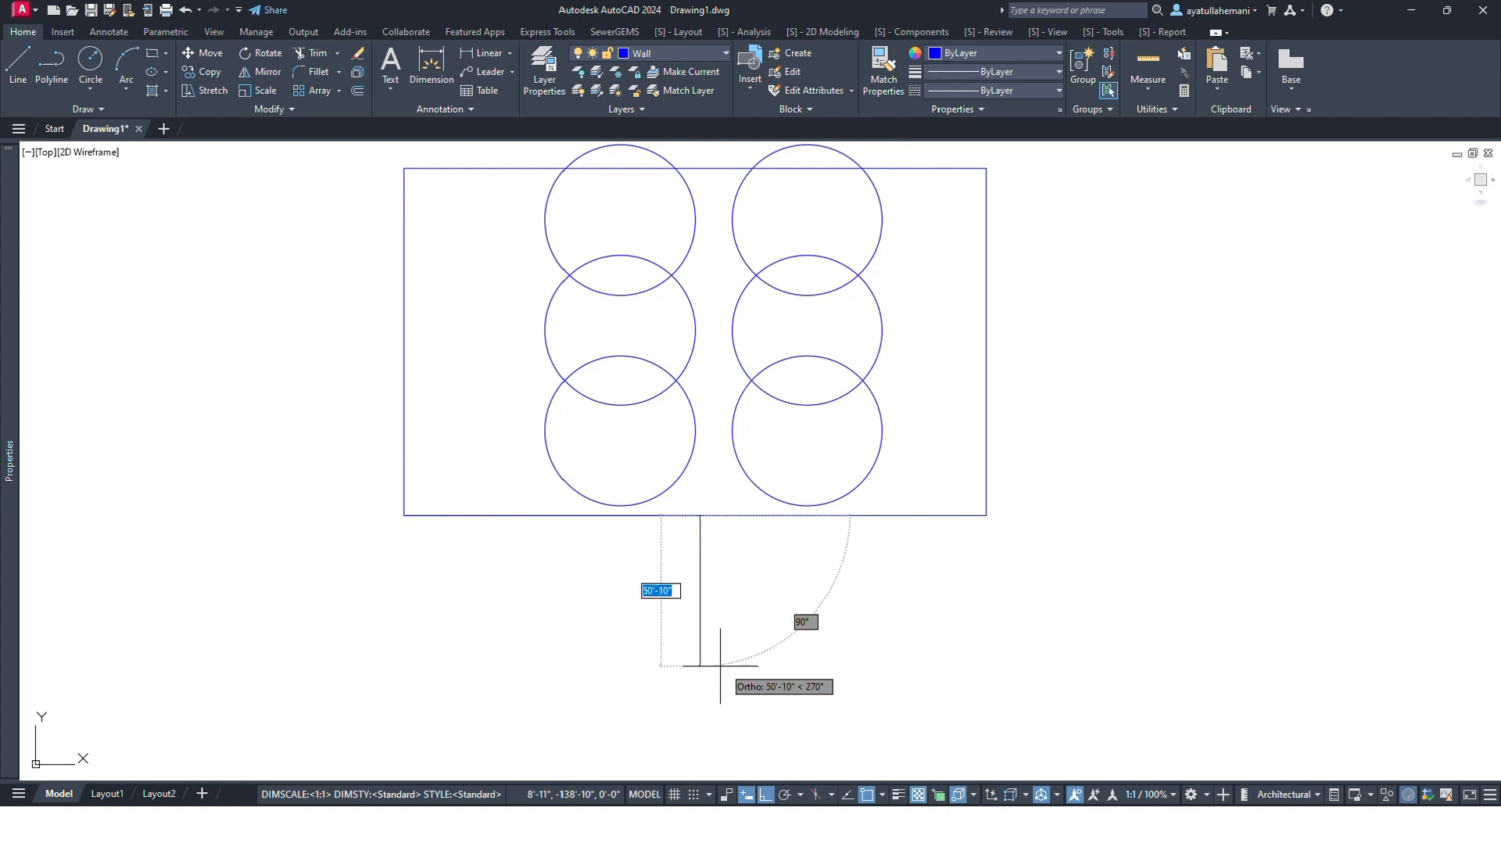
click(691, 647)
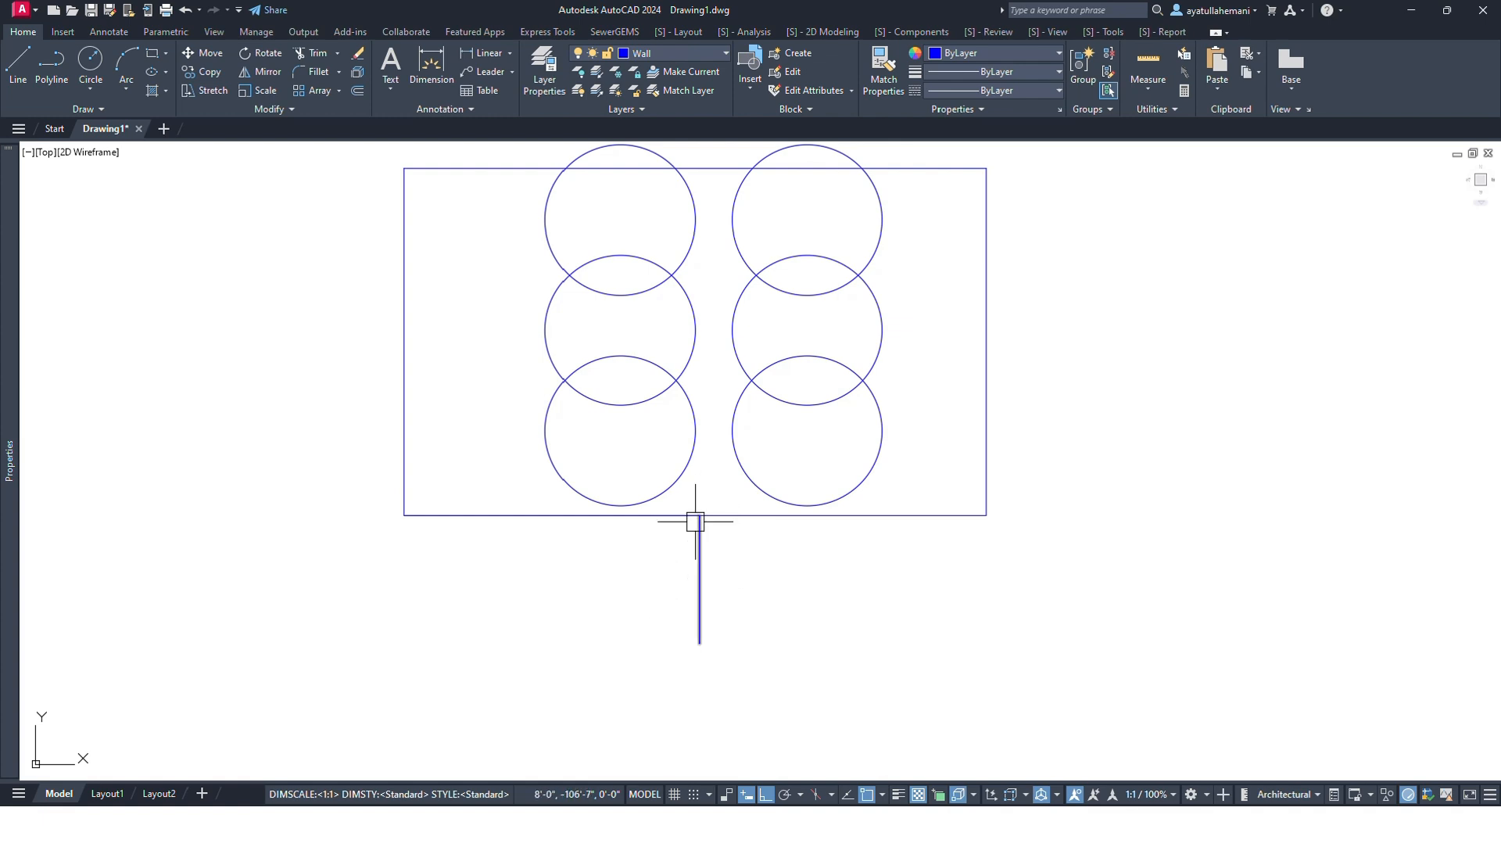
middle_drag(783, 582, 774, 634)
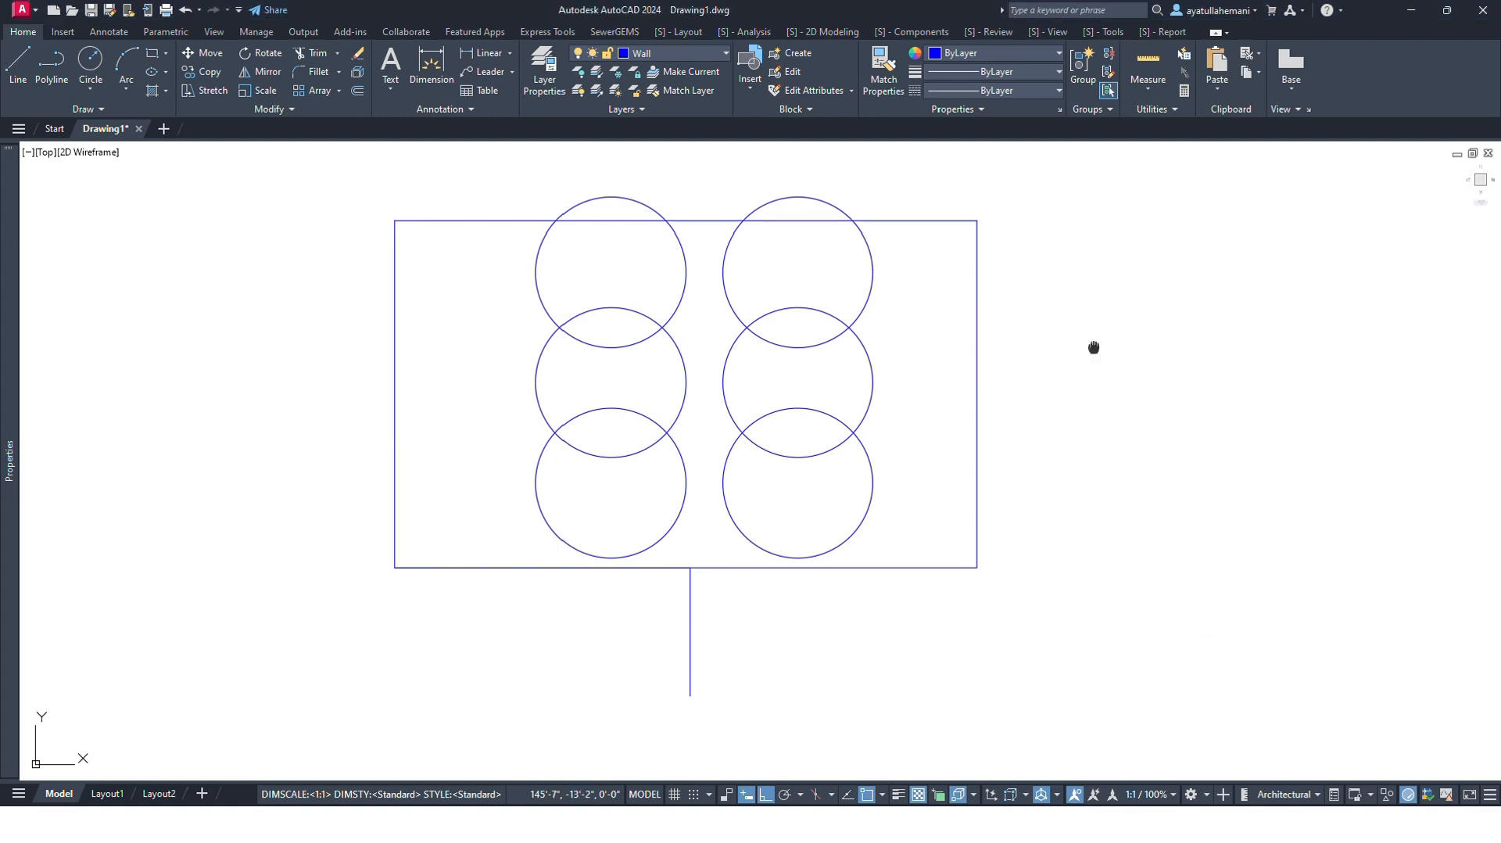
middle_drag(1093, 348, 1087, 345)
middle_drag(983, 430, 1003, 456)
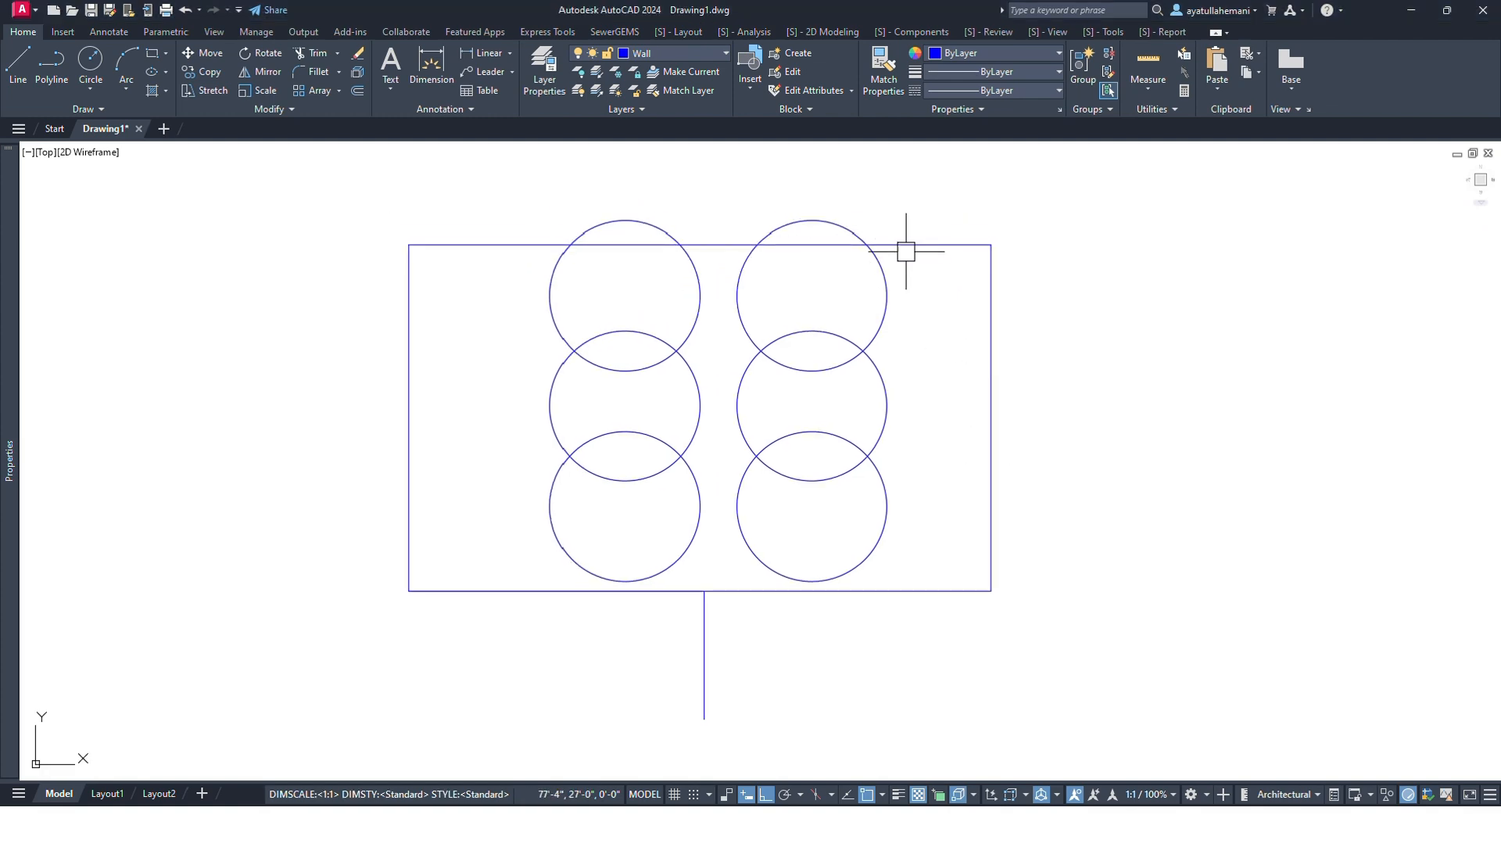
click(1053, 203)
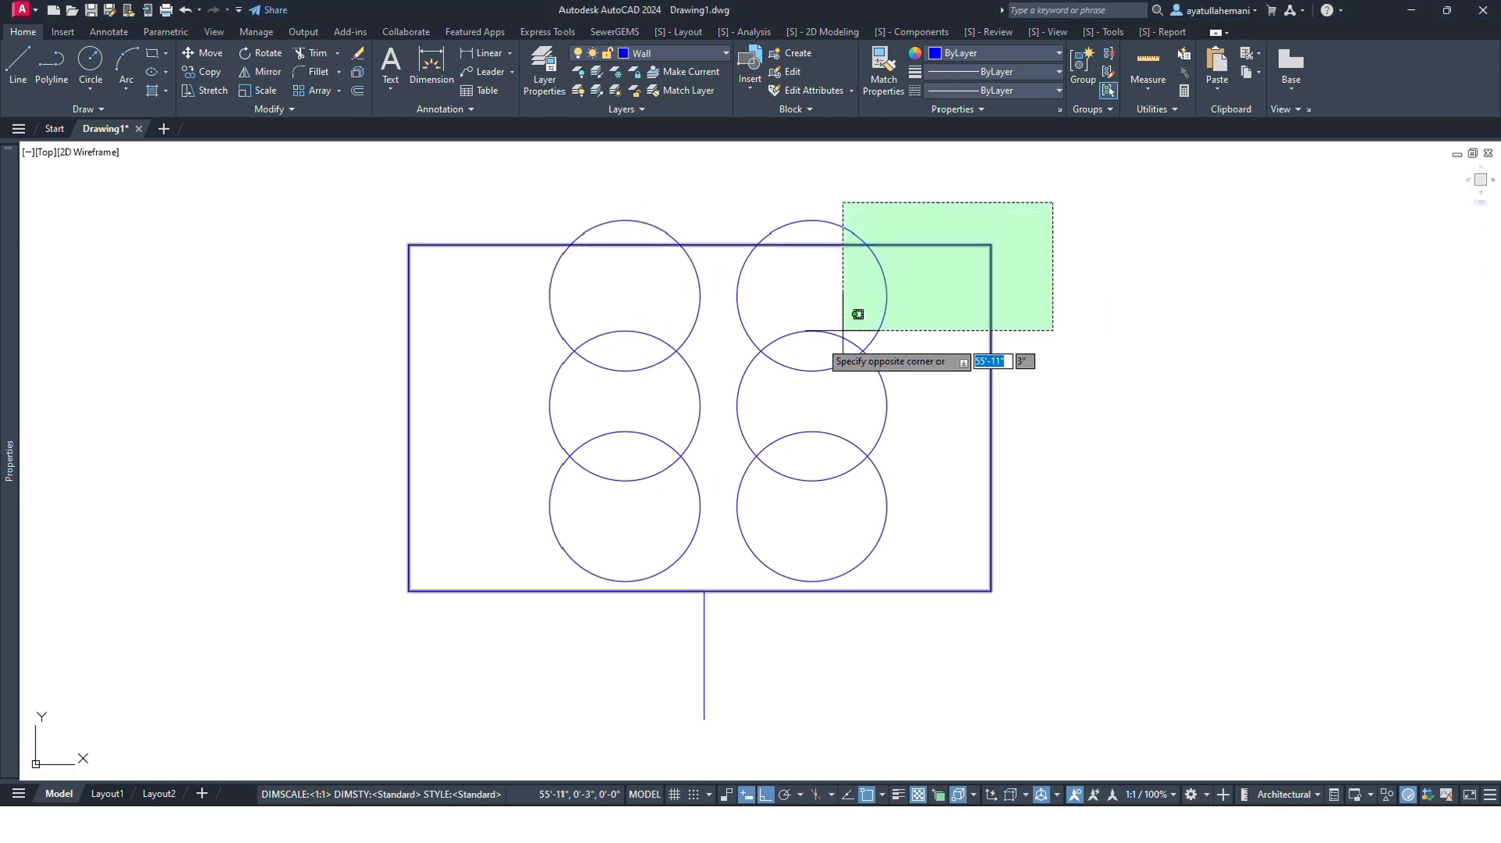
click(342, 541)
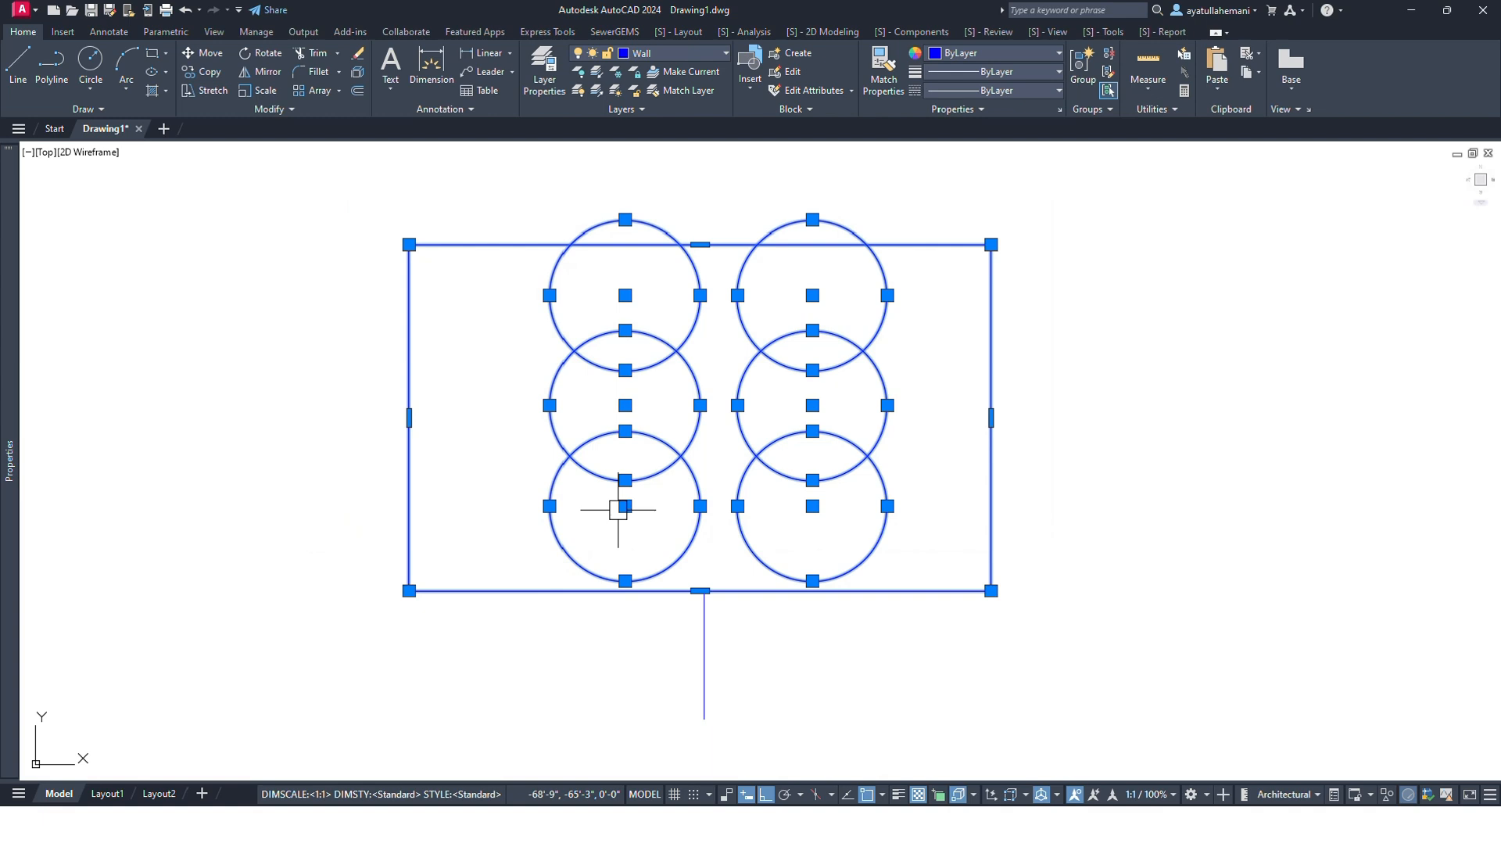
click(263, 92)
text(s)
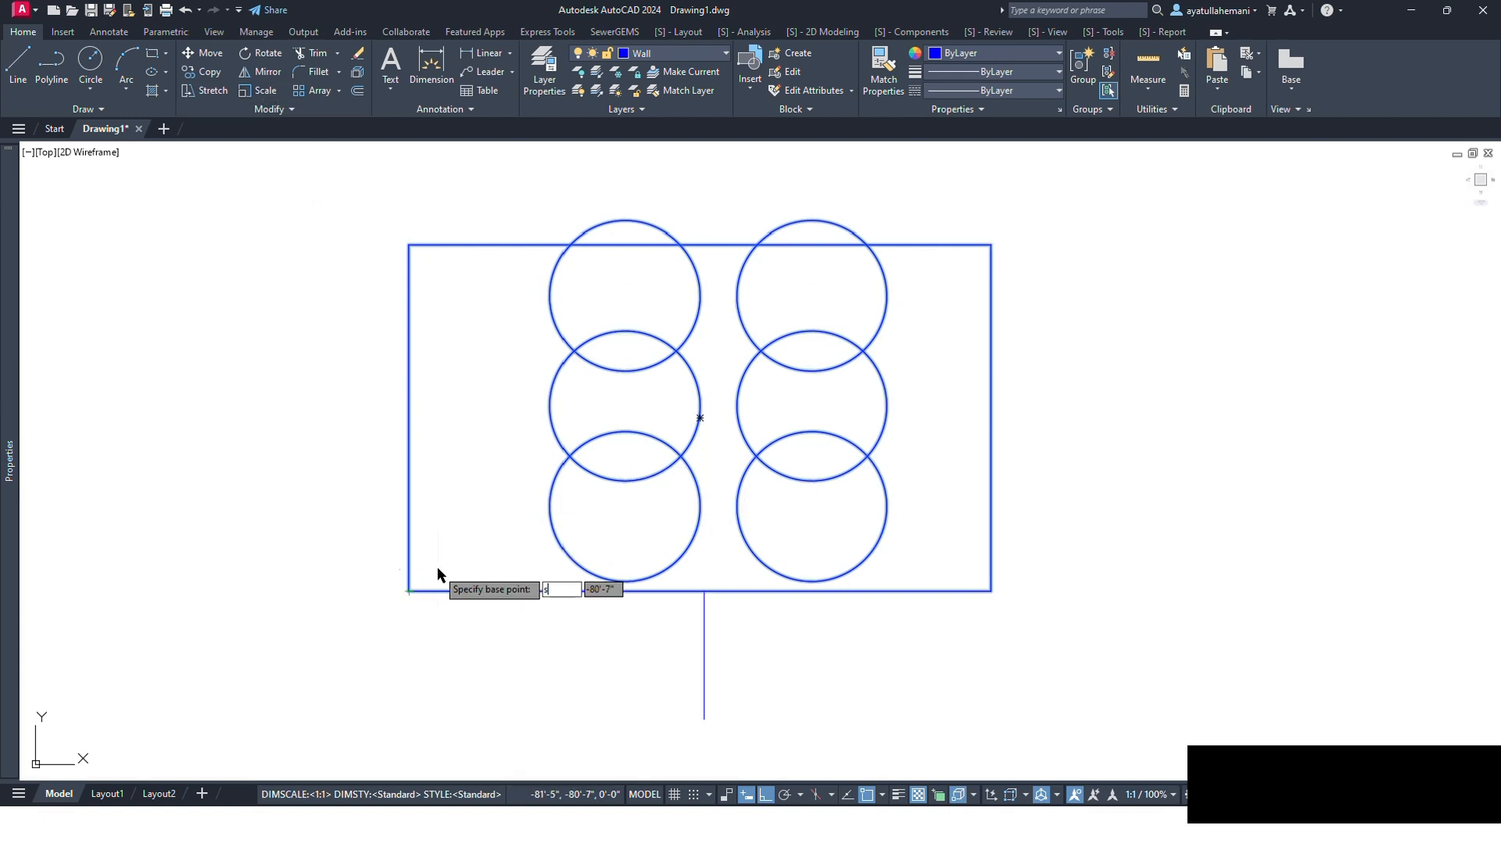
key(Escape)
text(s)
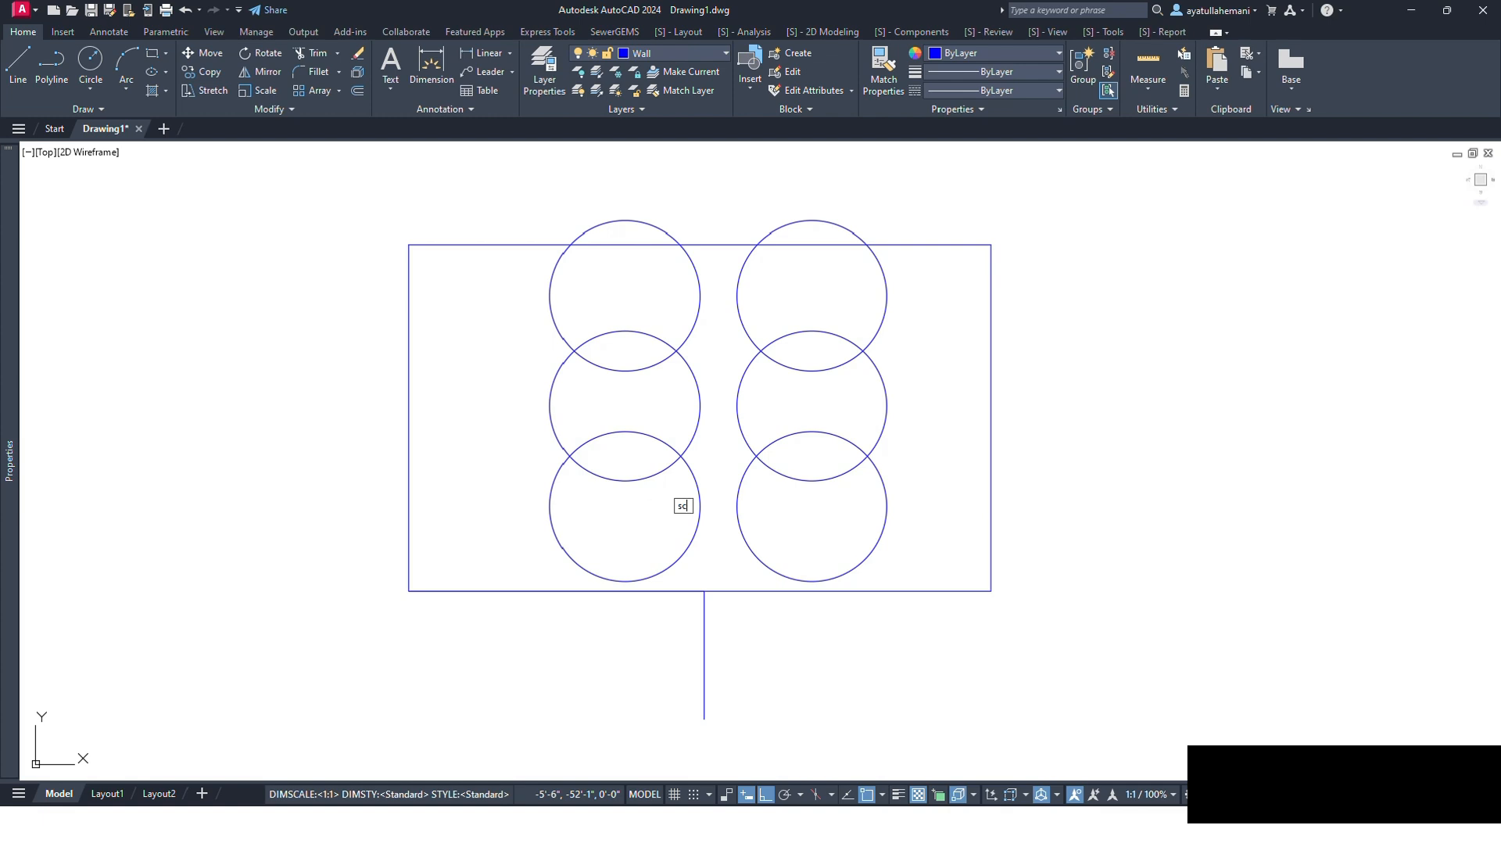
text(c)
key(Return)
click(1103, 188)
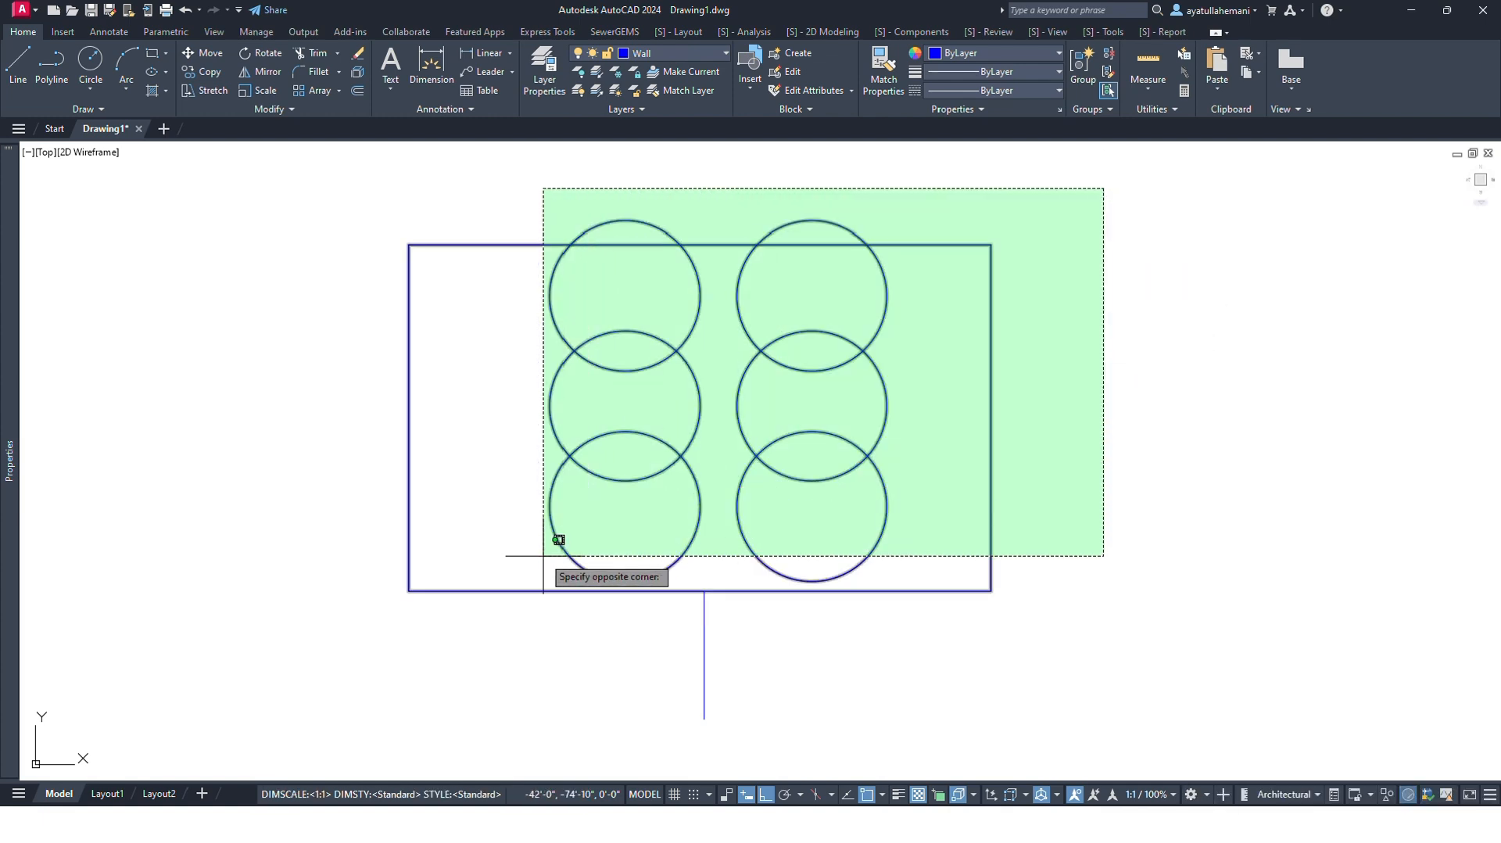
click(544, 556)
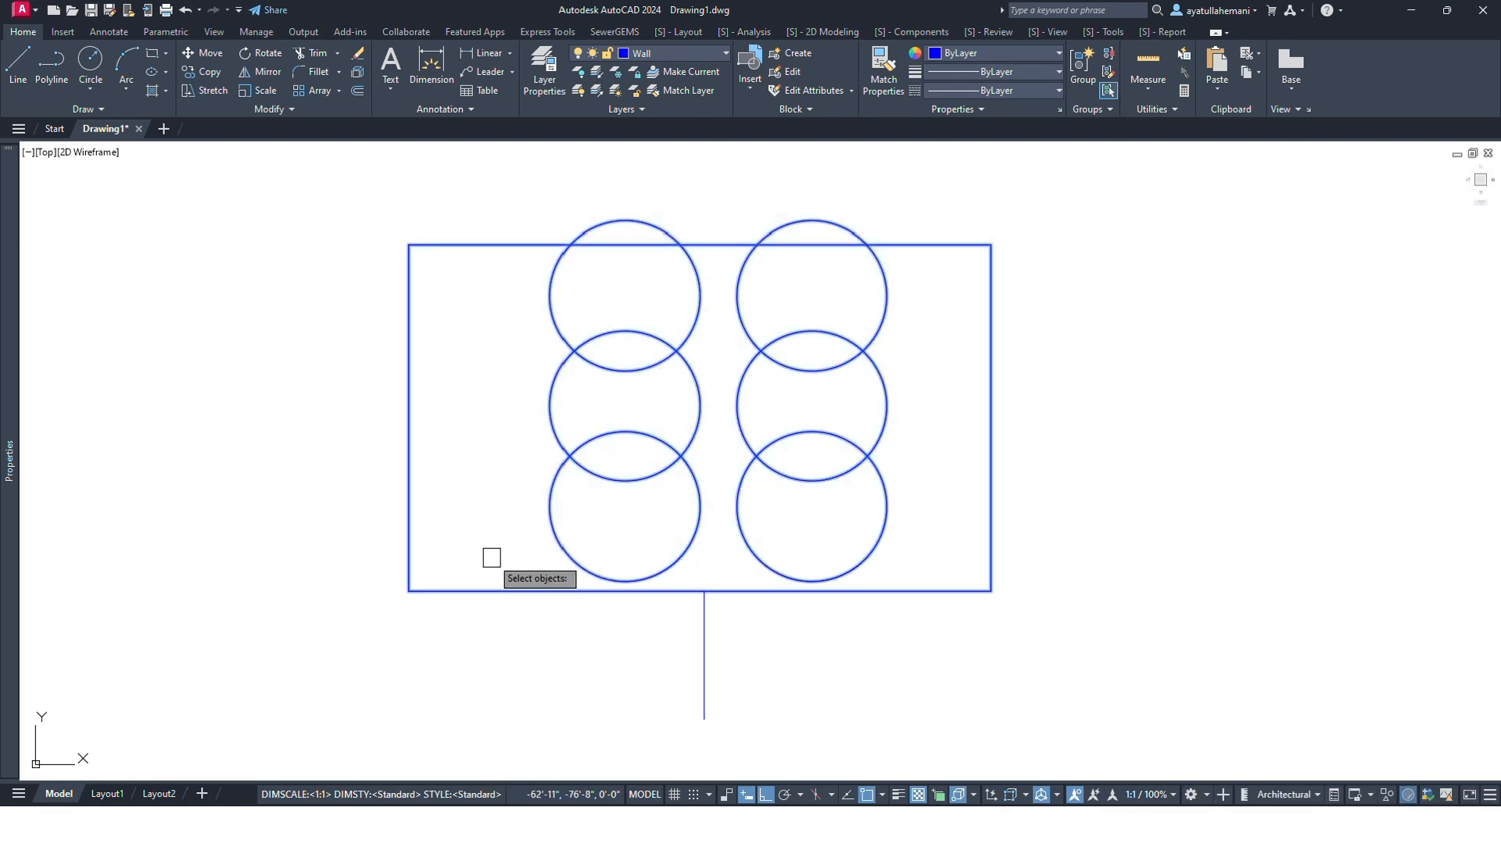
key(Return)
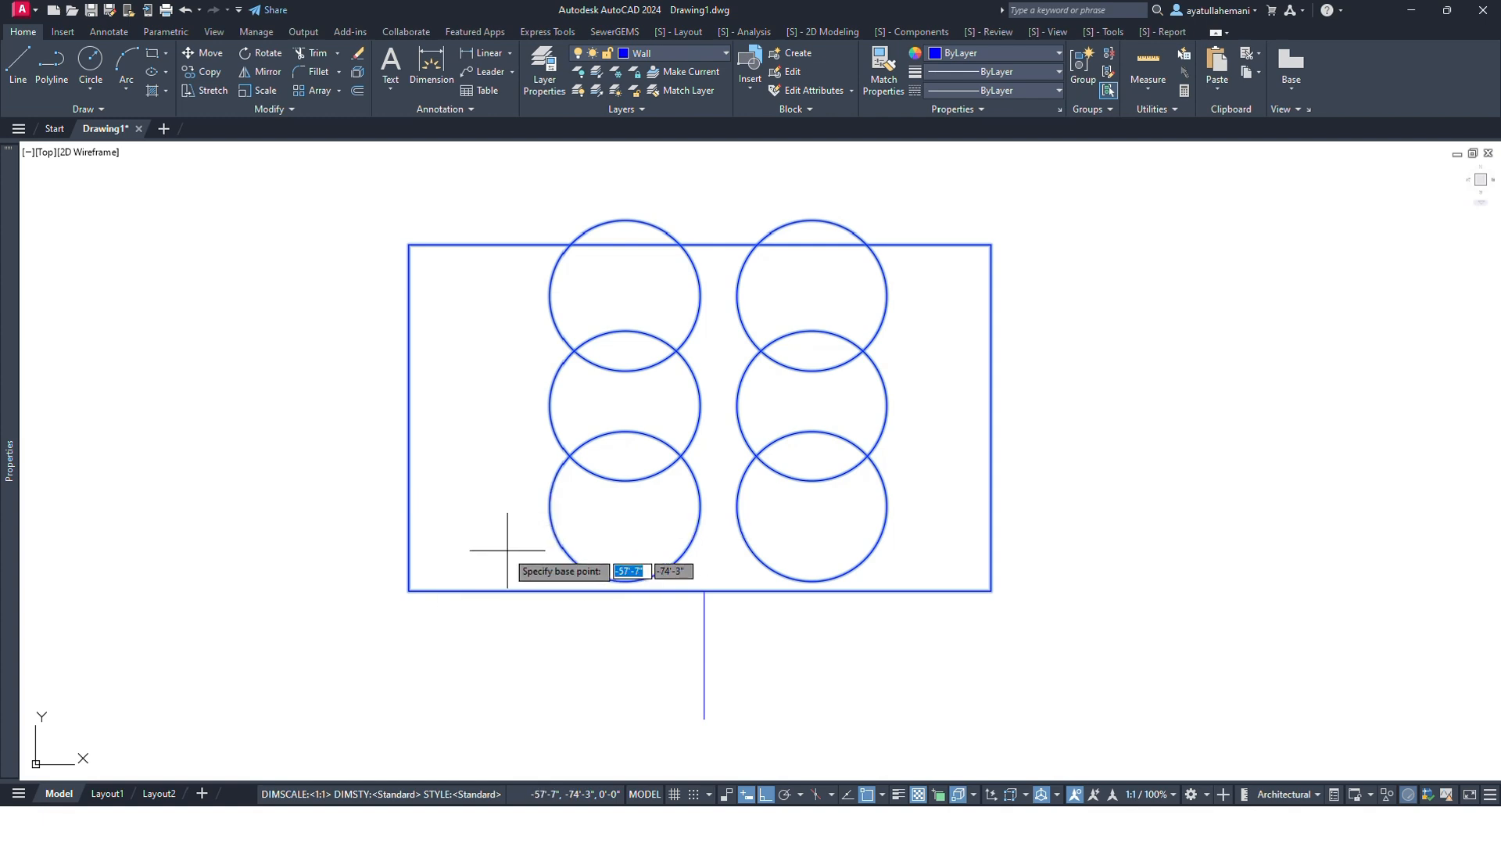
click(409, 591)
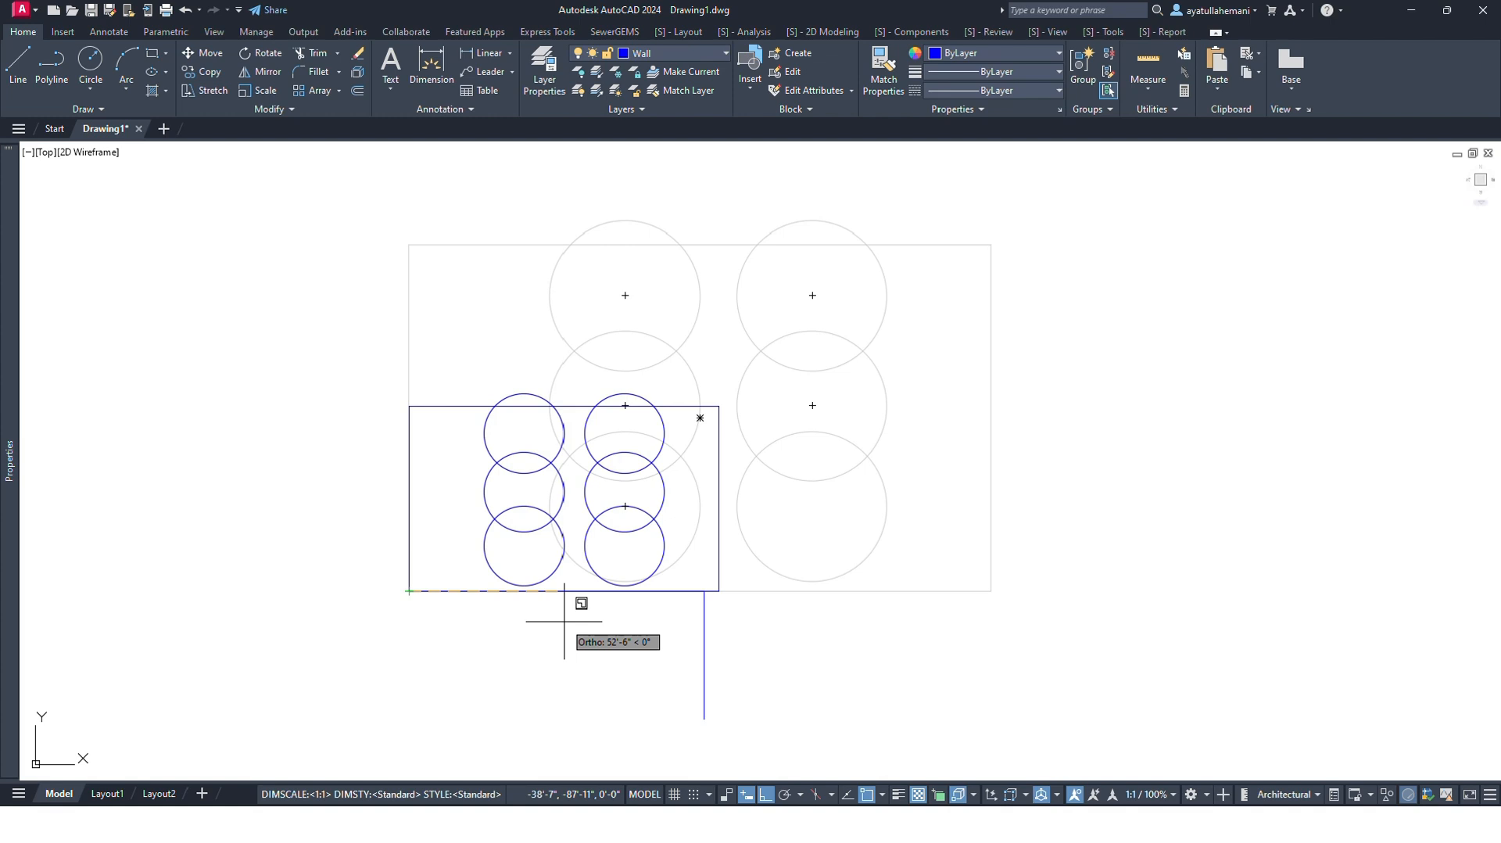
key(Escape)
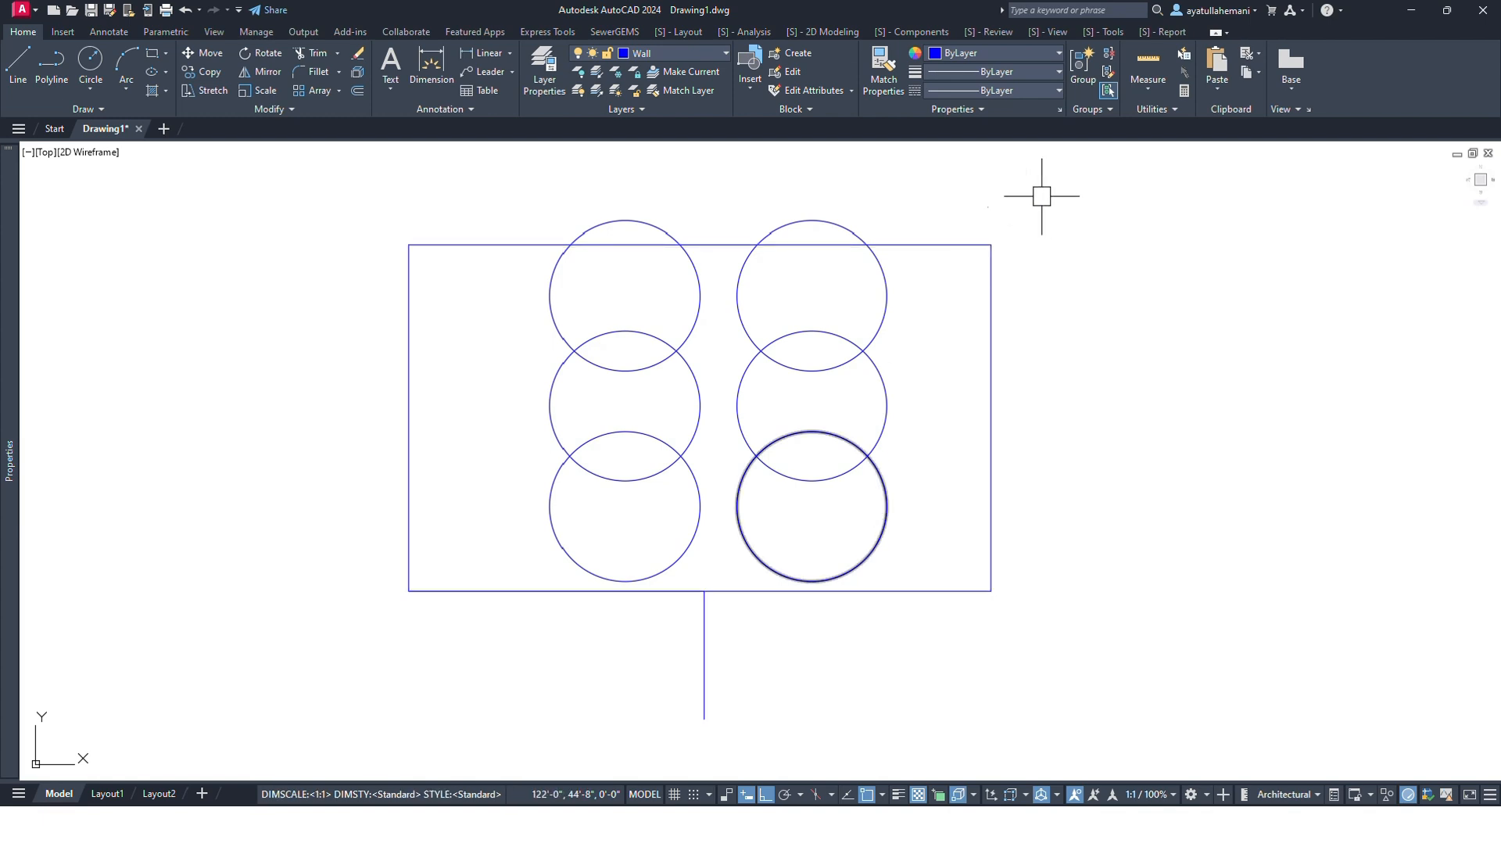
Scale the rectangle and six circles by reference from the rectangle's lower-left corner, matching its lower edge to the vertical line's upper end.
click(1065, 193)
click(445, 520)
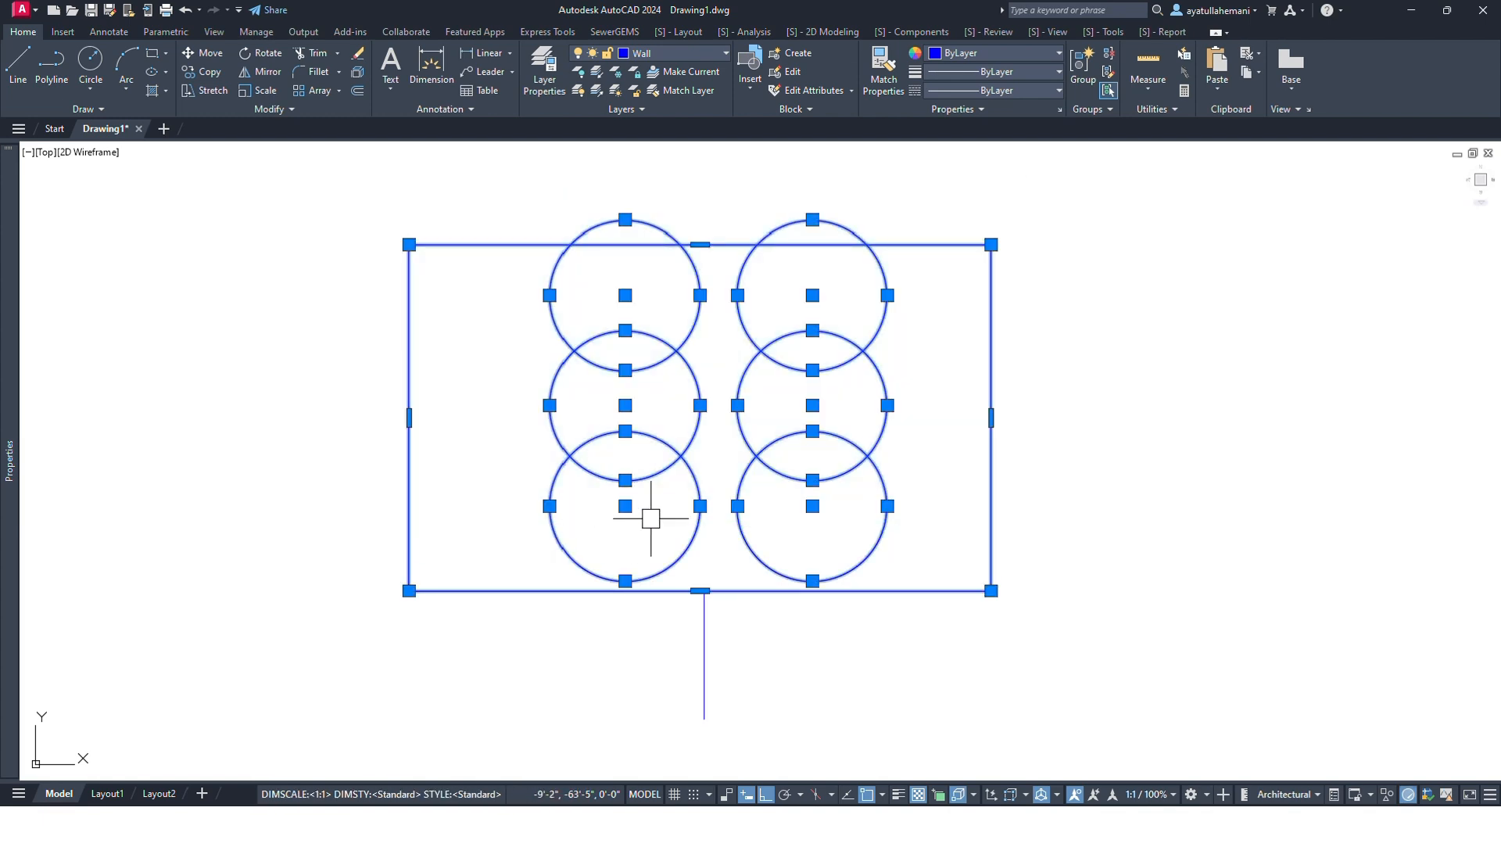
text(SA)
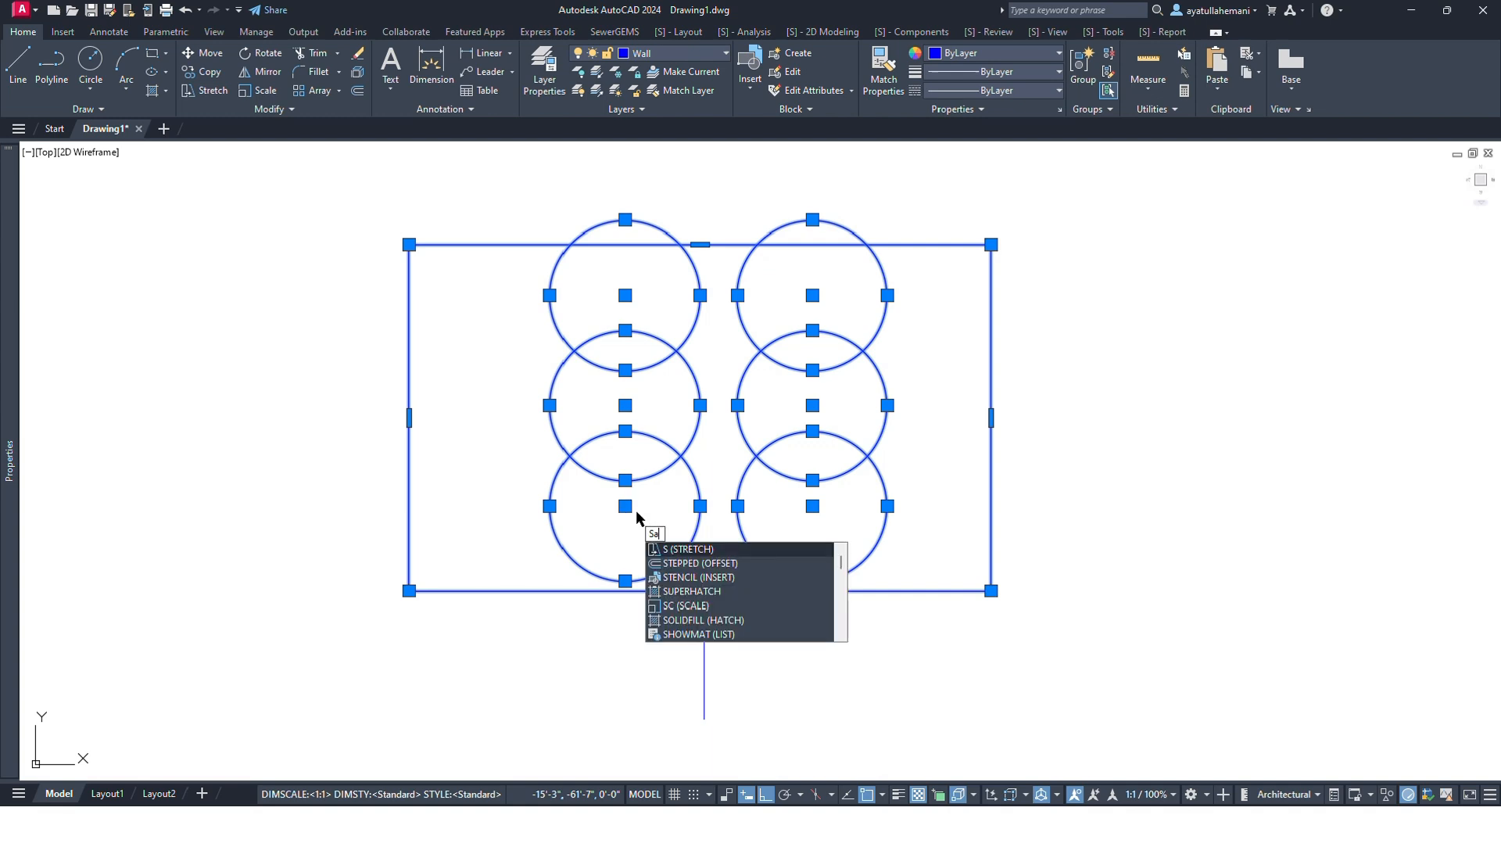
text(SCALE)
click(693, 547)
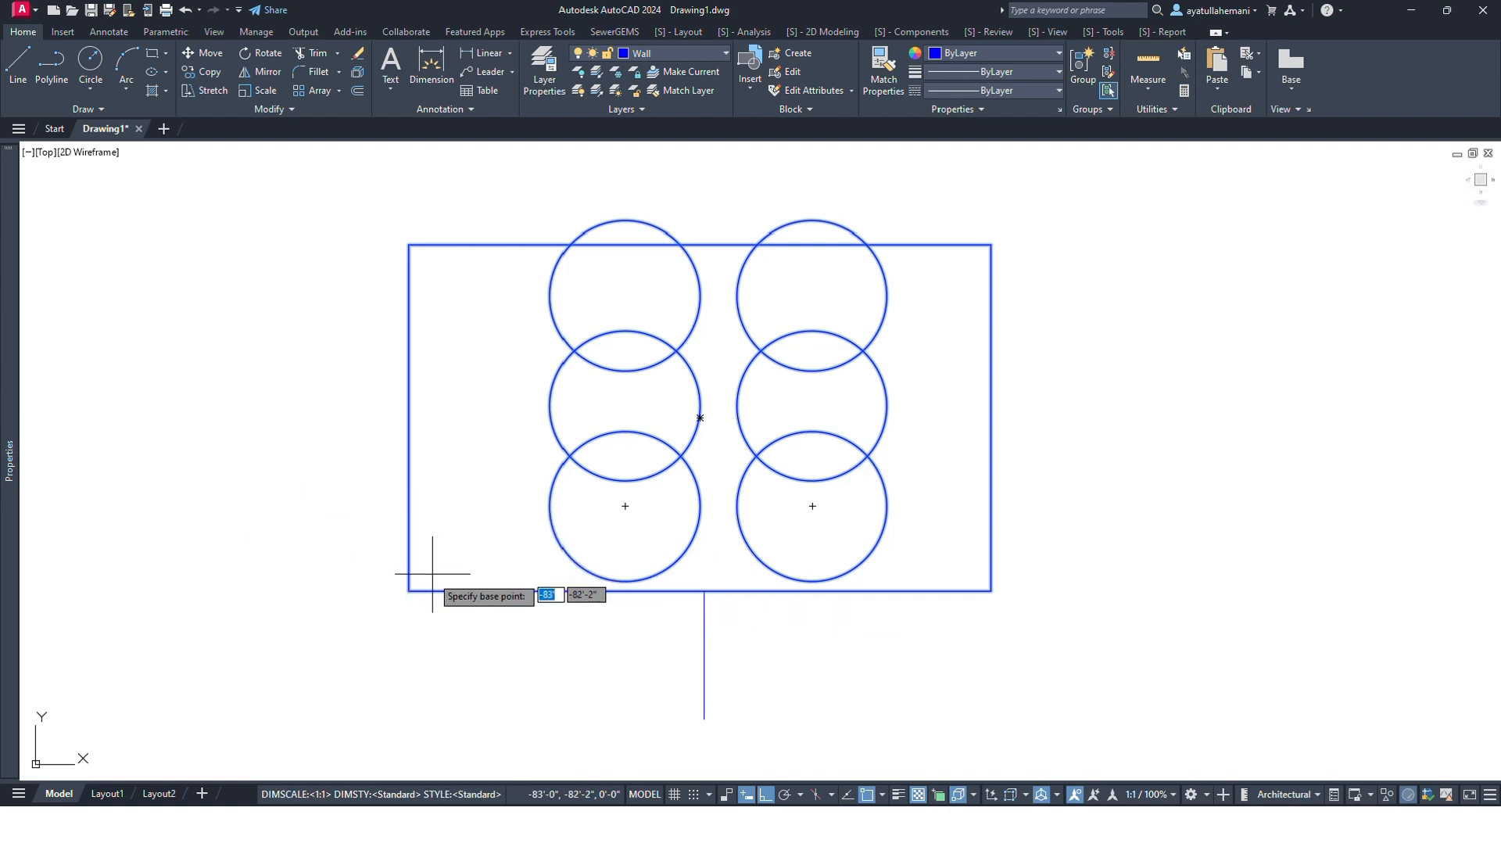
click(409, 591)
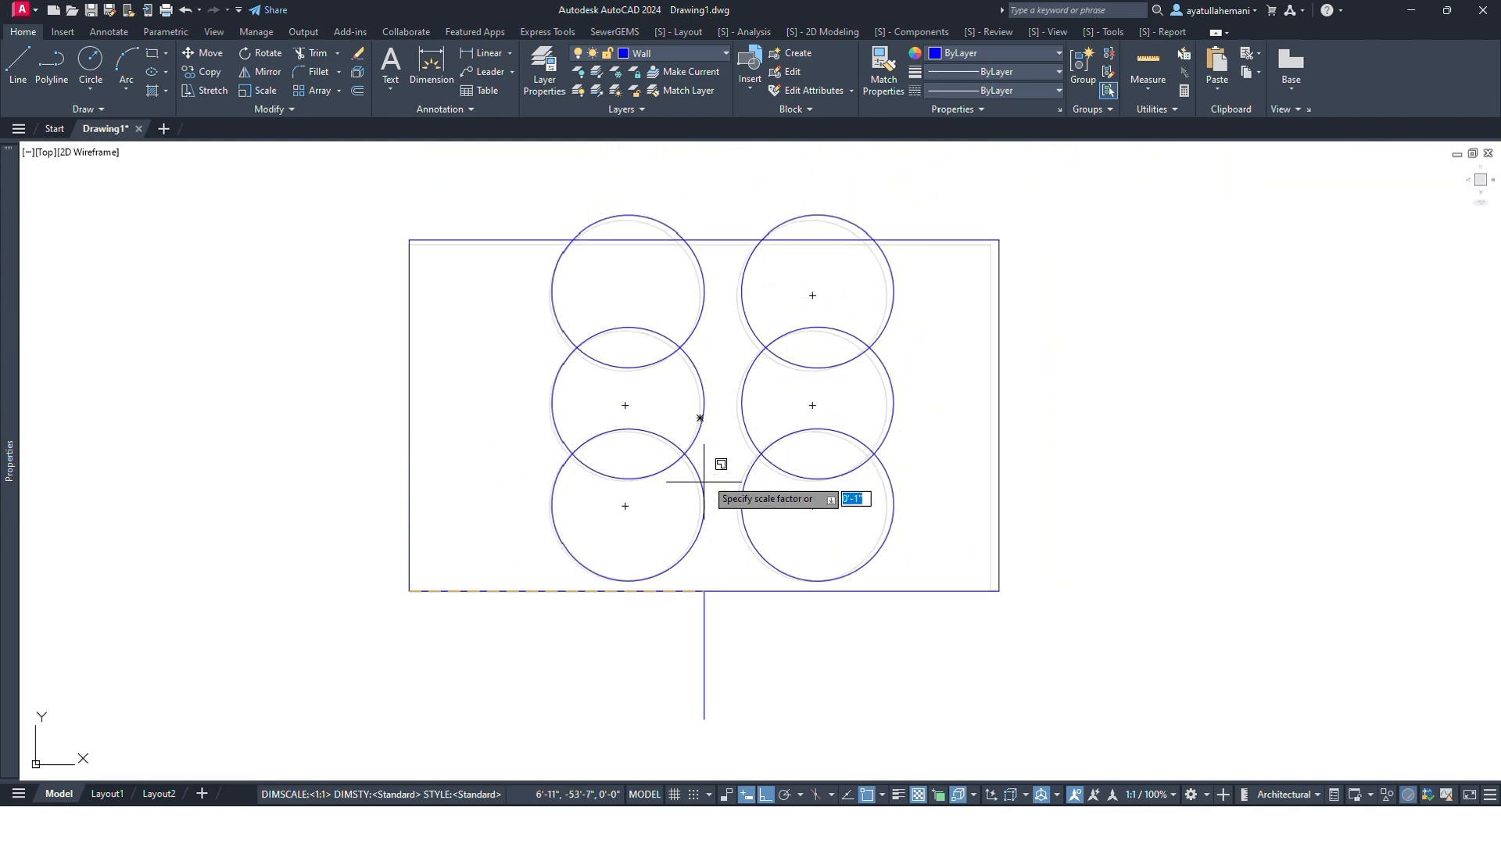
text(r)
key(Return)
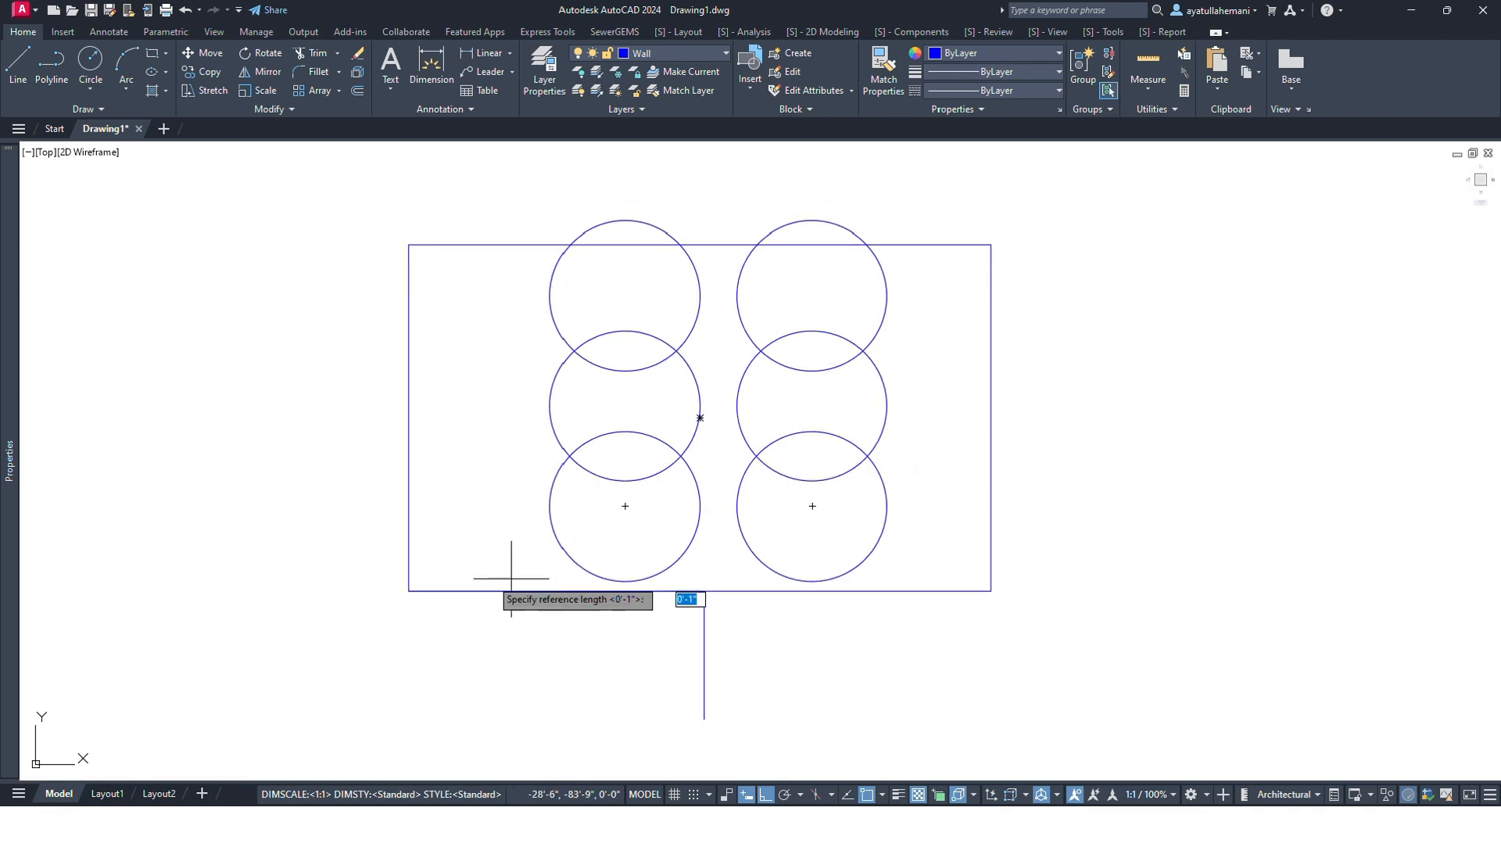
click(409, 591)
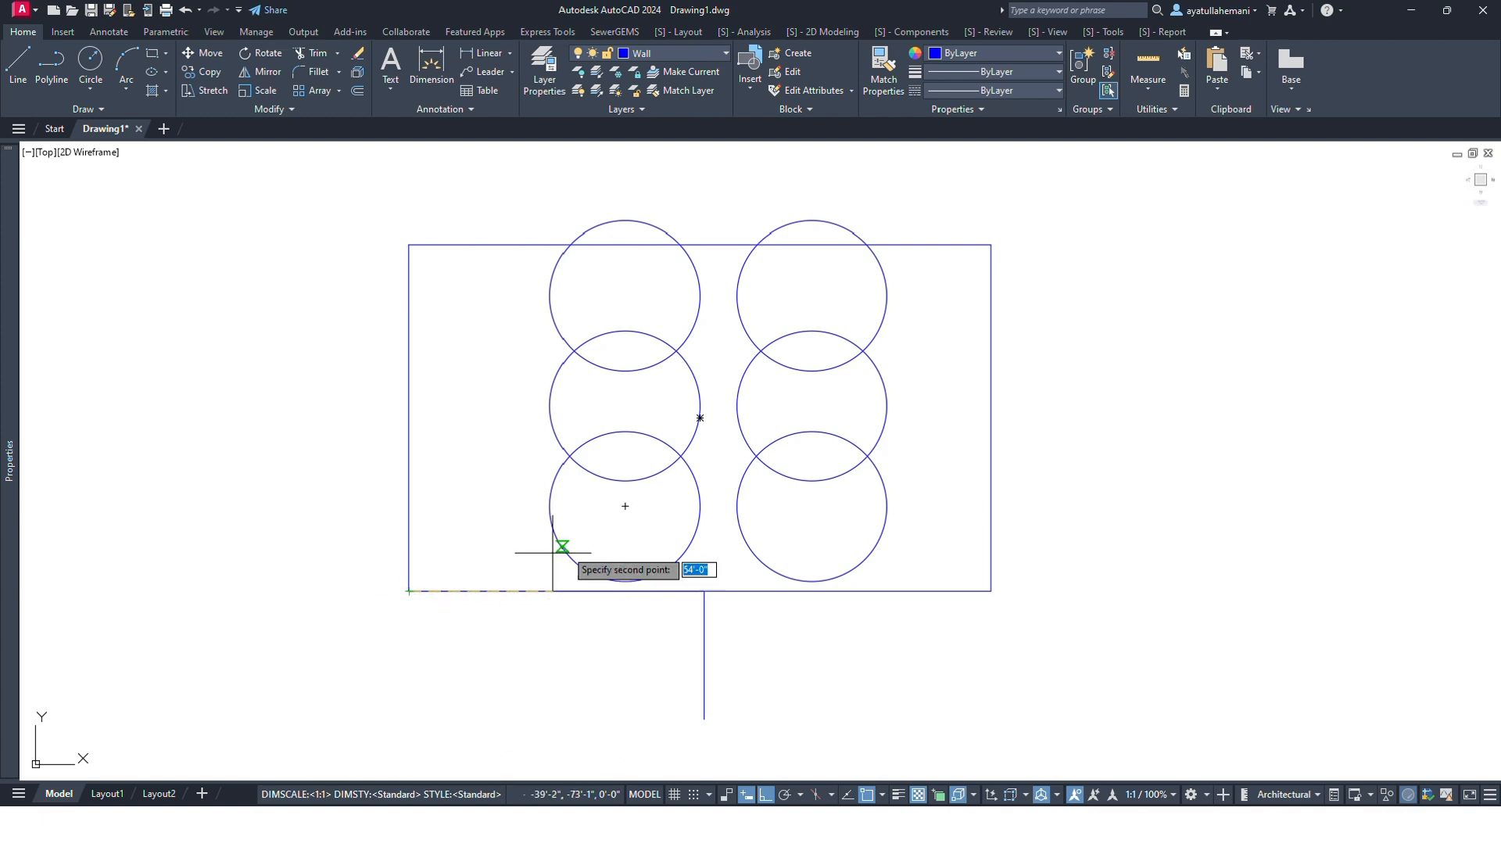
click(991, 591)
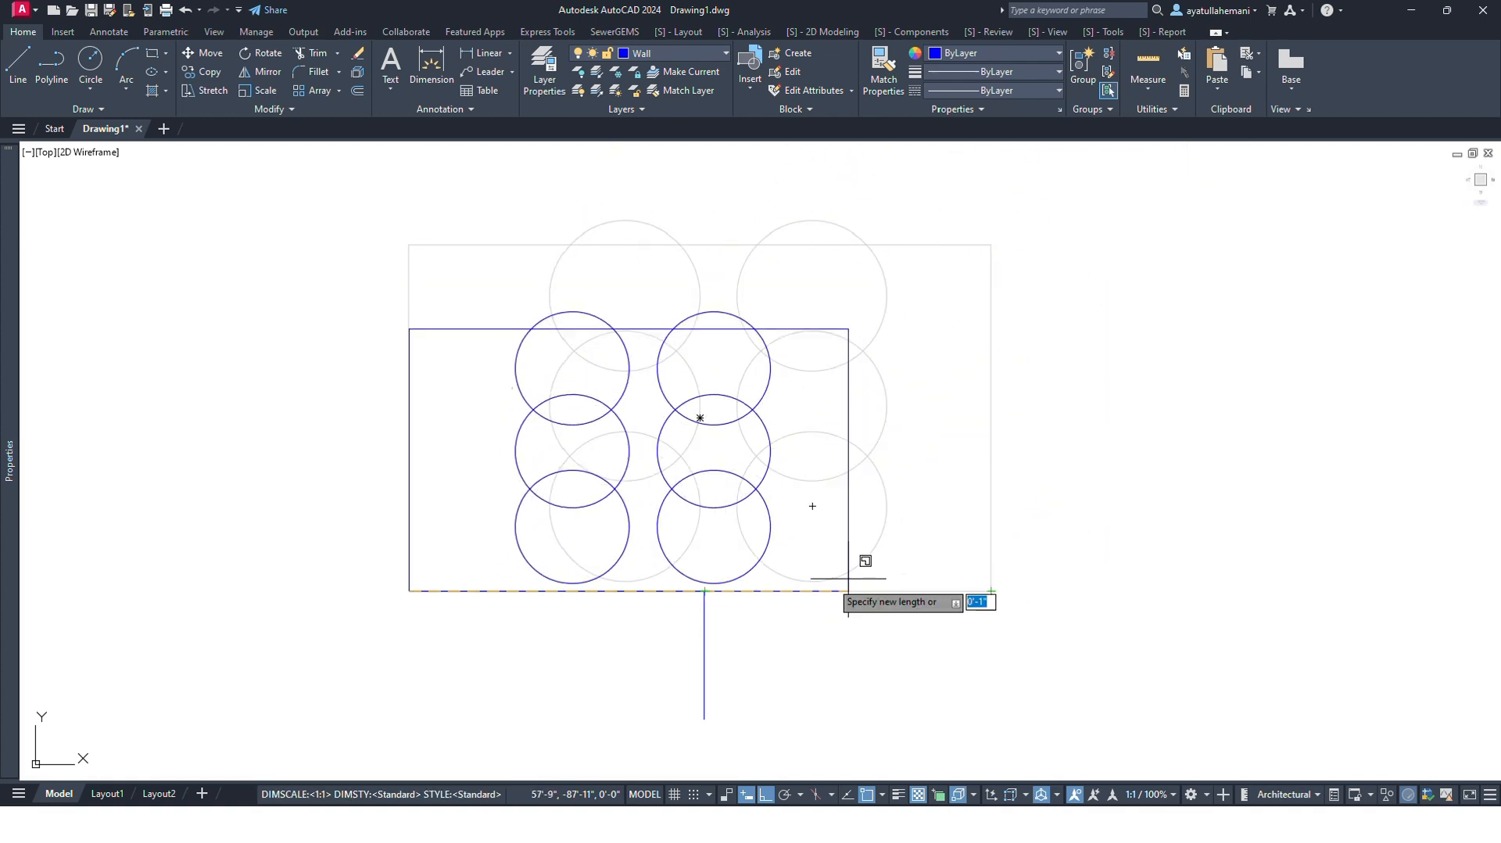
click(704, 590)
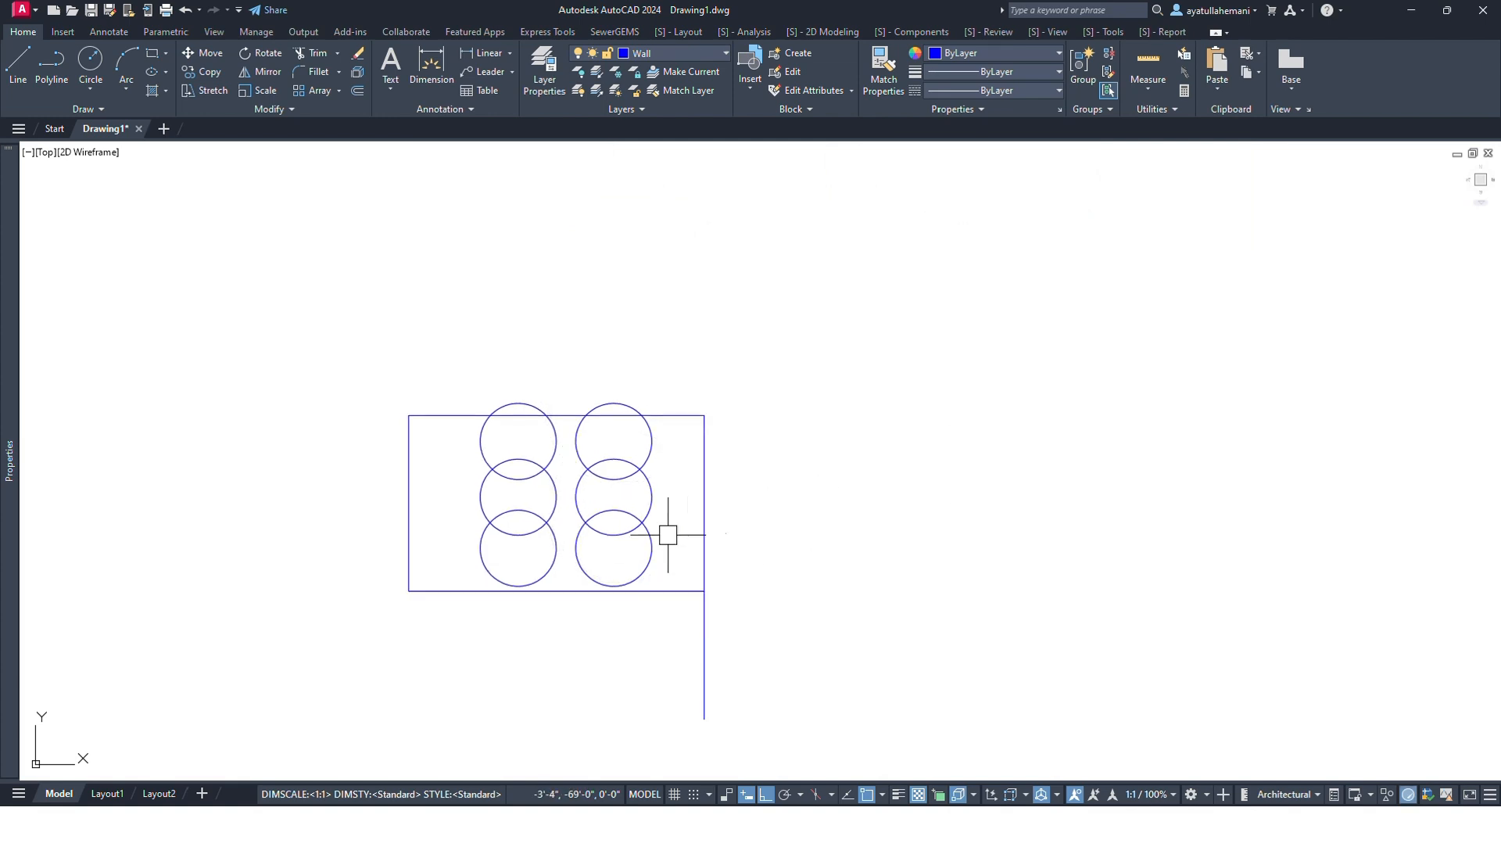
middle_drag(668, 535, 813, 477)
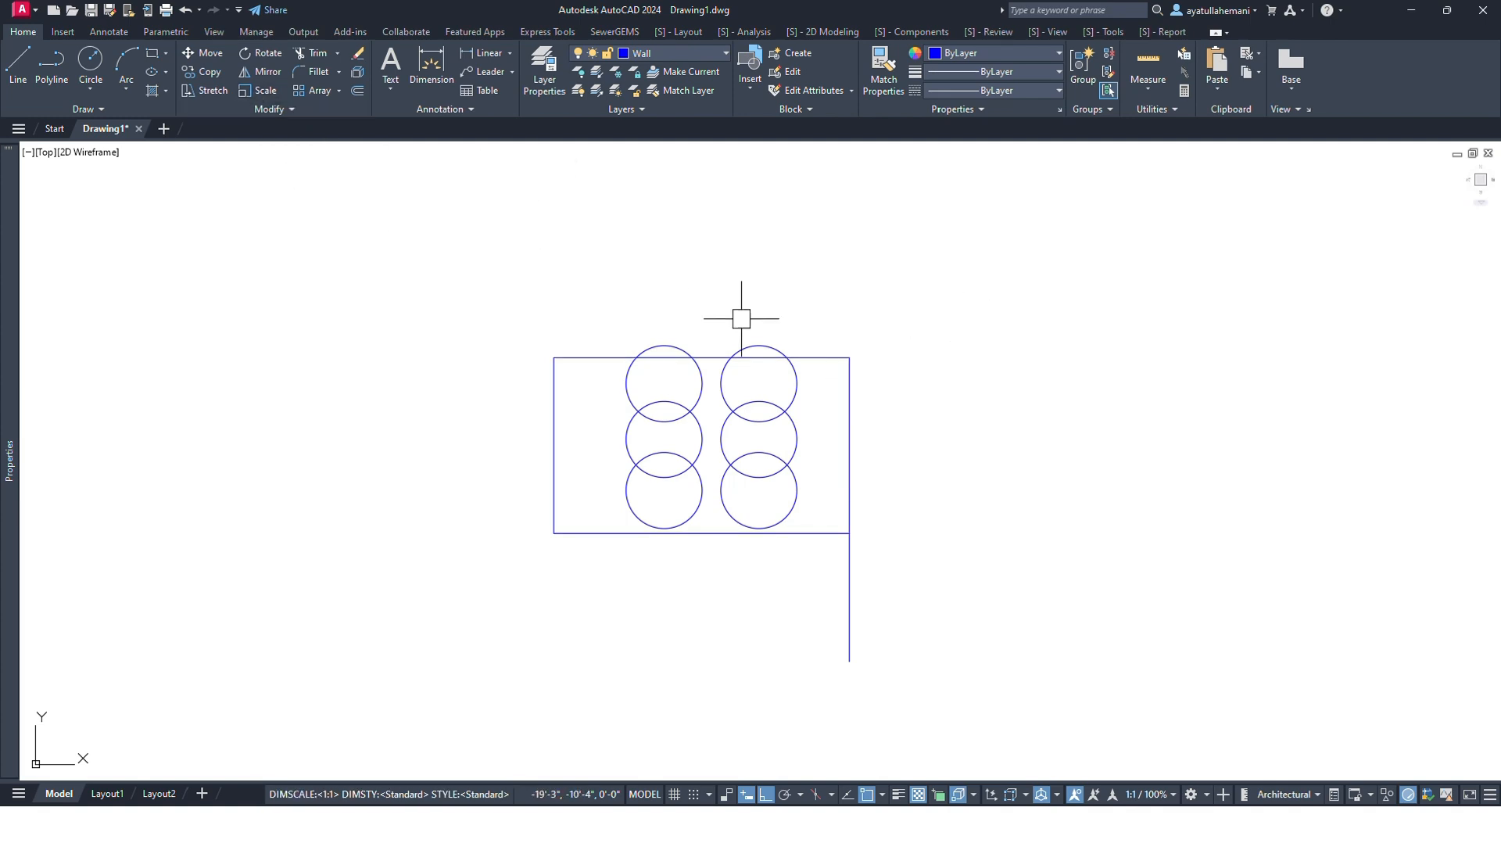
click(993, 313)
click(516, 602)
key(Escape)
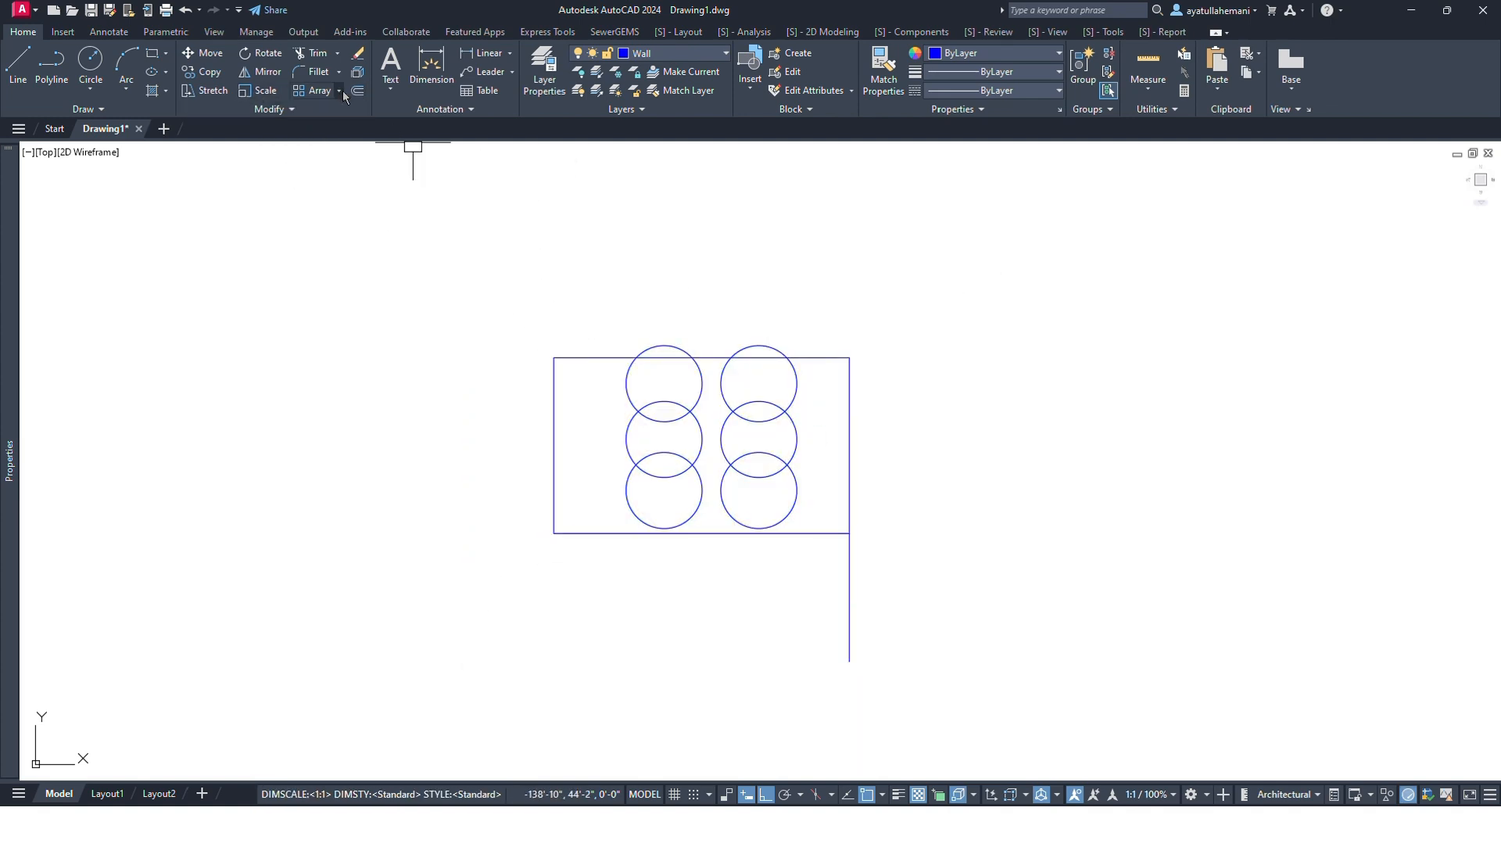
Create a rectangular array of the rectangle, circles and lines with 4 columns and 3 rows.
text(AR)
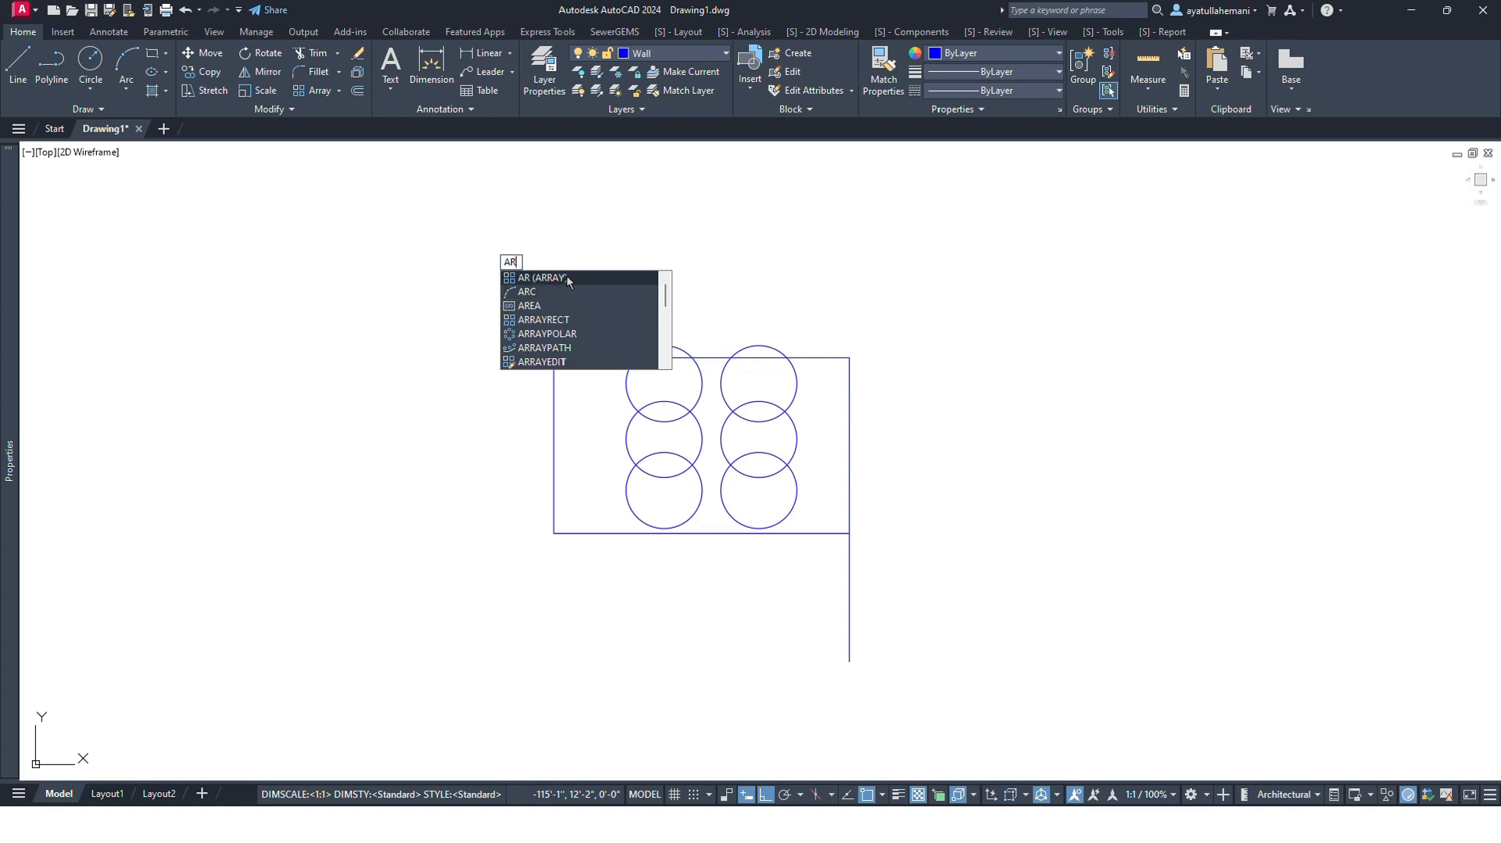
click(566, 279)
click(922, 318)
click(496, 613)
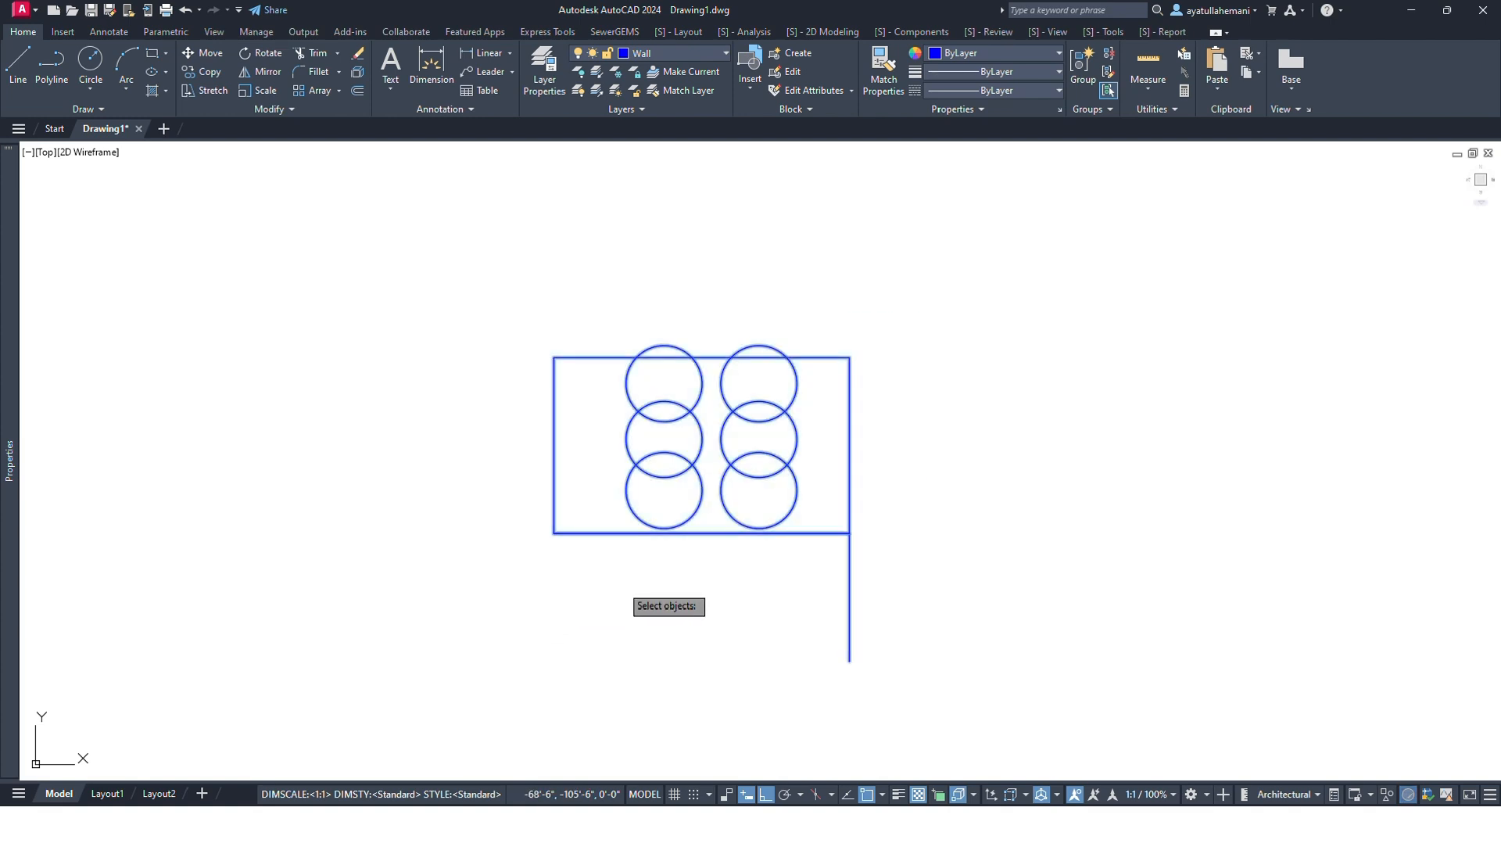
key(Return)
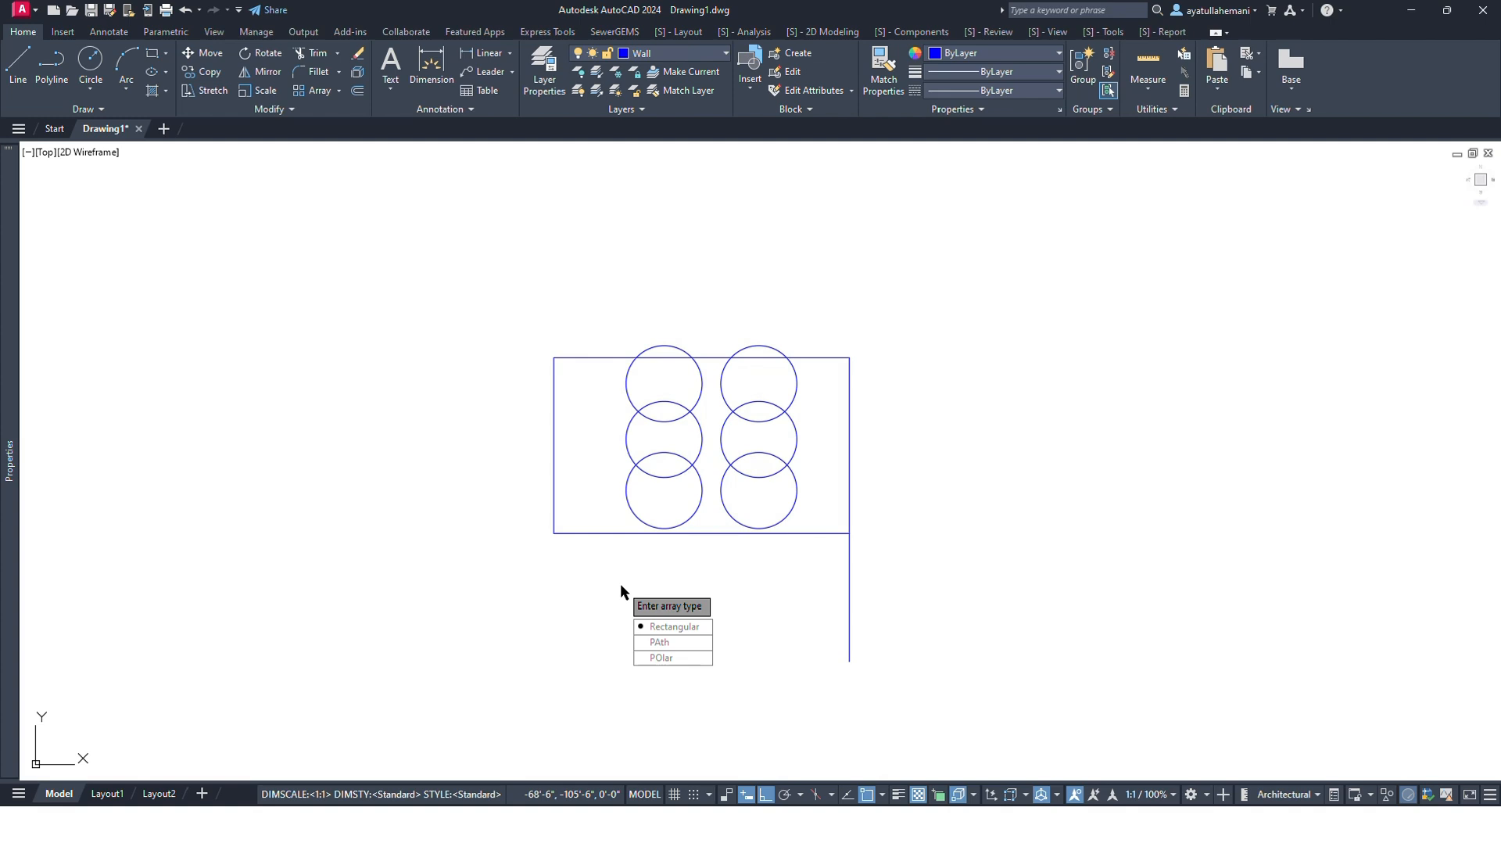
click(684, 635)
scroll(893, 531, down, 8)
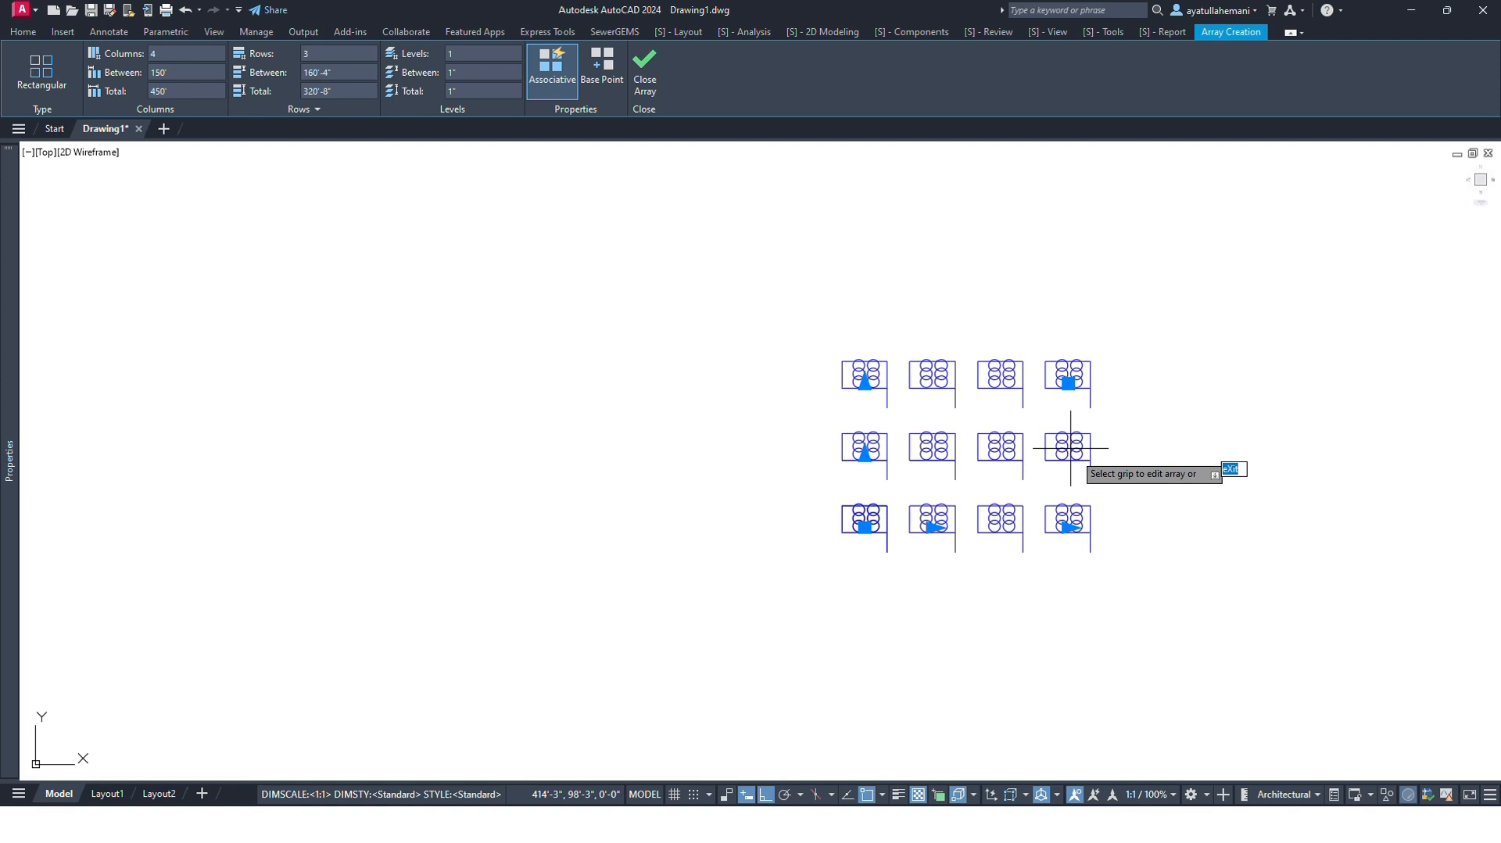
key(Return)
Select the rectangular array and set it to 2 rows and 2 columns.
scroll(993, 446, up, 2)
middle_drag(993, 446, 916, 445)
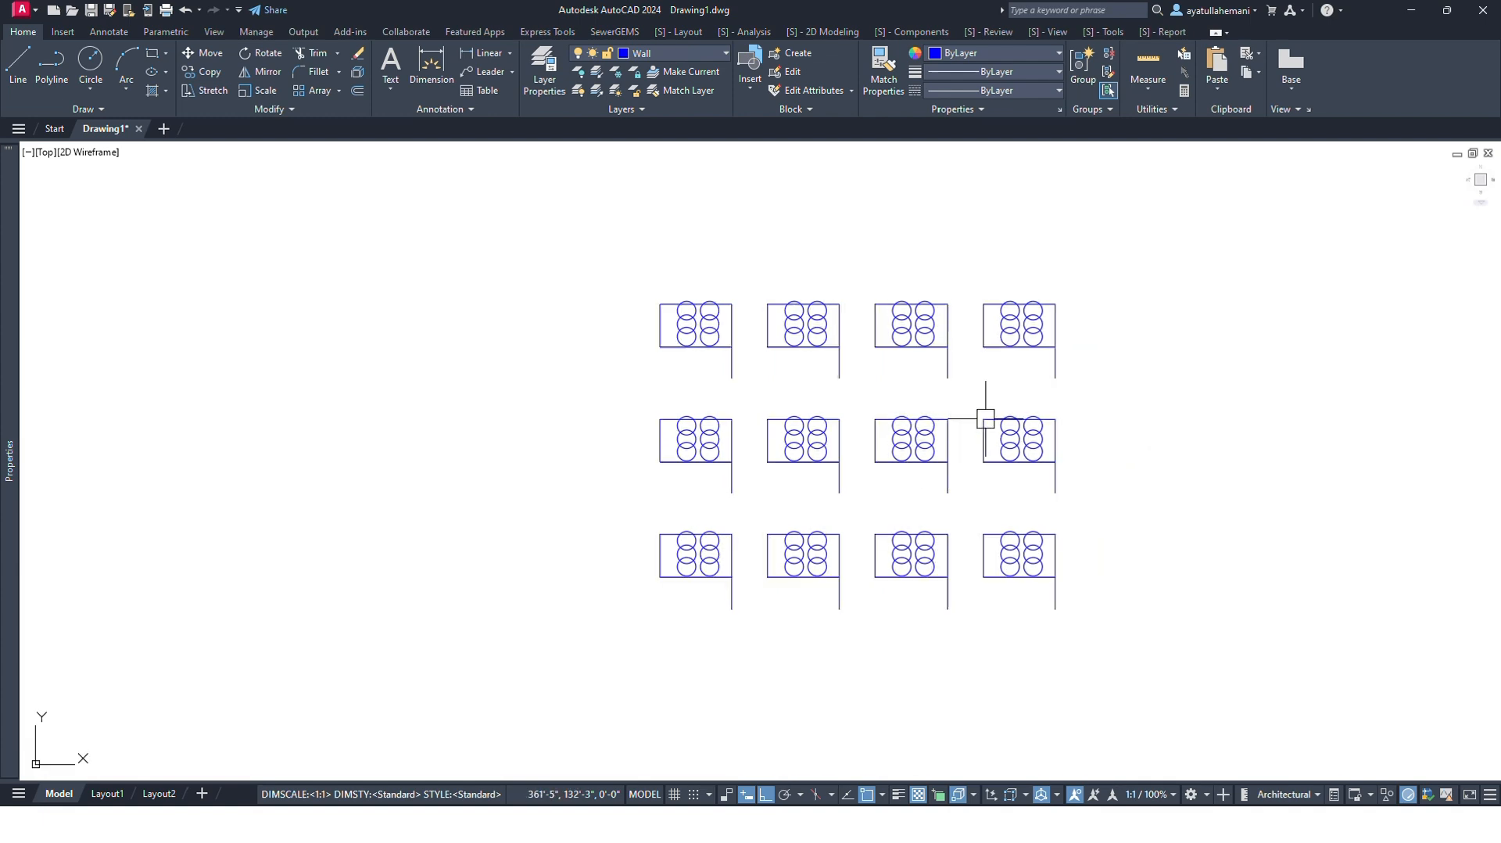
click(866, 436)
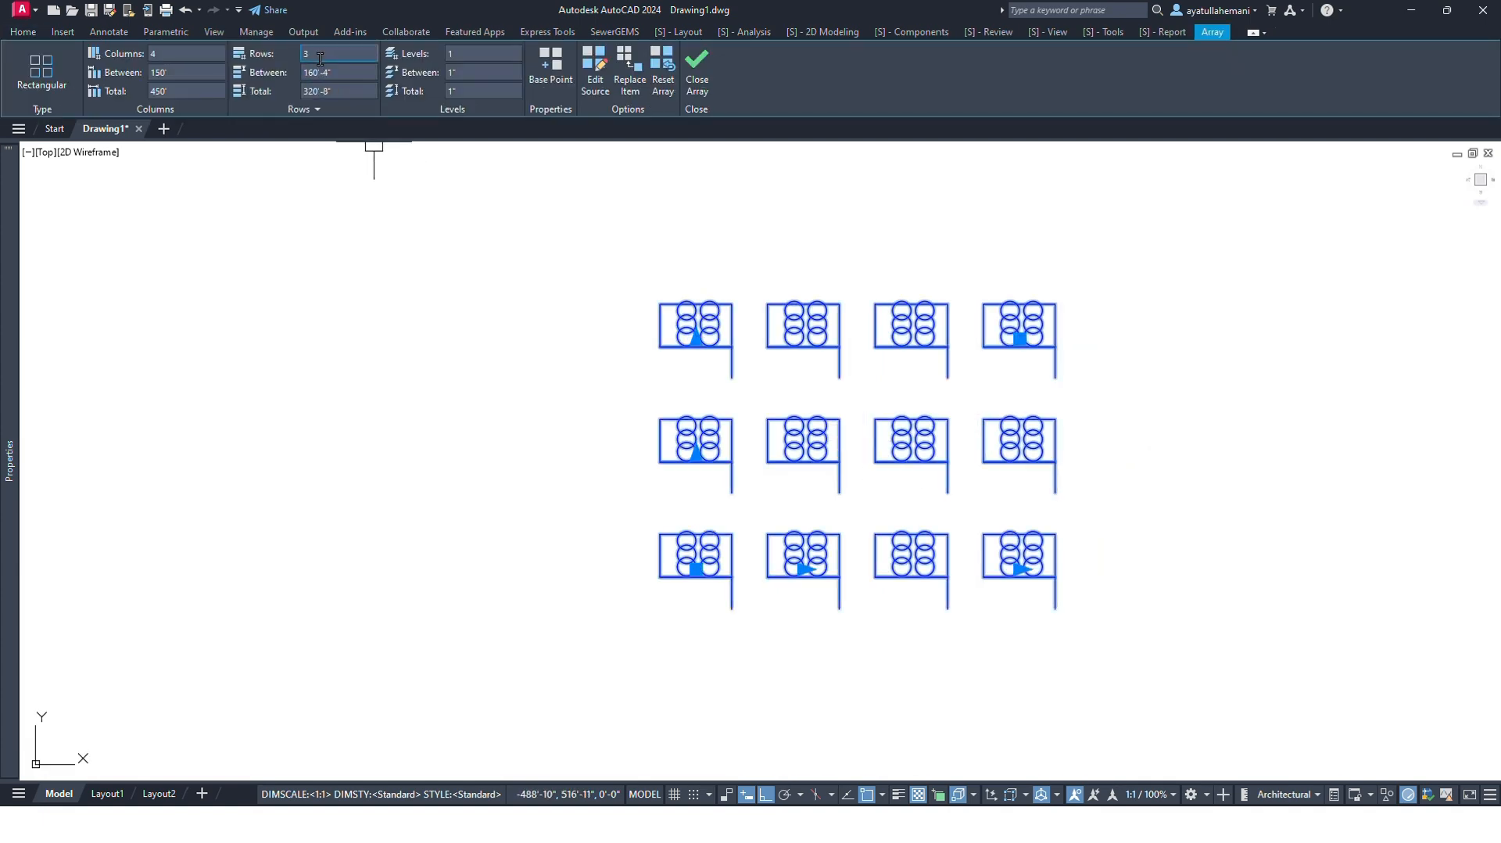
click(151, 54)
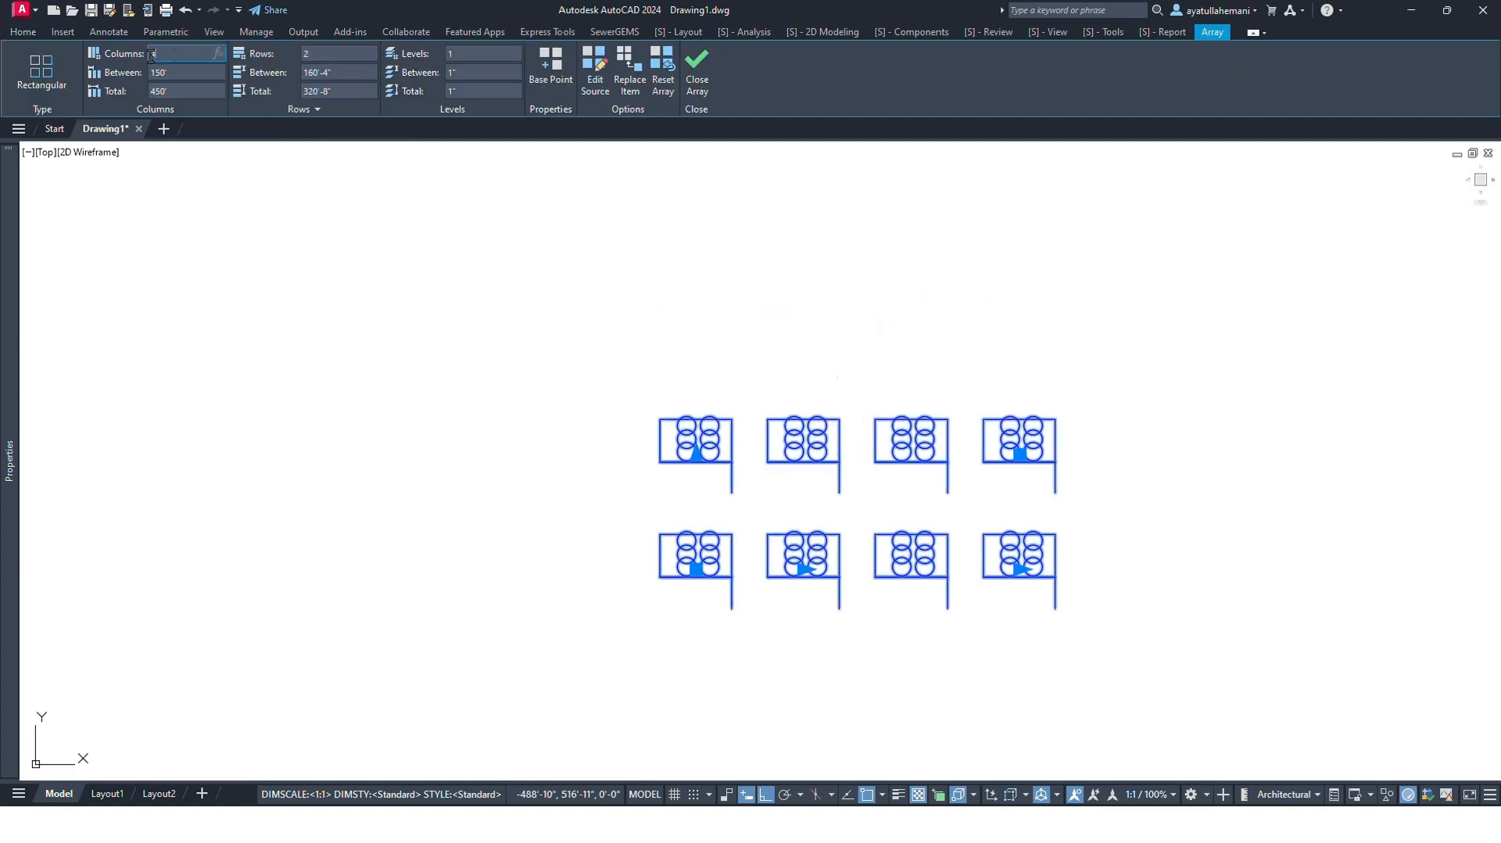
Set the array to 5 rows and 5 columns.
click(337, 54)
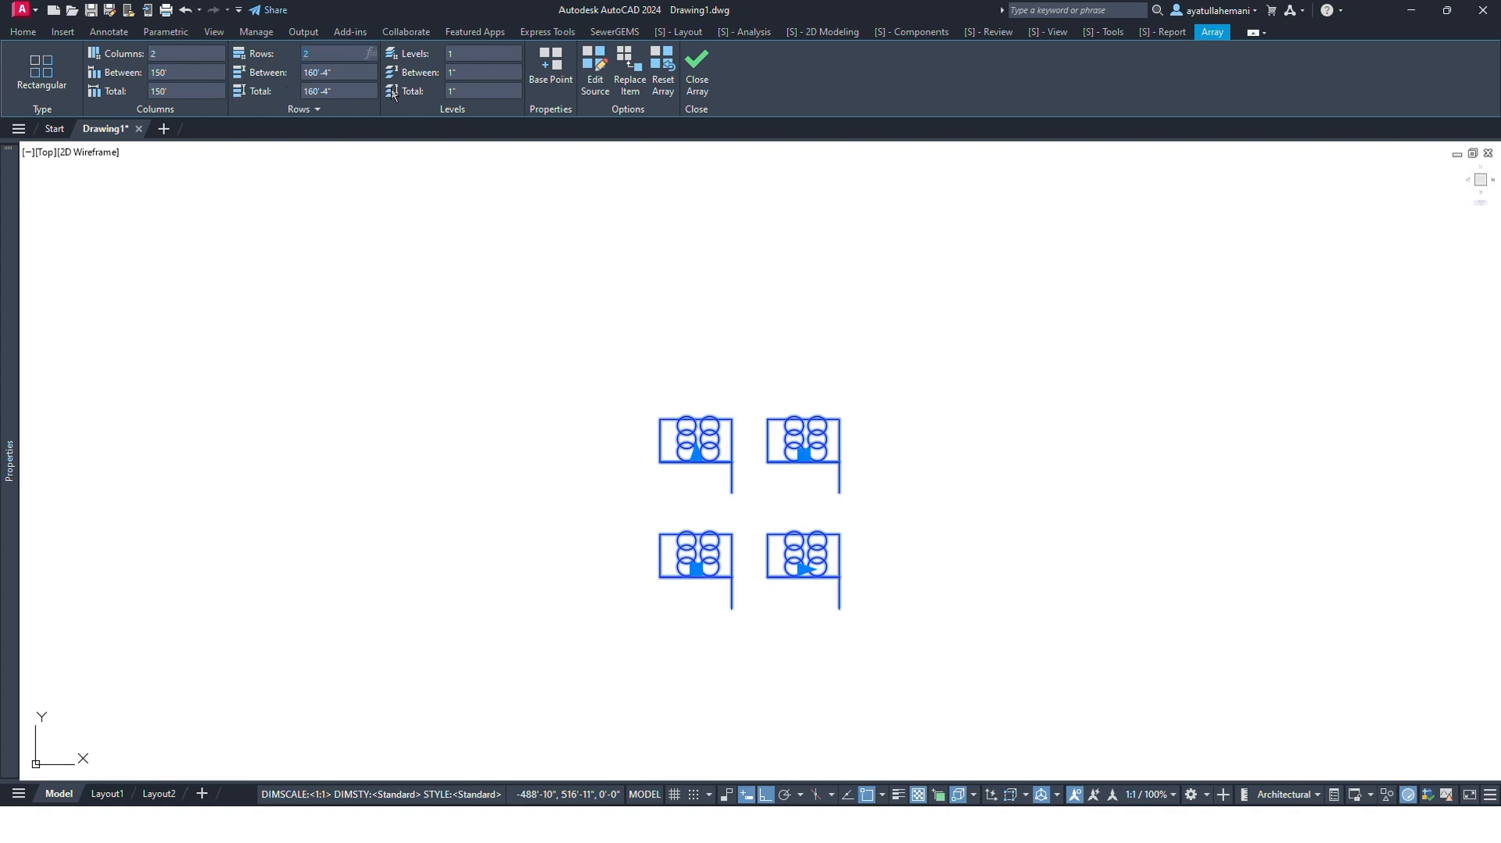
text(5)
click(165, 52)
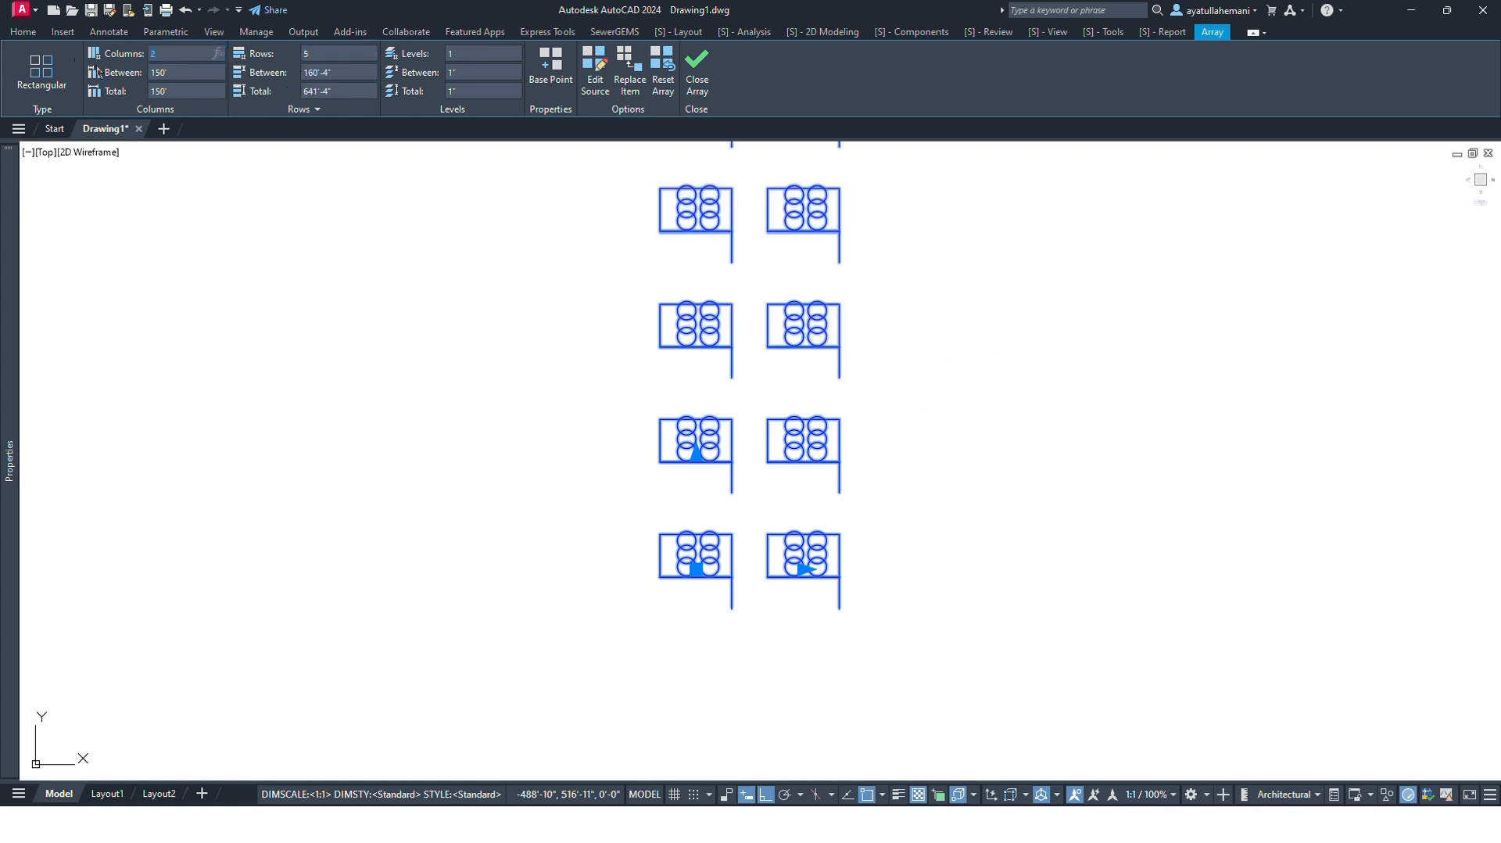
Set the array's column spacing and row spacing to 100' each and finish editing it.
click(193, 72)
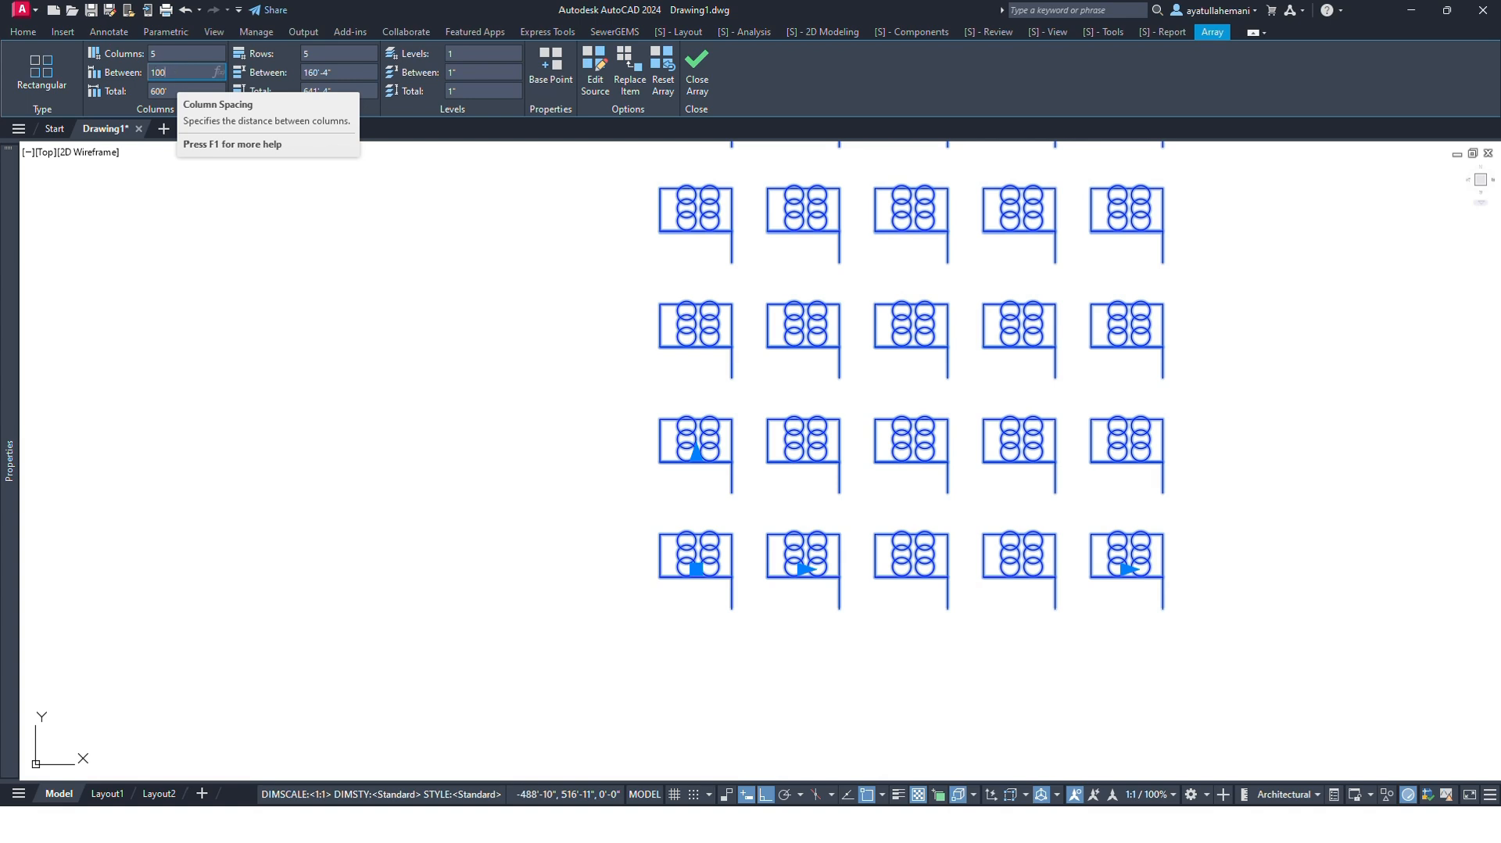
text(100)
key(Return)
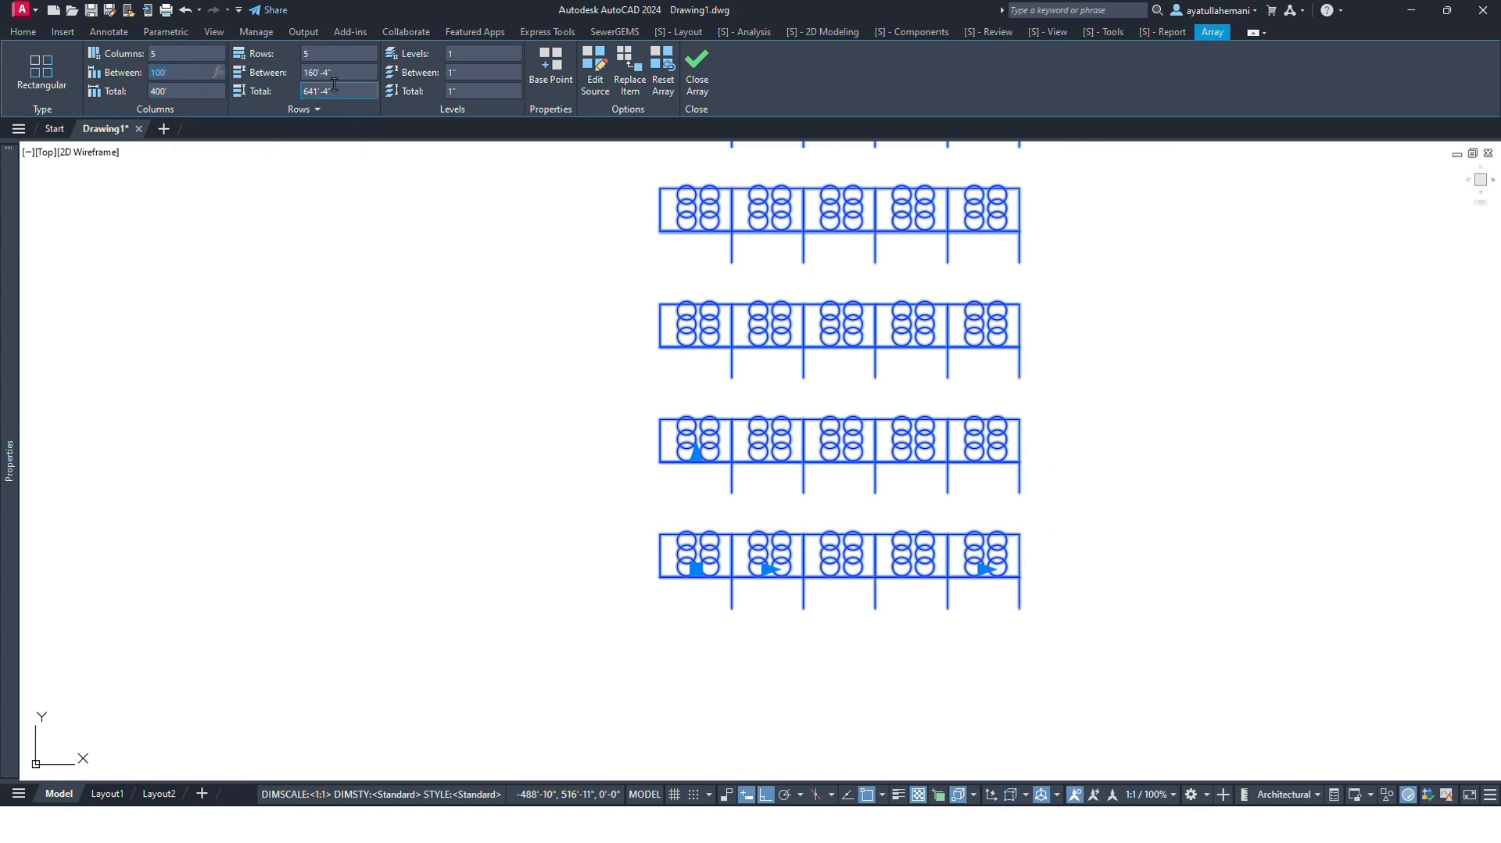
text(100)
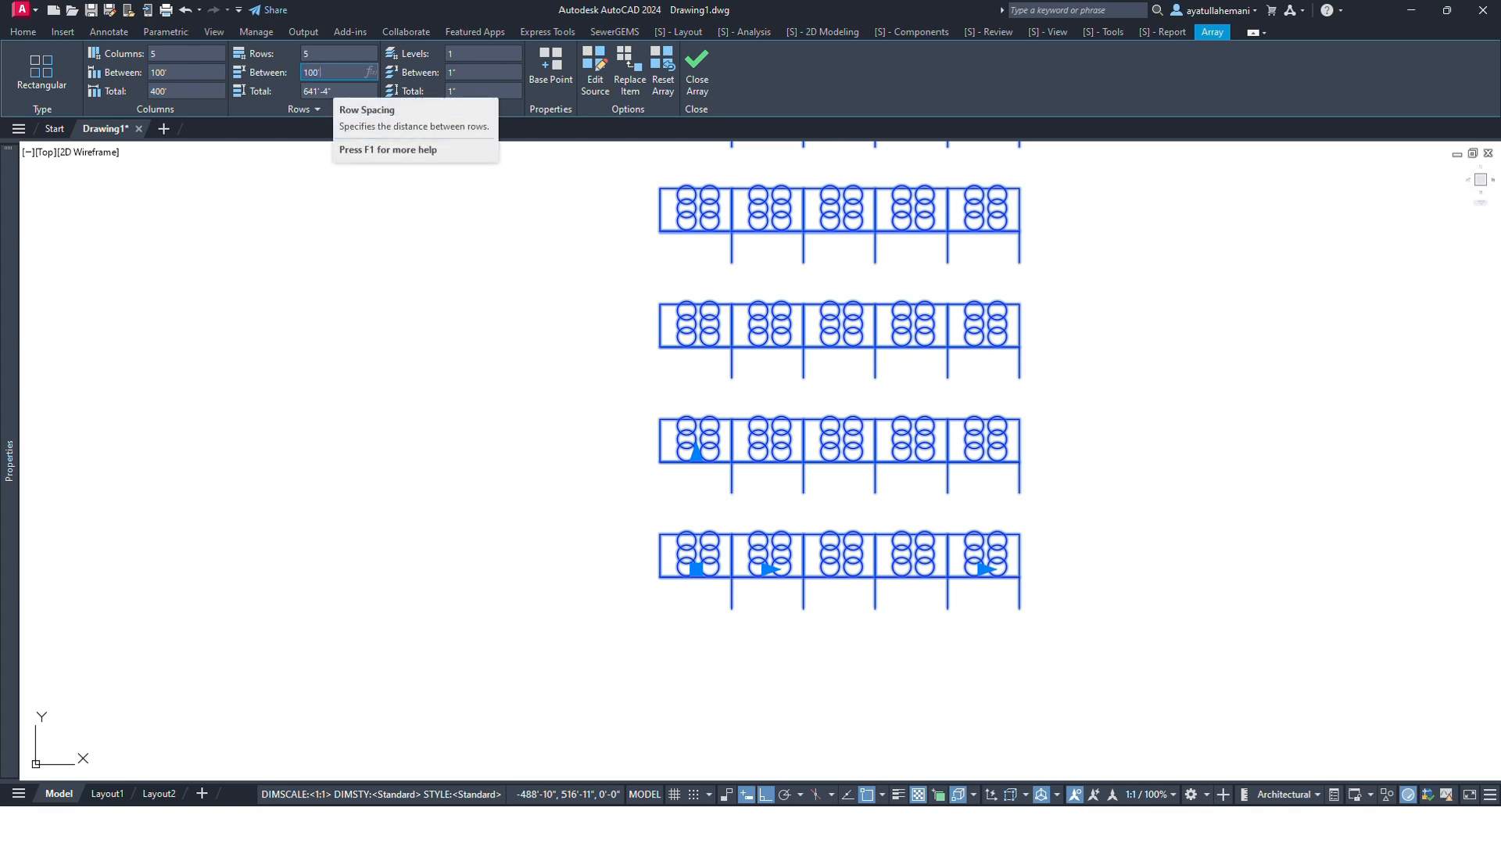
key(Return)
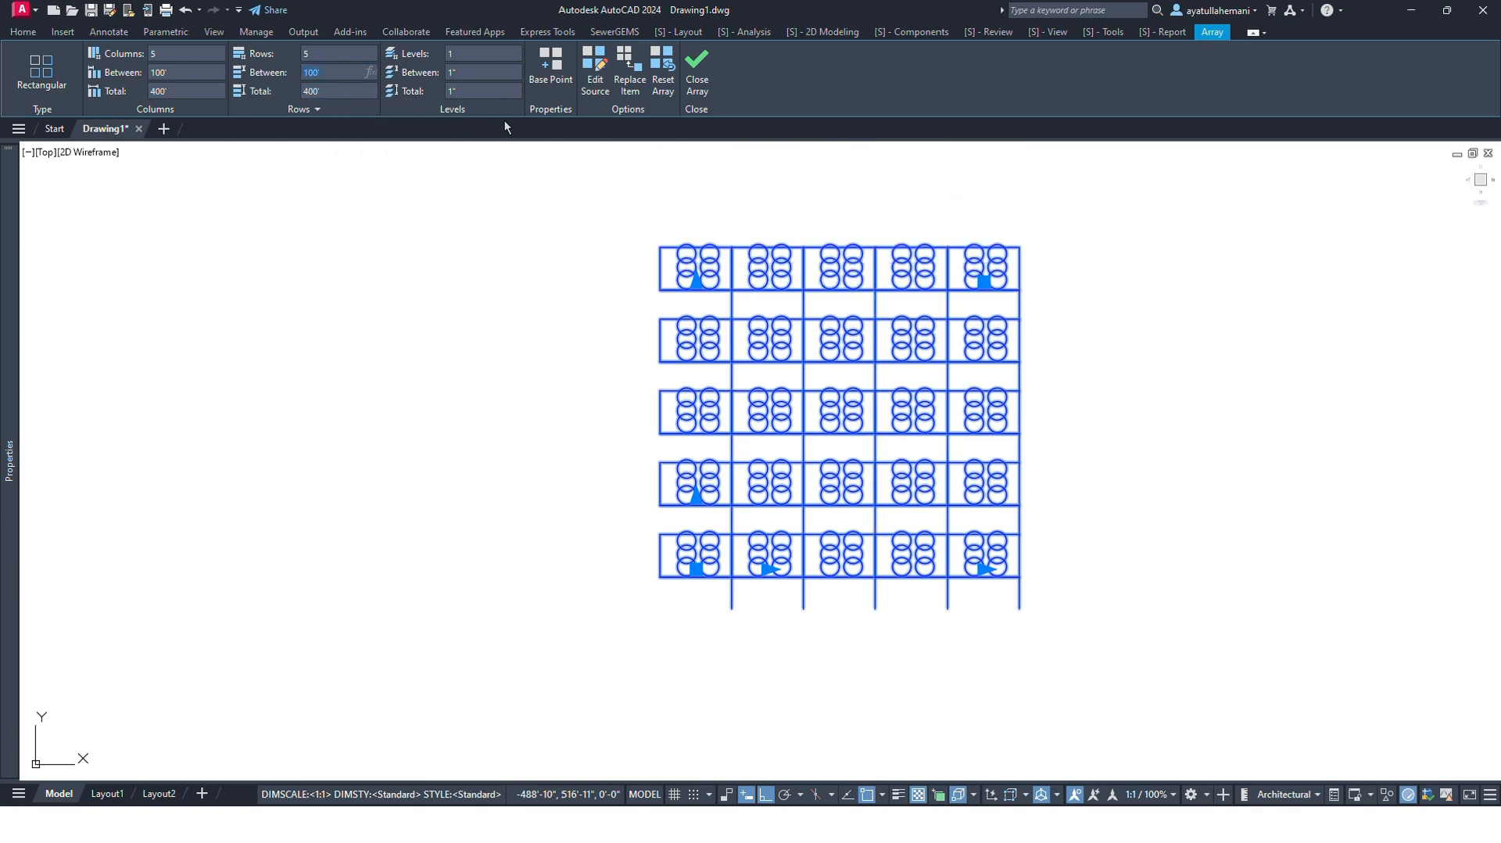
middle_drag(1119, 373, 1032, 348)
key(Escape)
Delete the entire 5-by-5 rectangular array from the drawing.
middle_drag(997, 299, 800, 330)
click(820, 217)
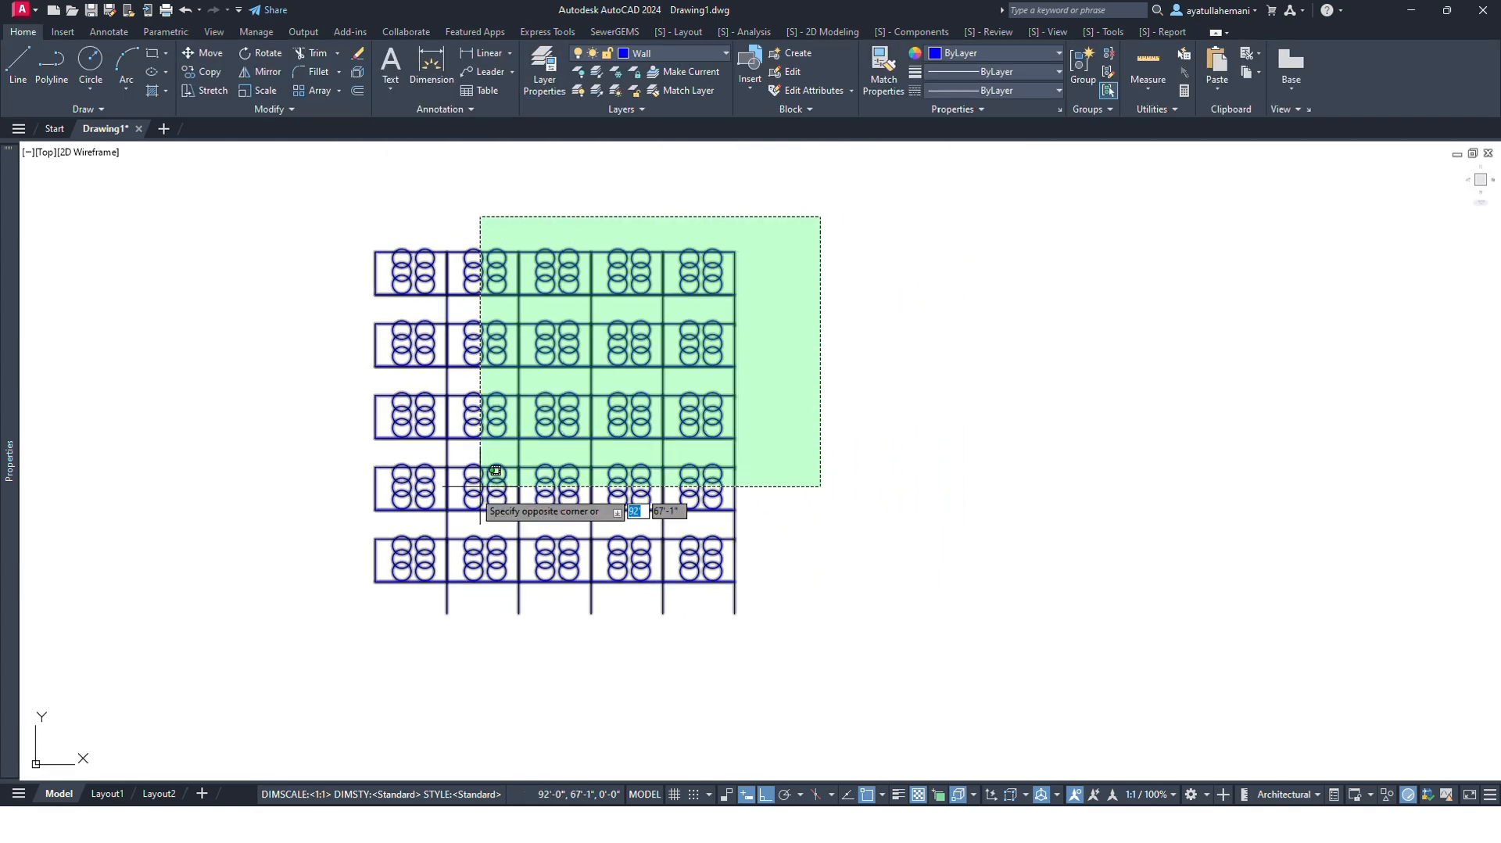
click(479, 493)
key(Delete)
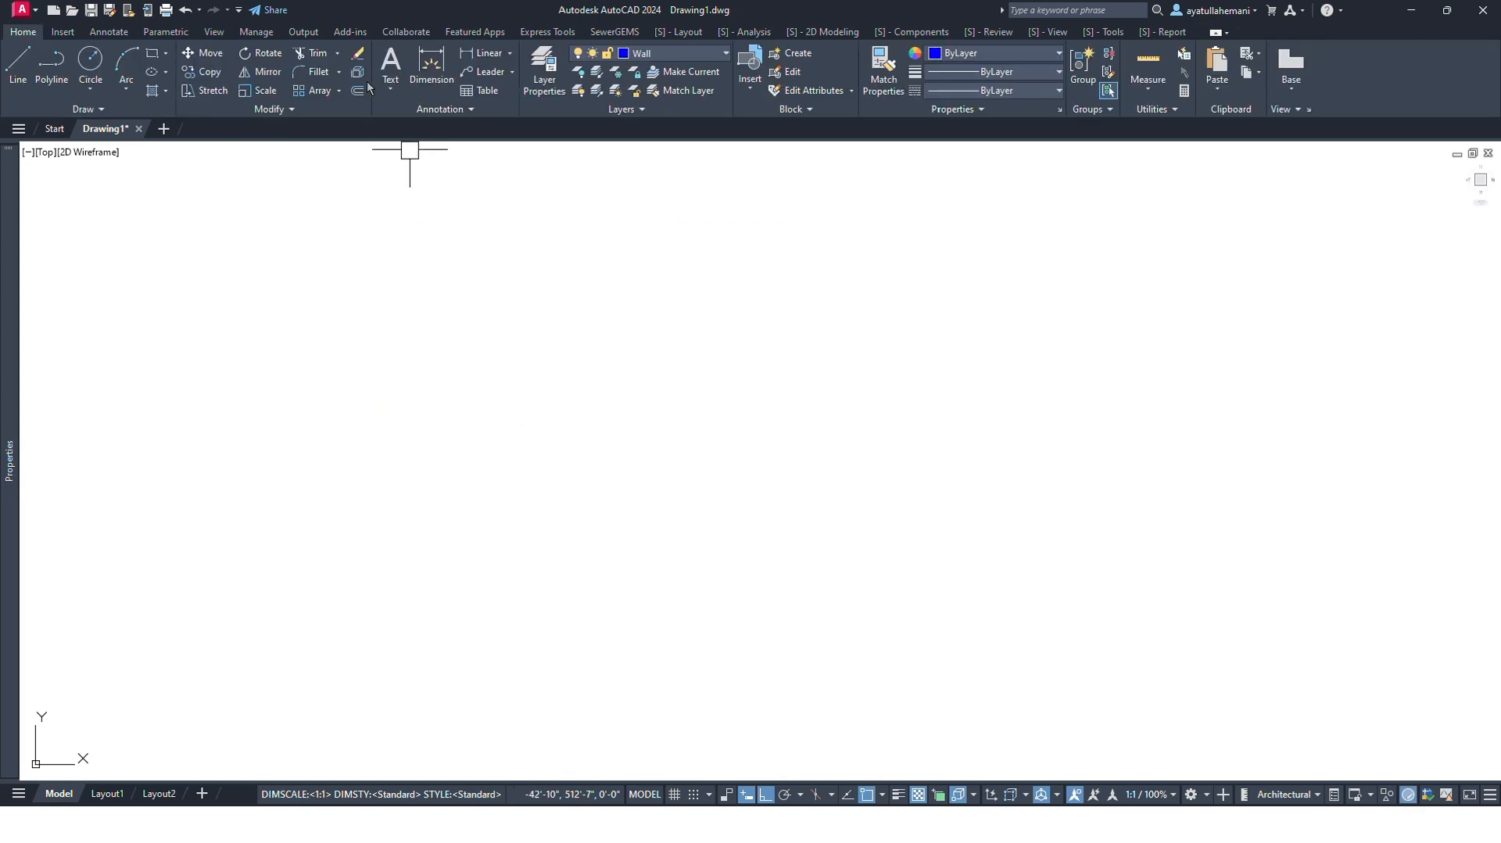
Draw a long horizontal line and a vertical line running down from its left endpoint to form a corner.
text(l)
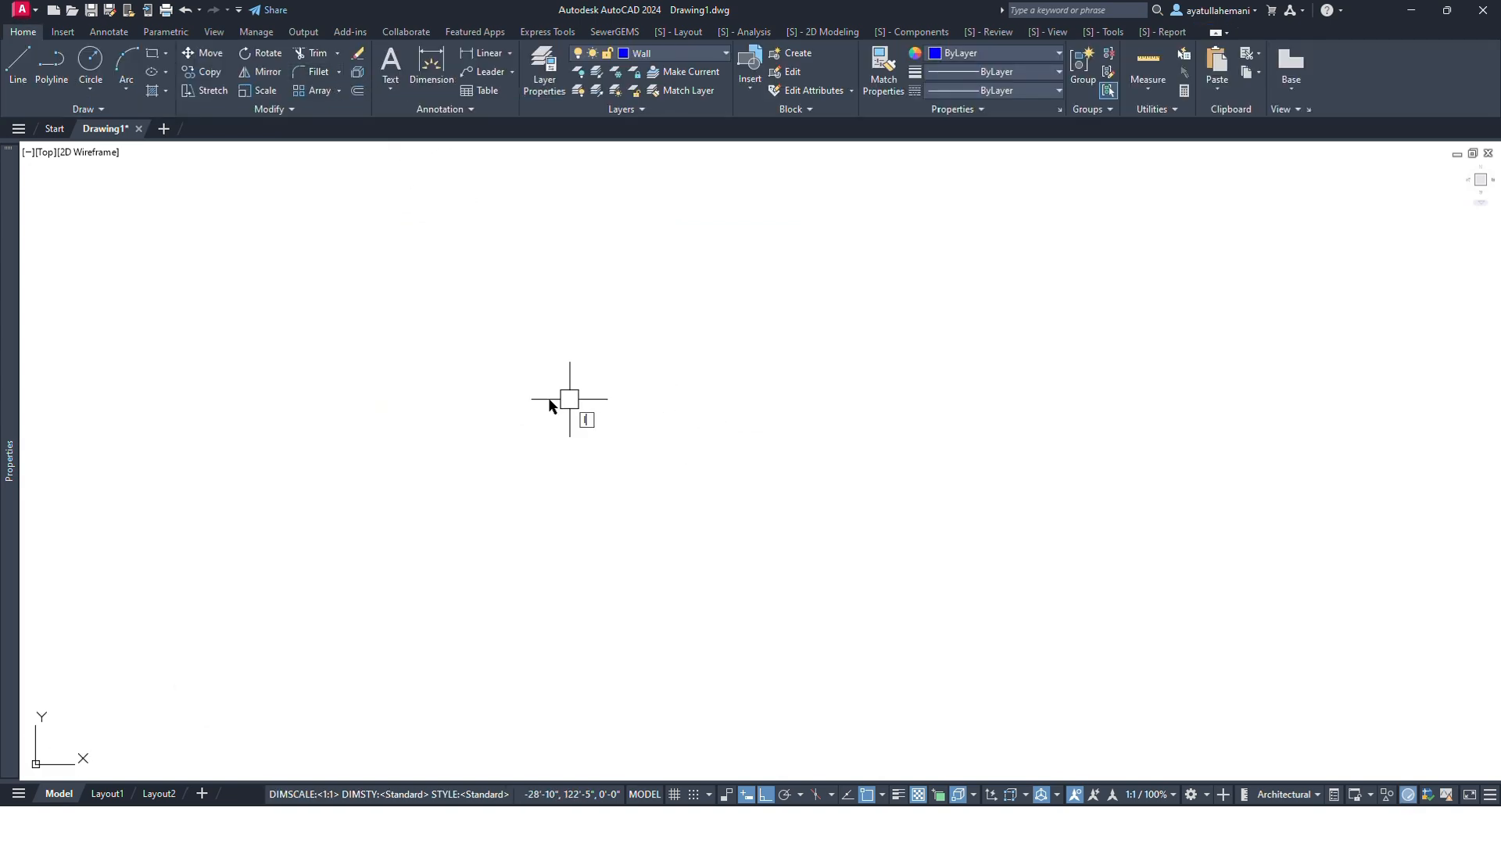
key(Return)
click(337, 331)
click(1012, 332)
key(Escape)
key(space)
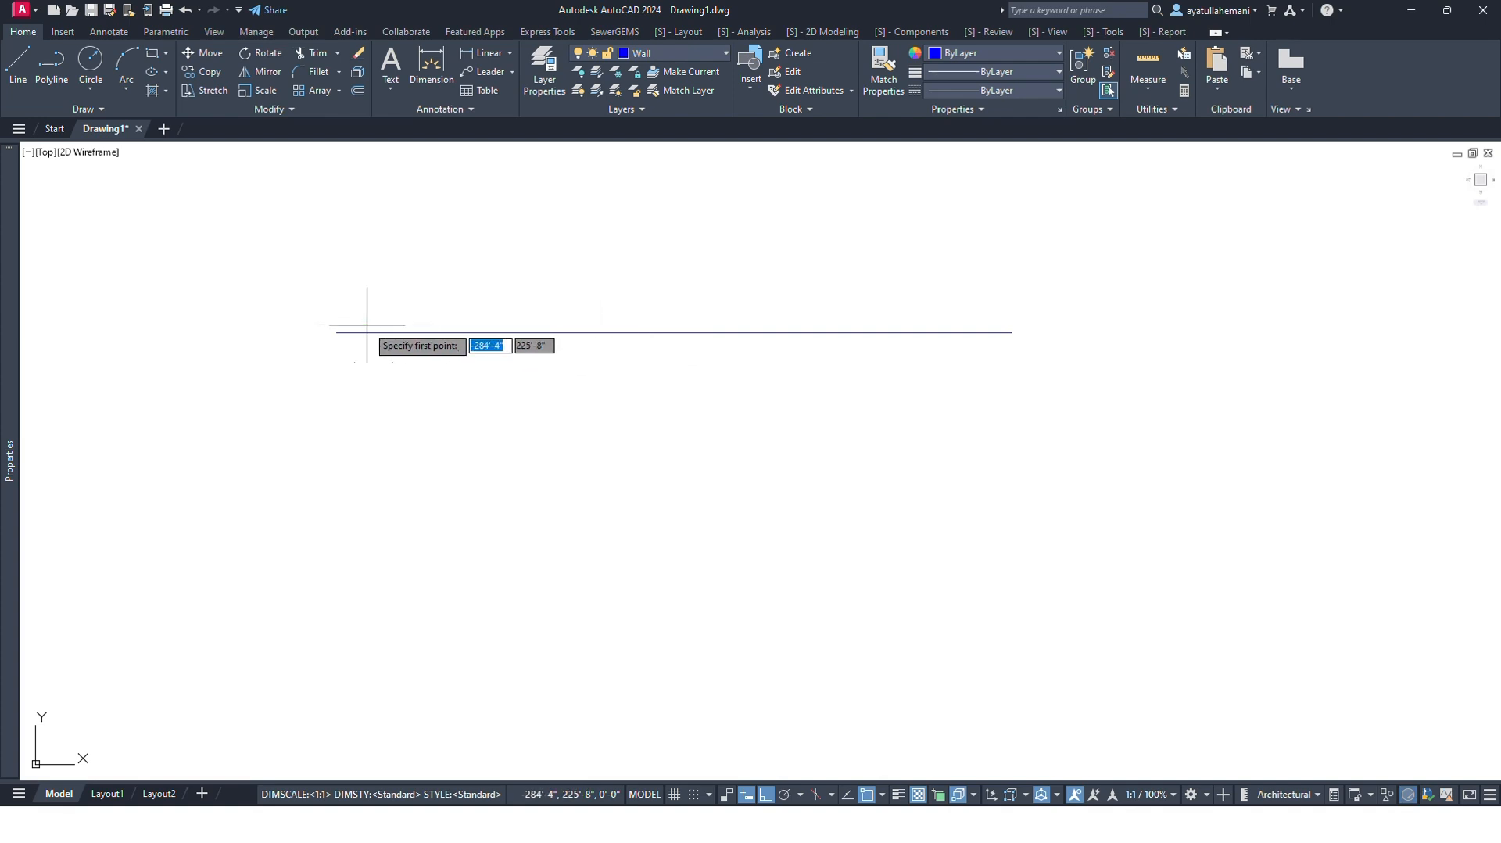
click(336, 332)
click(336, 664)
key(Escape)
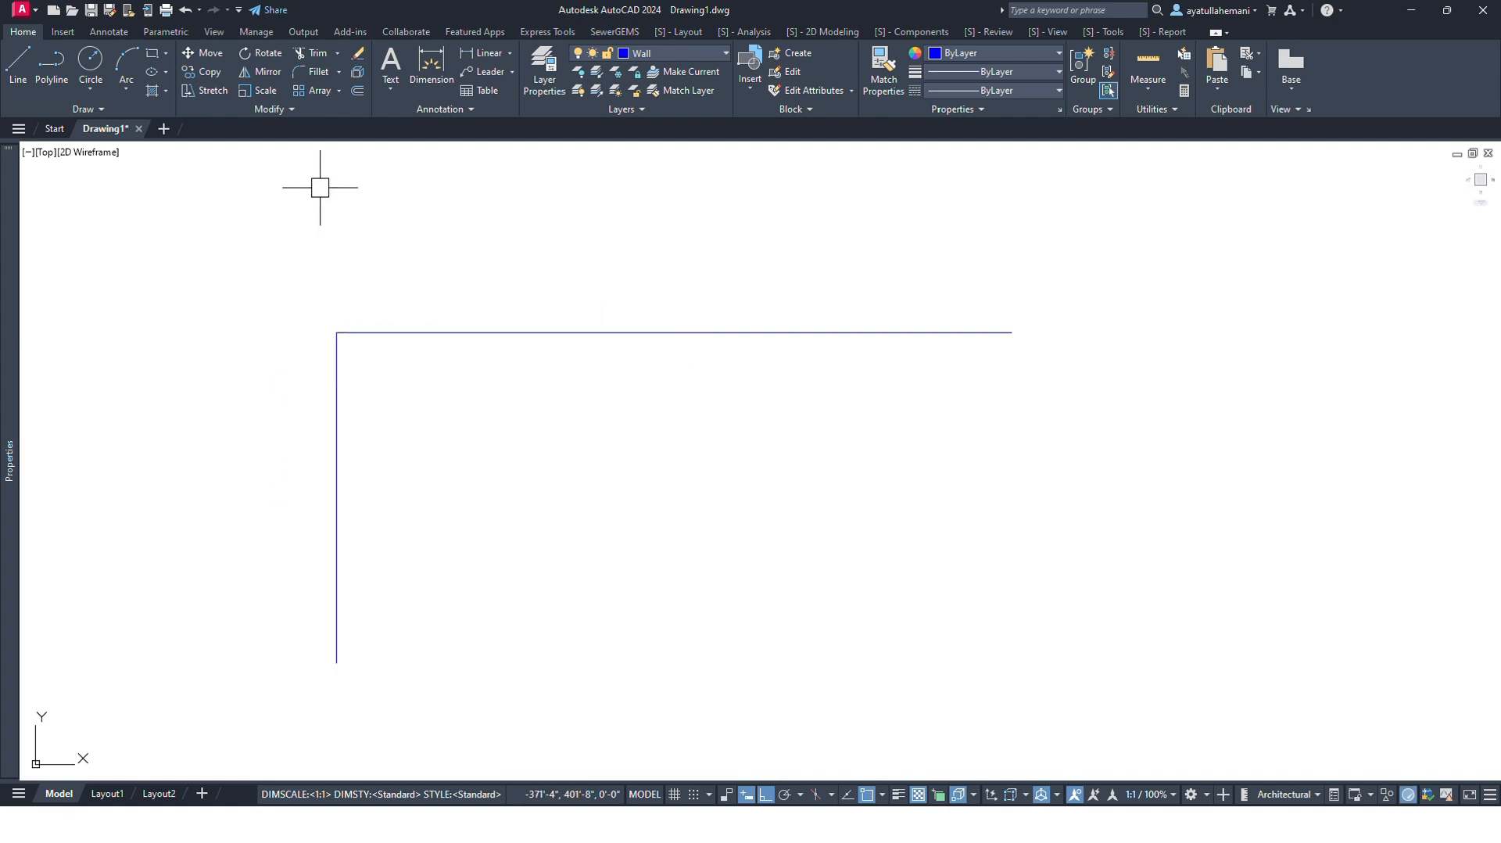
click(310, 75)
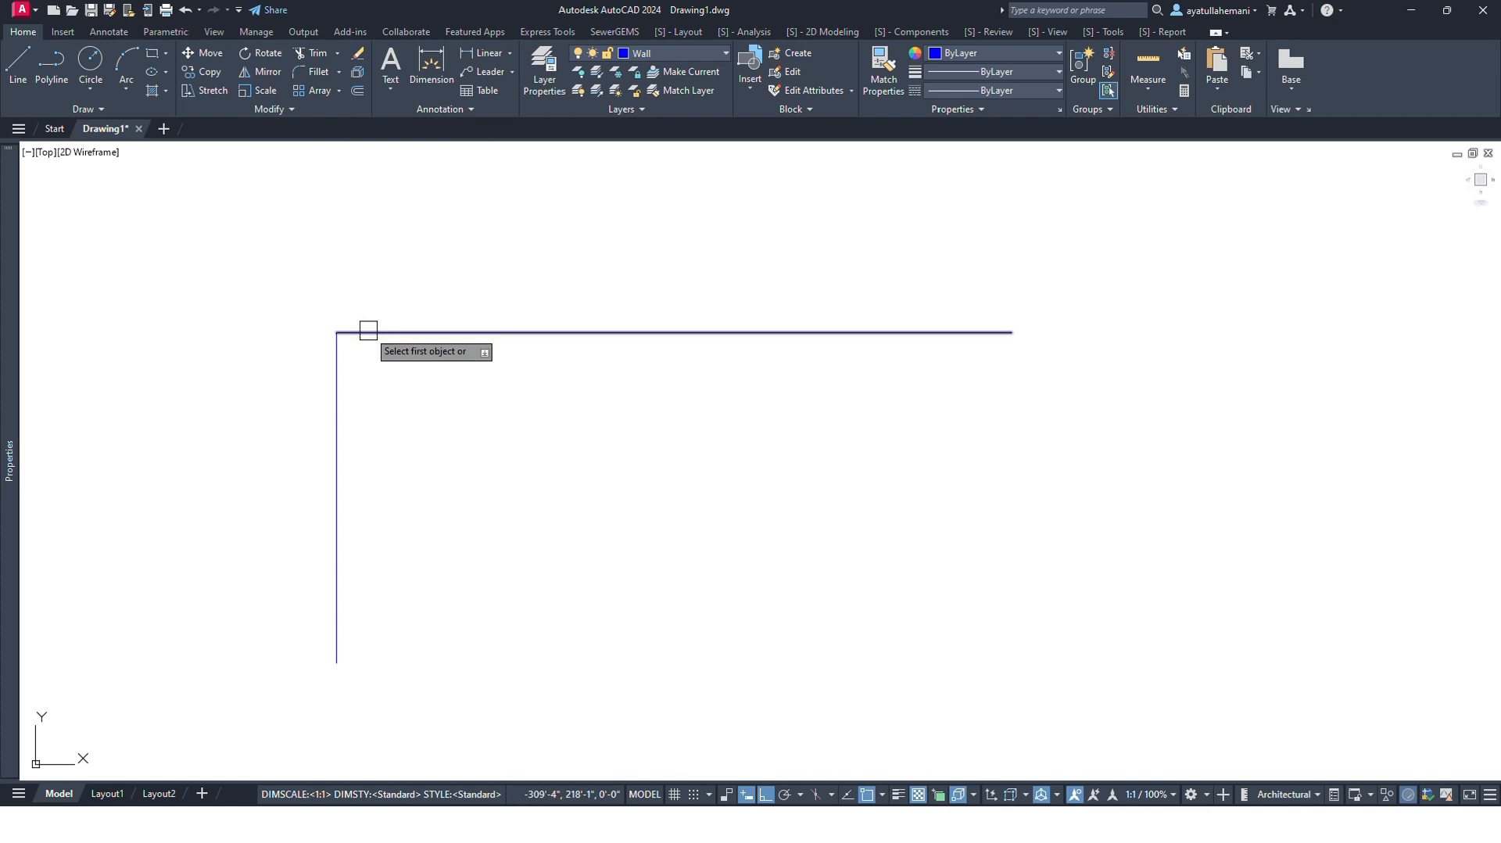
key(Down)
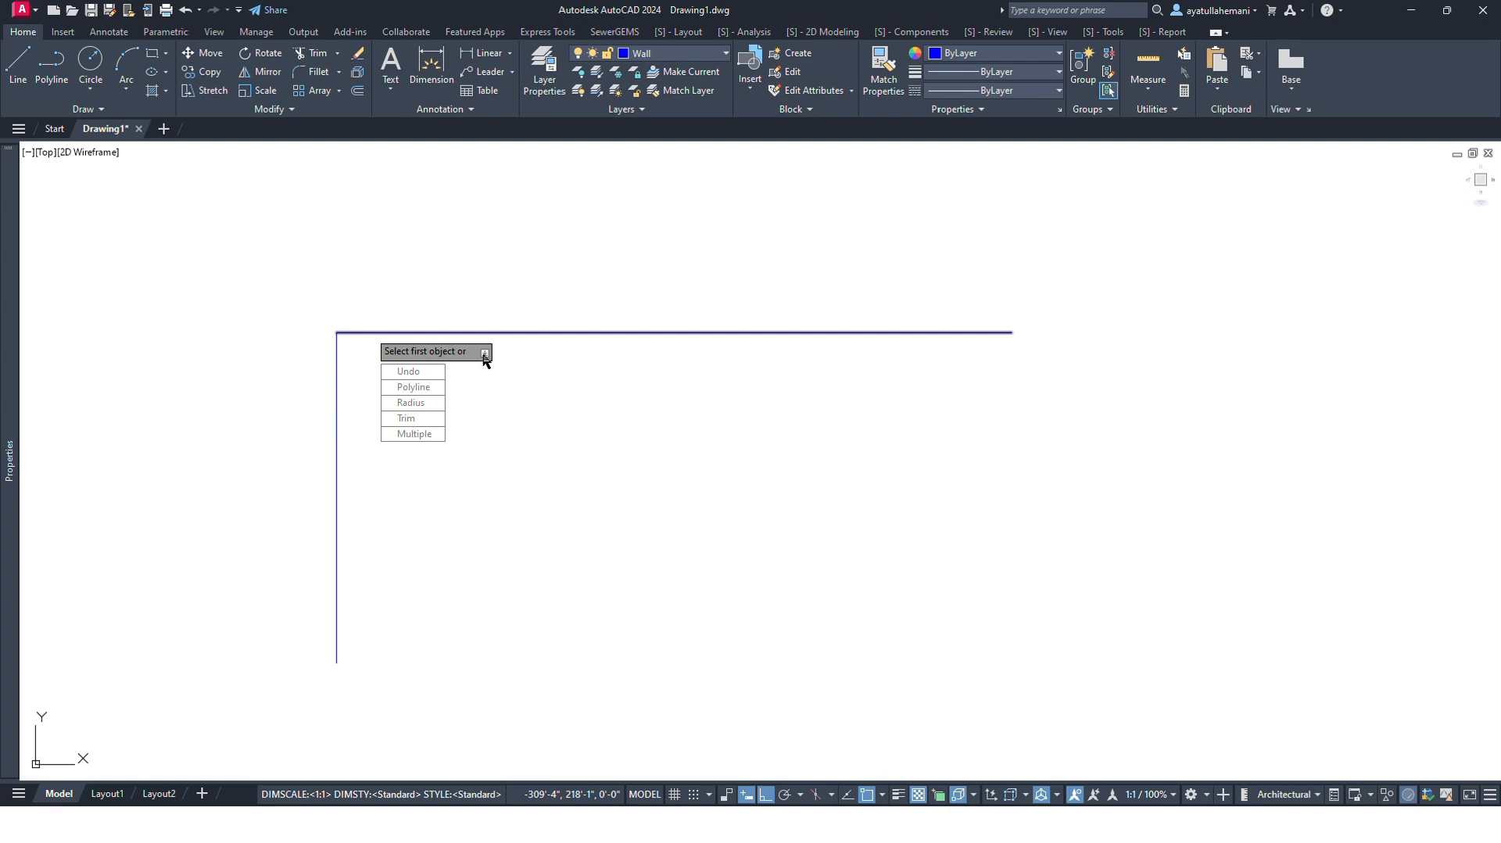
click(323, 76)
click(341, 368)
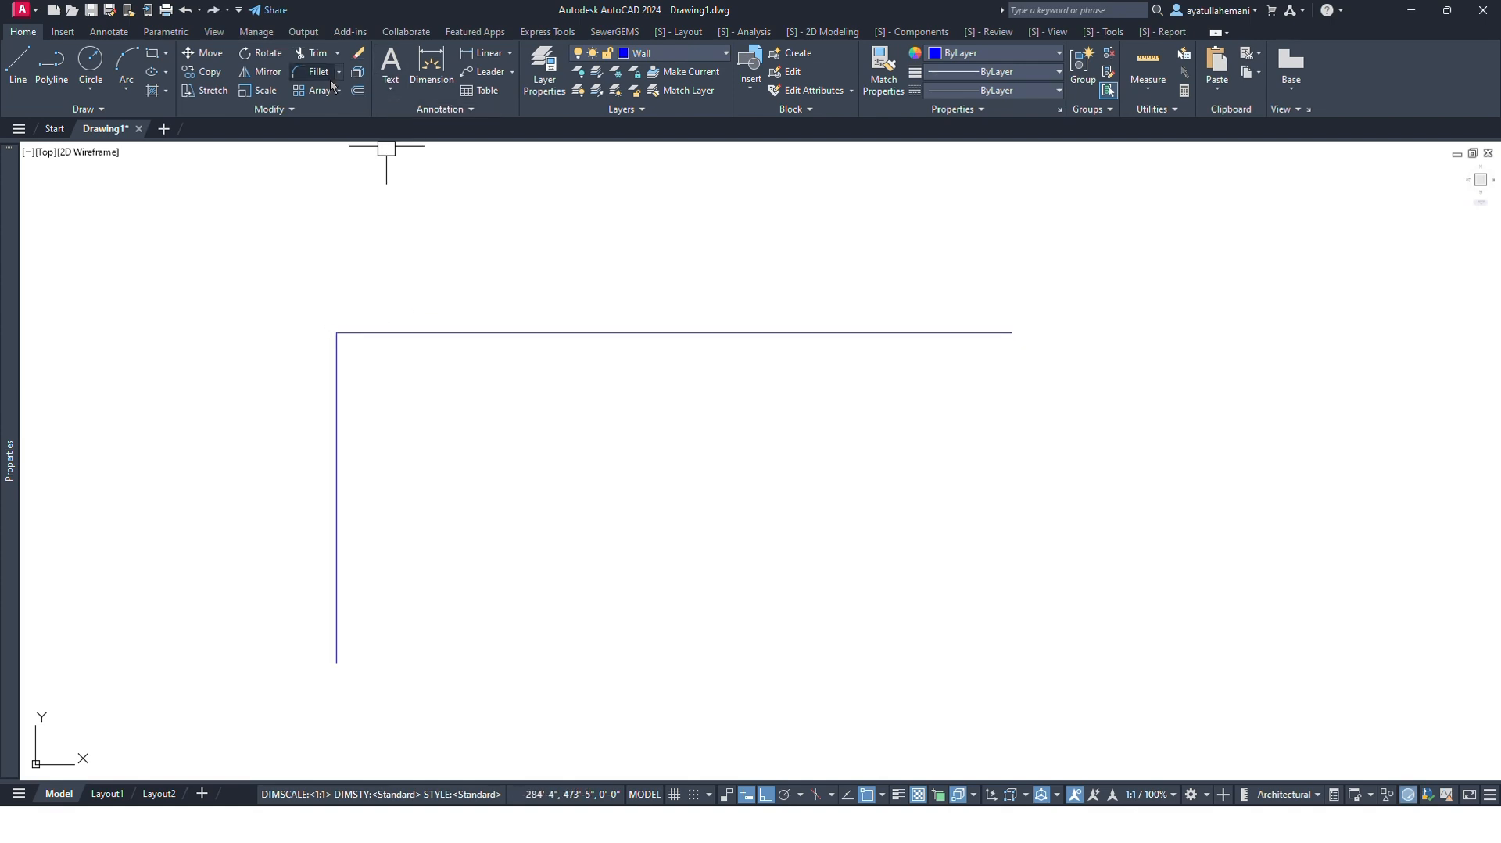
middle_drag(435, 382, 418, 380)
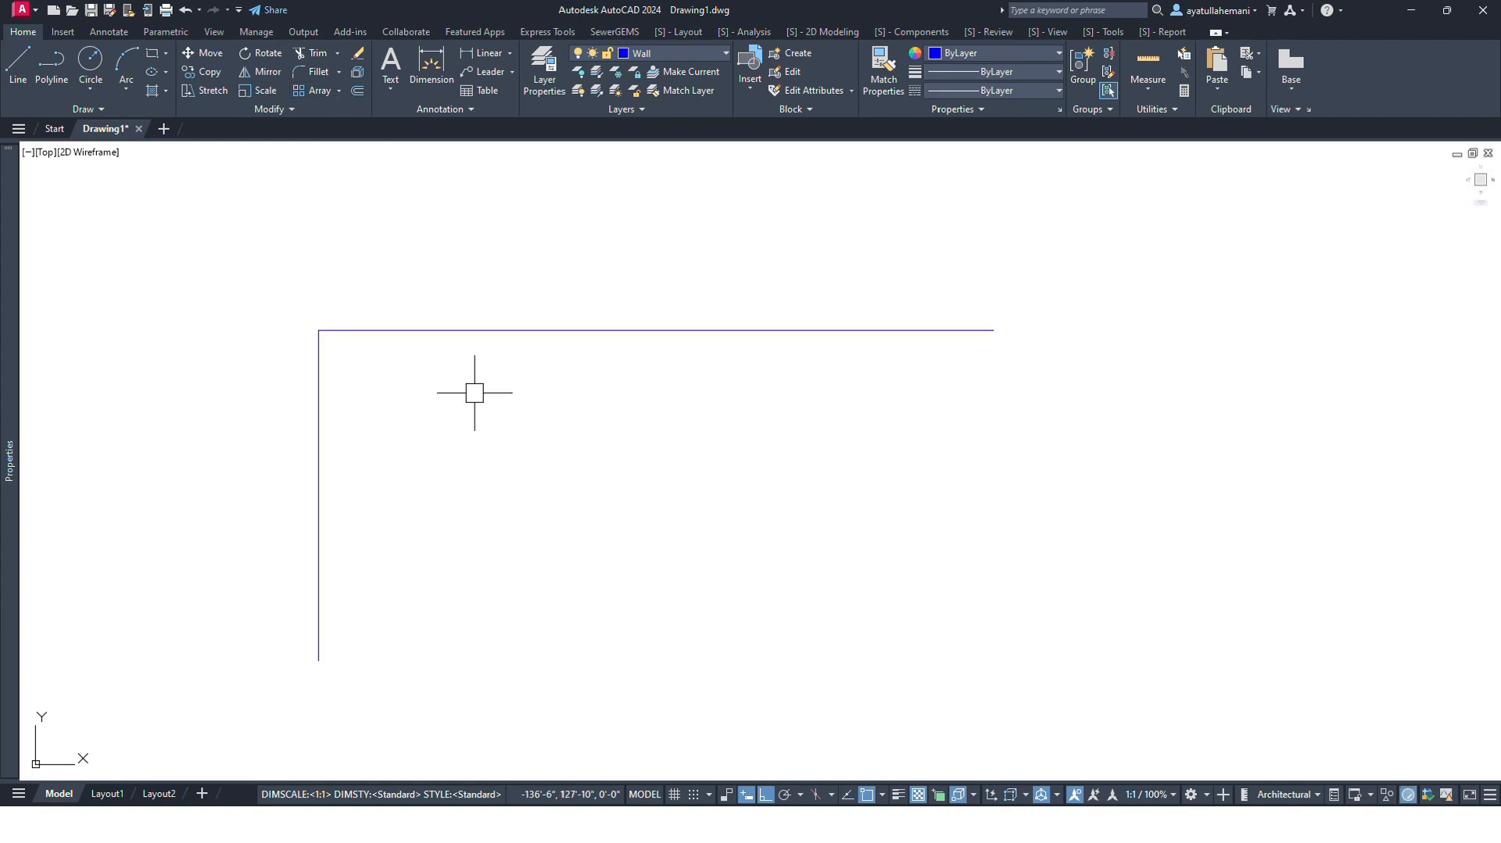
text(FI)
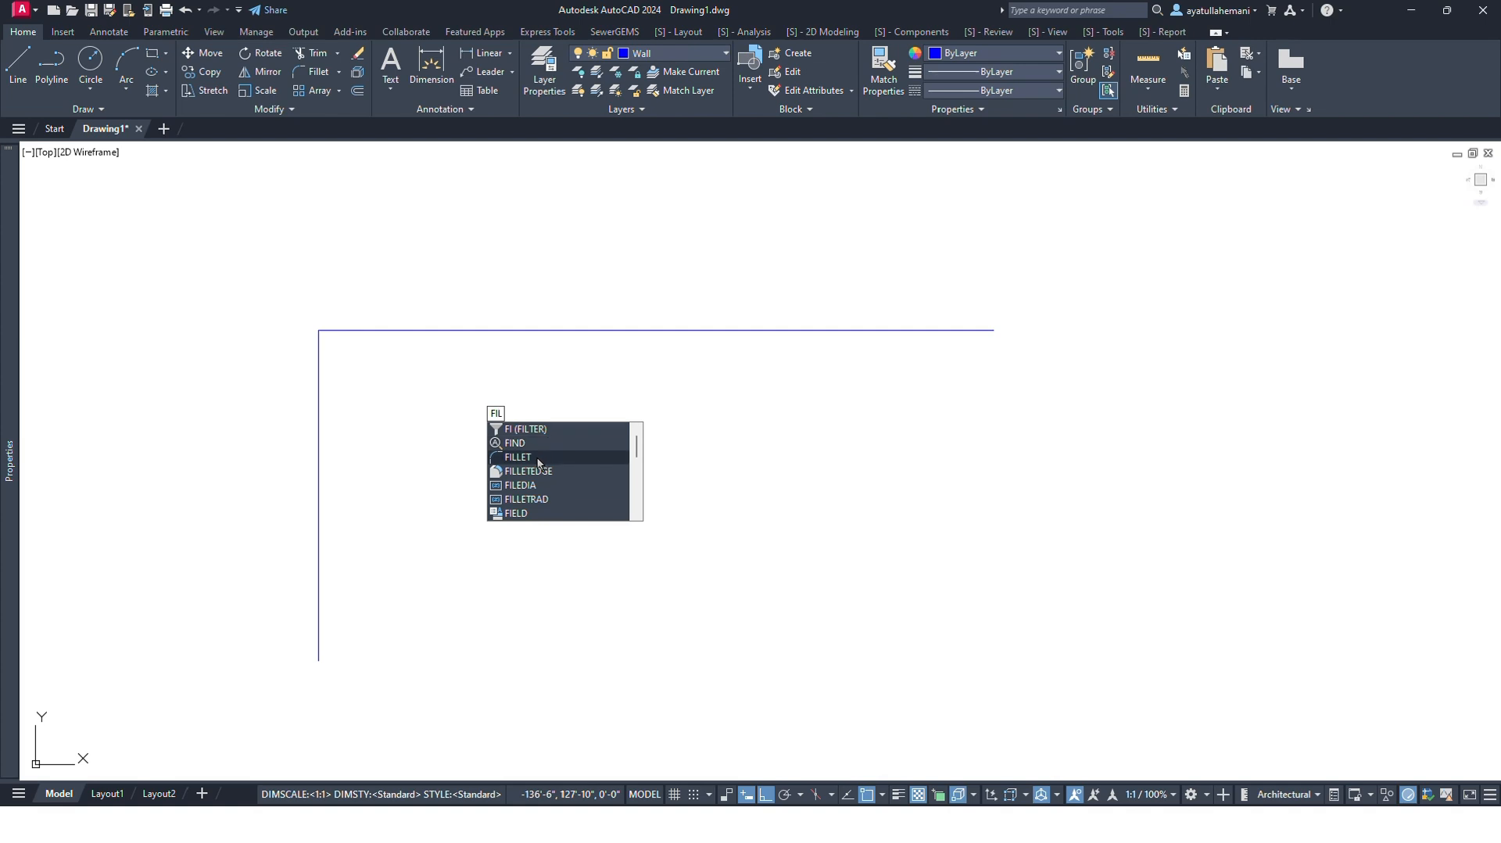
text(L)
click(538, 462)
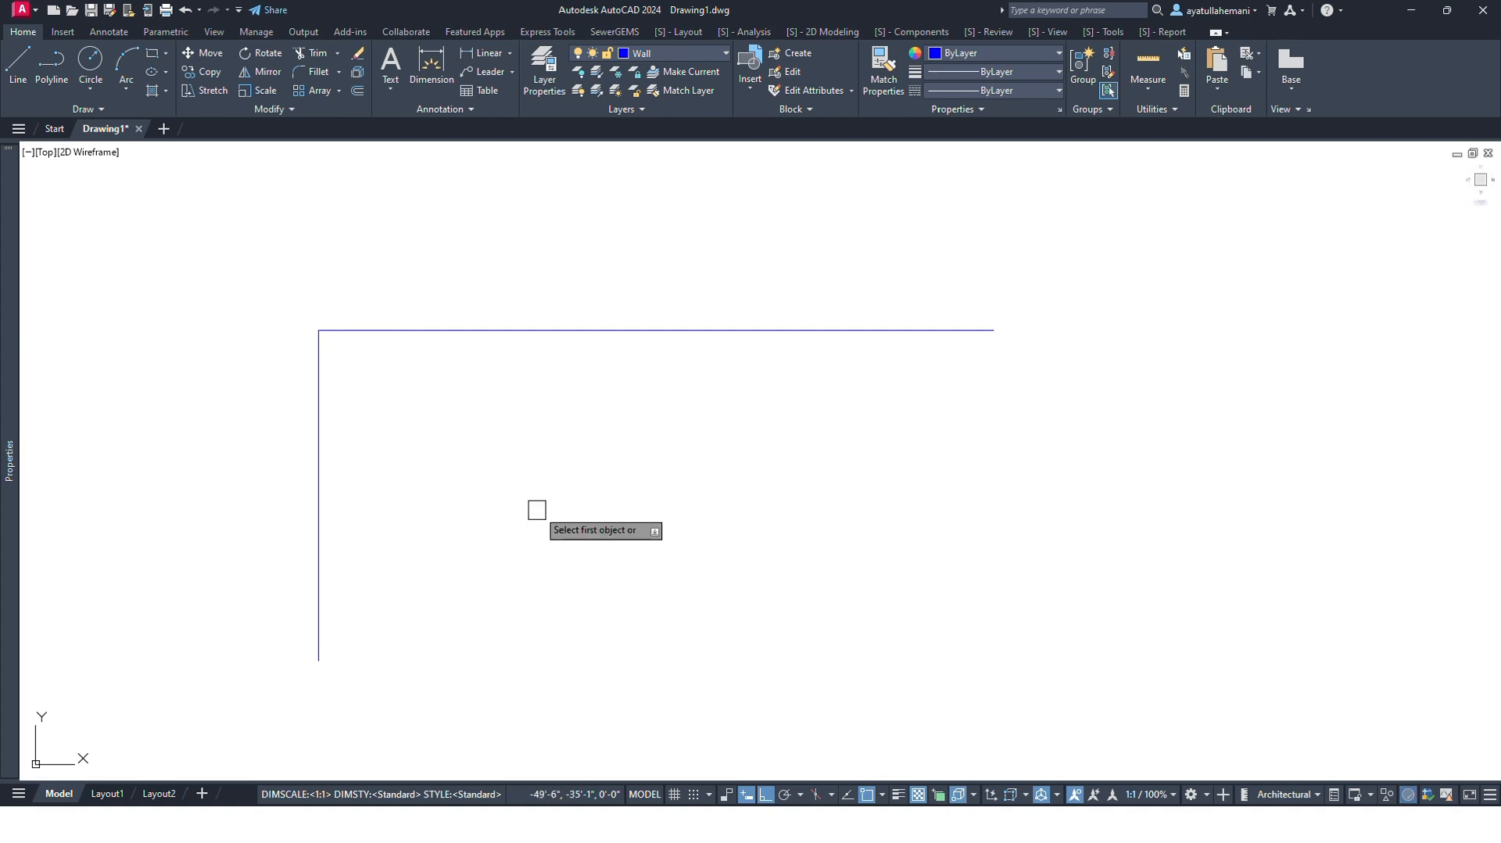
key(Escape)
Show the command line, then fillet the corner between the horizontal and vertical lines with a 10' radius.
key(ctrl+9)
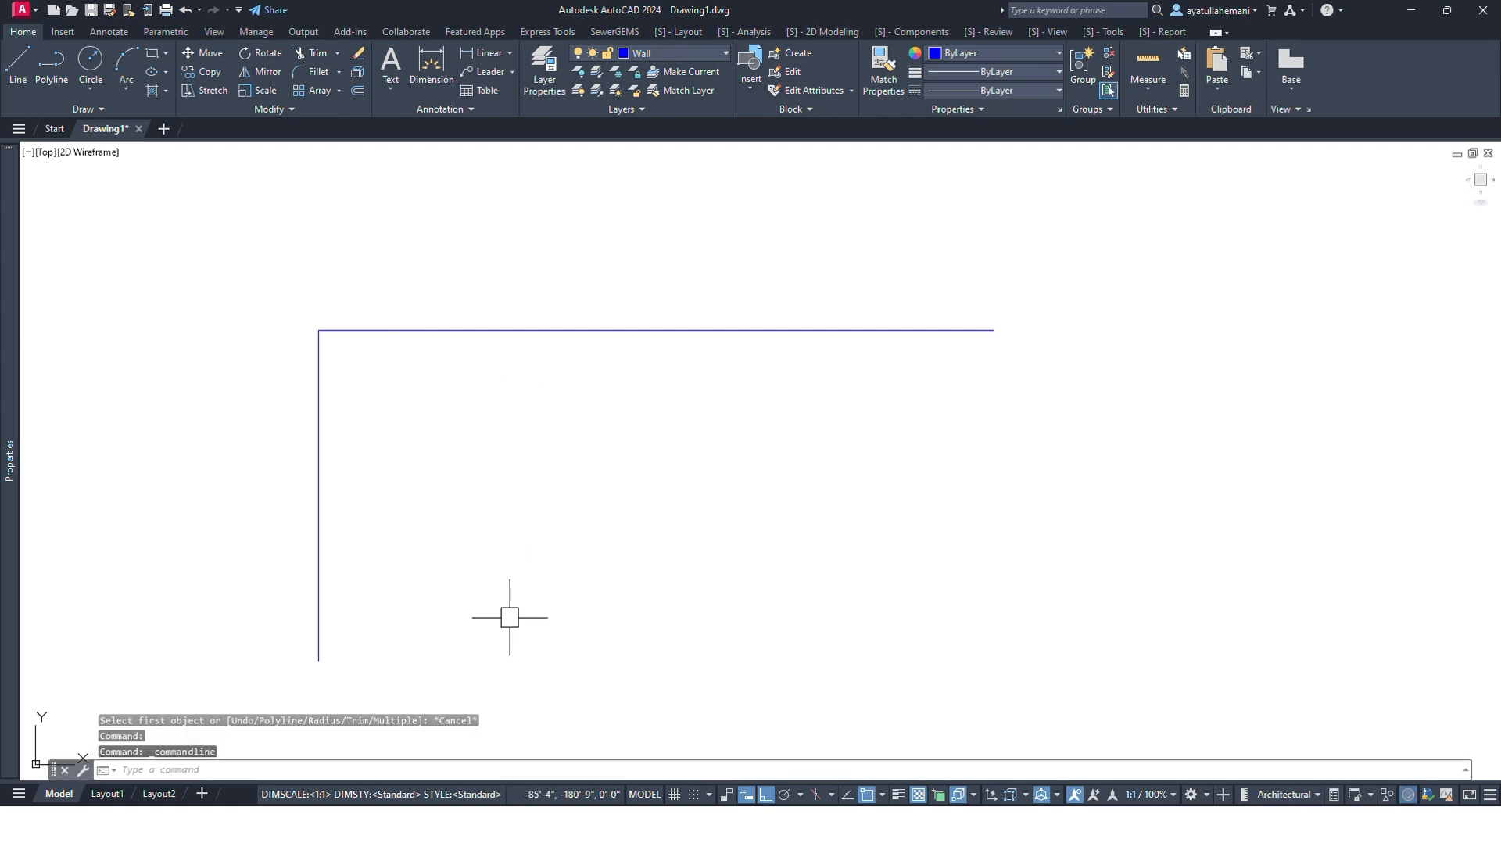
middle_drag(492, 498, 482, 487)
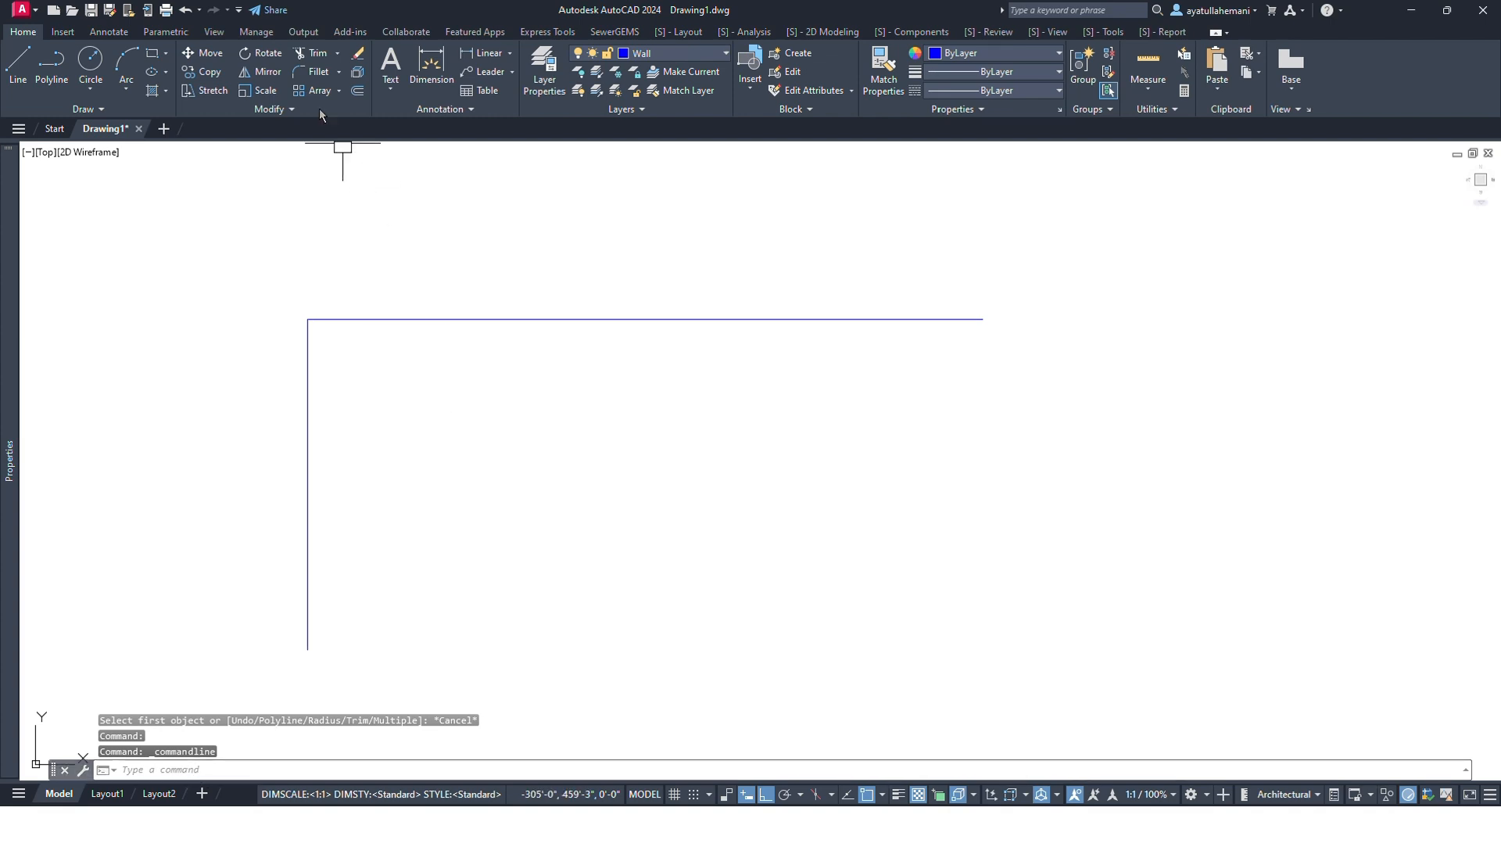
click(314, 78)
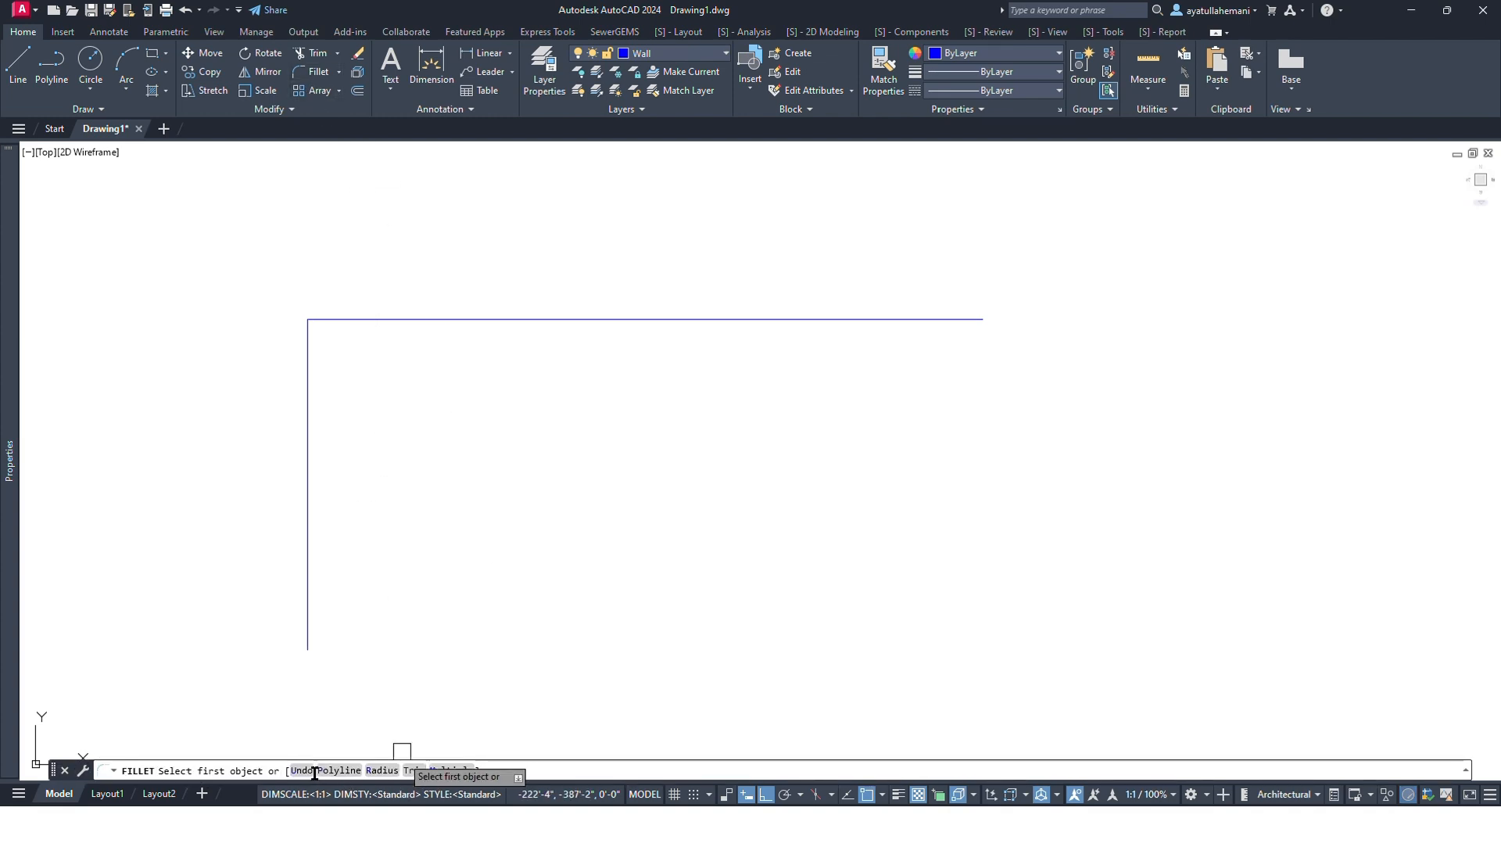
click(380, 771)
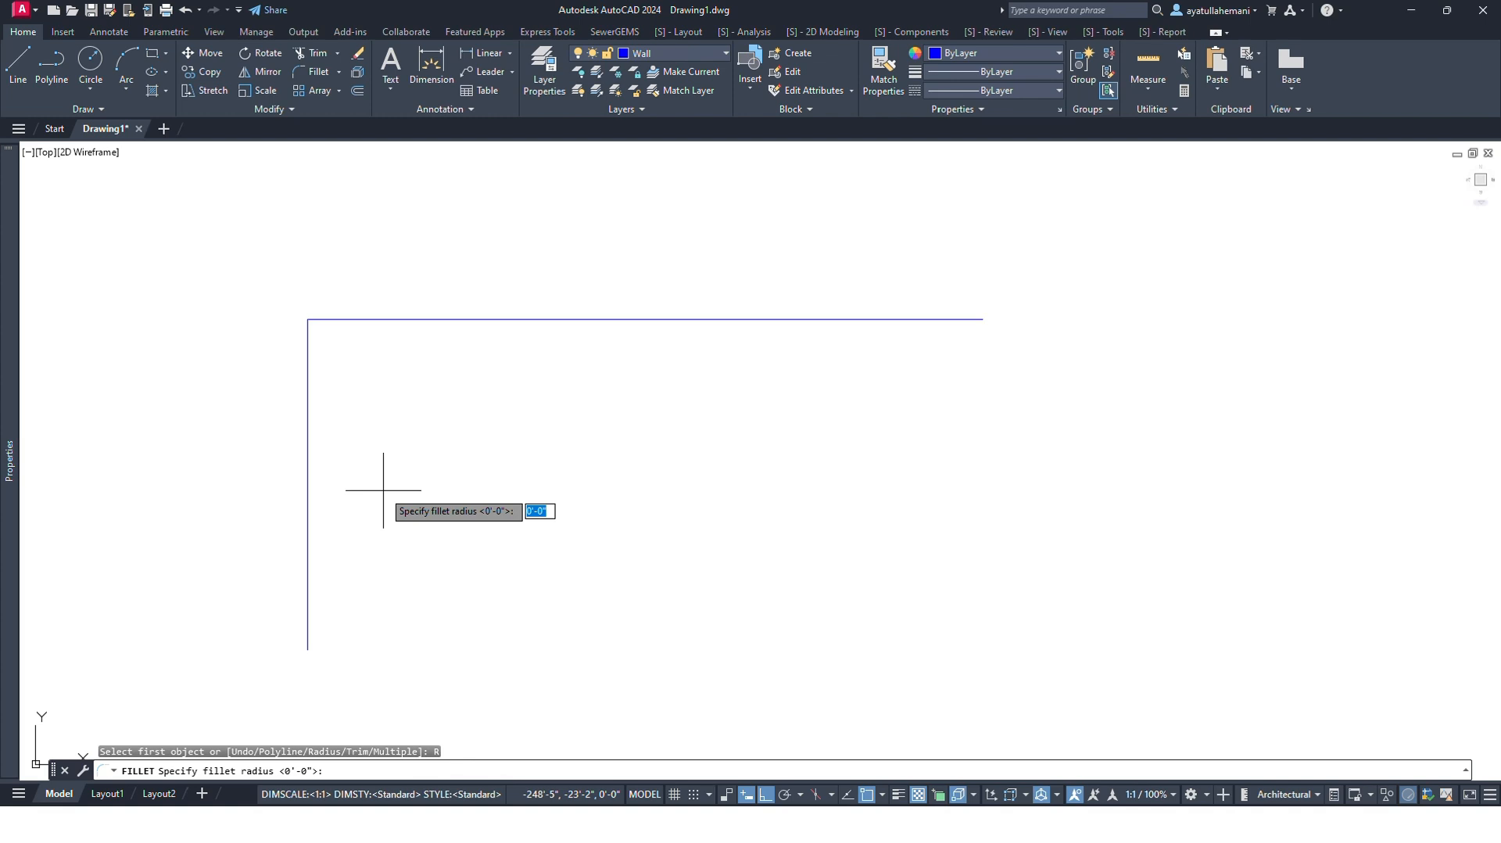
text(10')
key(Return)
click(338, 319)
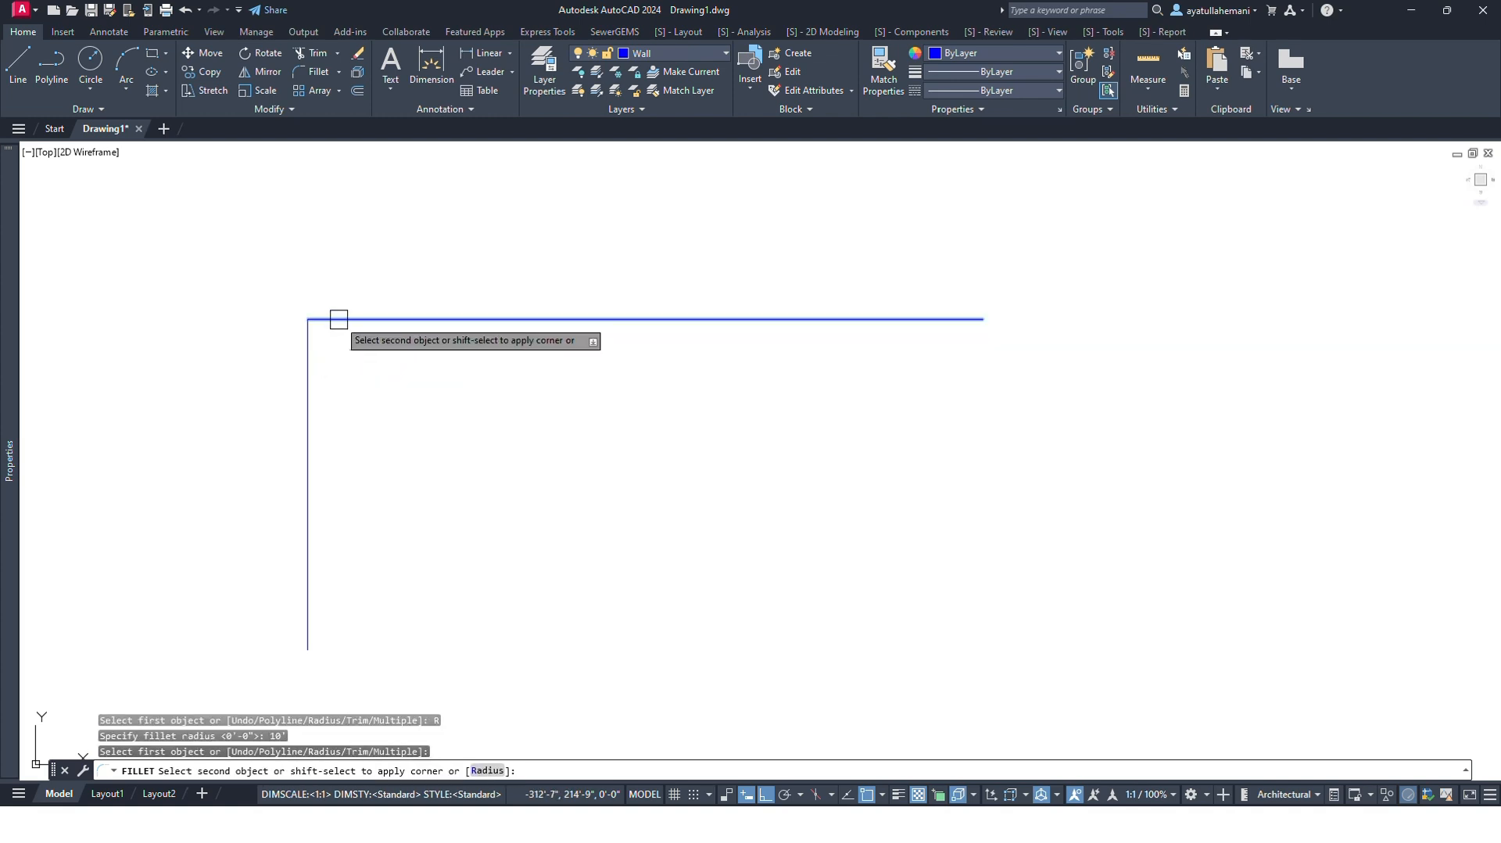
click(308, 387)
Draw a horizontal line leftward and a vertical line upward from the fillet arc's two endpoints so they cross at the original corner.
scroll(335, 288, up, 3)
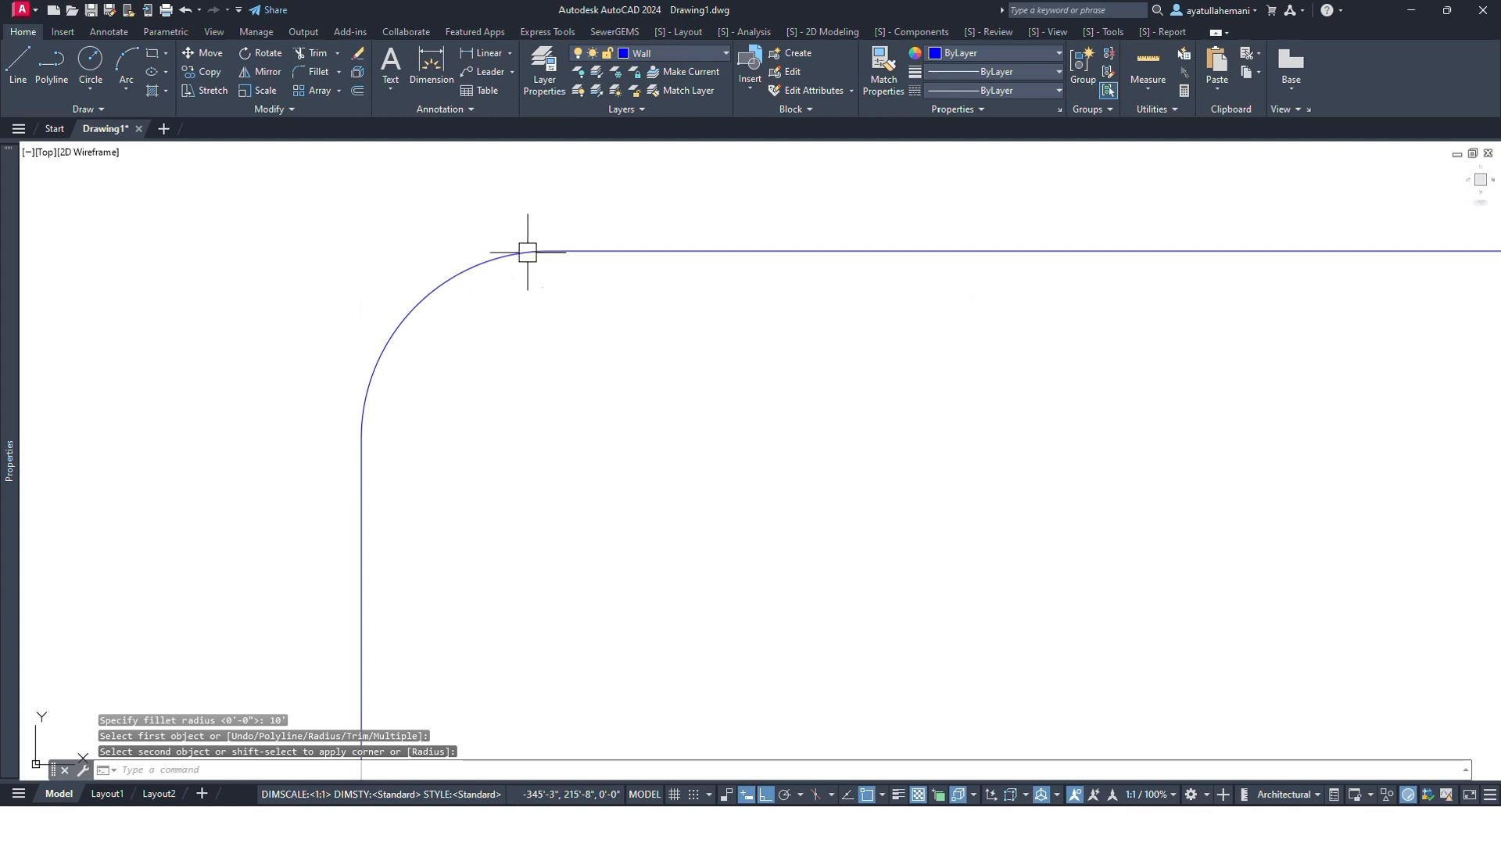
text(l)
key(Return)
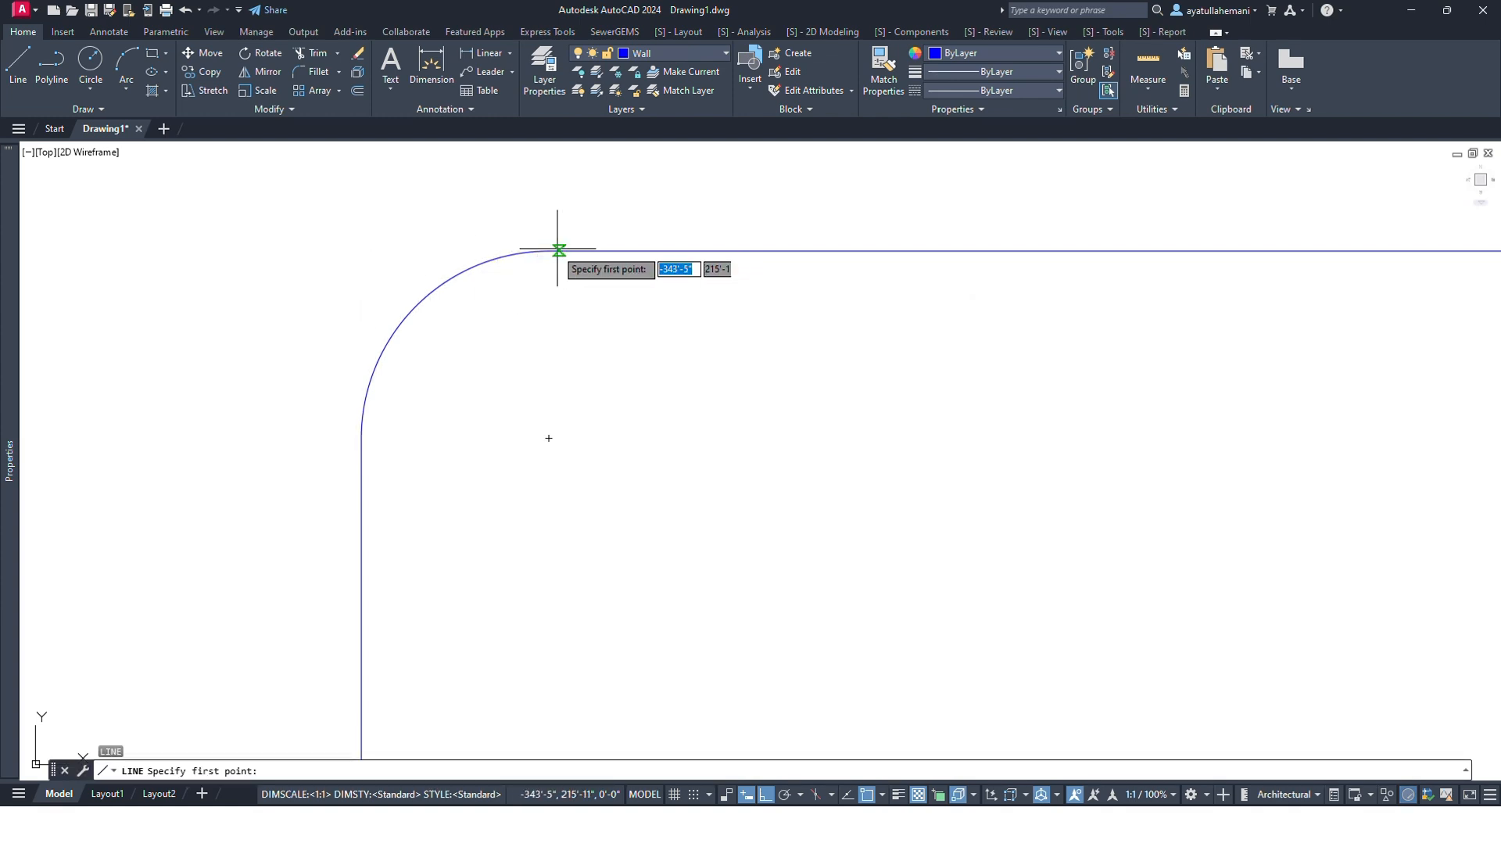
click(549, 250)
click(230, 250)
key(Return)
key(Return)
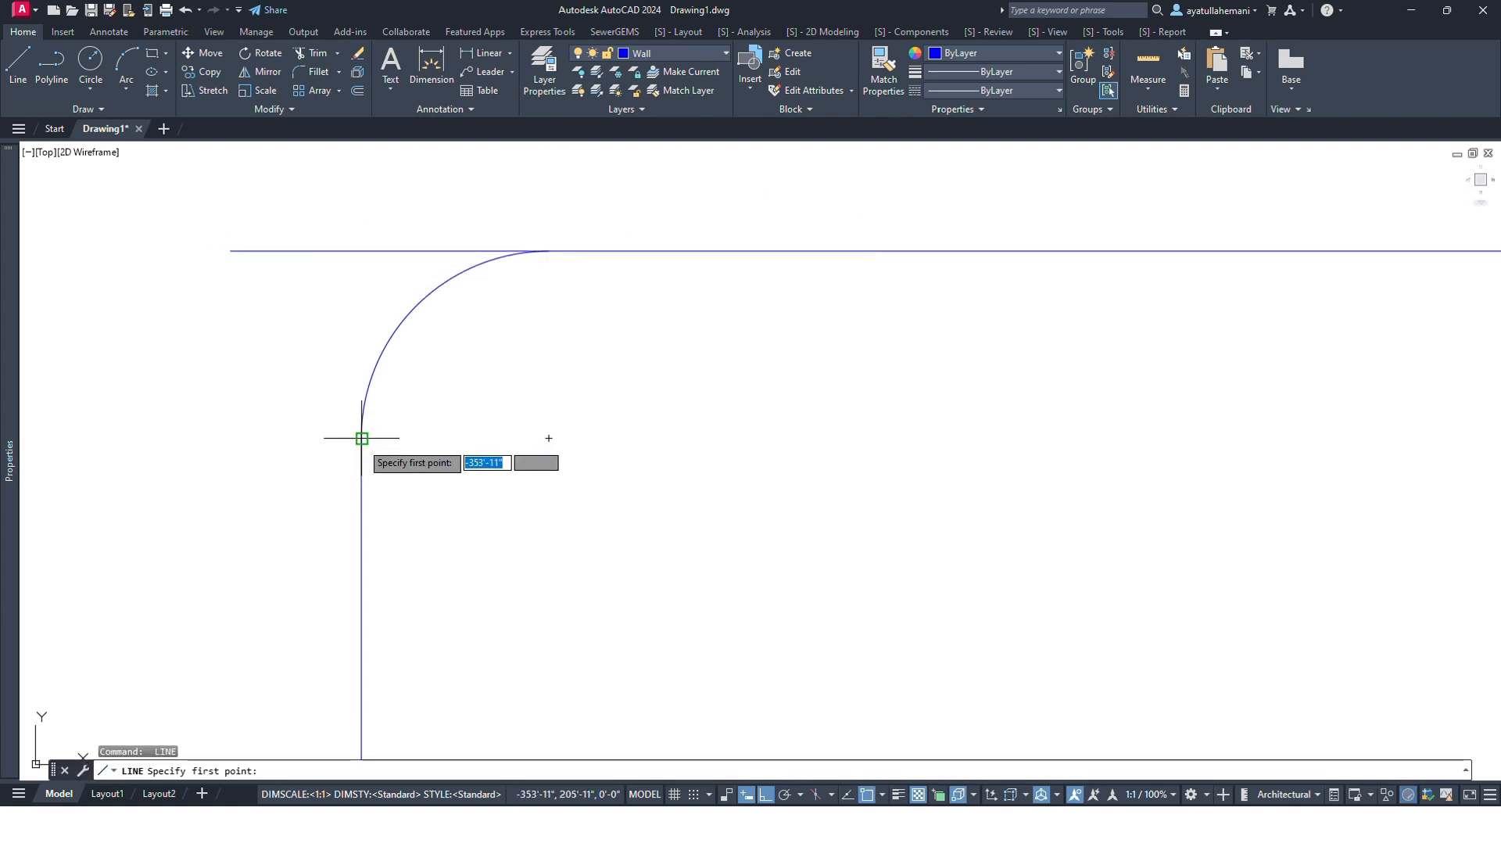
click(361, 438)
click(361, 168)
key(Escape)
key(Escape)
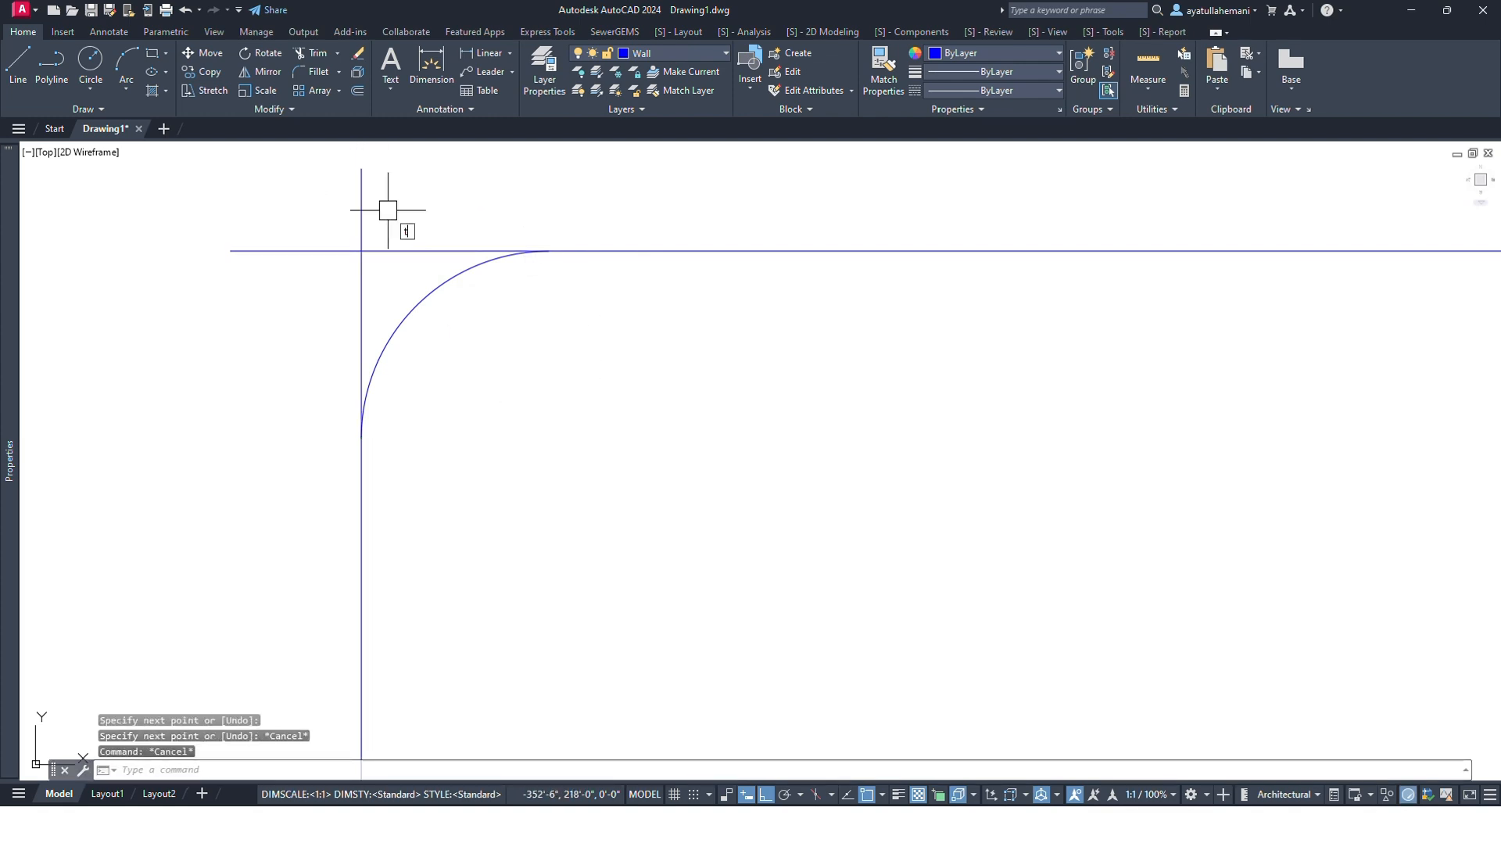
Trim the overshooting ends of the two extension lines so they meet in a sharp corner.
text(t)
key(Return)
click(326, 251)
click(361, 200)
key(Escape)
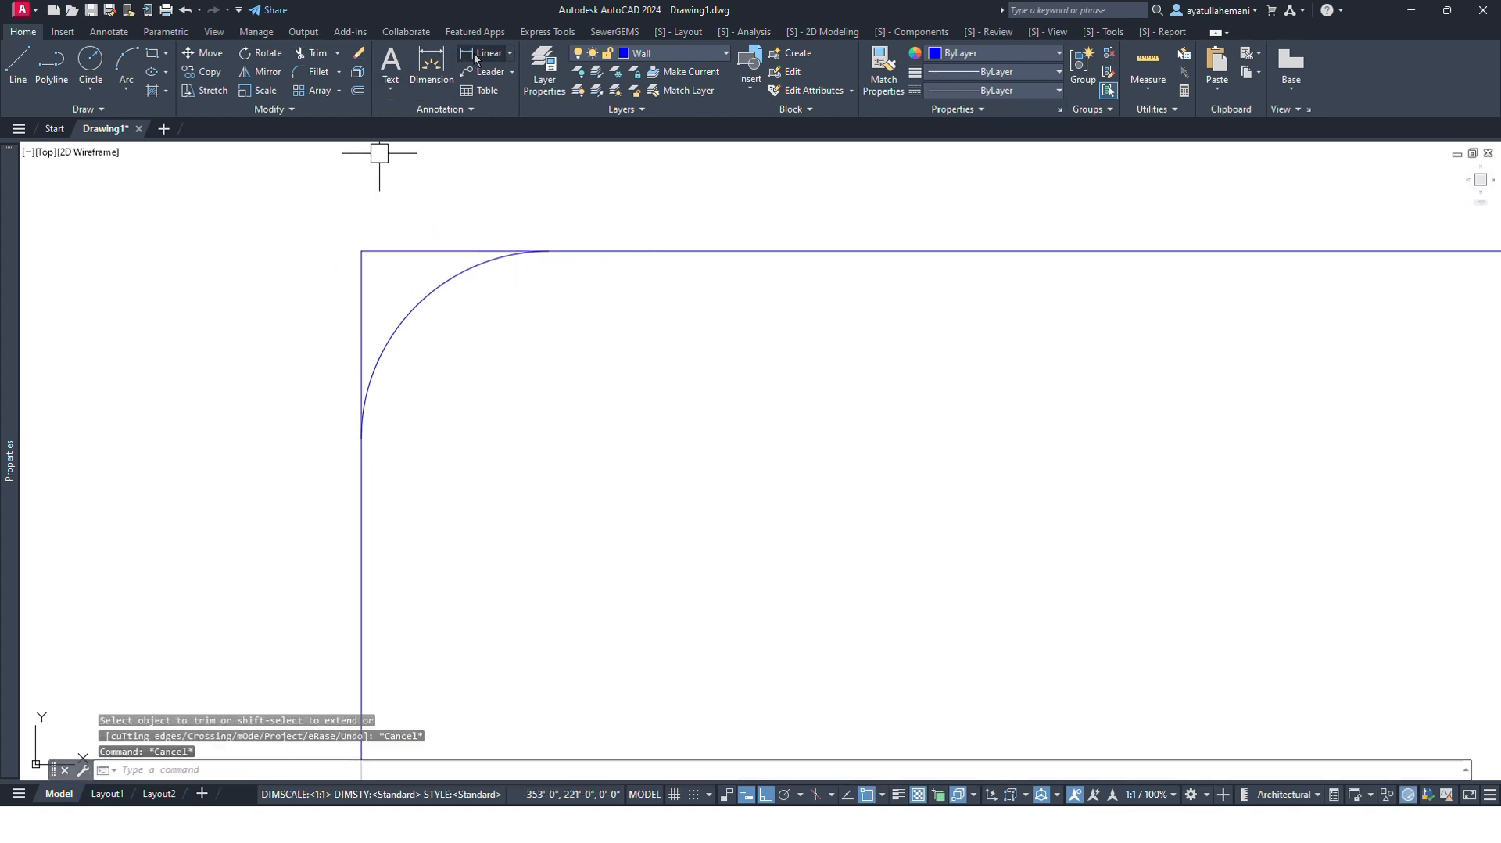
Add vertical and horizontal linear dimensions from the sharp corner to each end of the fillet arc.
click(474, 55)
click(361, 250)
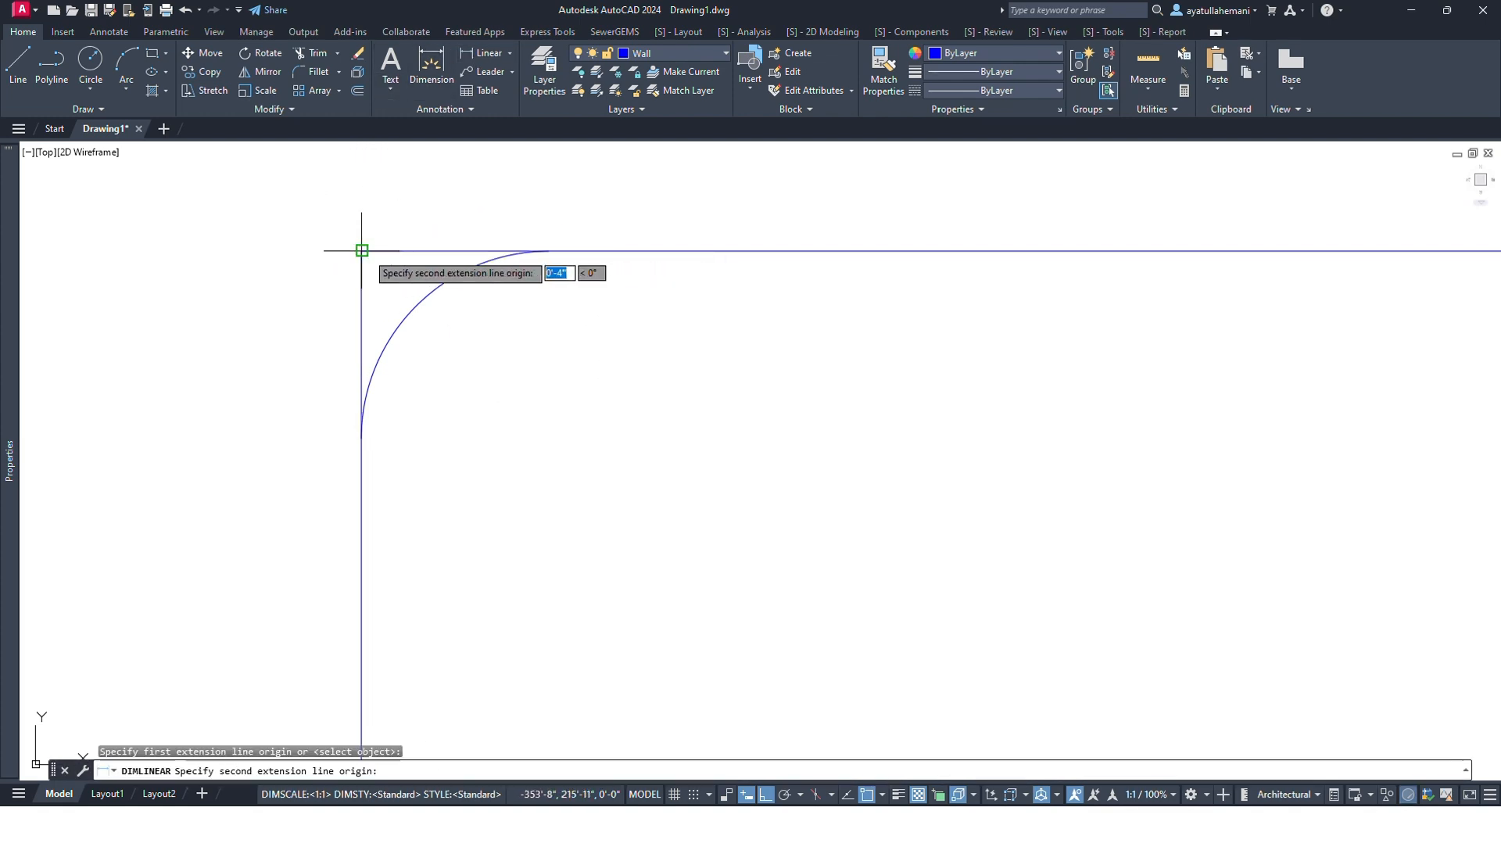
click(361, 437)
click(291, 429)
key(Return)
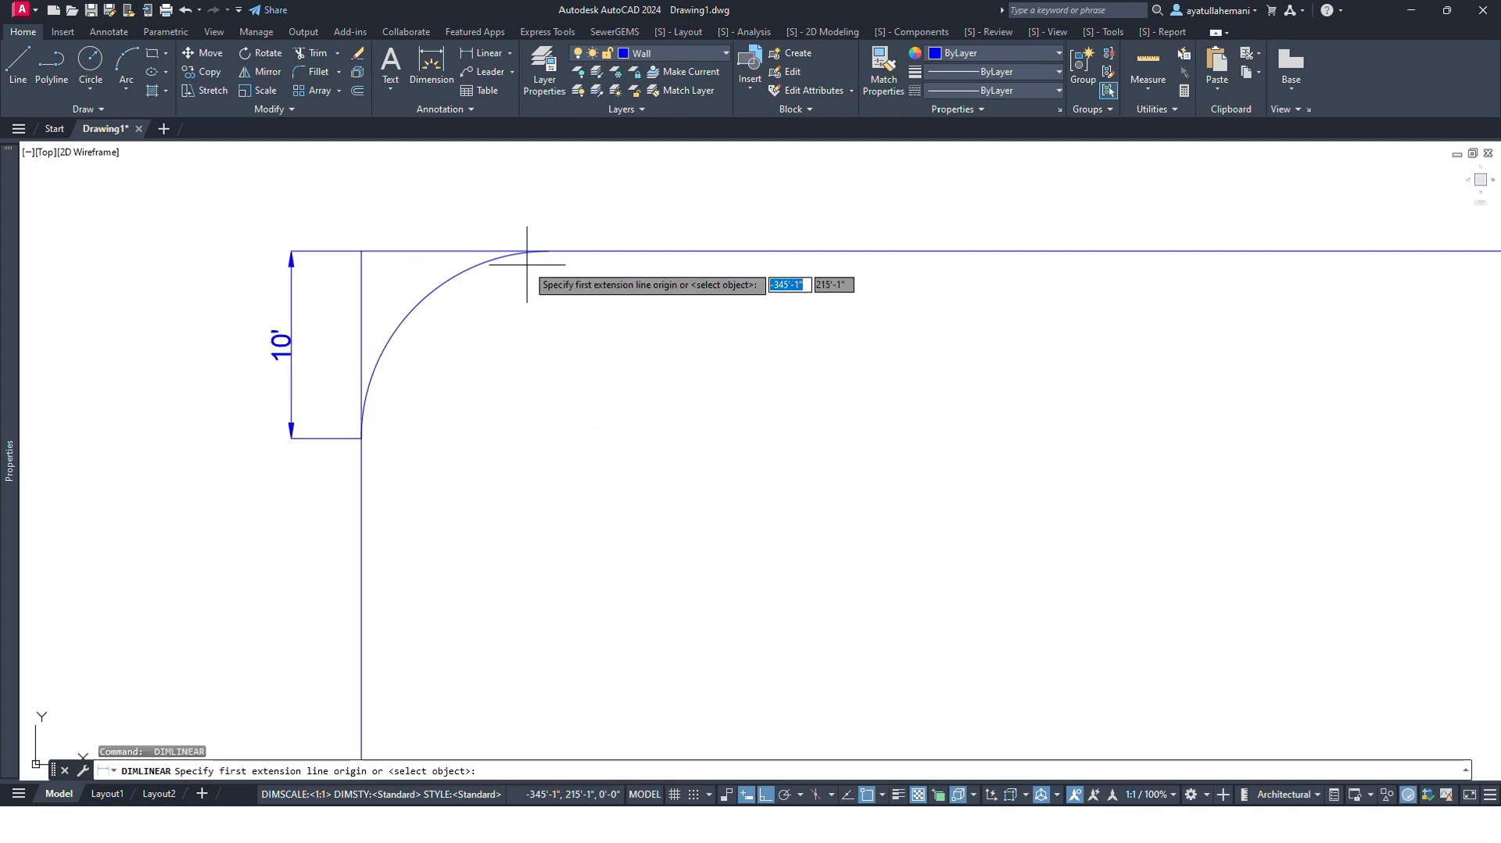
click(547, 251)
click(362, 250)
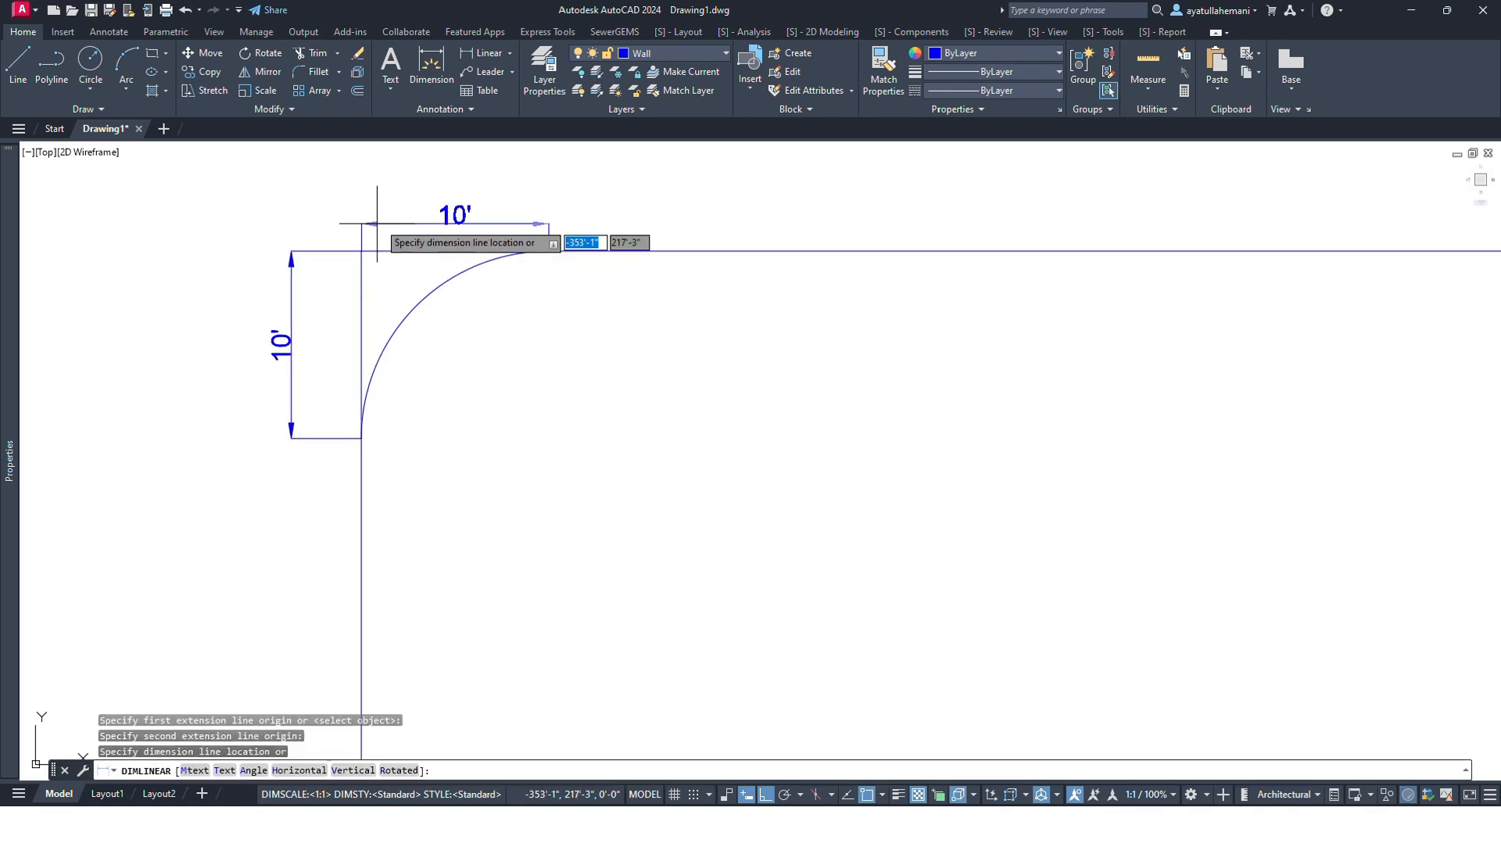
click(383, 189)
key(Escape)
key(Escape)
middle_drag(631, 309, 530, 308)
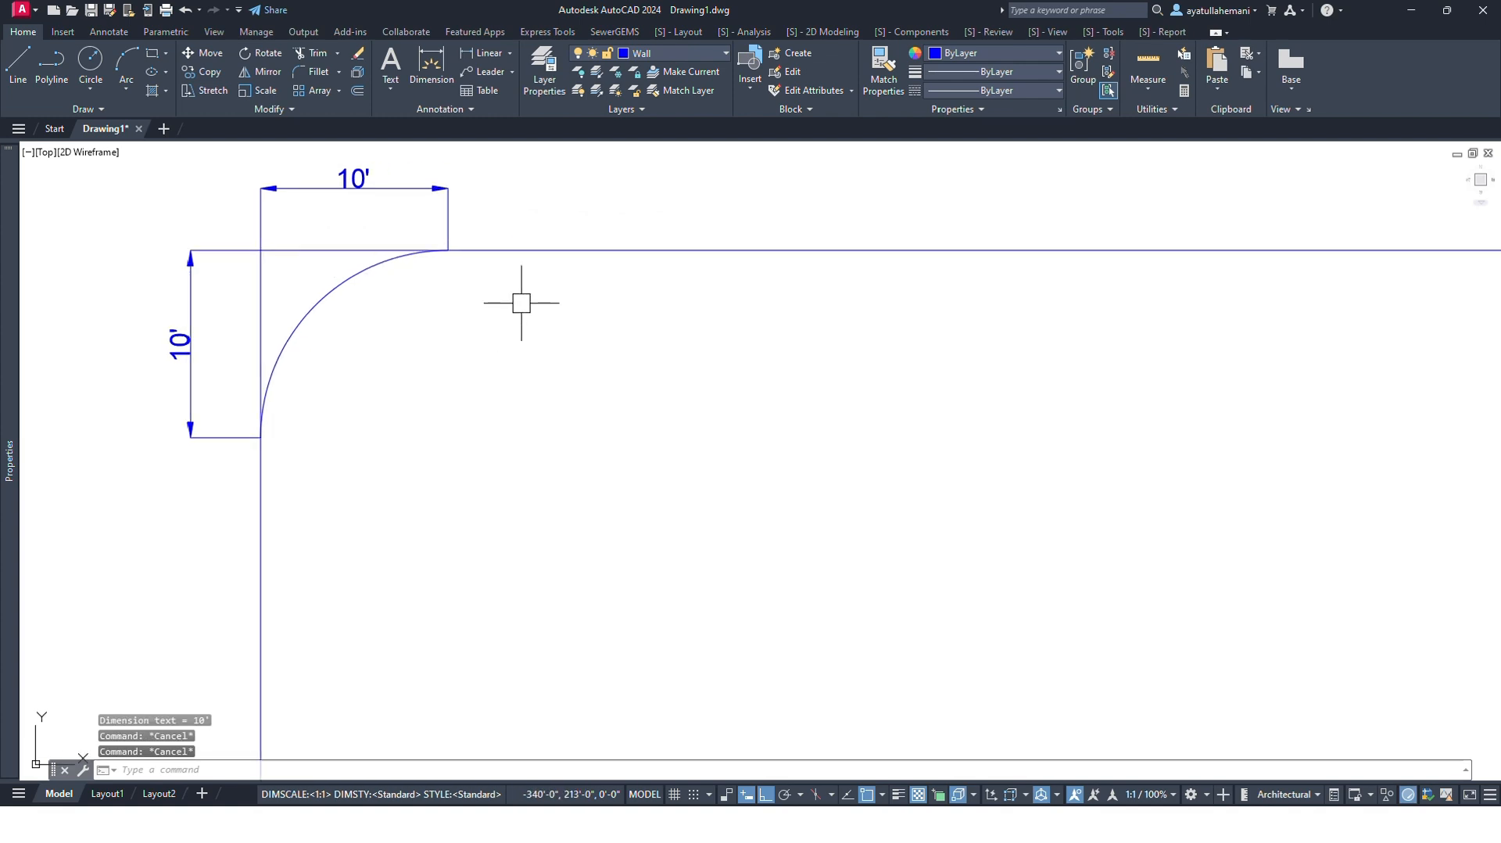
Delete the two dimensions and the two extension lines around the filleted corner.
middle_drag(447, 265, 667, 310)
click(513, 191)
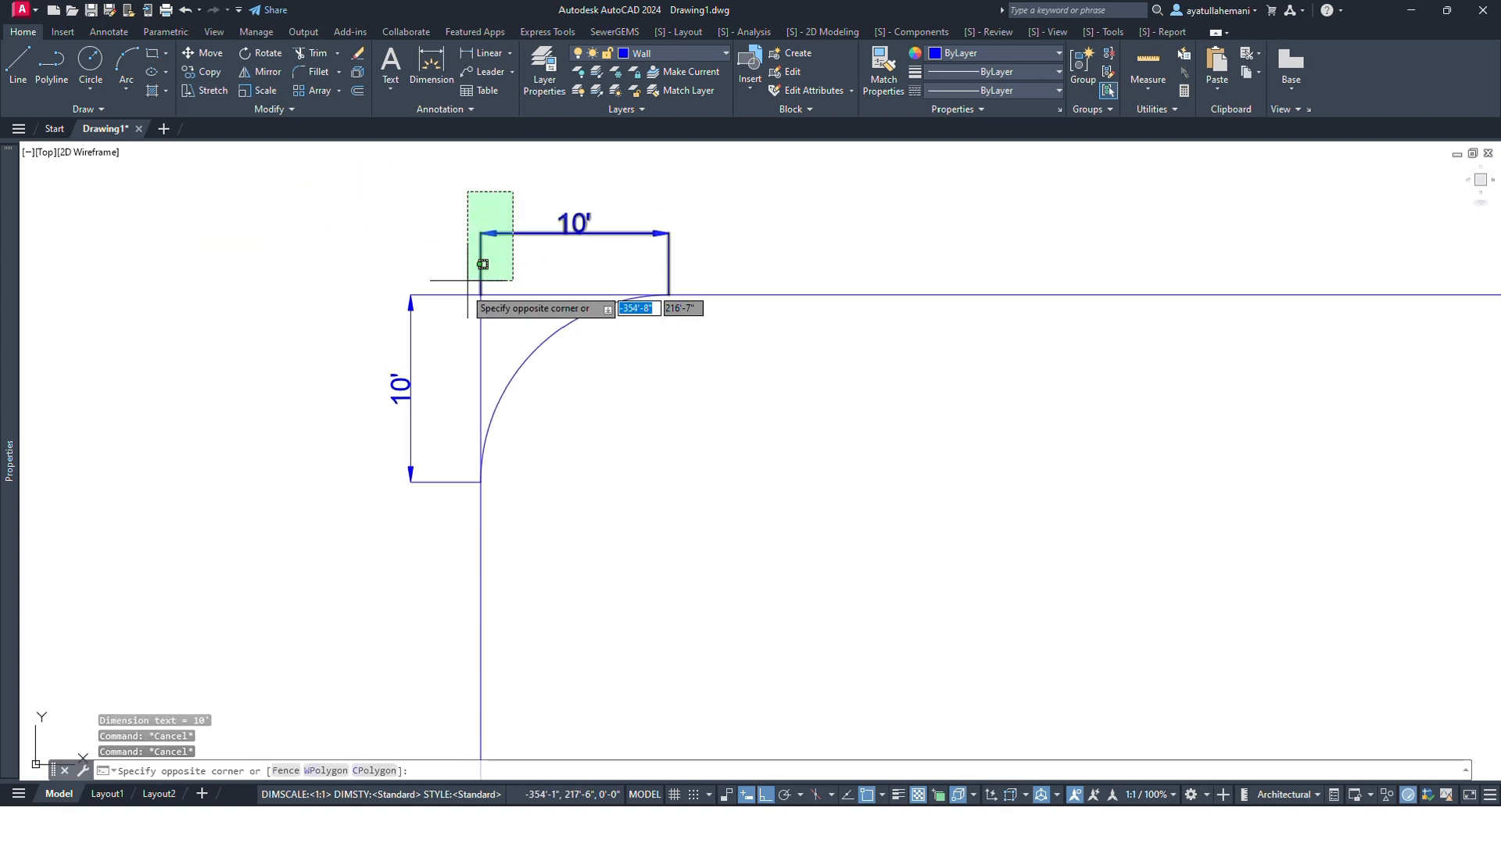
click(439, 317)
key(Delete)
scroll(589, 344, down, 4)
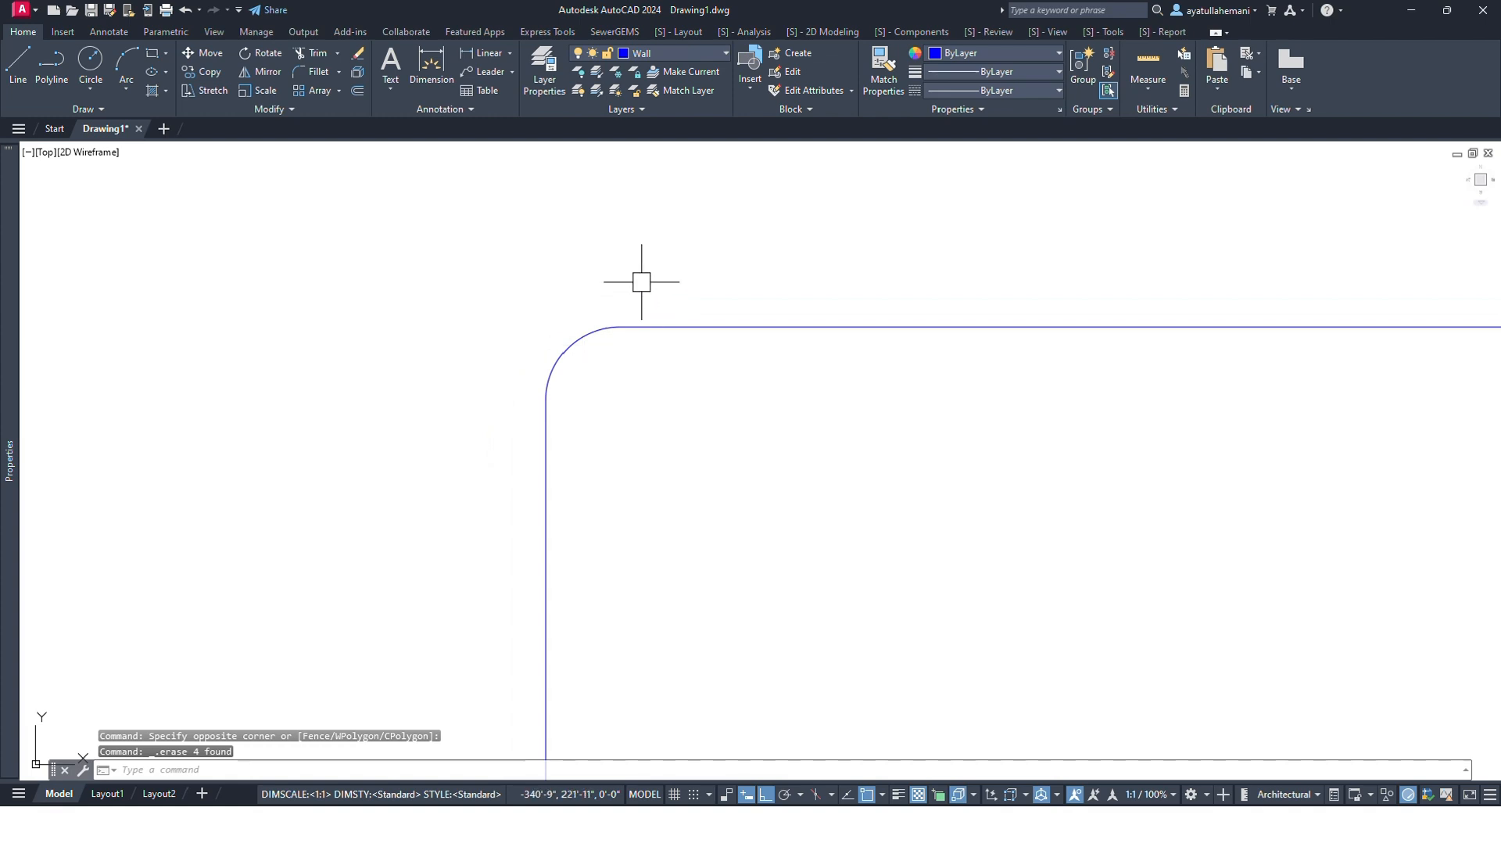
middle_drag(641, 282, 567, 311)
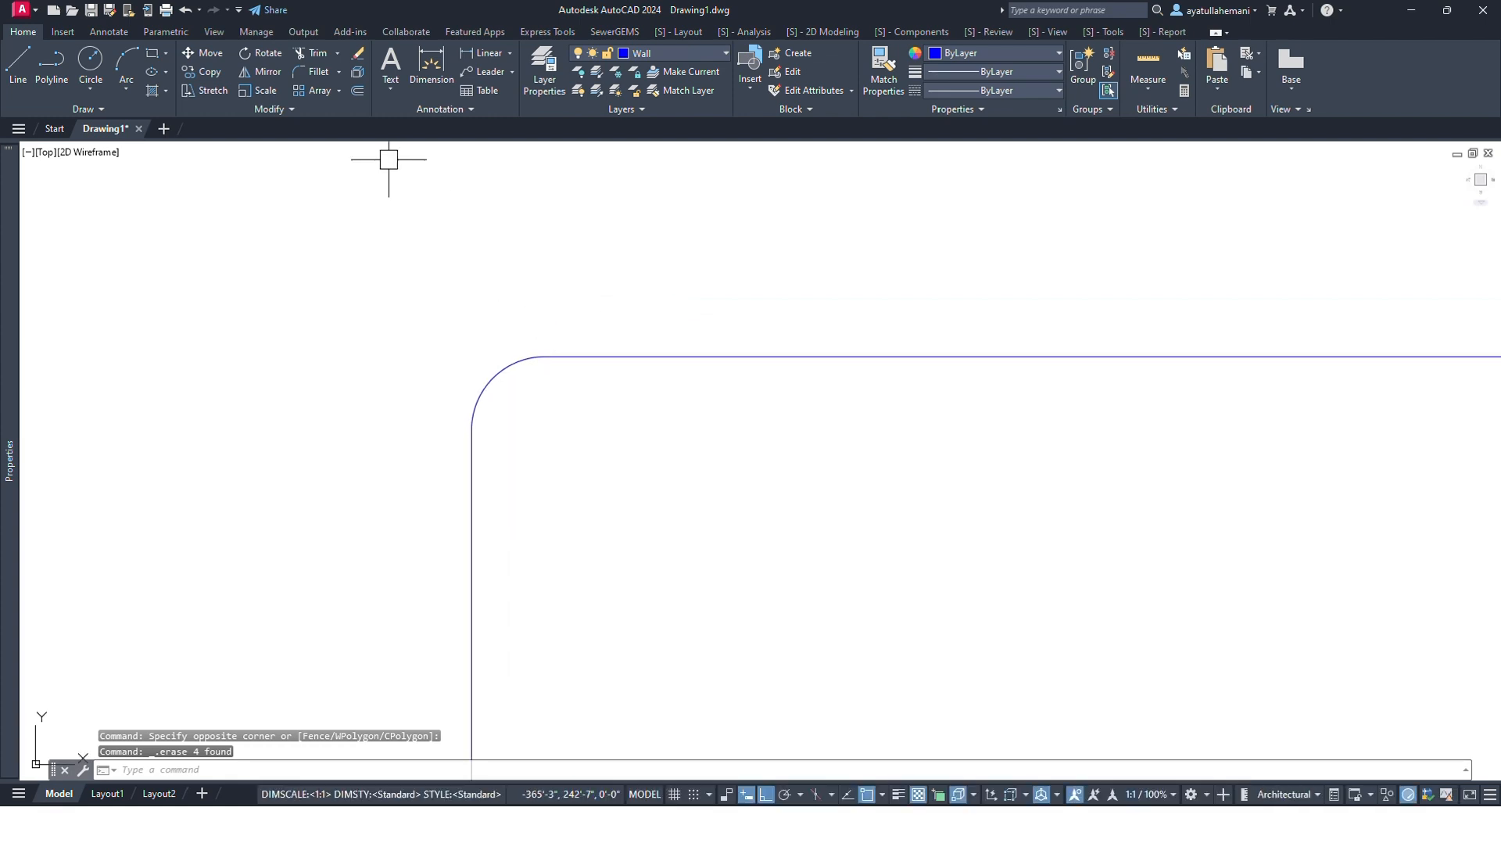
click(338, 54)
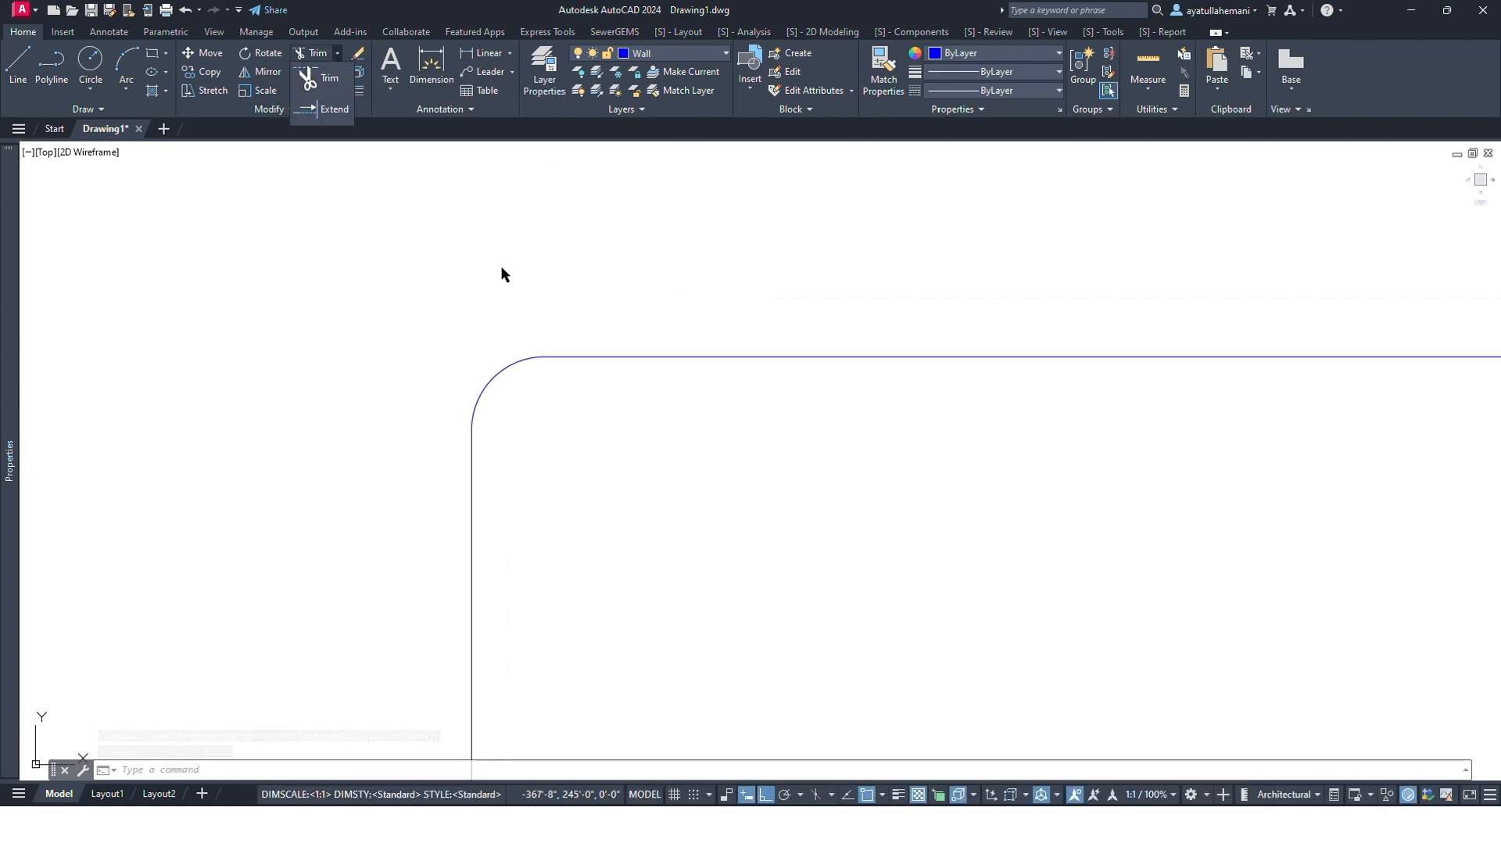
key(Escape)
key(Escape)
Delete the fillet arc and the two lines it joins.
scroll(630, 254, down, 4)
click(659, 247)
click(569, 315)
middle_drag(669, 414, 635, 382)
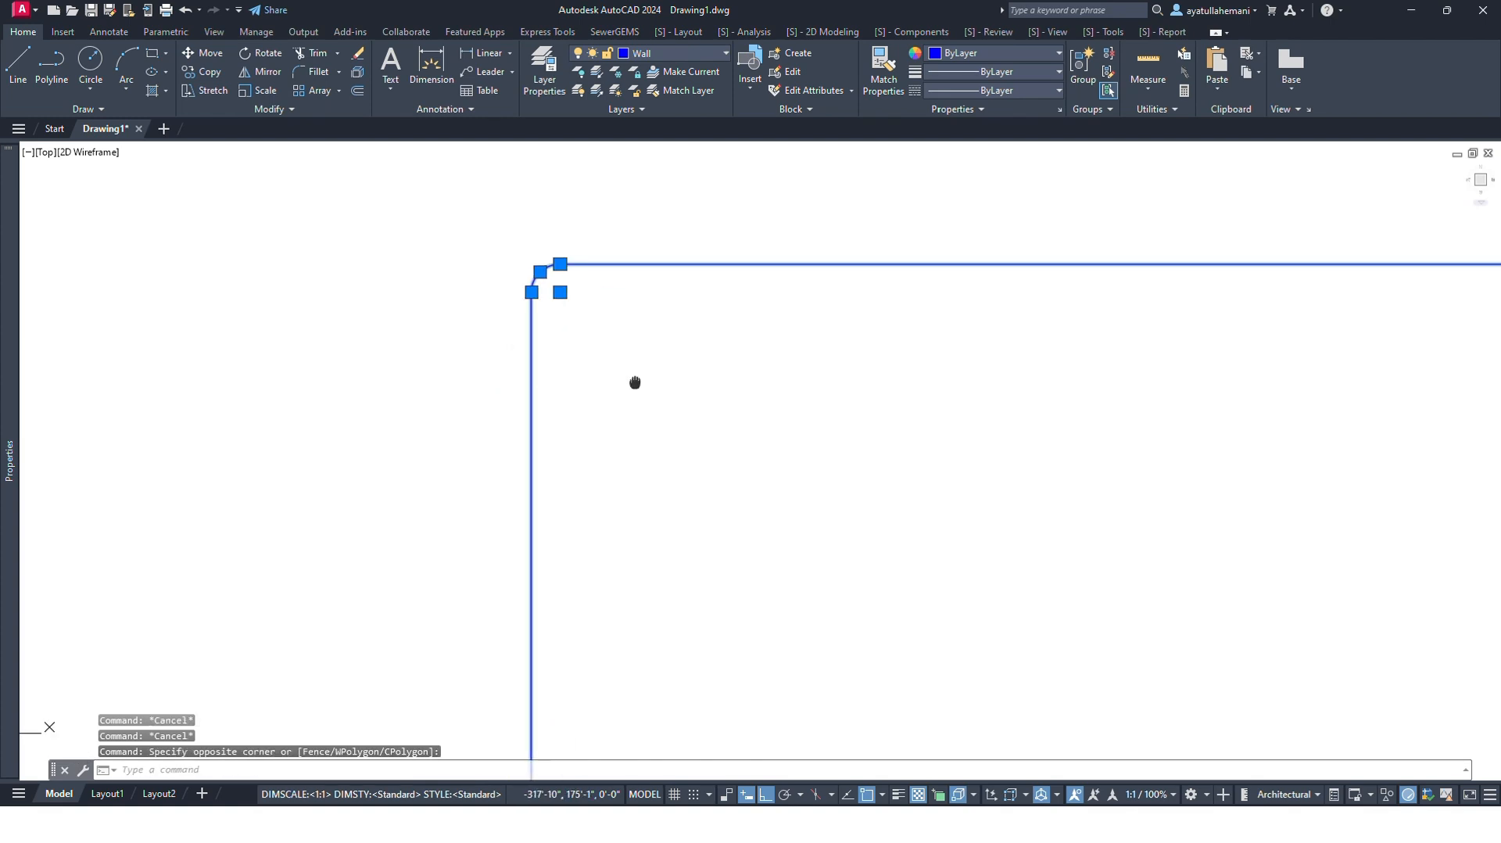
key(Delete)
Draw a long horizontal line and a separate vertical line below it that does not touch it.
click(997, 367)
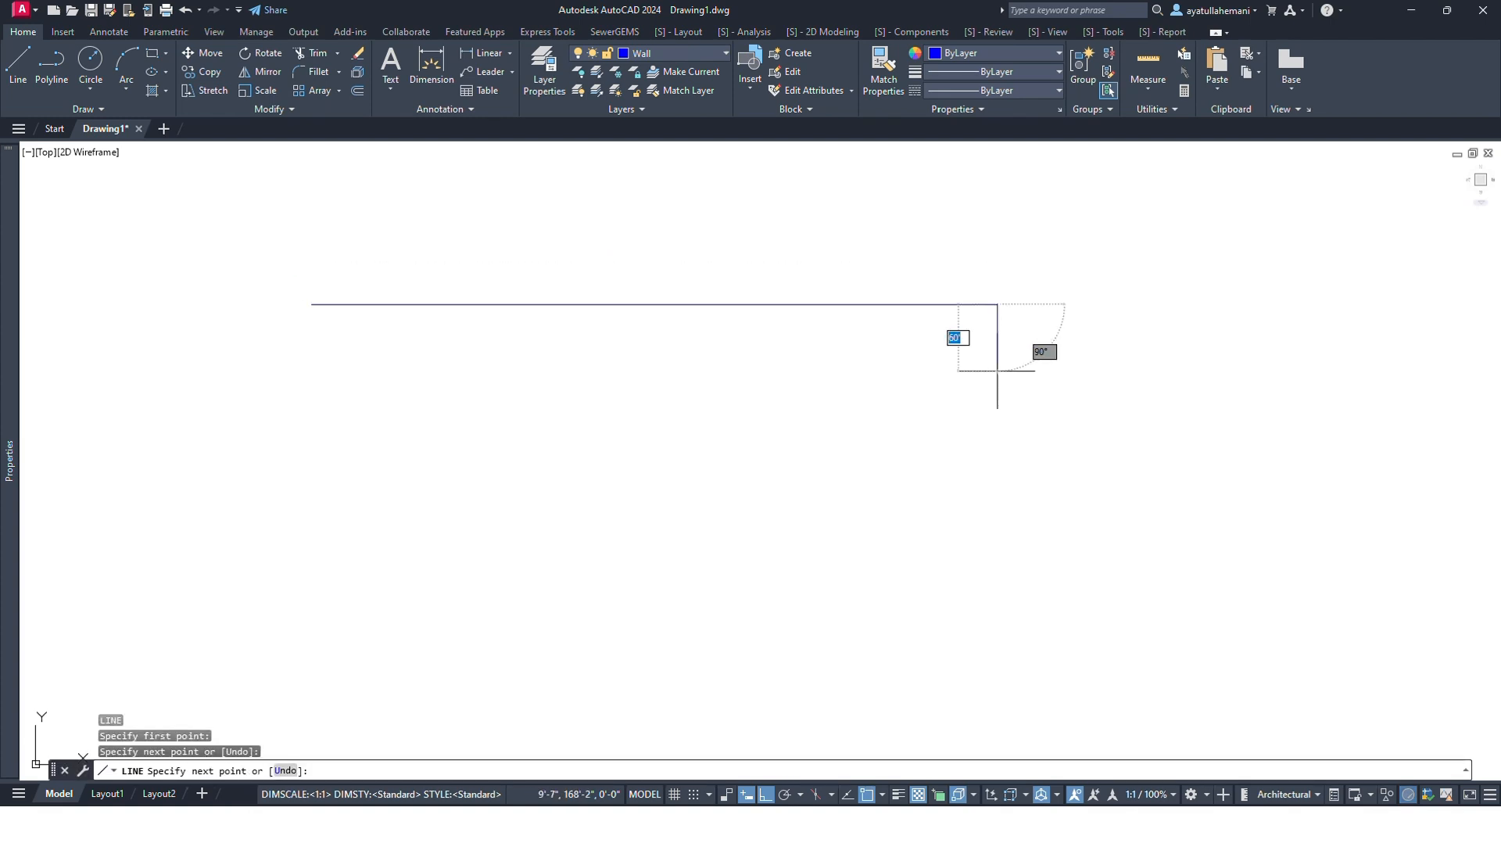
key(Escape)
key(Escape)
key(space)
click(625, 386)
click(607, 708)
key(Escape)
key(Escape)
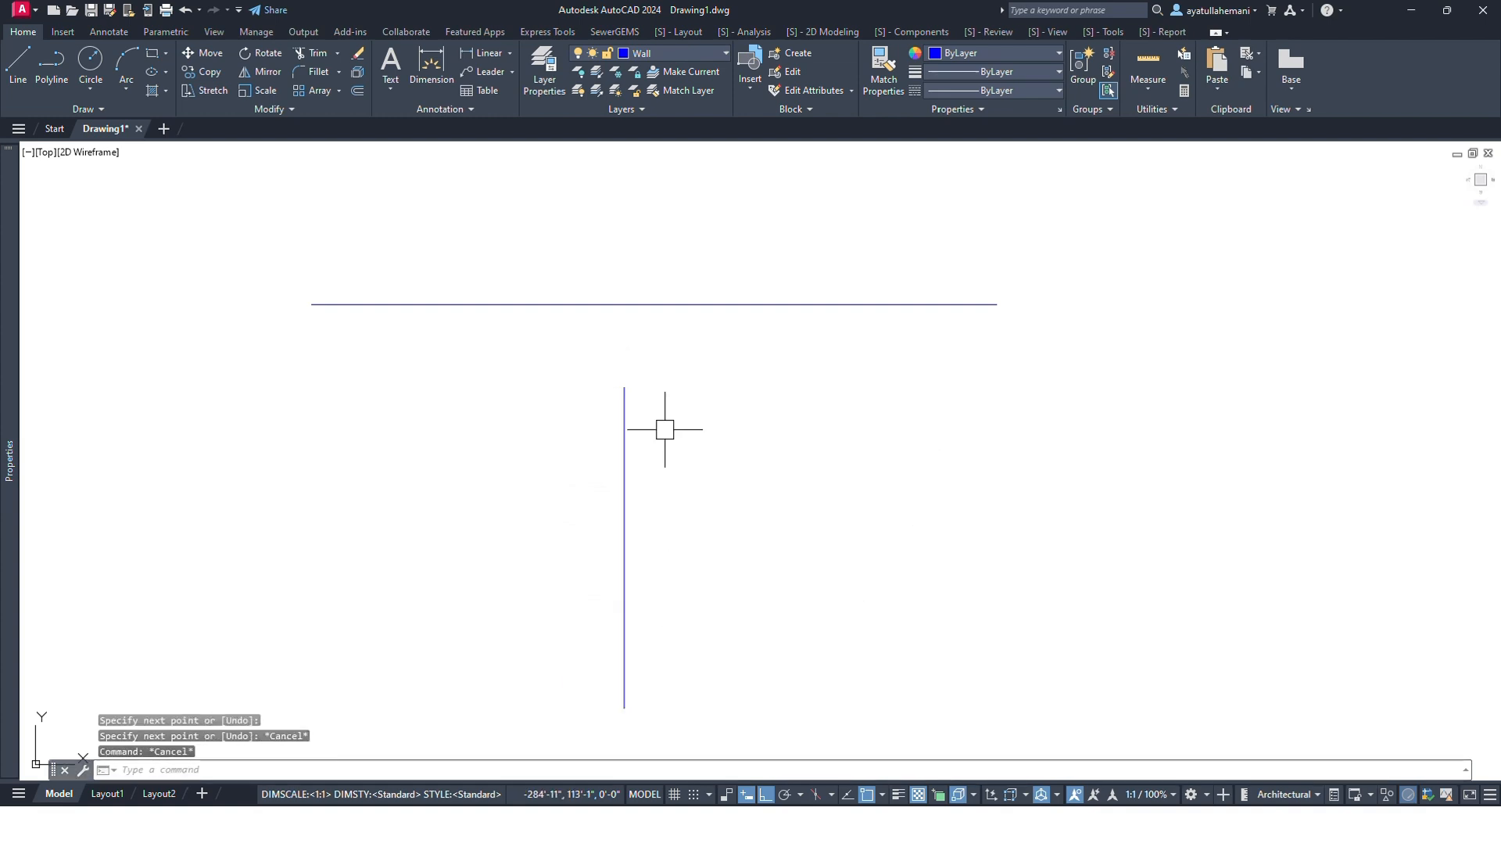
Stretch the vertical line's upper endpoint straight up so the line crosses the horizontal line.
click(664, 429)
click(593, 444)
click(624, 386)
click(624, 184)
key(Escape)
key(Escape)
middle_drag(653, 252, 616, 281)
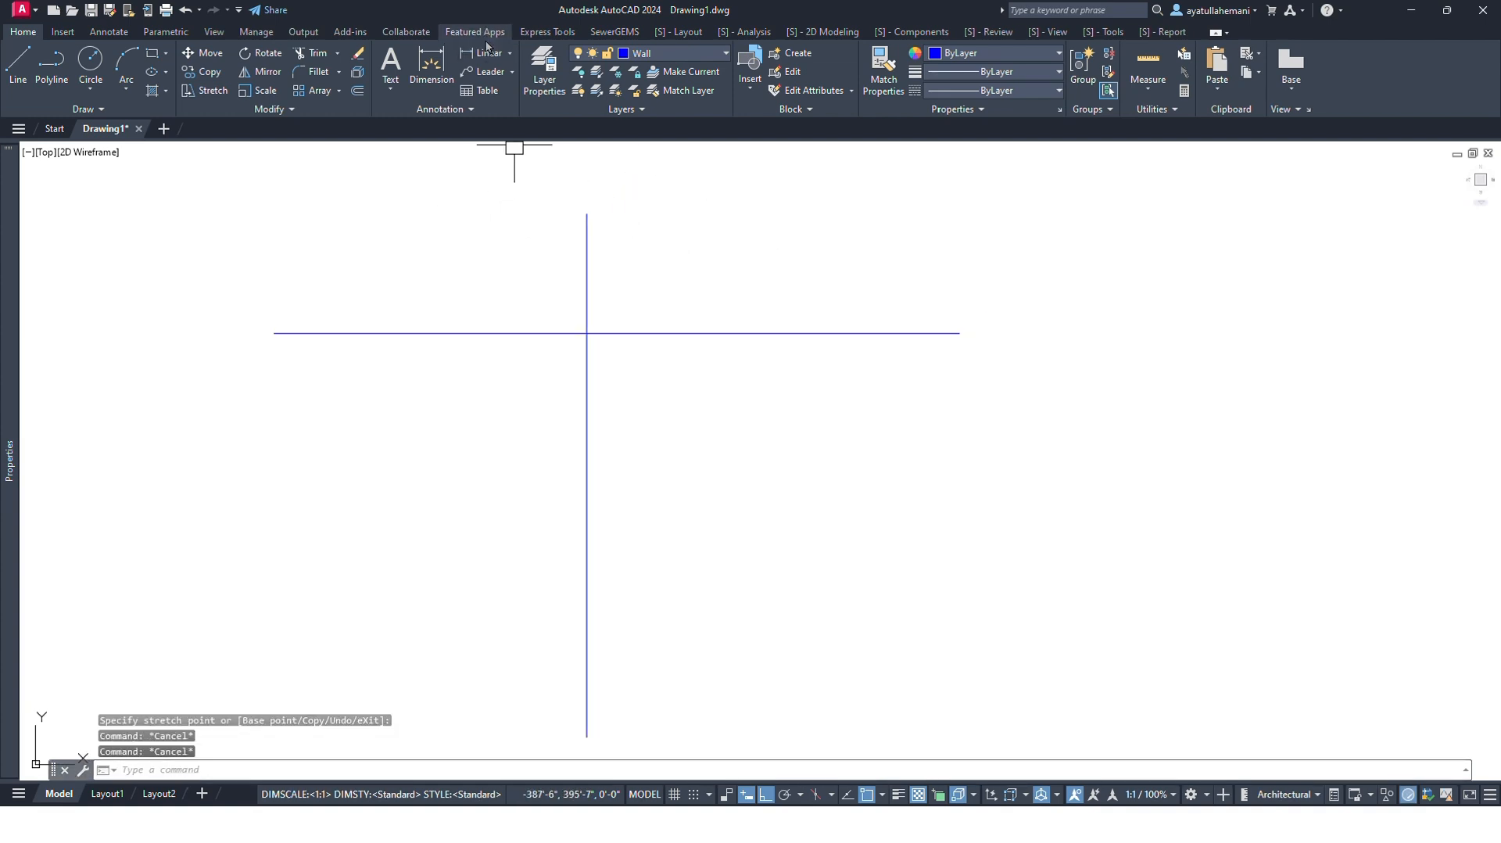
Trim off the vertical line's part above the crossing and the horizontal line's part left of it.
middle_drag(600, 248, 582, 284)
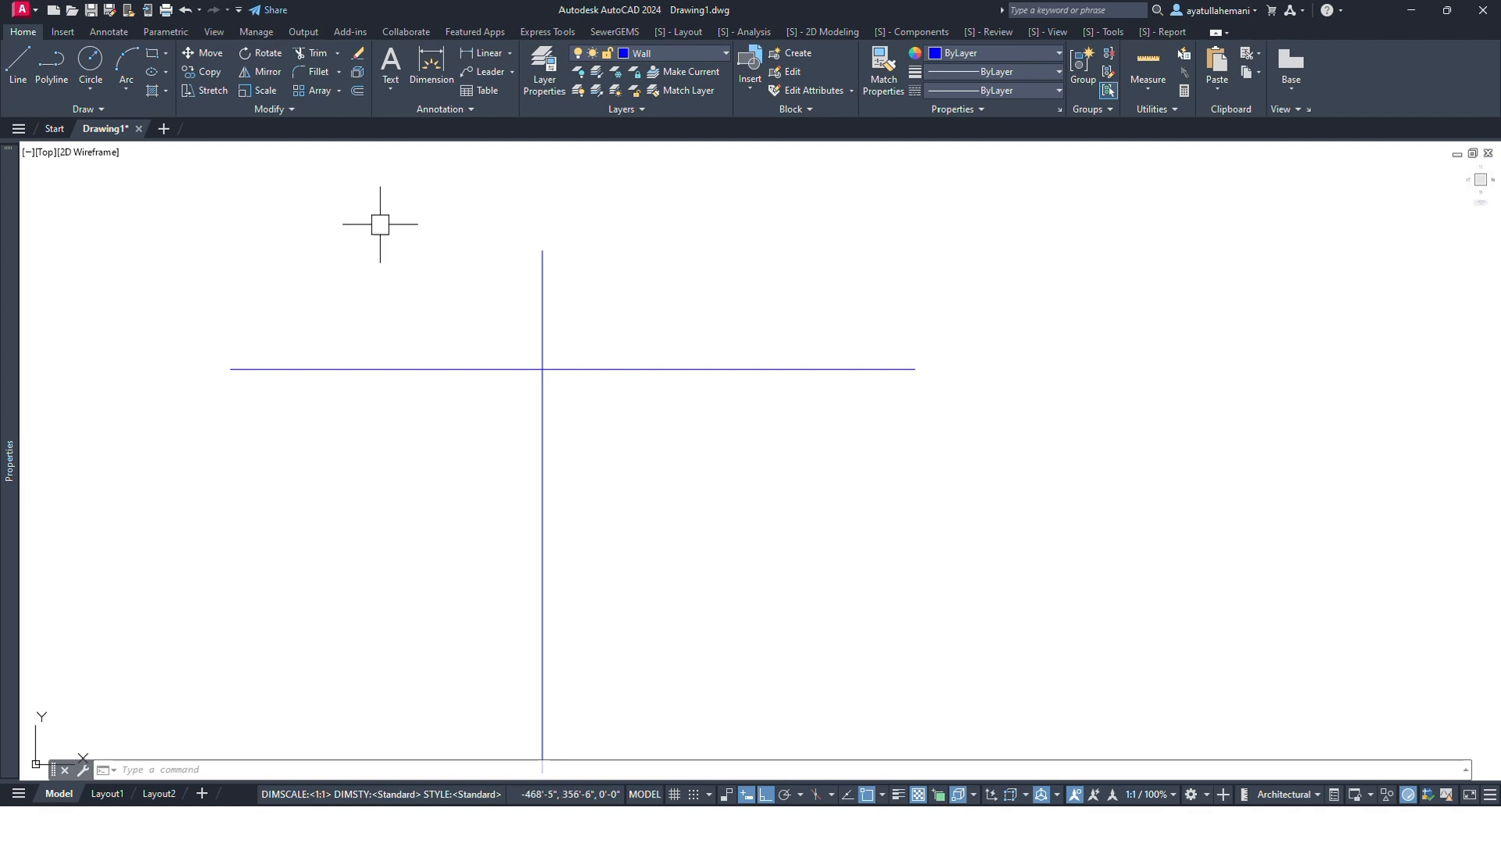
text(tr)
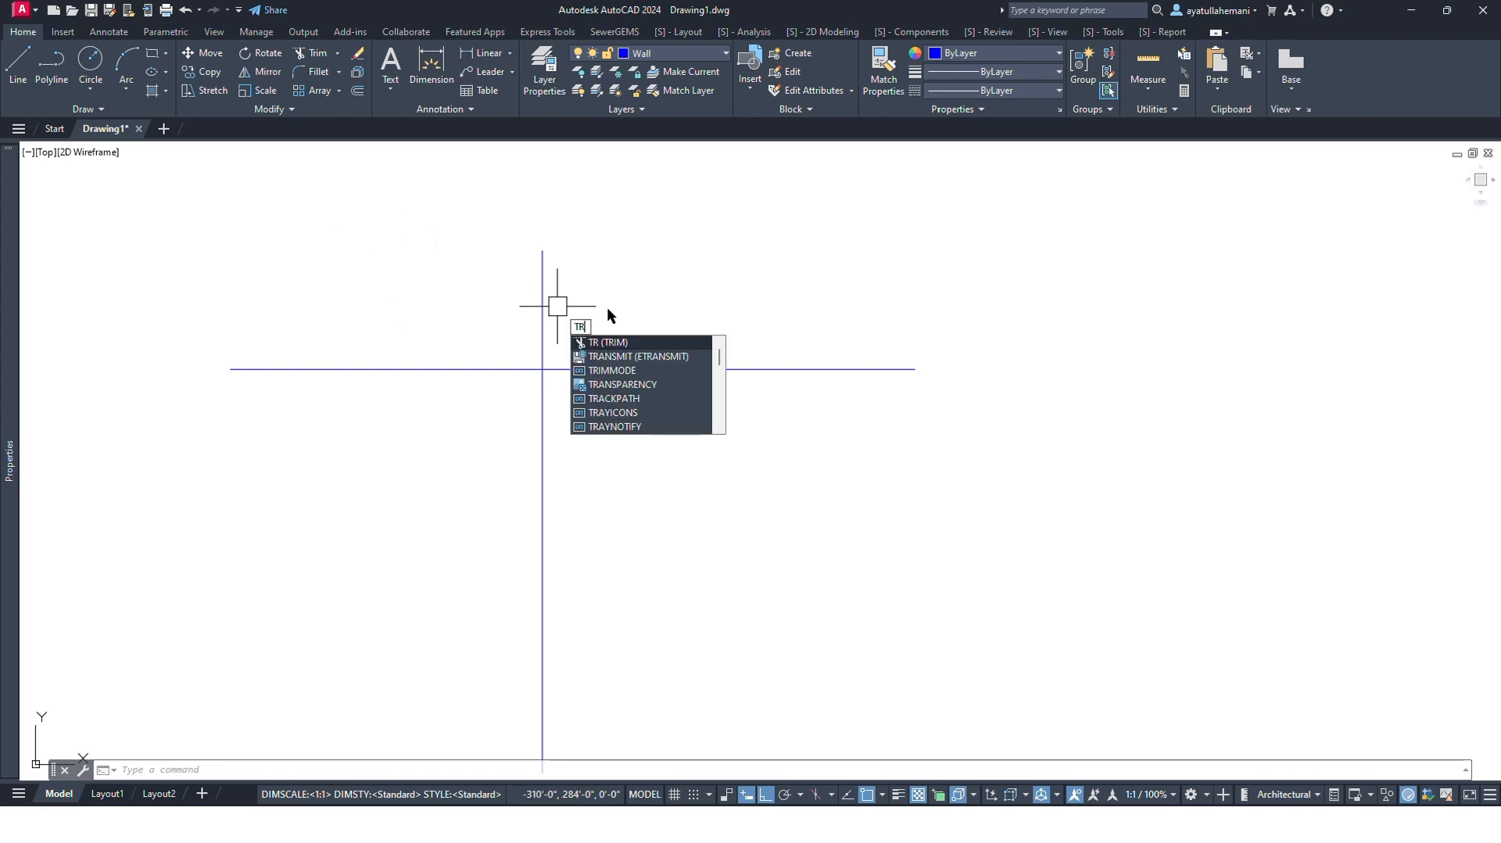
key(Return)
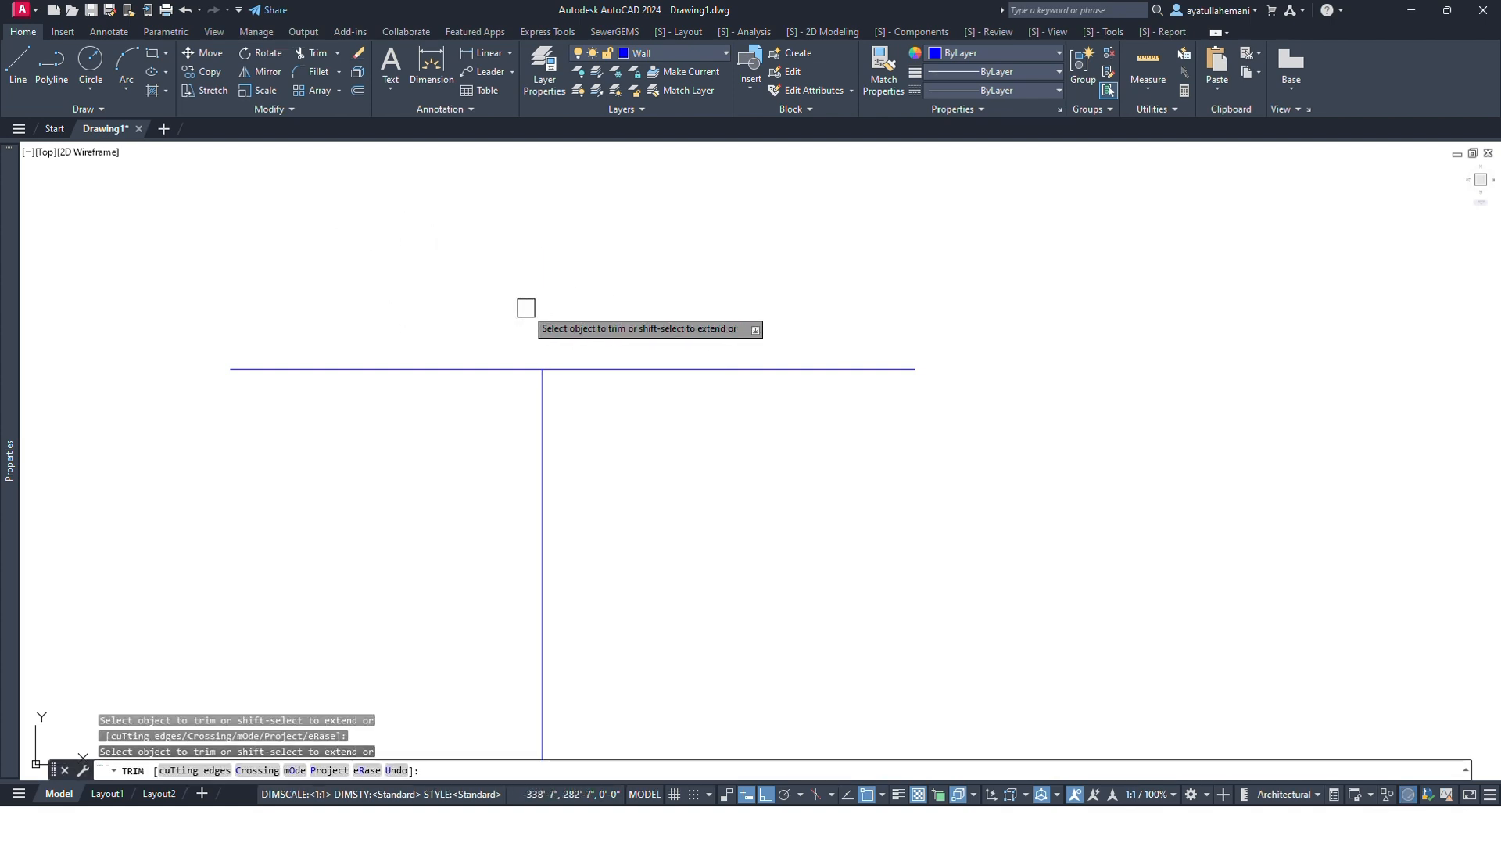
click(459, 368)
middle_drag(593, 386, 590, 313)
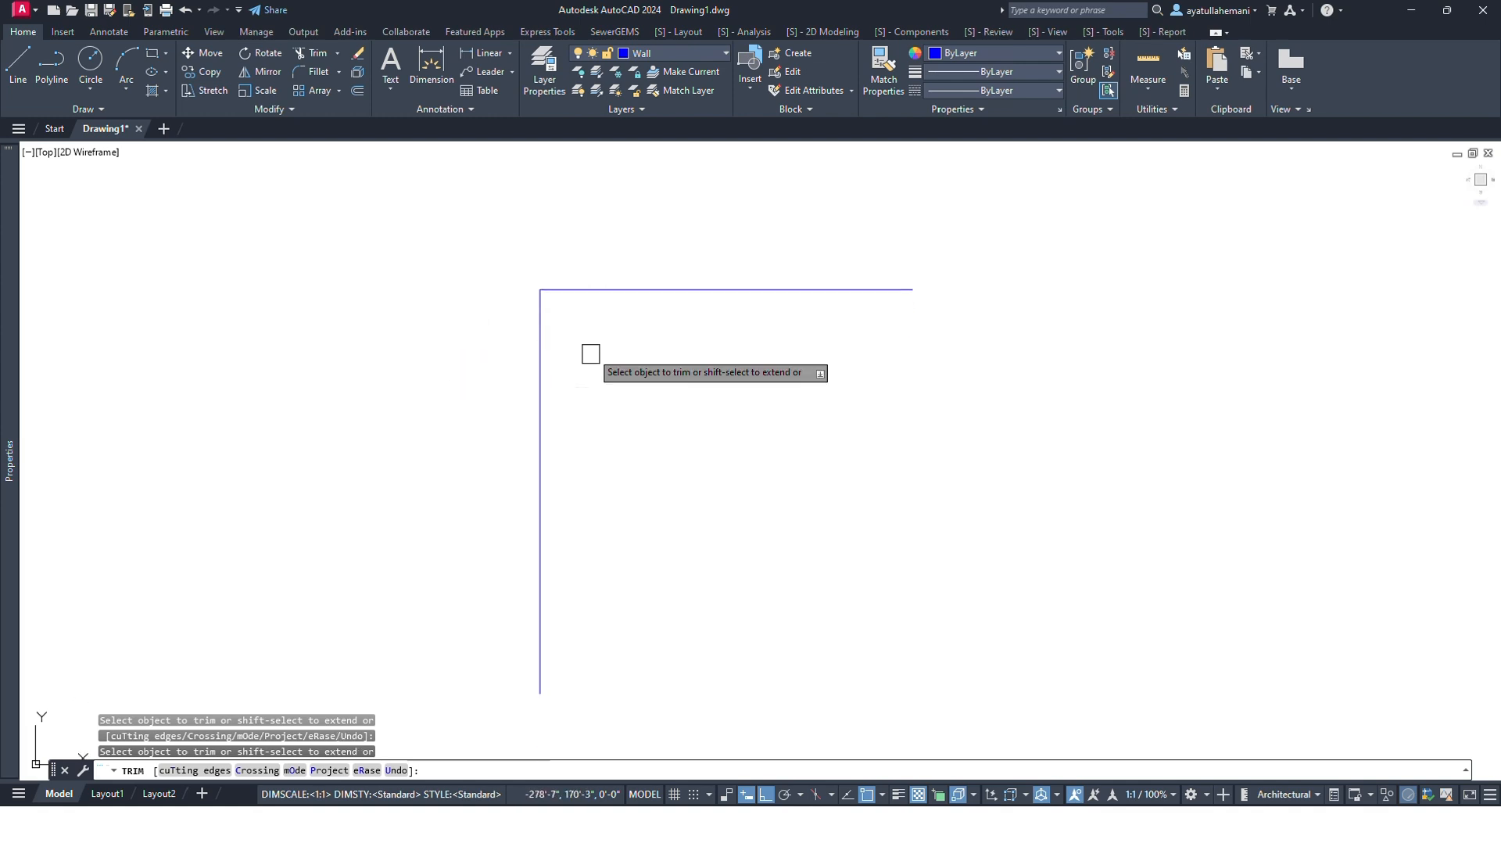
Remove the two remaining lines of the corner with the Trim command.
click(637, 295)
click(543, 402)
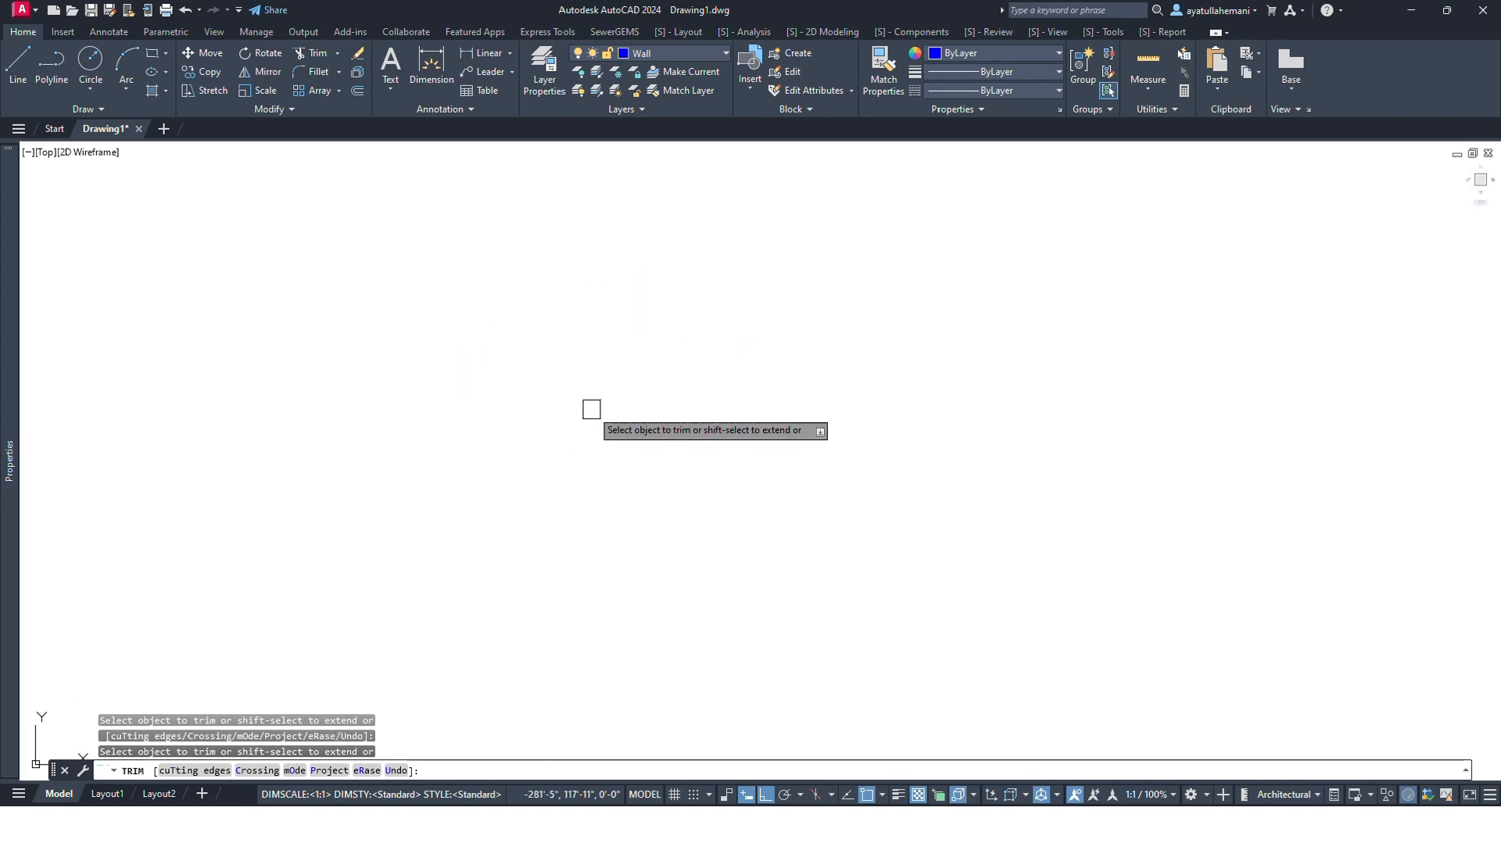
key(Escape)
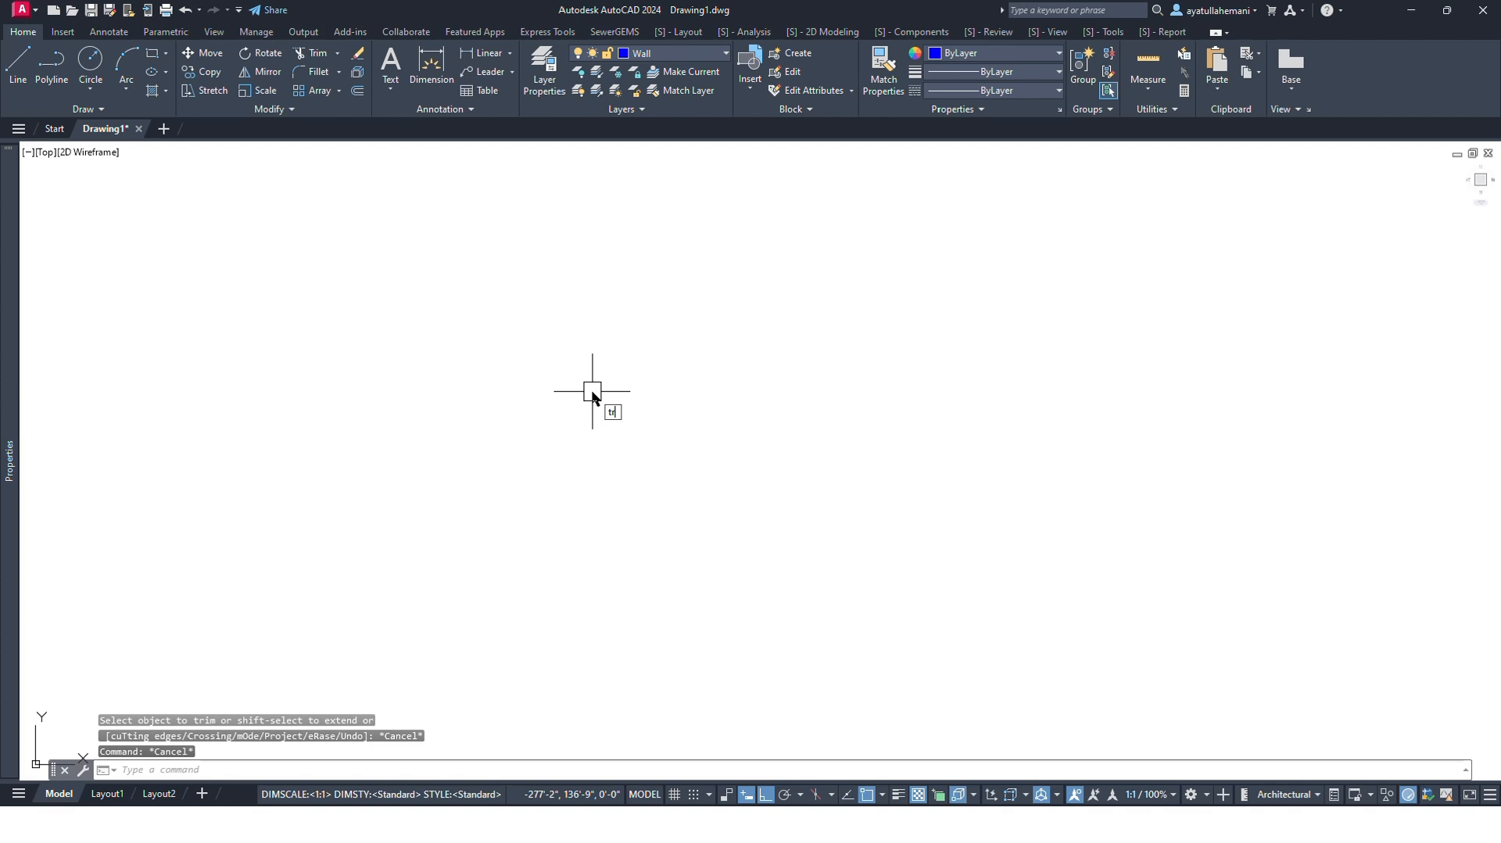
key(Return)
key(Escape)
key(Escape)
Draw a long horizontal line across the upper middle of the empty drawing area.
text(l)
key(Return)
click(381, 311)
click(1095, 344)
key(Escape)
key(Escape)
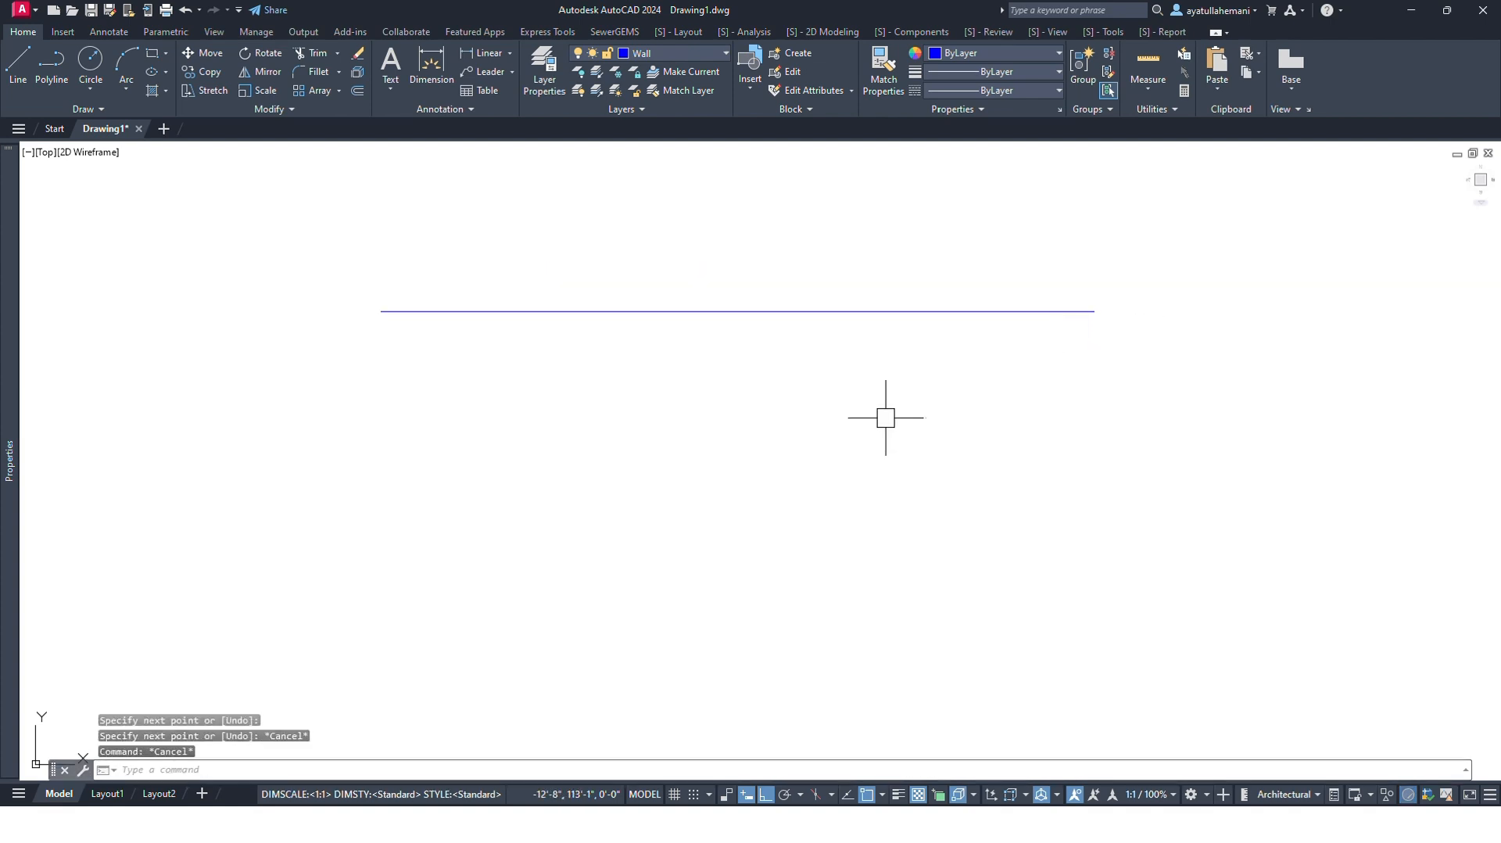
Draw a vertical line that crosses the horizontal line at its middle and reaches well below it.
key(Return)
click(738, 227)
click(737, 539)
key(Escape)
key(Escape)
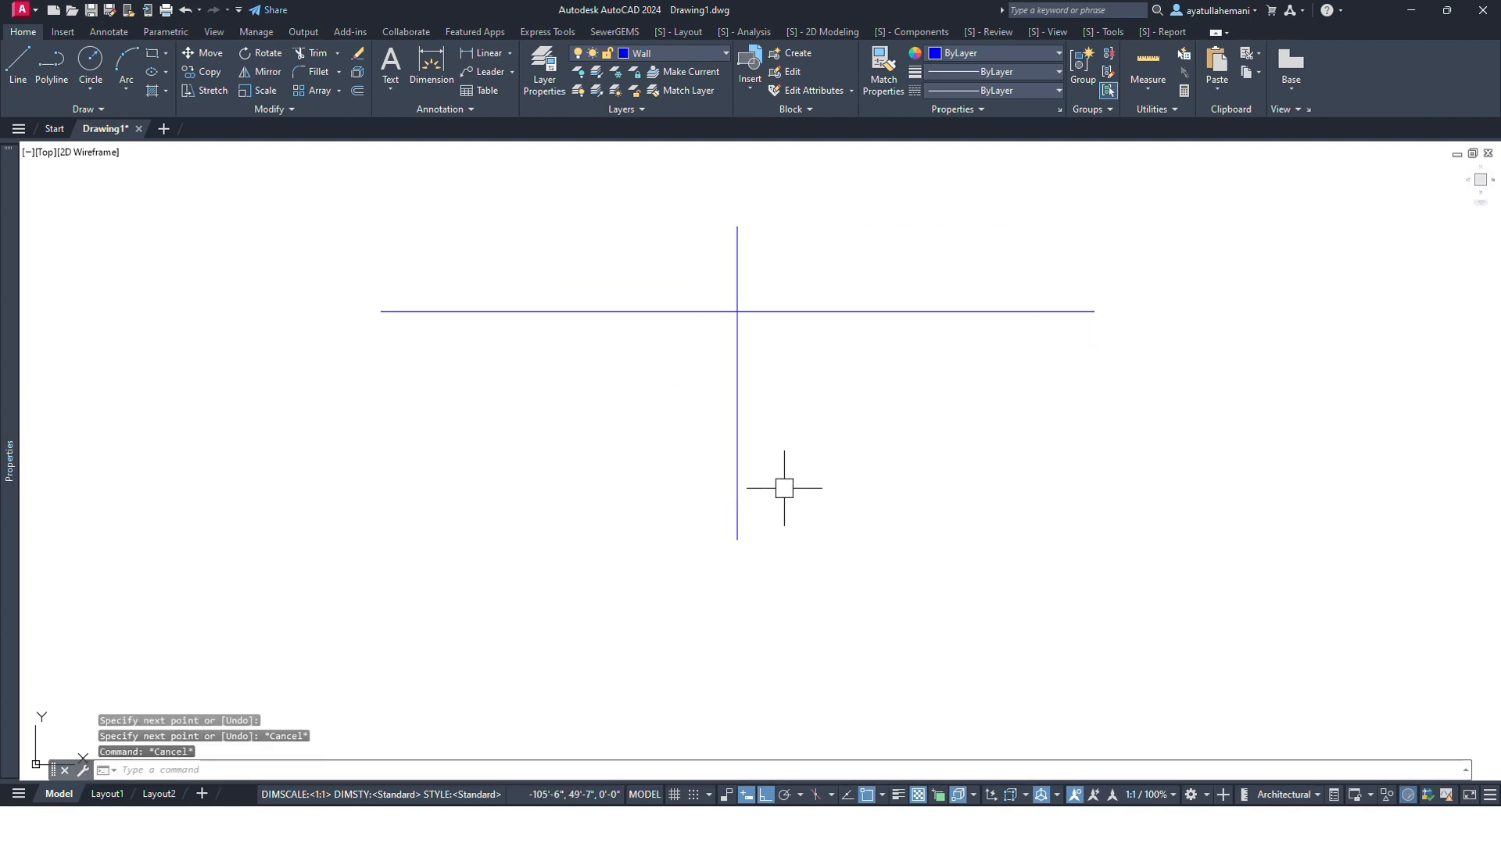
Trim away the vertical line's part above the crossing and both halves of the horizontal line.
text(tr)
key(Return)
click(737, 258)
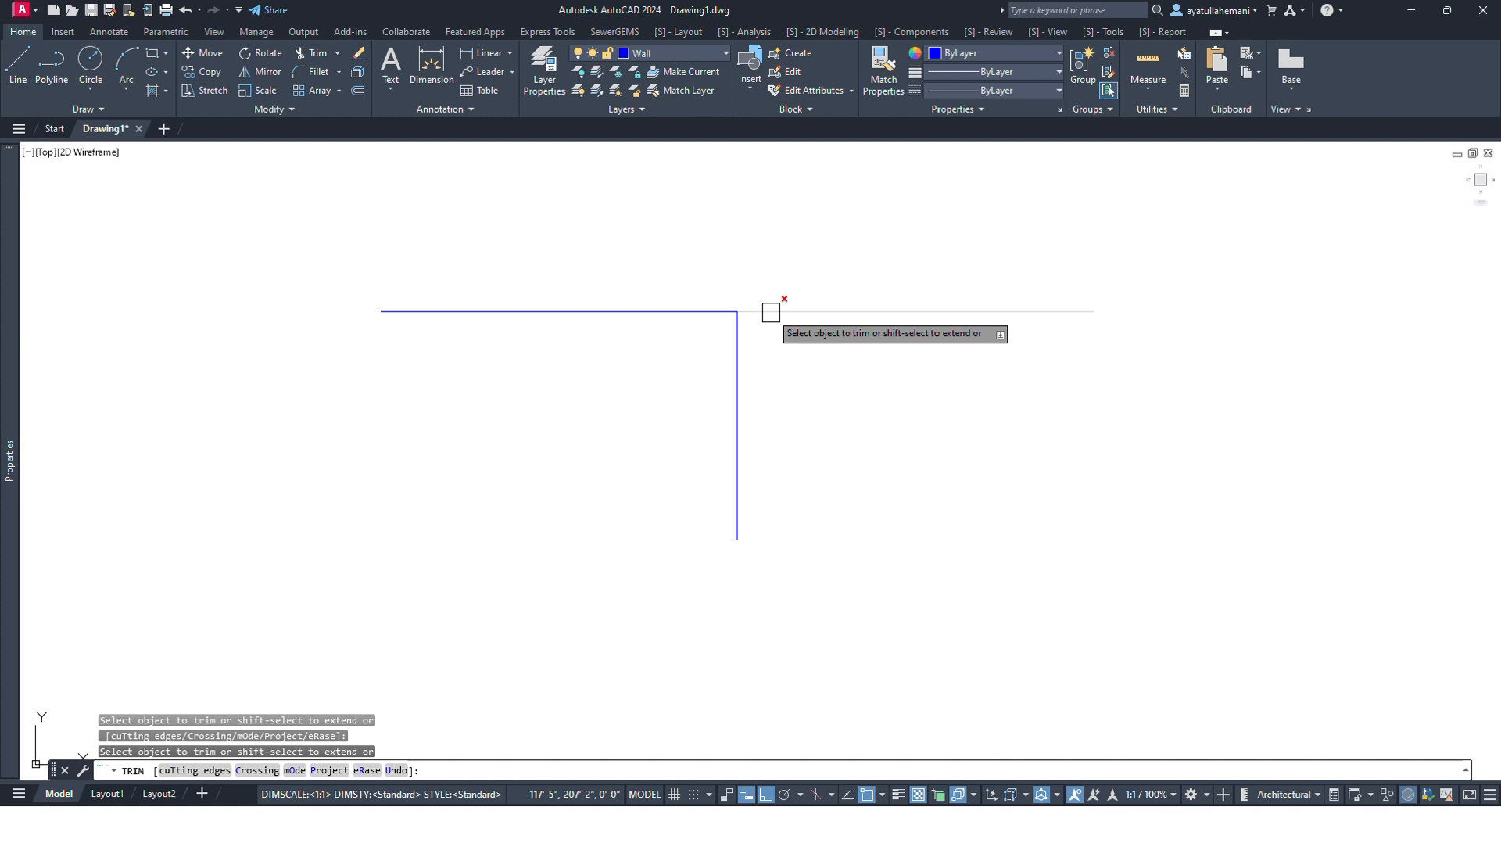
click(771, 312)
key(Escape)
key(Escape)
Draw a long horizontal line above the remaining vertical line, leaving a gap between them.
text(l)
key(Return)
click(520, 228)
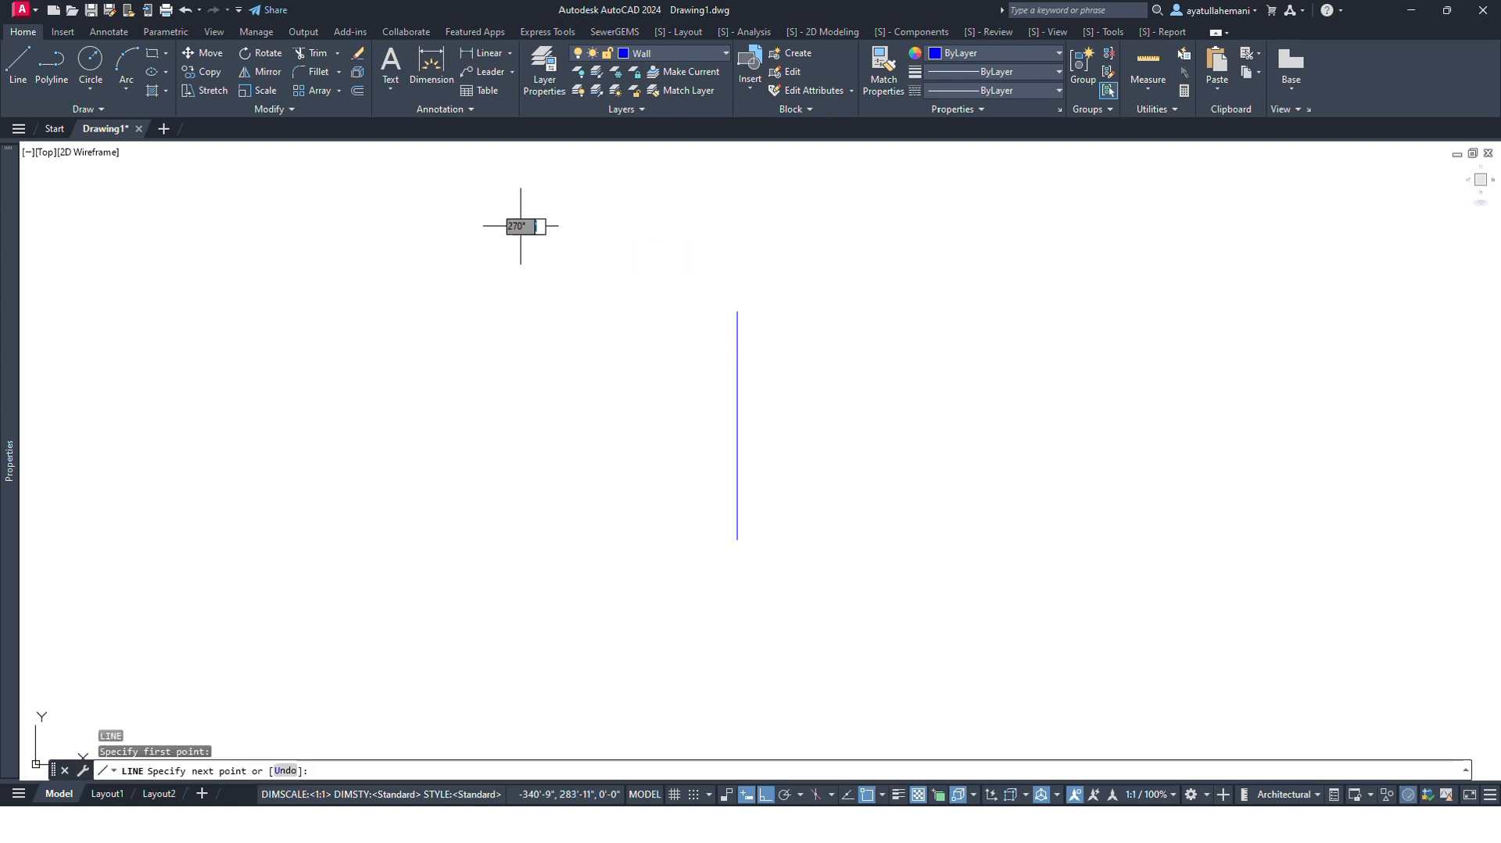
click(1101, 251)
key(Escape)
key(Escape)
Extend the vertical line up to the horizontal line above it.
middle_drag(707, 353, 601, 379)
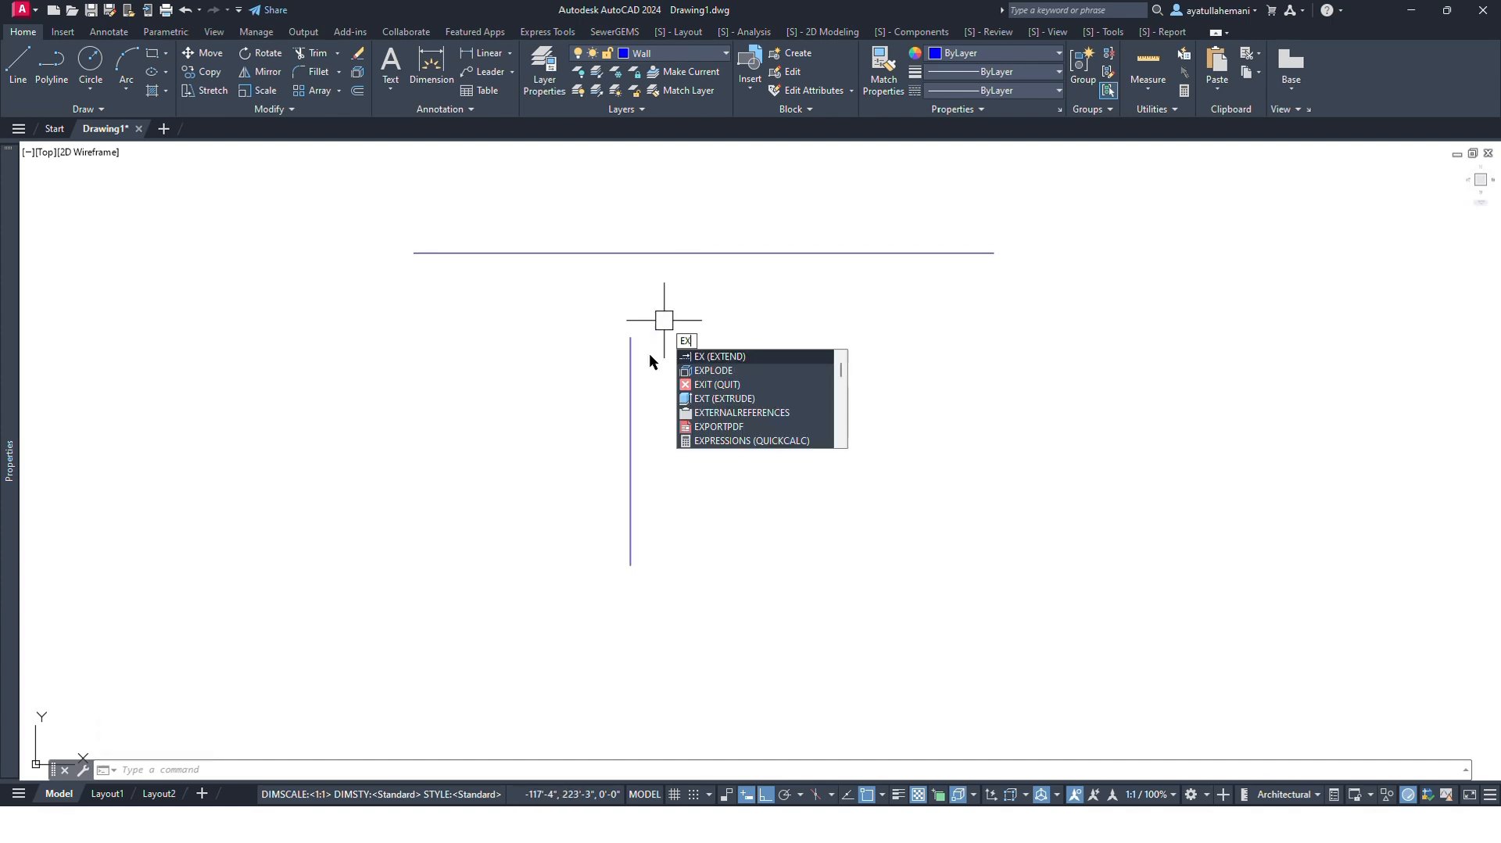
key(Return)
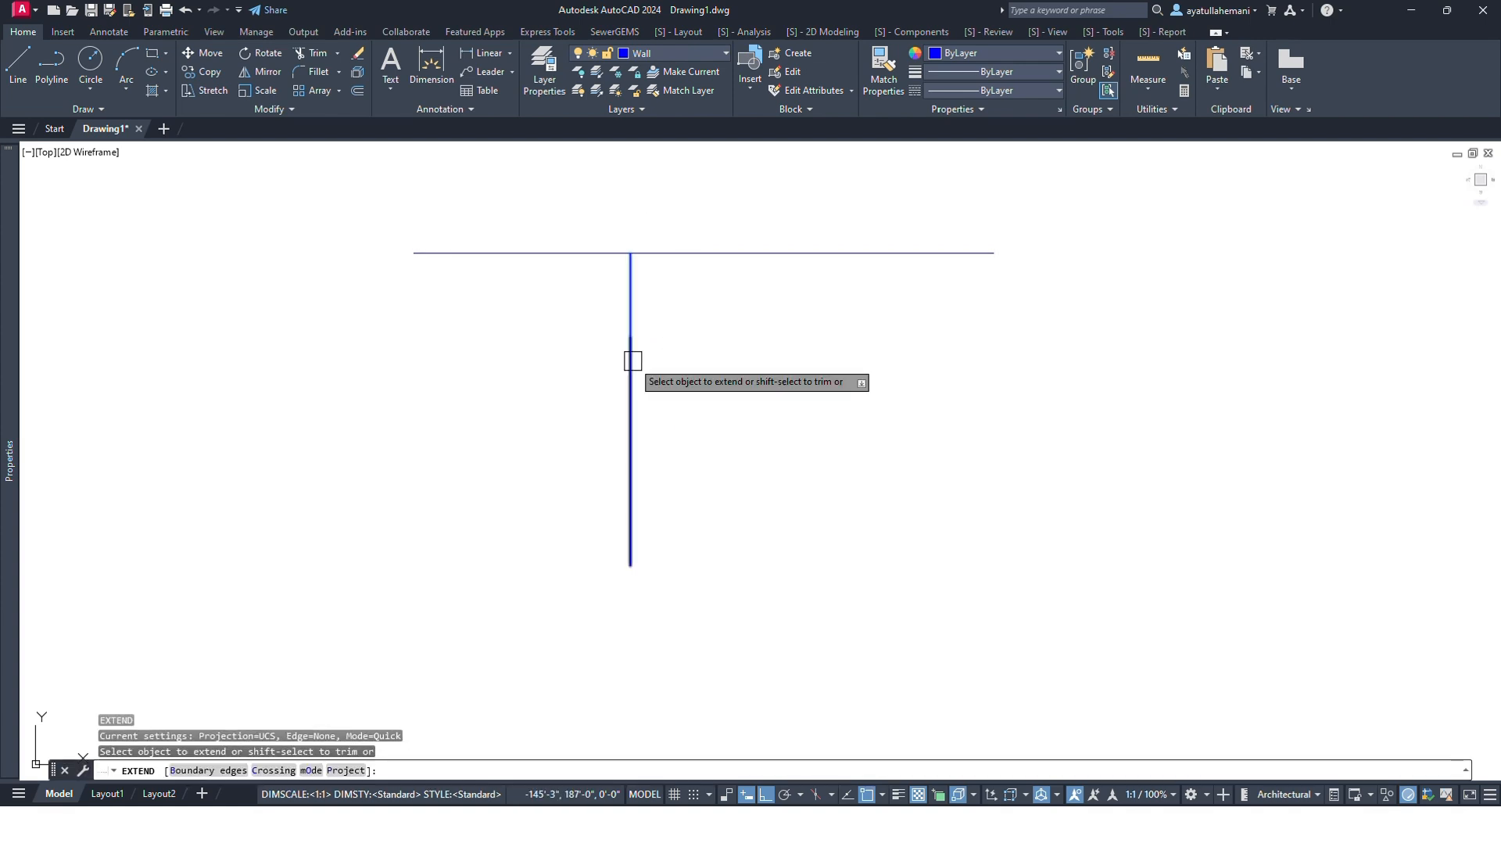
click(625, 355)
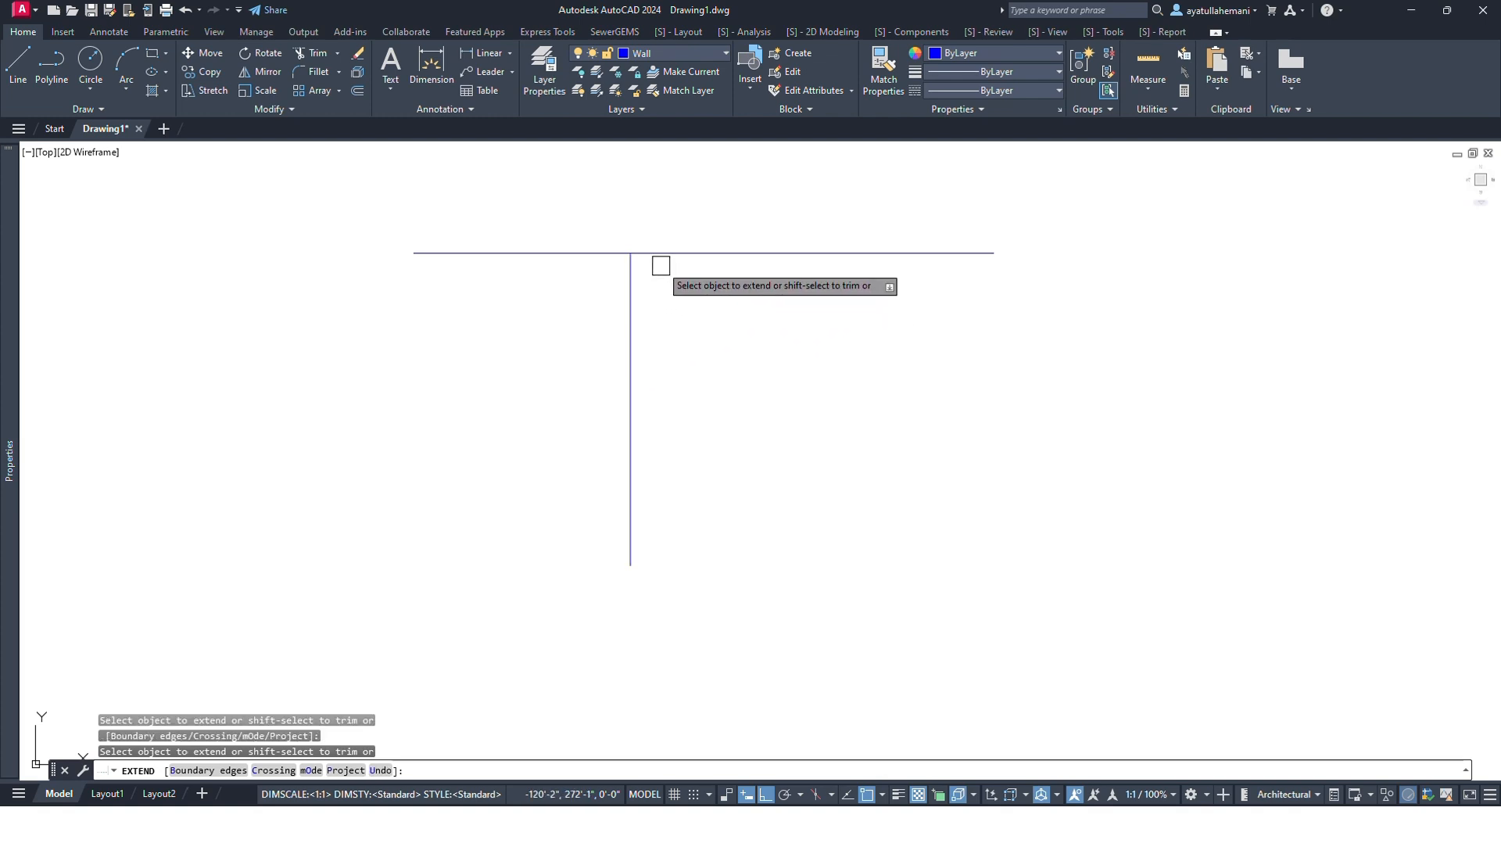
key(Escape)
Draw a second vertical line left of the T shape, starting above the horizontal line.
text(l)
key(Return)
click(342, 180)
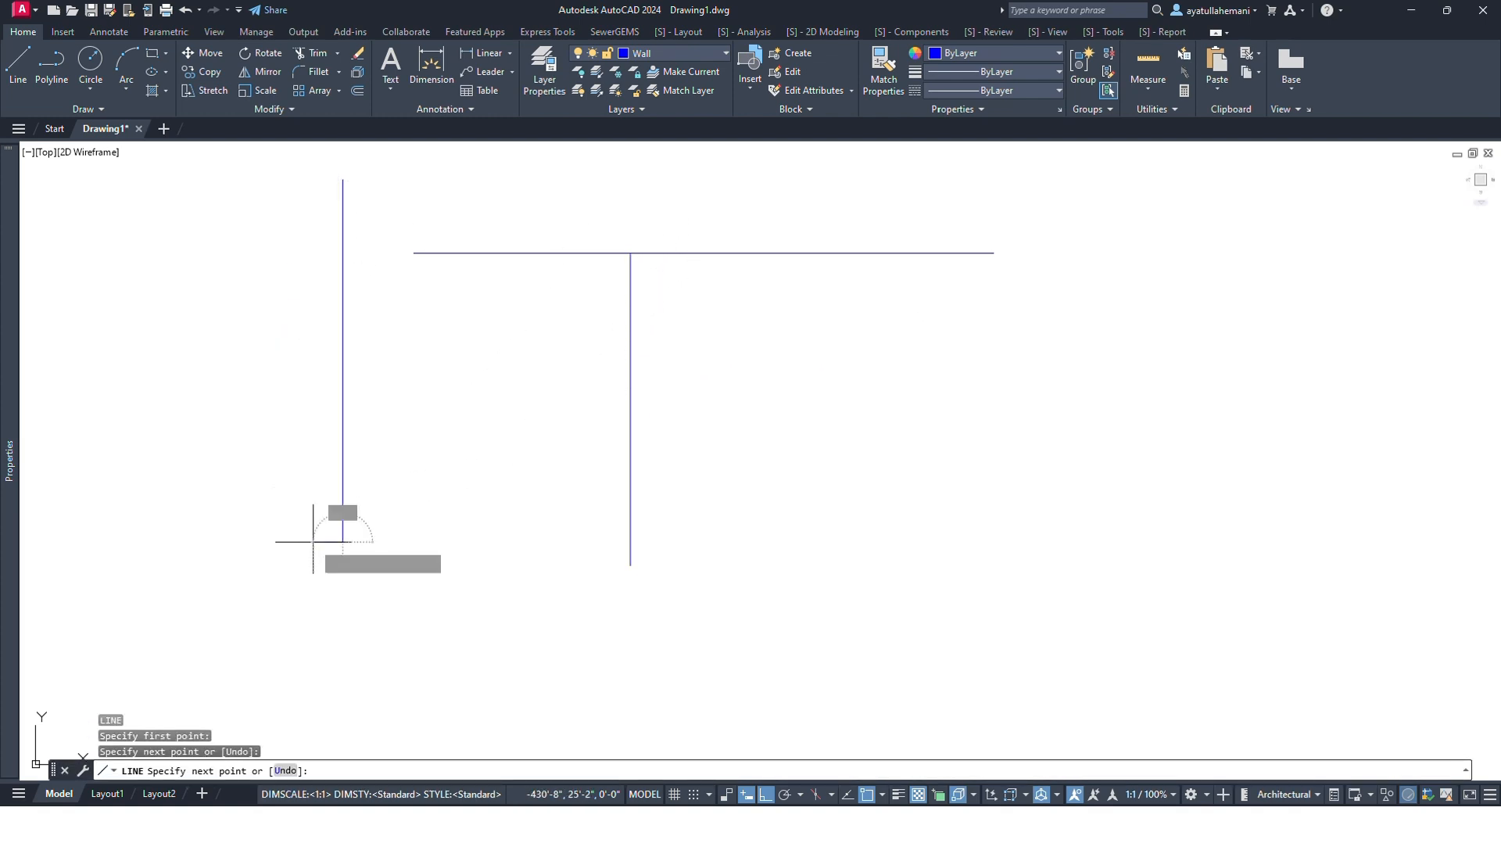
click(343, 542)
key(Escape)
key(Escape)
Draw a long horizontal line below the lower ends of both vertical lines.
text(l)
key(Return)
click(277, 574)
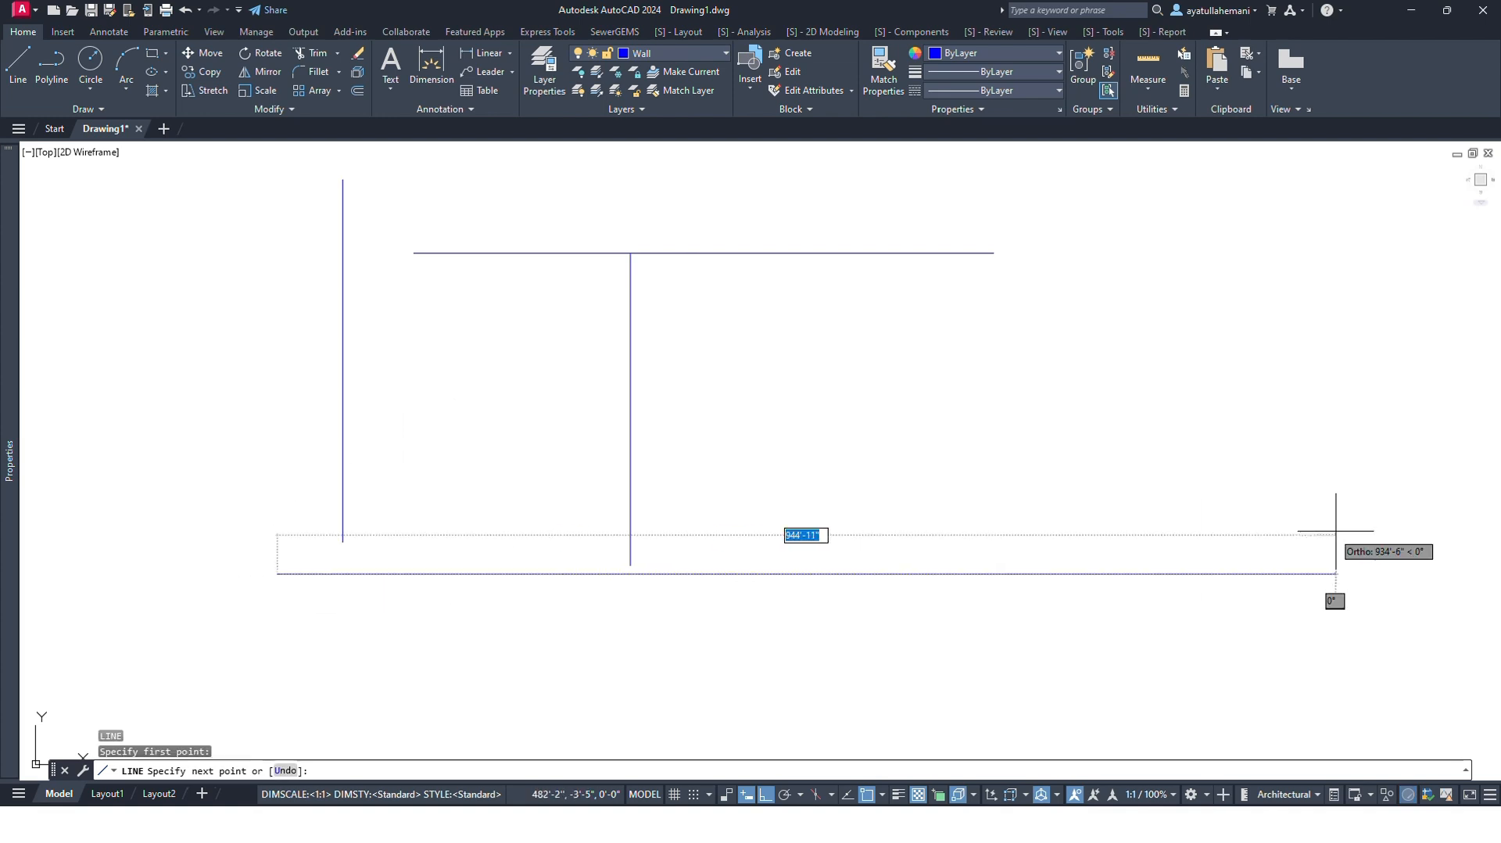
click(1221, 574)
key(Escape)
key(Escape)
Shorten the T shape's vertical line by moving its lower endpoint up, away from the bottom line.
click(727, 493)
click(618, 540)
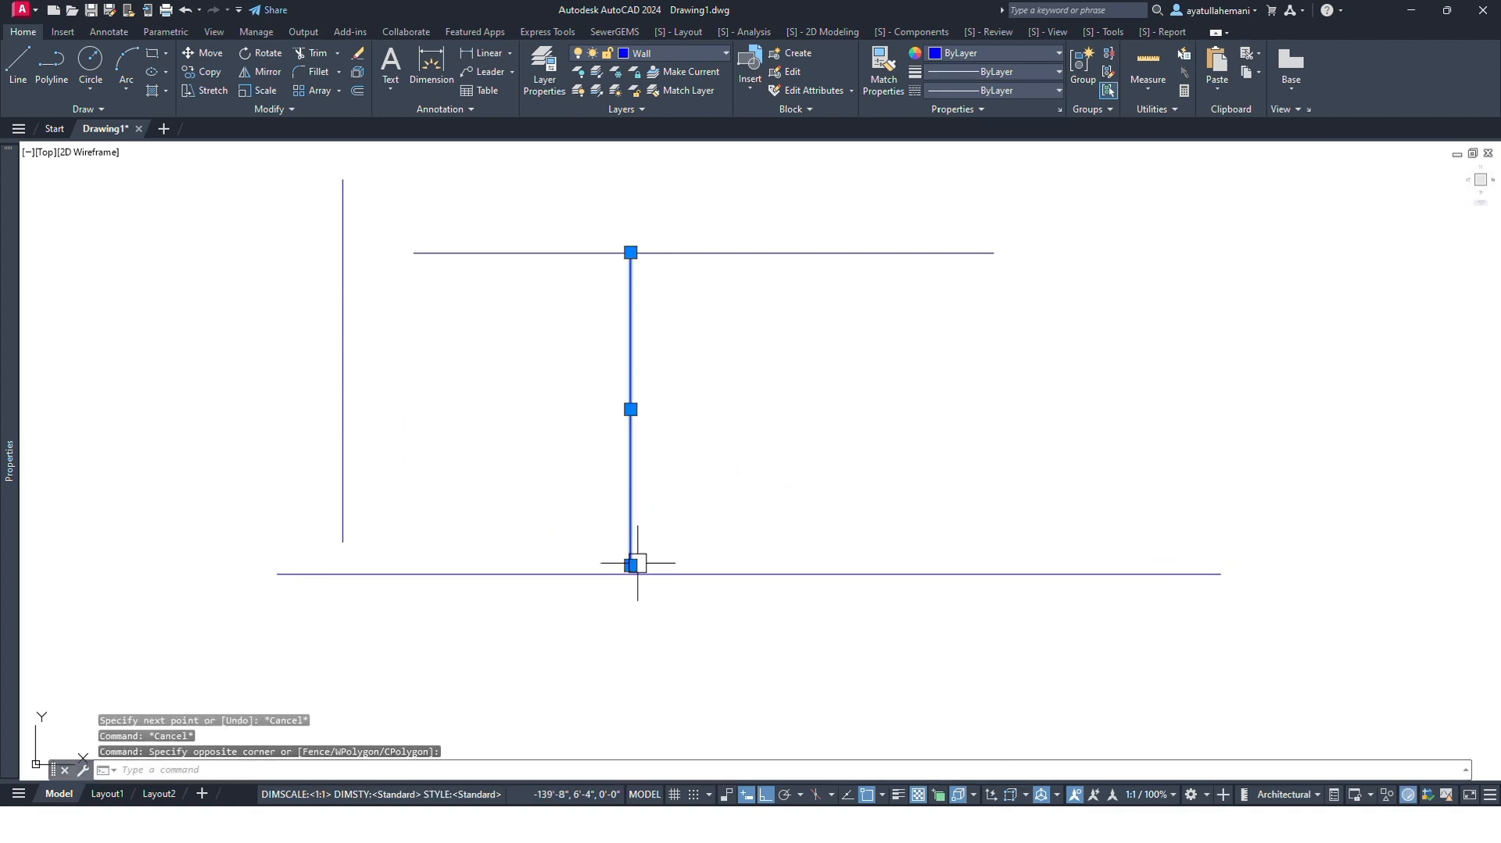
click(630, 565)
click(685, 477)
key(Escape)
key(Escape)
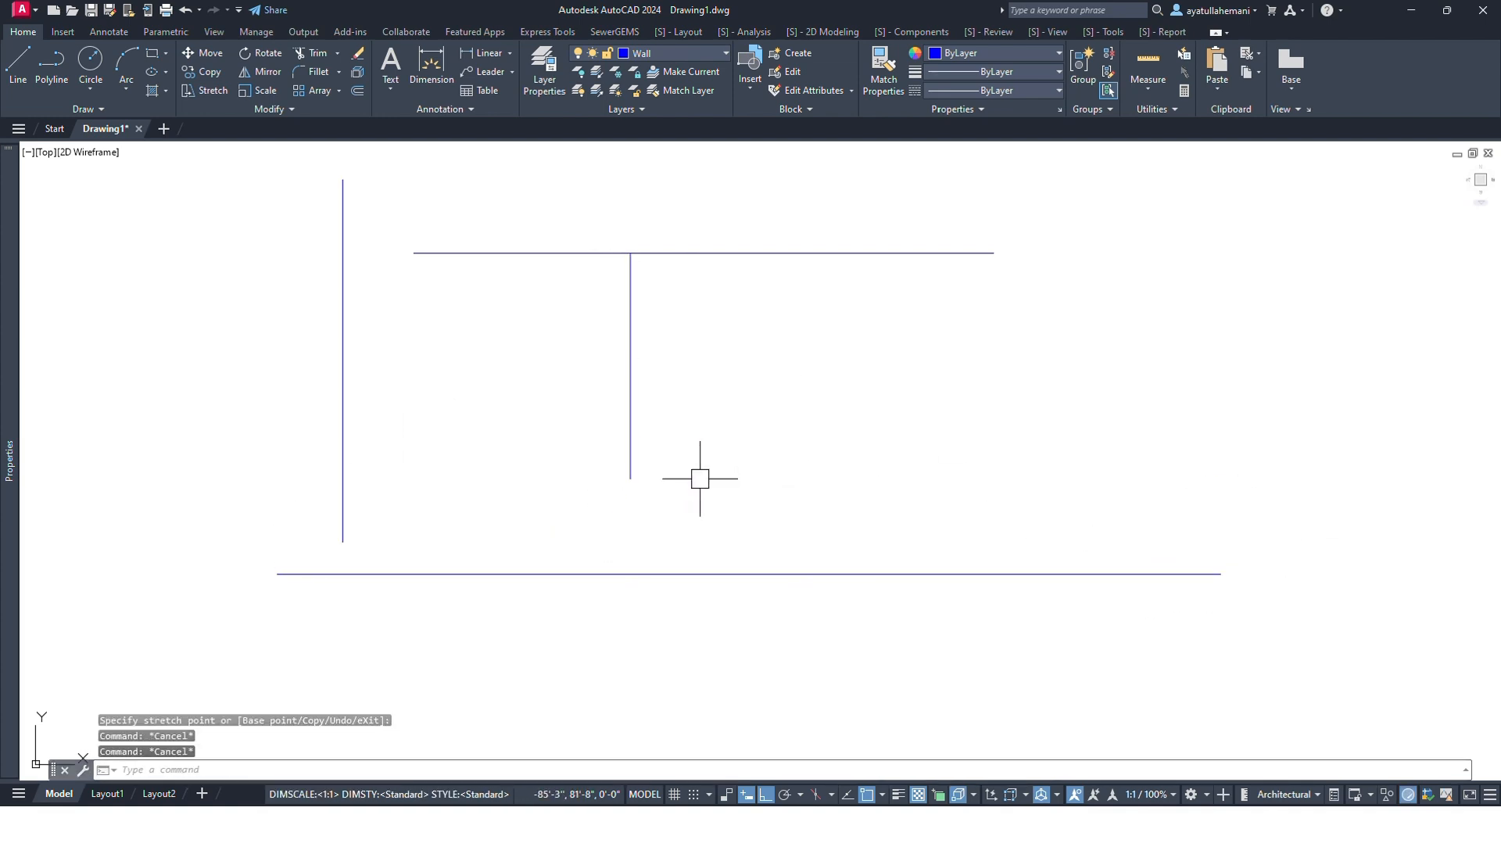
Extend both vertical lines down to the bottom horizontal line using one fence selection.
text(ex)
key(Return)
click(681, 464)
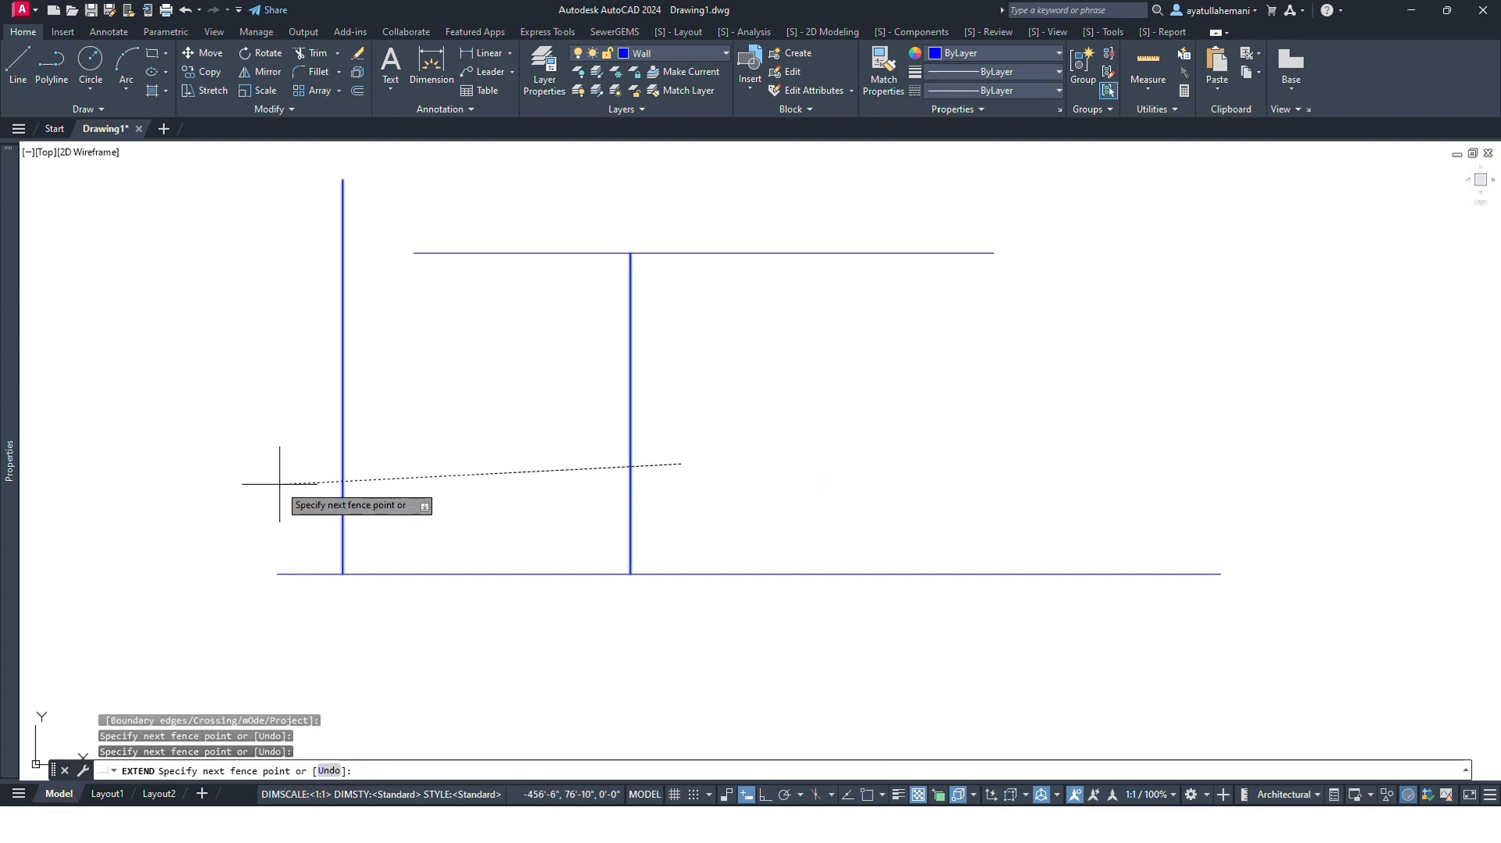
key(Escape)
key(Escape)
scroll(750, 469, down, 2)
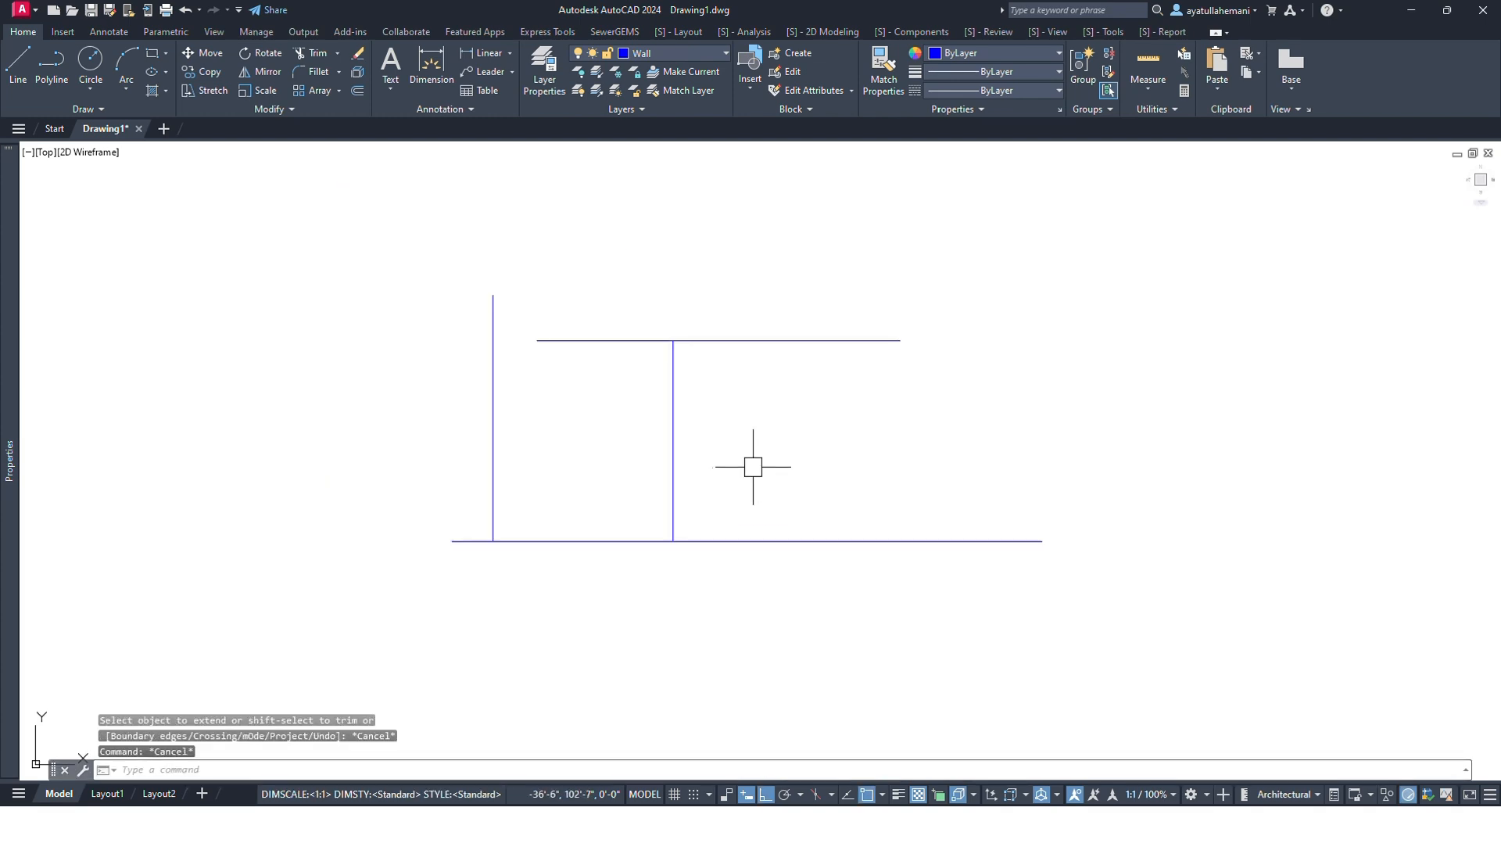
click(789, 464)
click(301, 468)
key(Escape)
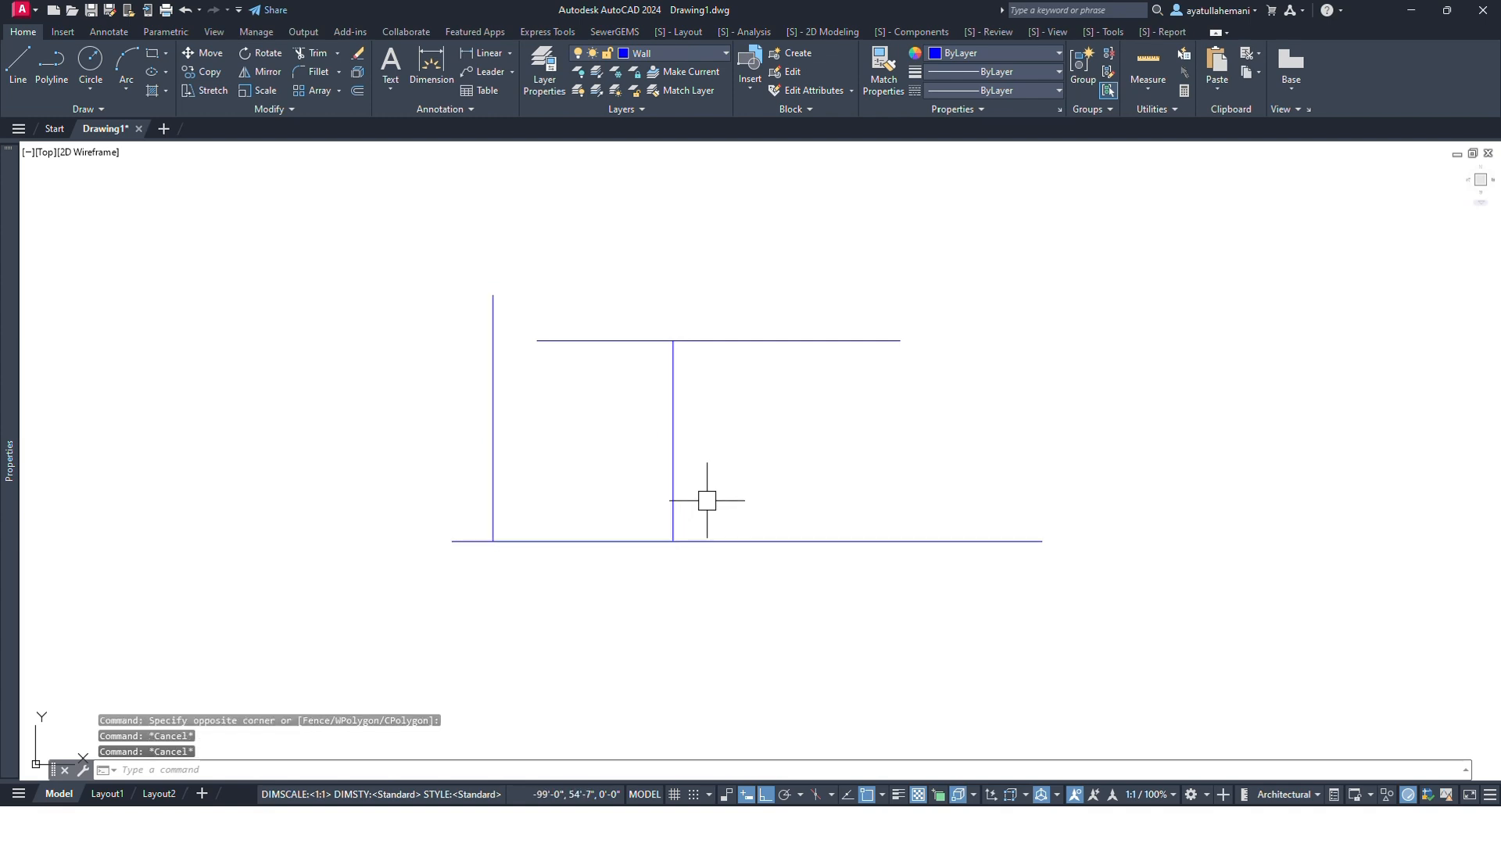
key(Escape)
Copy the bottom horizontal line several times, placing four copies below it and two beside it at its own level.
click(830, 512)
click(798, 613)
text(co)
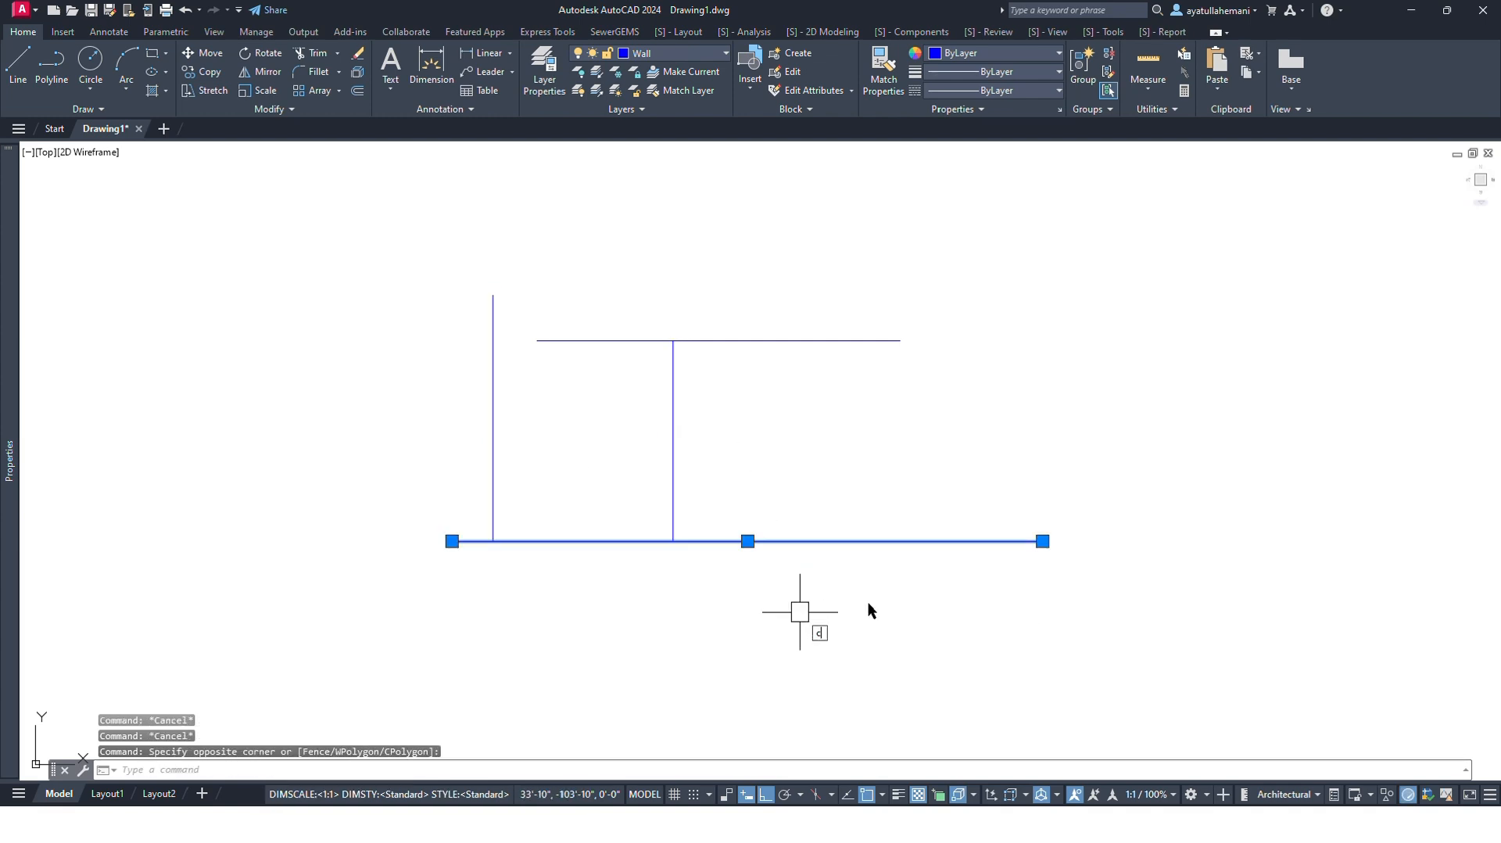
key(Return)
click(1138, 436)
click(1139, 548)
click(1155, 601)
click(1164, 552)
click(1174, 495)
click(1187, 437)
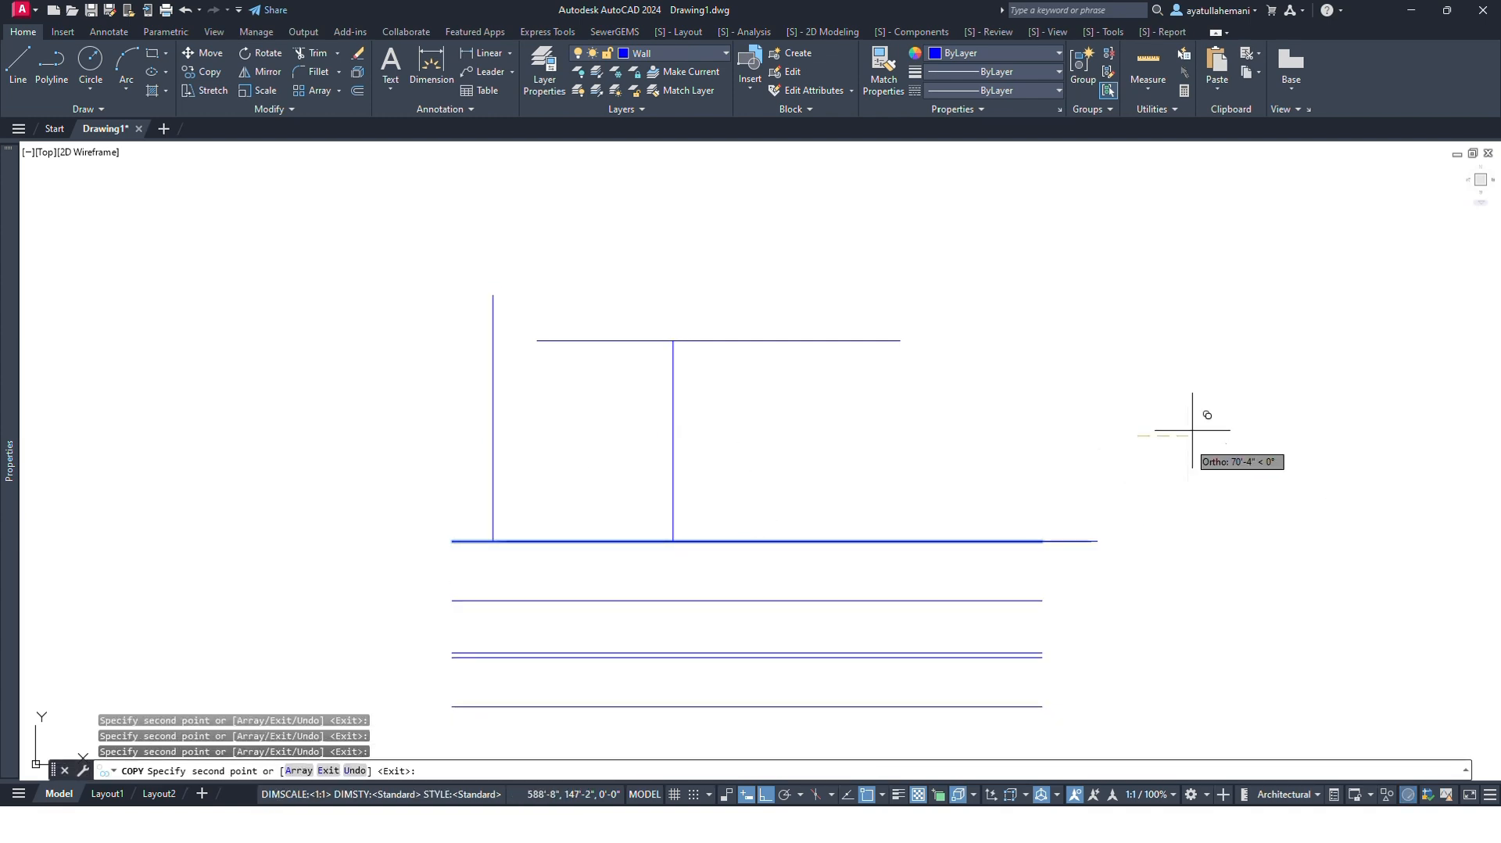
click(1196, 406)
key(Escape)
key(Escape)
Delete the two extra copies that overlap the original line and stick out past its right end.
click(1116, 543)
click(1079, 526)
key(Delete)
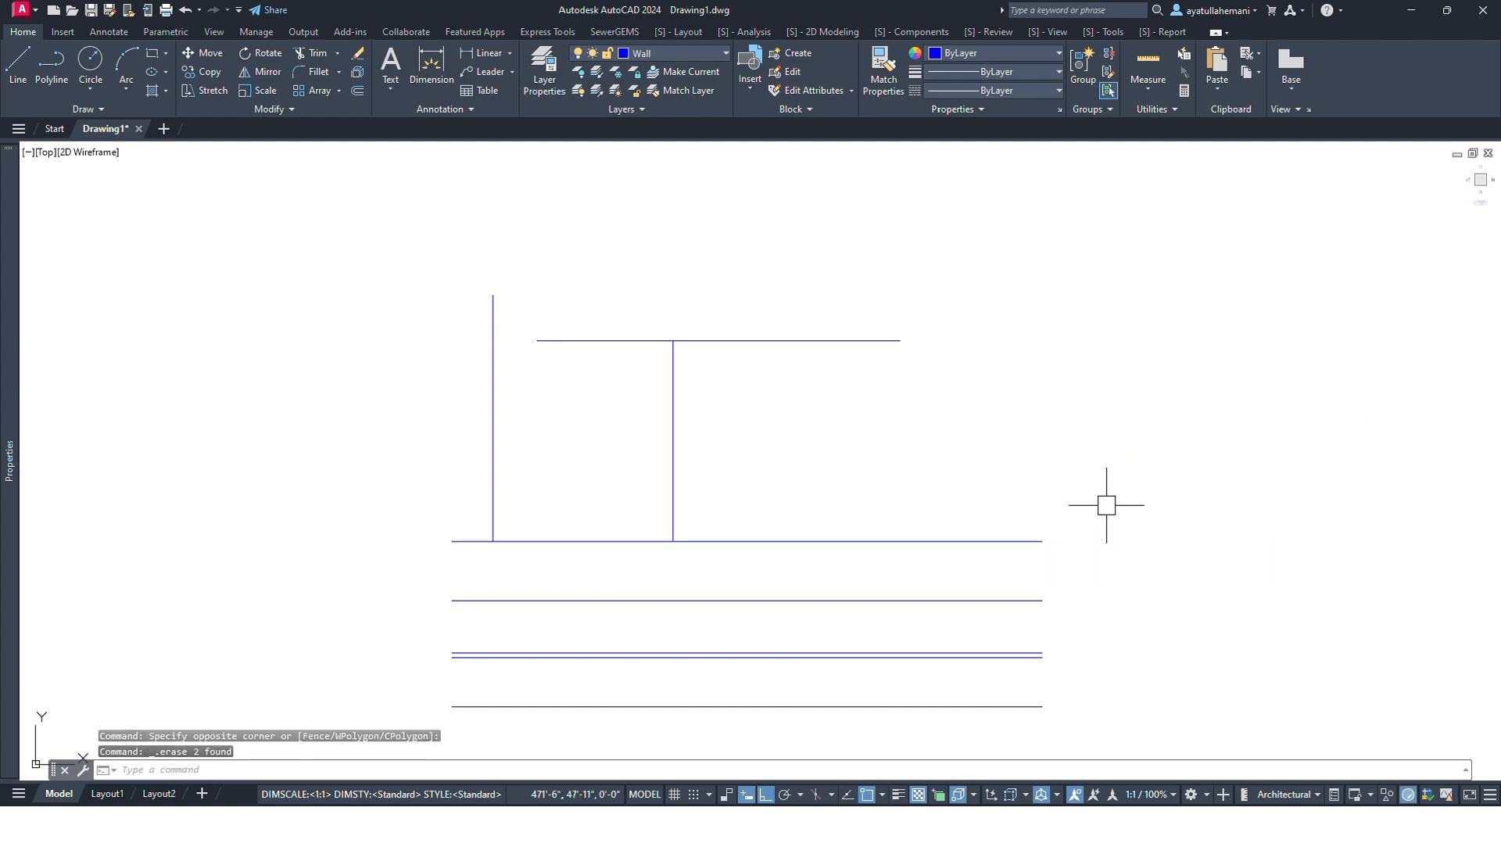
middle_drag(1062, 540, 1100, 465)
click(746, 406)
click(493, 406)
key(Escape)
key(Escape)
key(Escape)
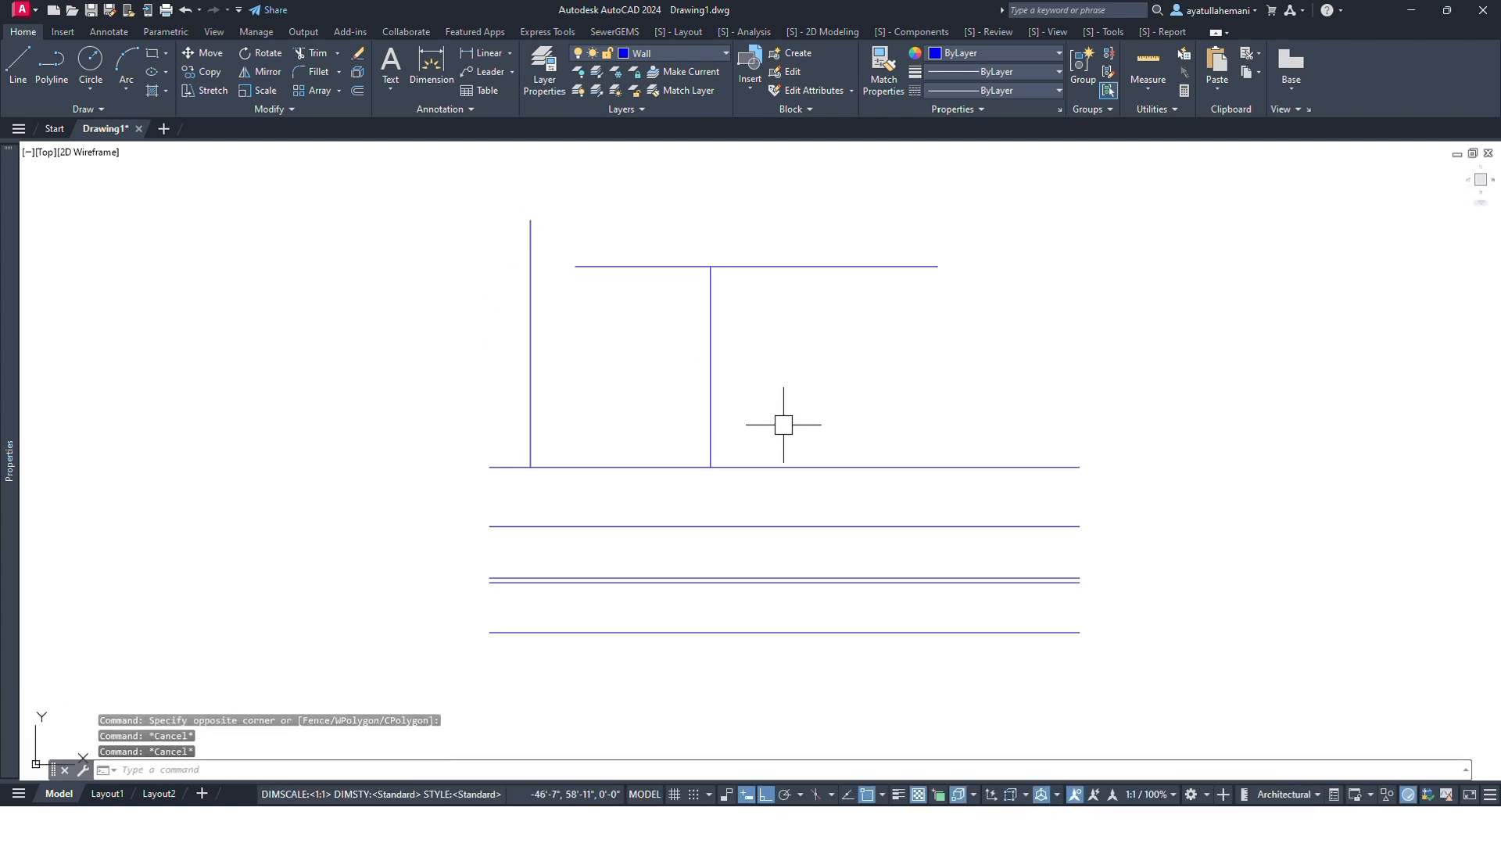
middle_drag(794, 399, 744, 399)
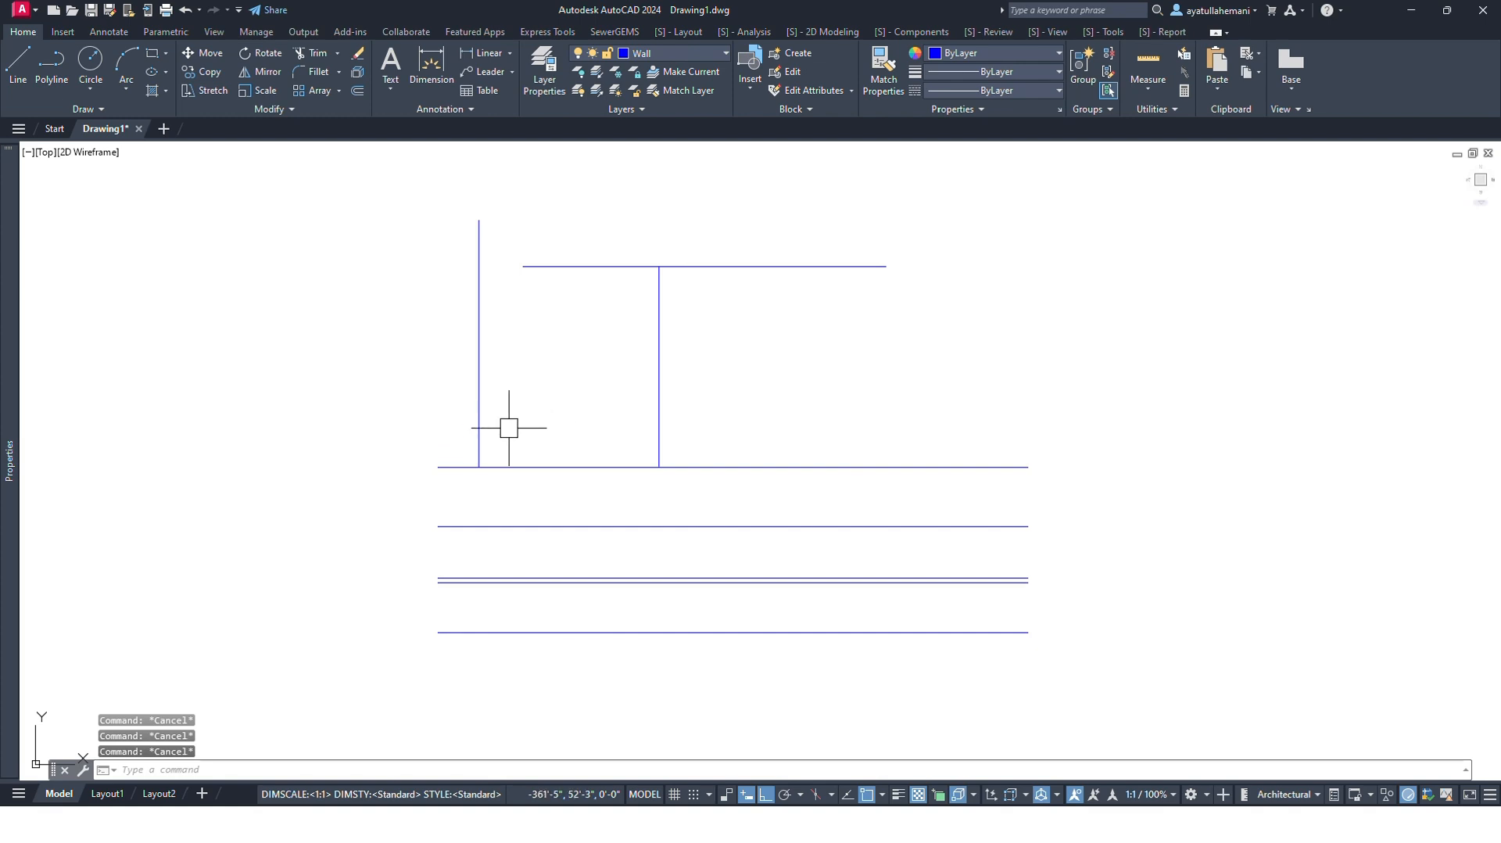
text(ex)
key(Return)
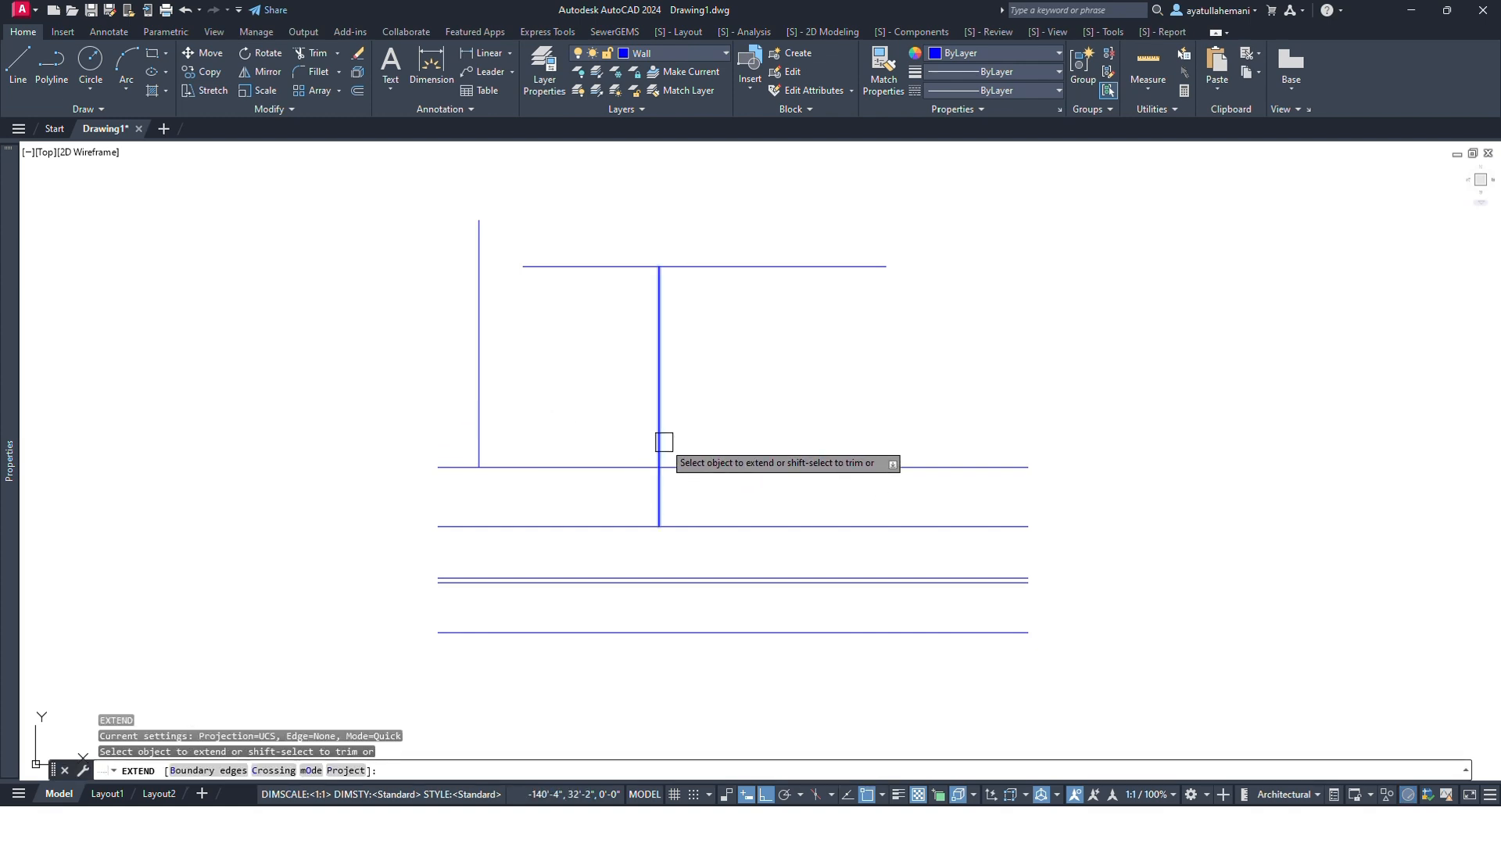
click(480, 441)
key(Escape)
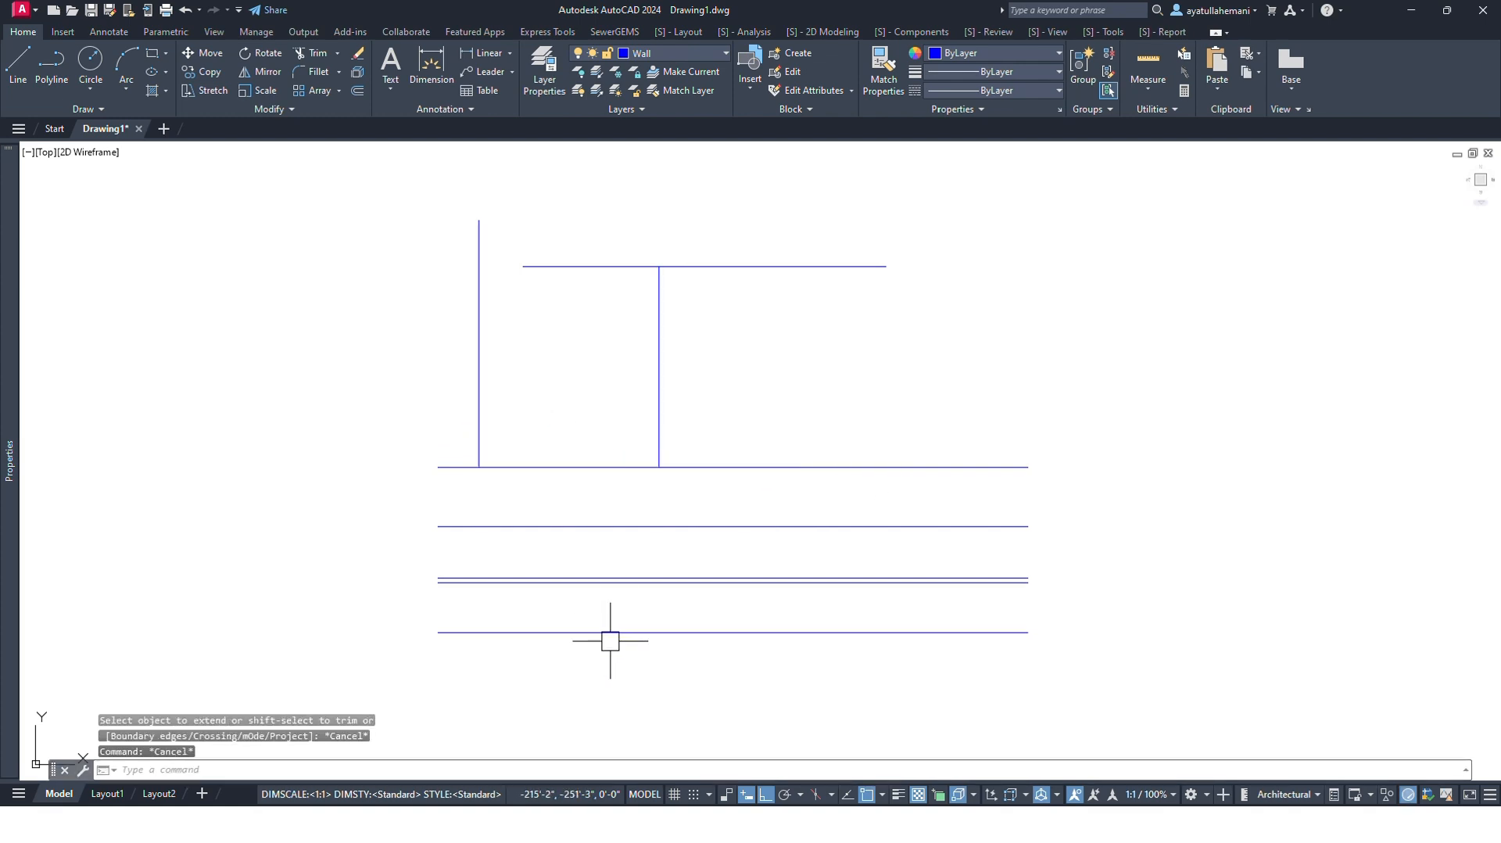
click(609, 585)
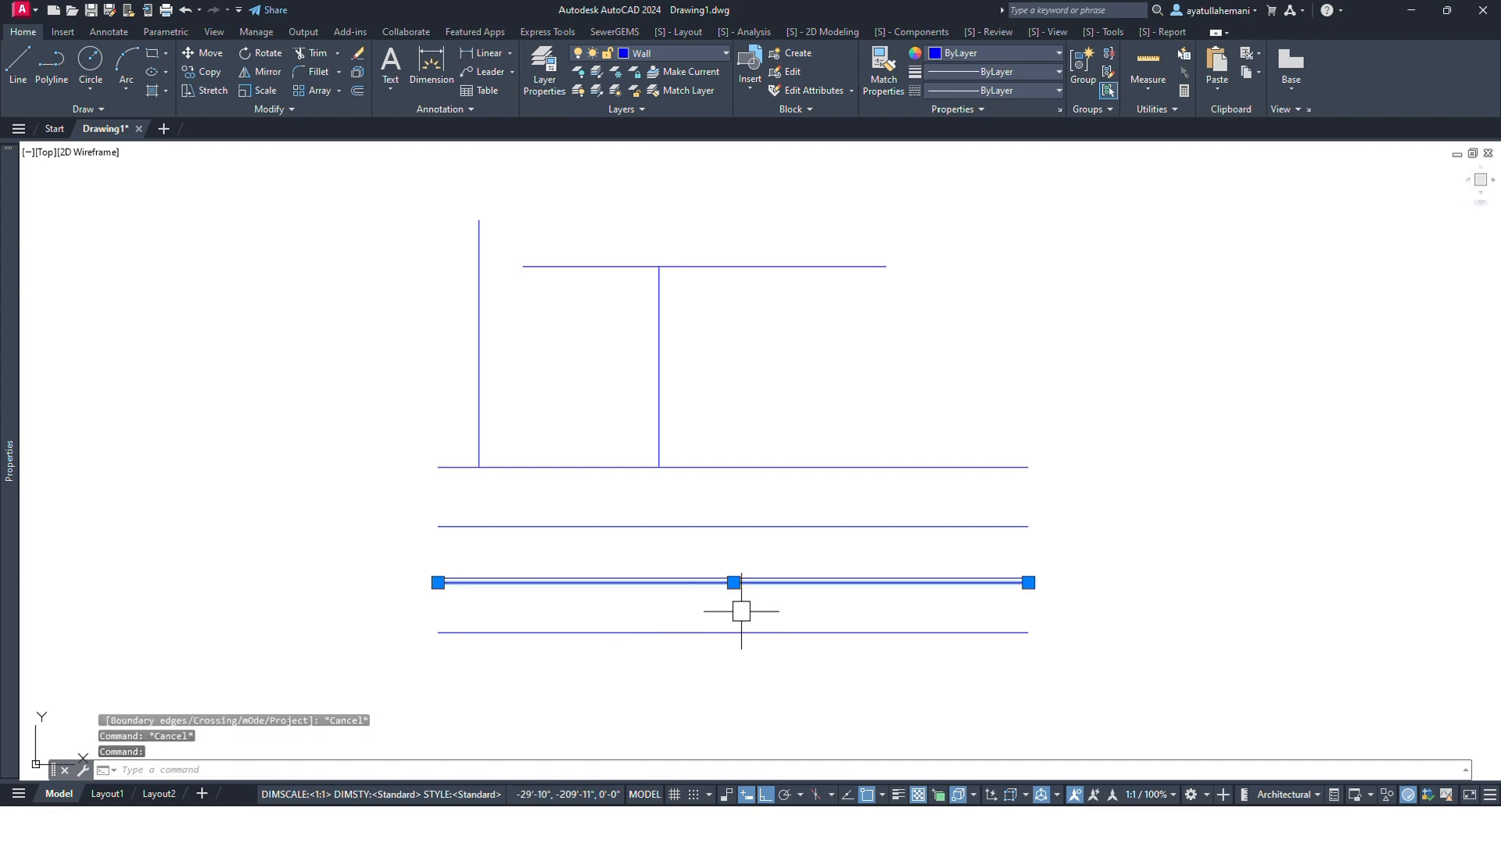
key(Escape)
Try extending both vertical lines with fences, one parallel line further down at a time, and undo the extensions.
key(Return)
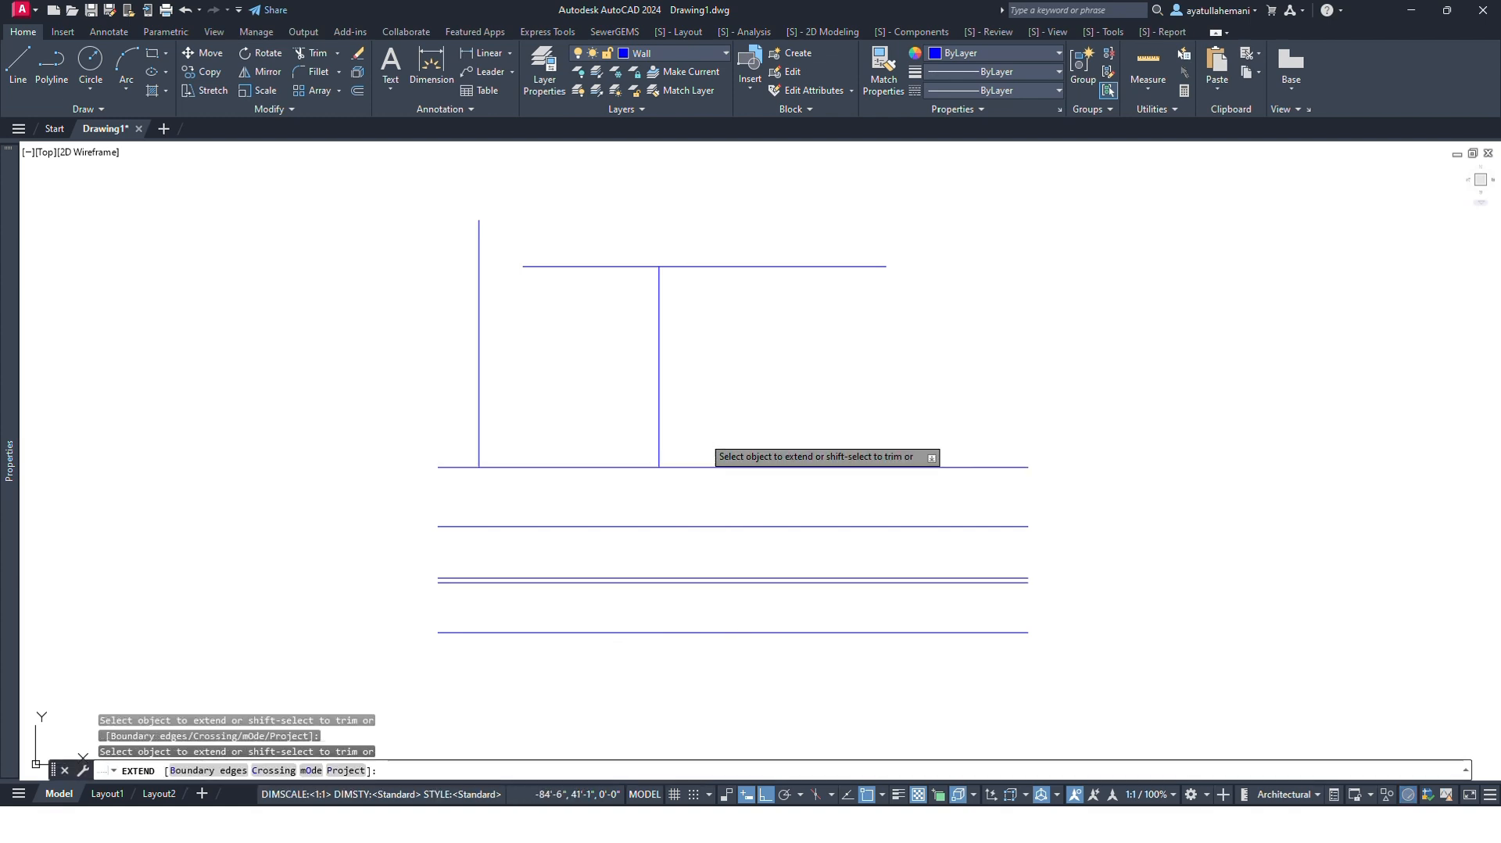
click(702, 434)
click(441, 435)
click(724, 423)
click(375, 435)
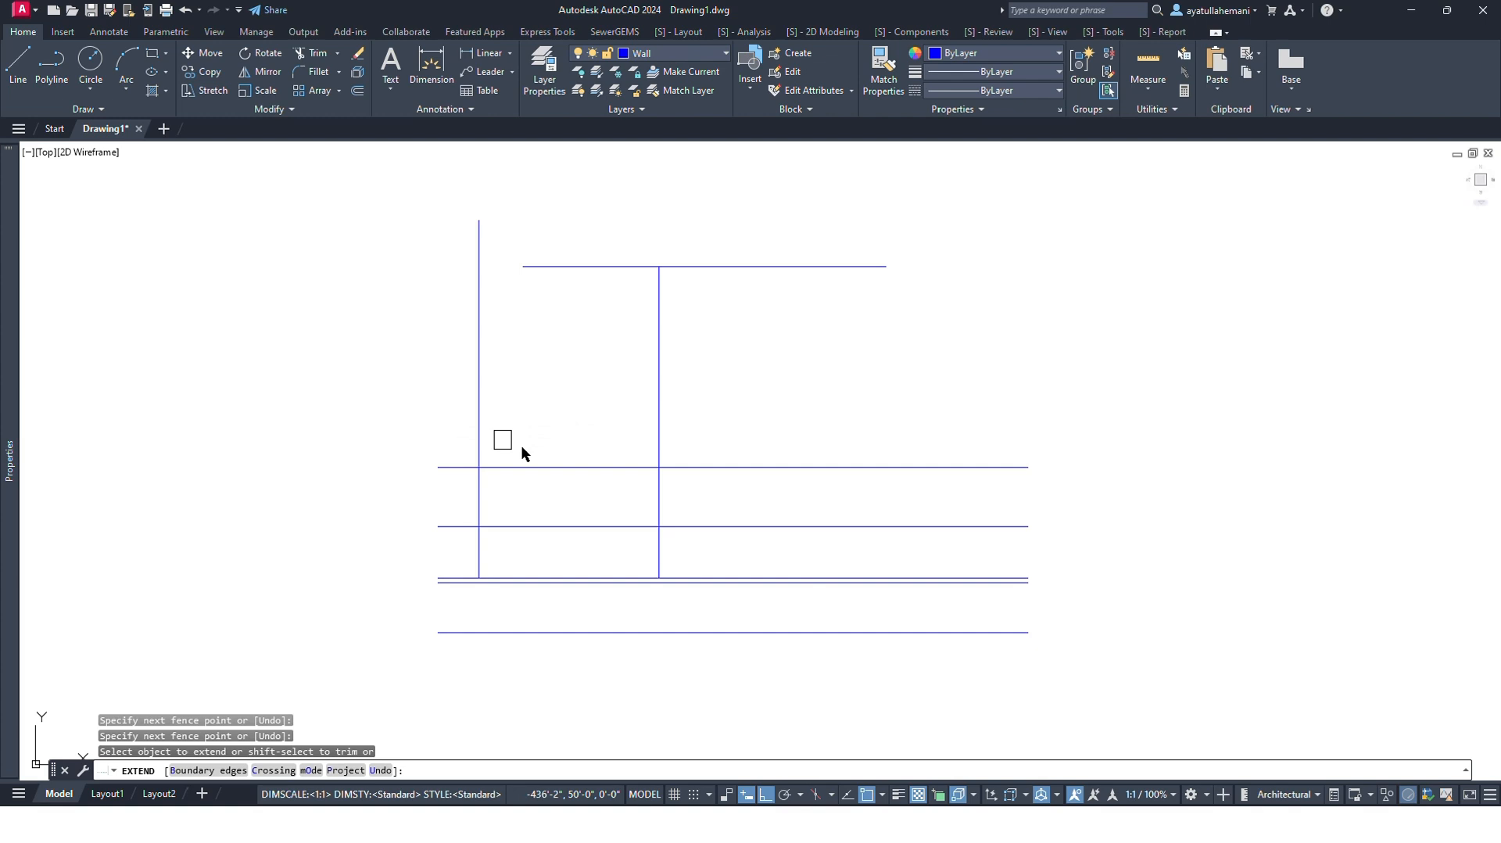
click(707, 495)
click(406, 482)
click(406, 481)
key(Escape)
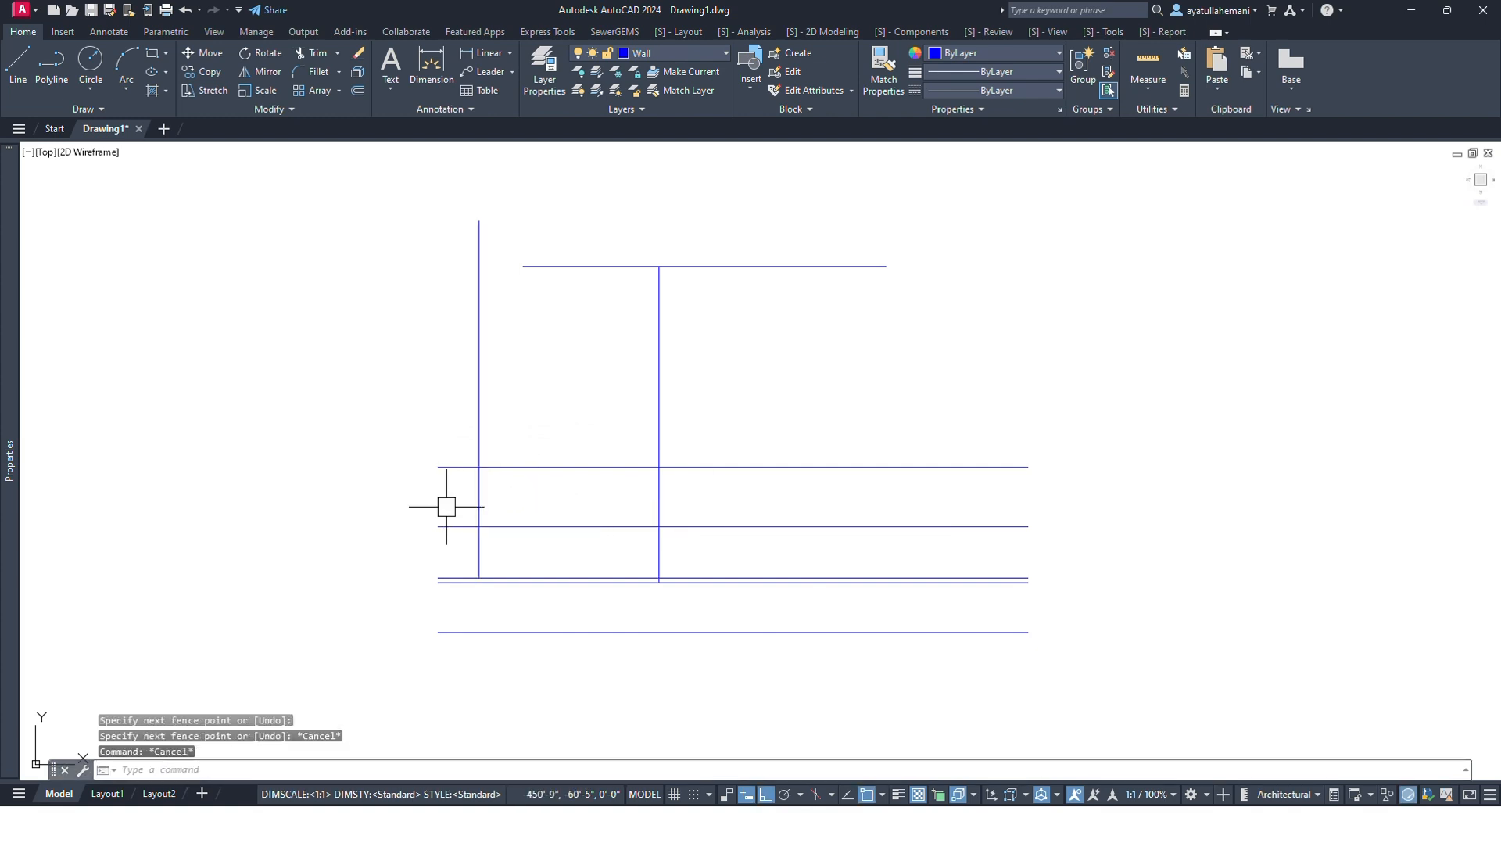
key(ctrl+z)
key(ctrl+z)
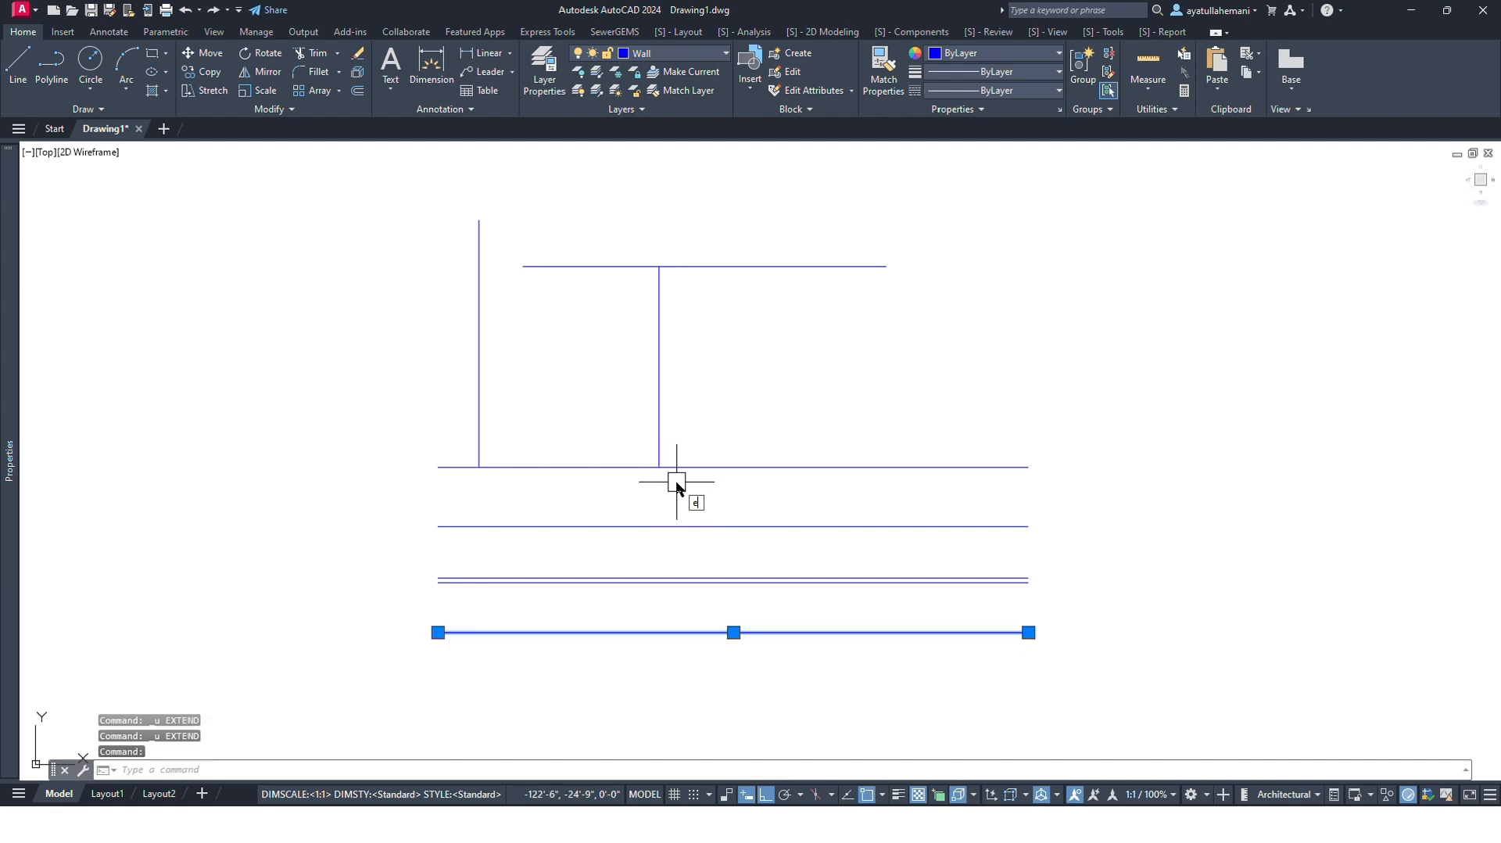
Extend both vertical lines directly to the lowest horizontal line, using it as the preselected boundary.
key(Return)
click(699, 435)
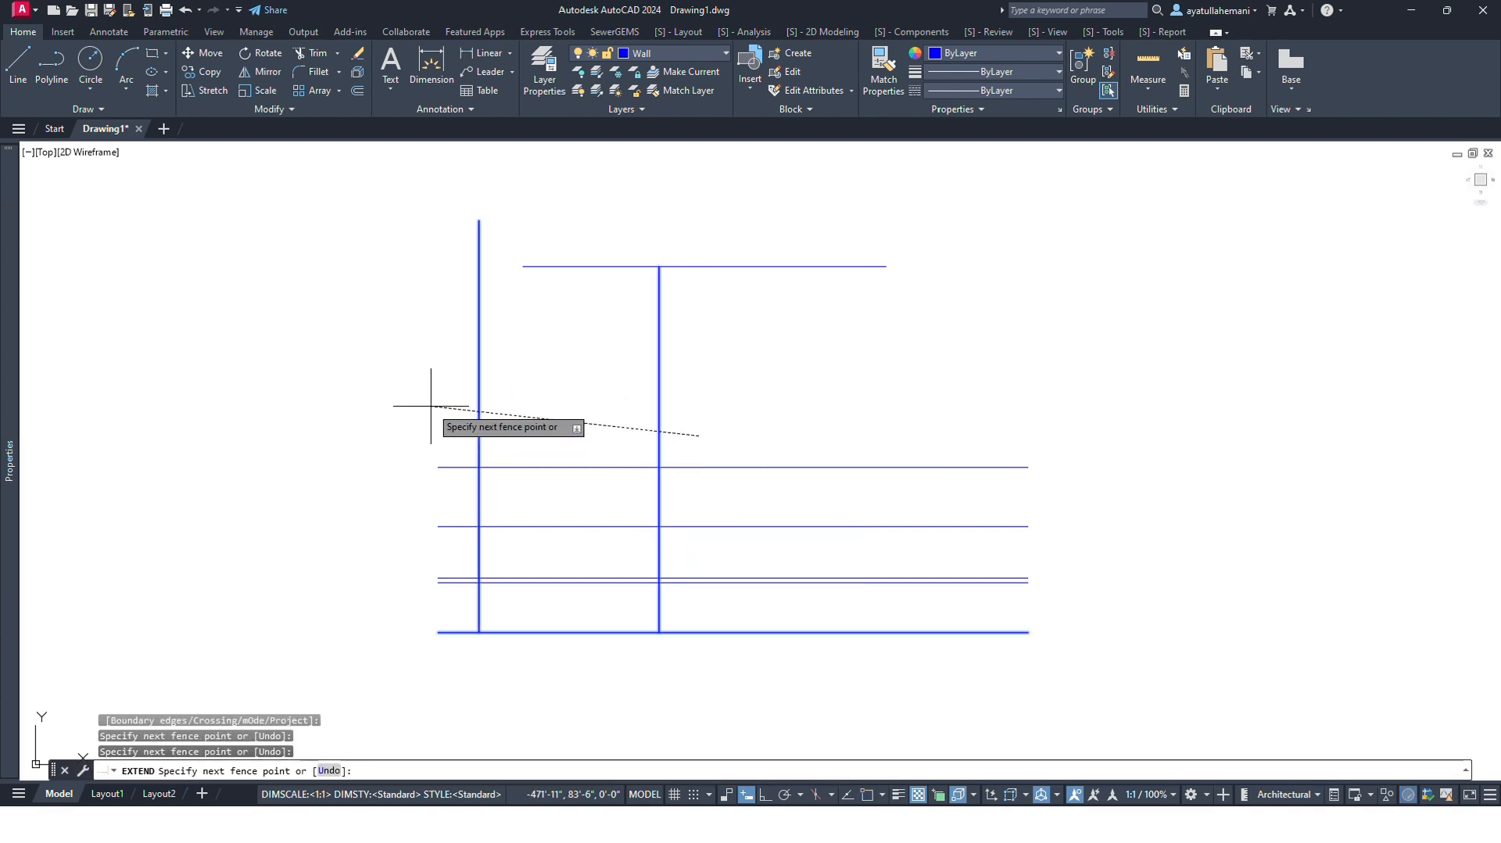
key(Return)
key(Escape)
key(Escape)
key(Escape)
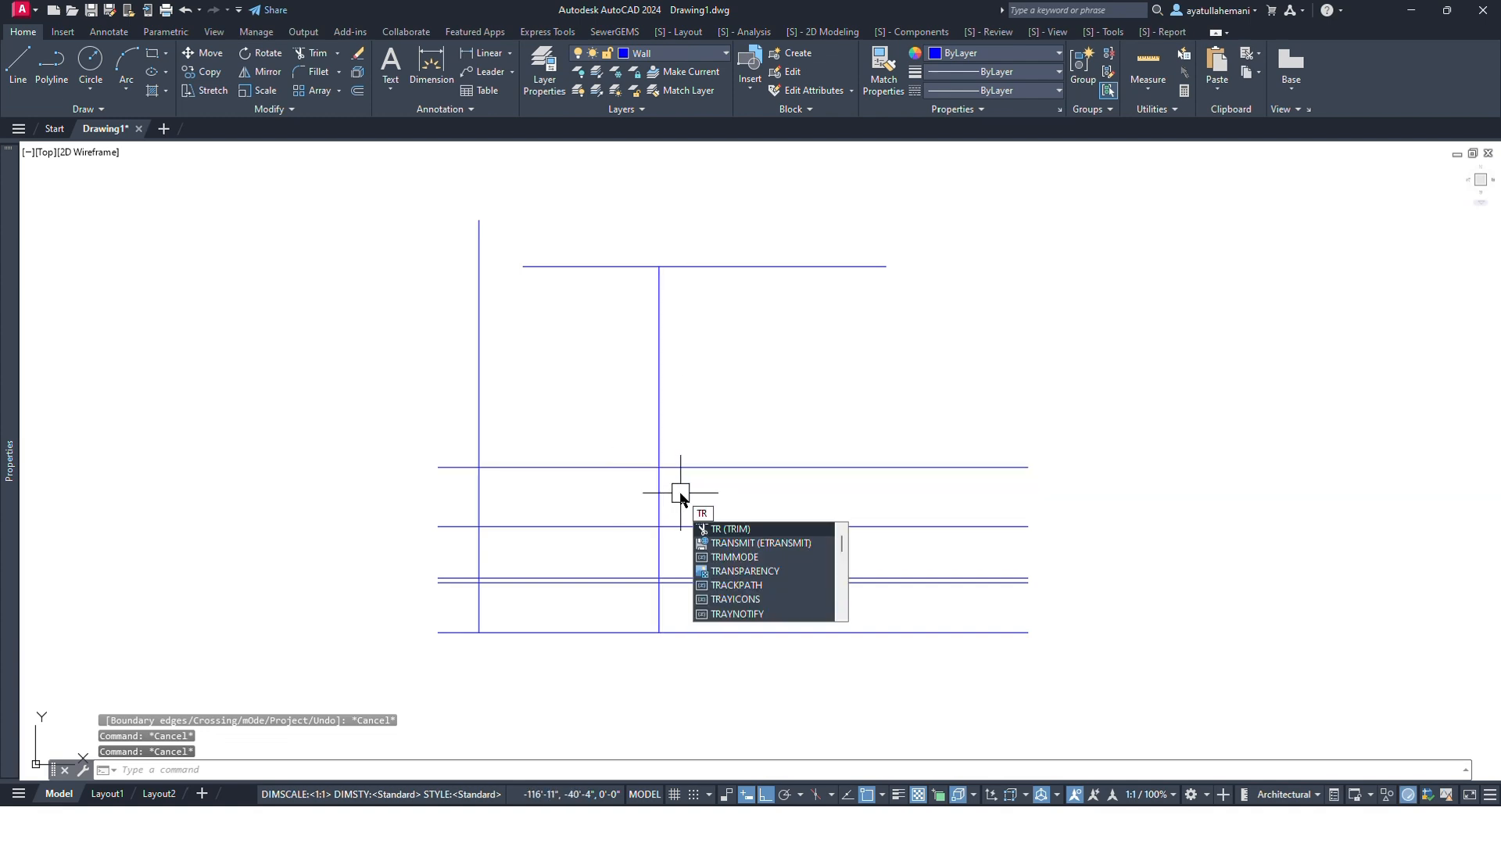
Try trimming the lowest segment of the T shape's vertical line without a preselected edge, and undo the trim.
key(Return)
click(659, 612)
key(Escape)
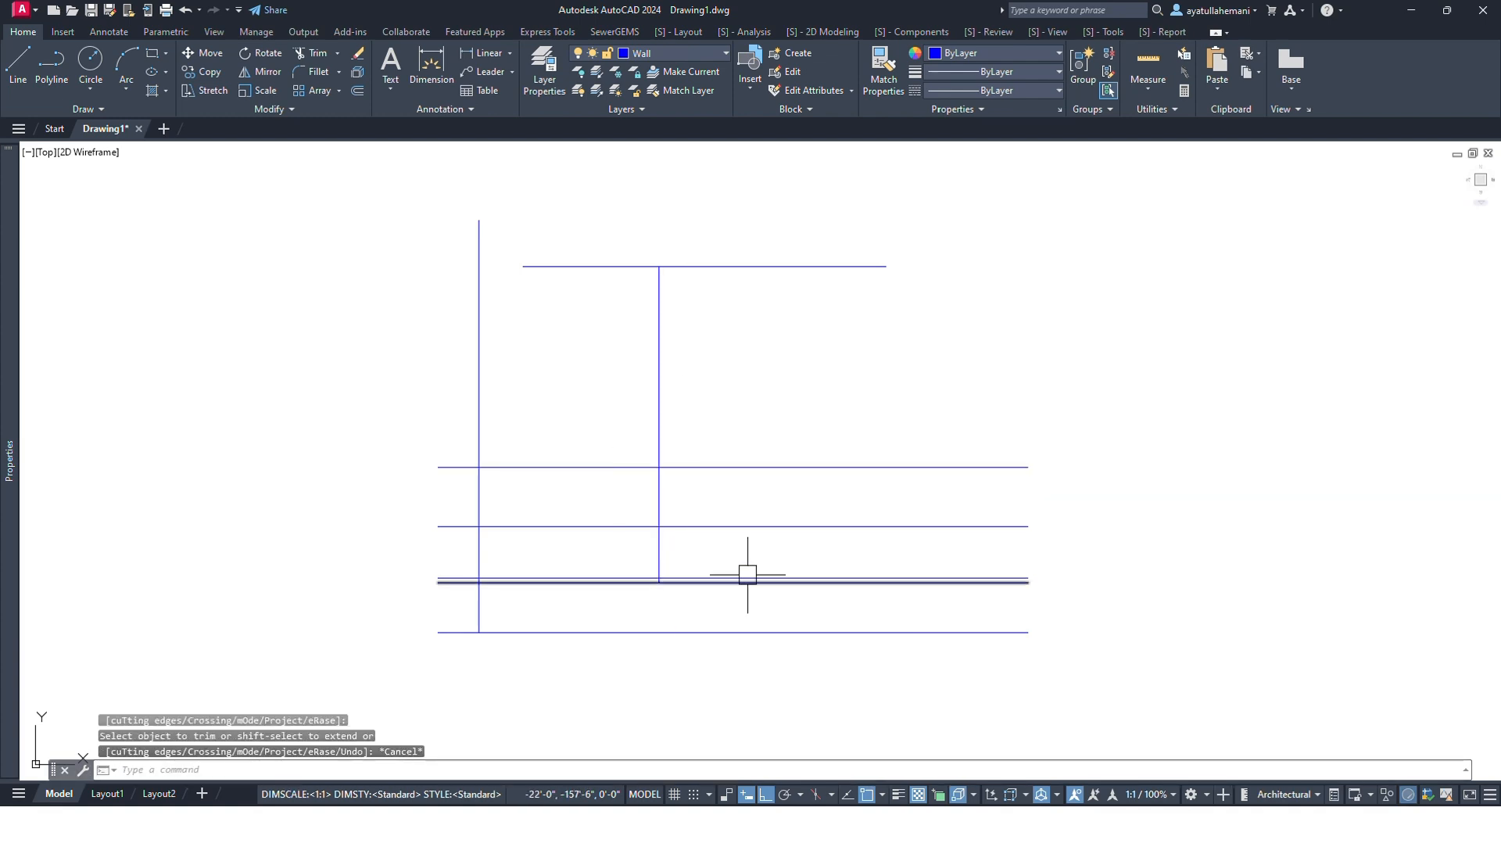
key(ctrl+z)
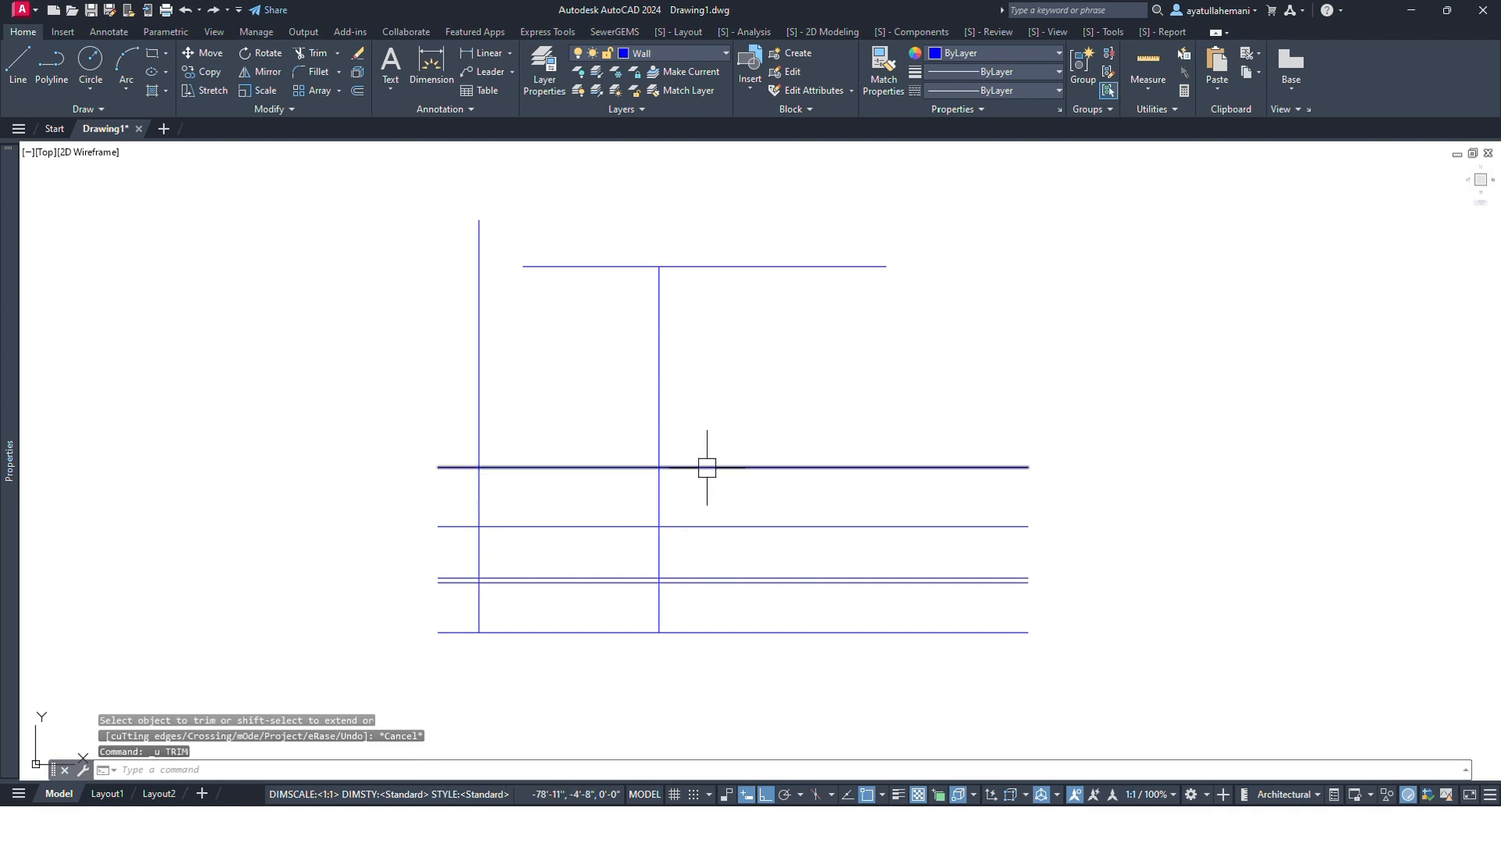
Trim both vertical lines below the uppermost of the long parallel lines, using that line as the preselected cutting edge.
click(691, 468)
text(tr)
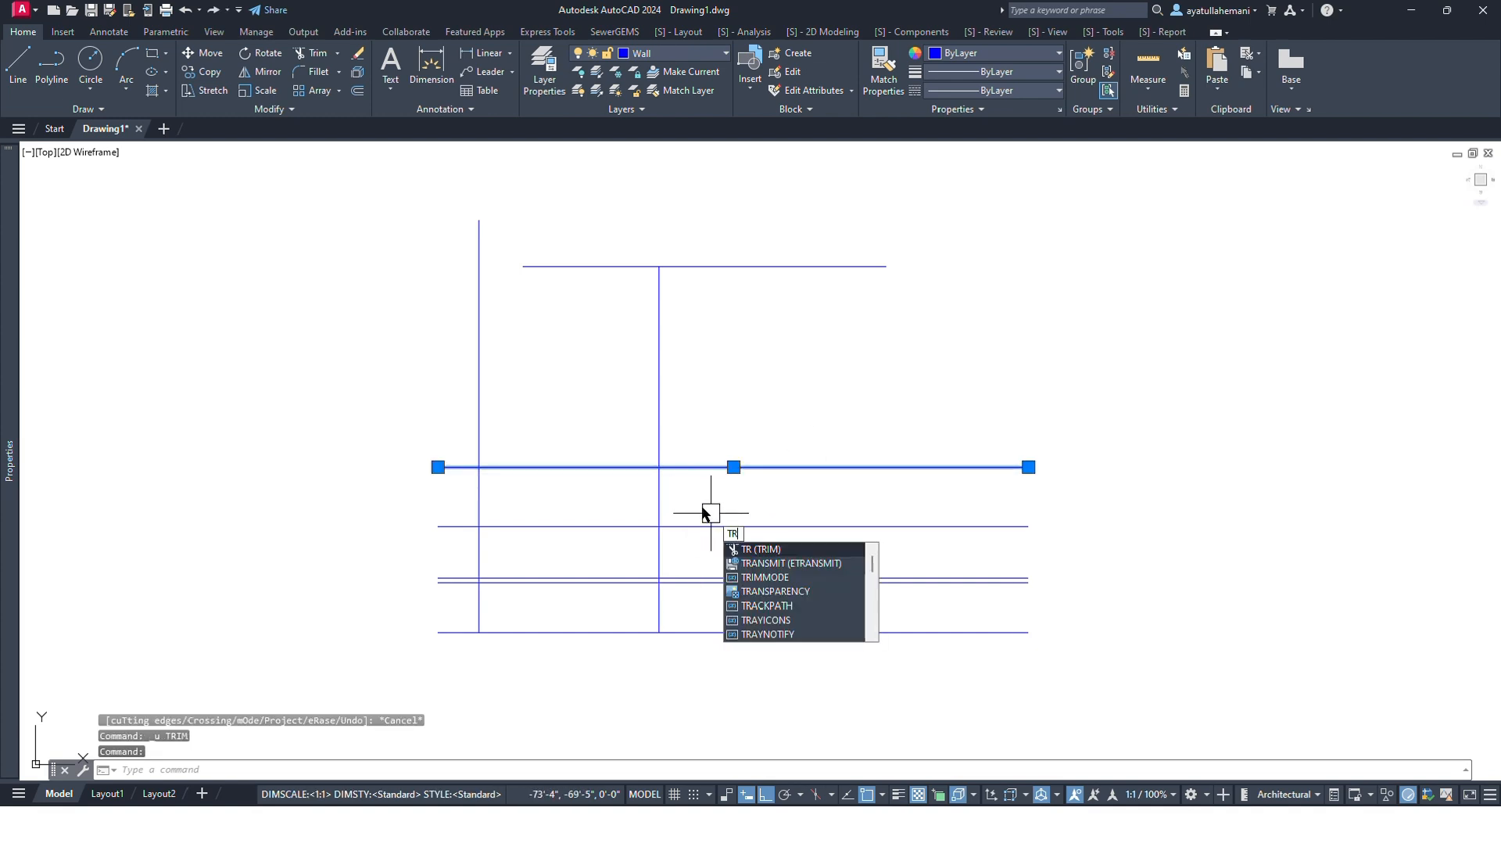
key(Return)
drag(681, 501, 452, 496)
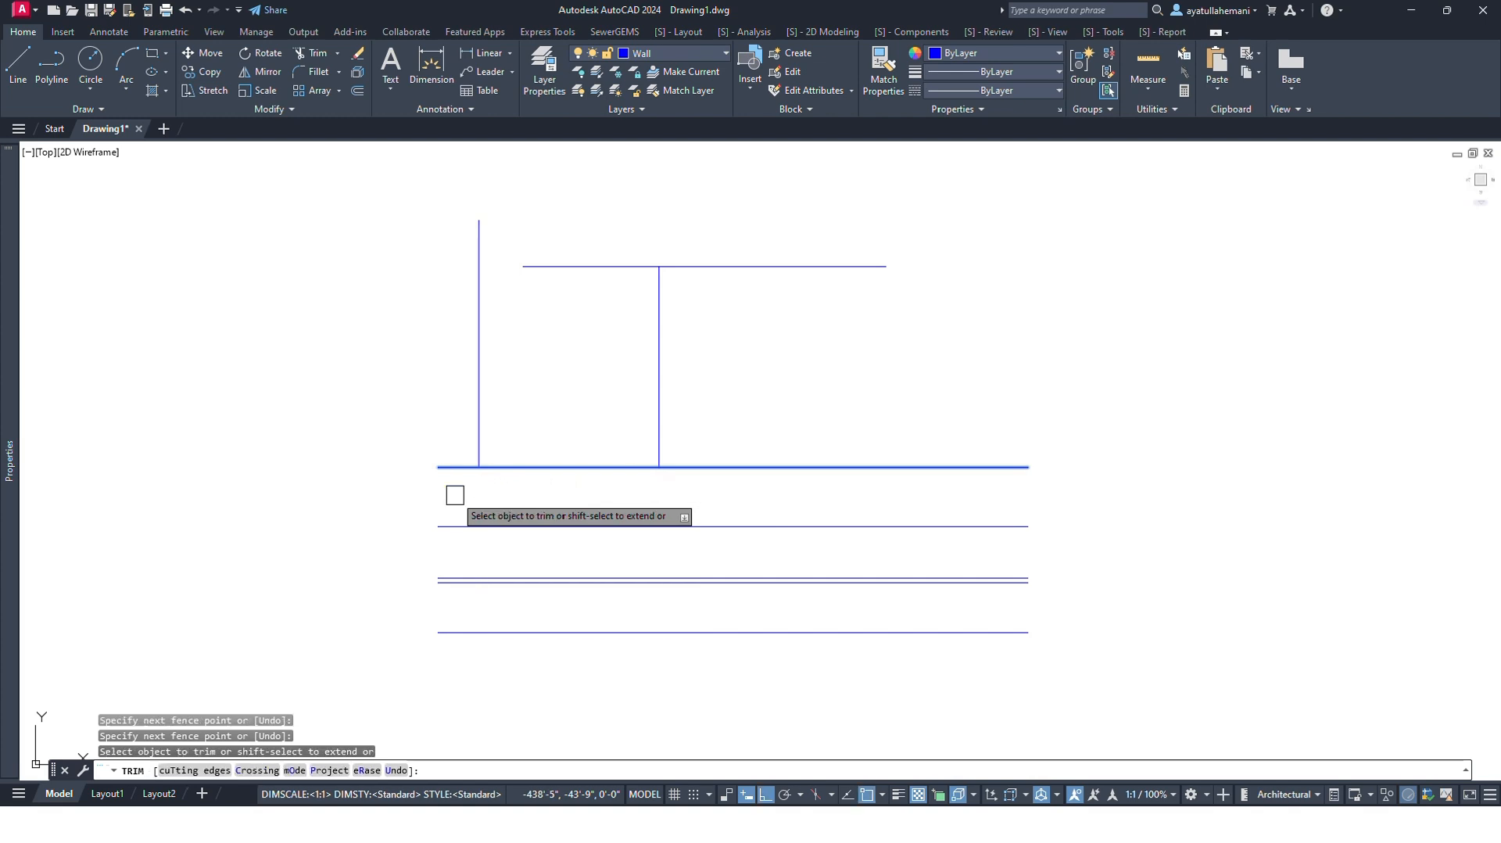
key(Escape)
key(Escape)
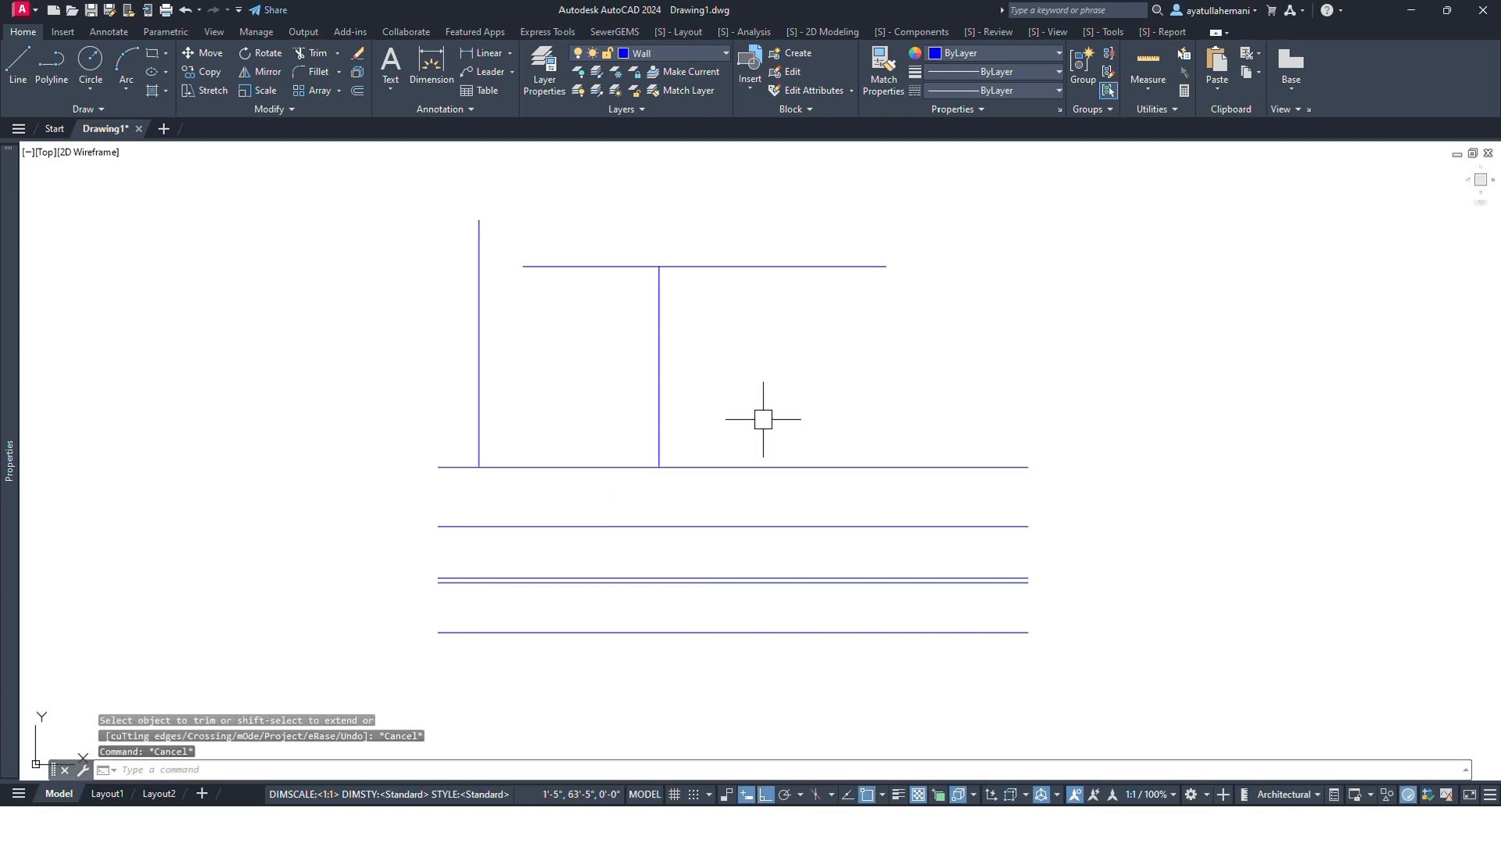